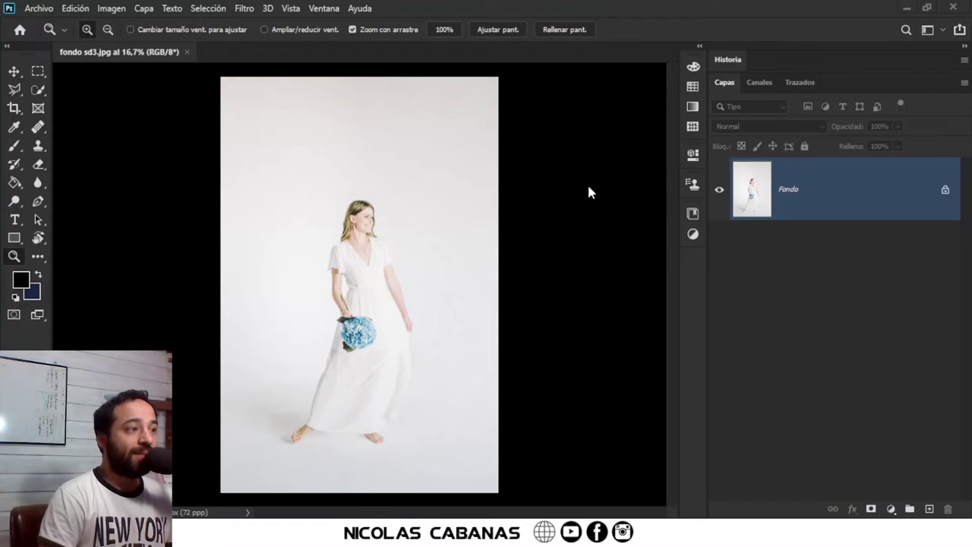
- Zoom to 31.5% on the woman and reset colours to default black and white
left_click_drag(345, 300, 378, 193)
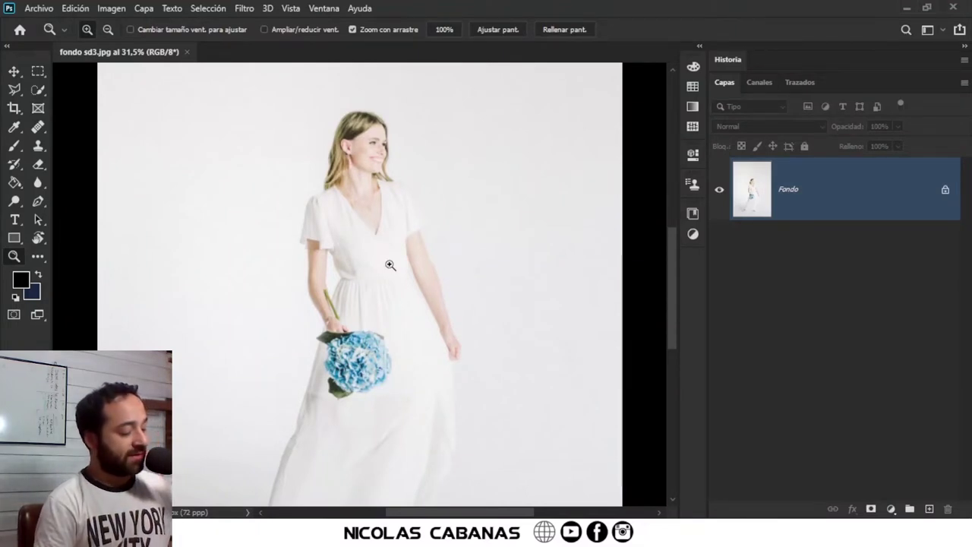
key("d")
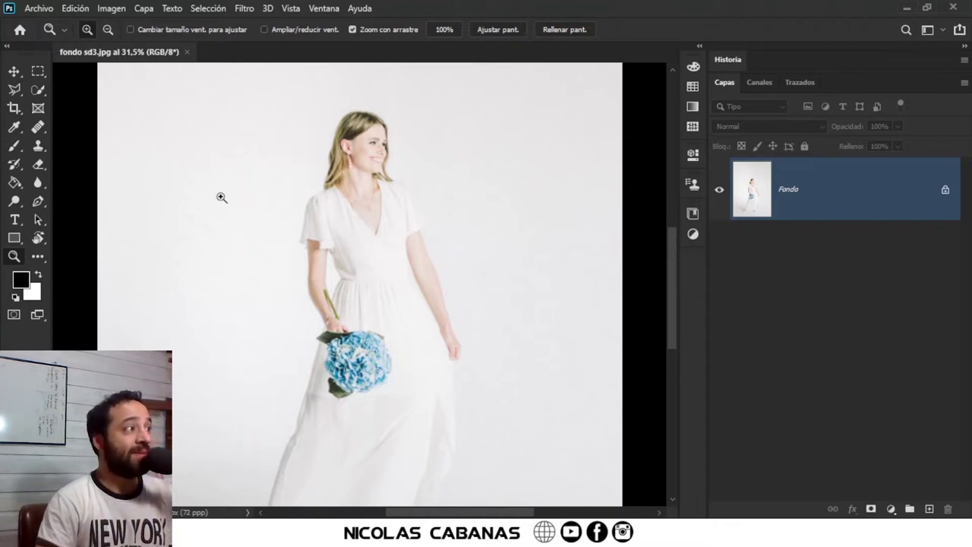
- Try the Magic Wand, then return to Herramienta Selección rápida
left_click(42, 91)
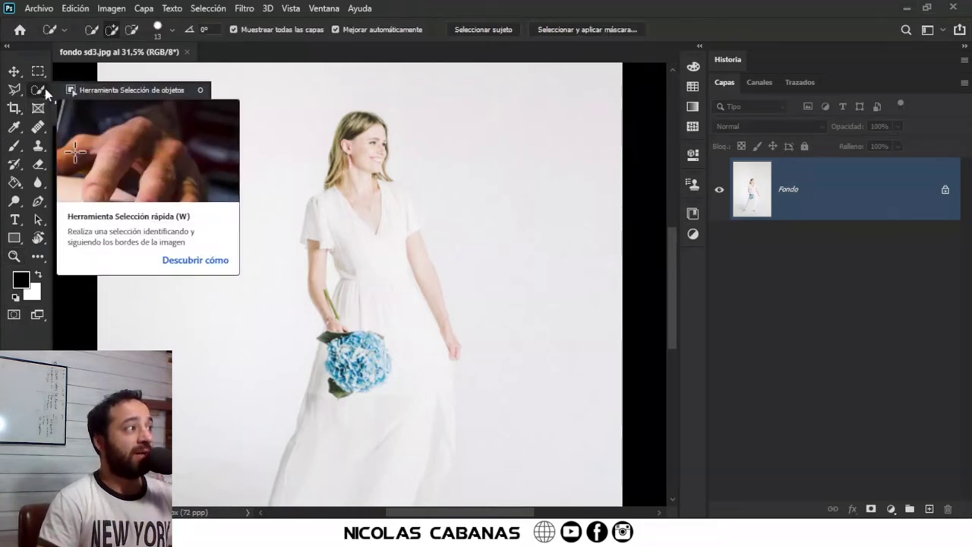
right_click(40, 93)
left_click(133, 108)
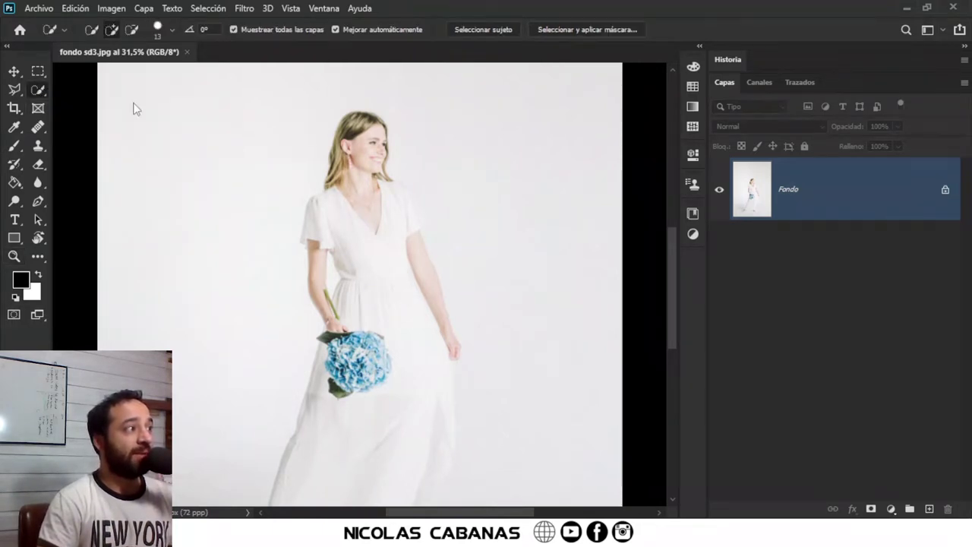
right_click(44, 98)
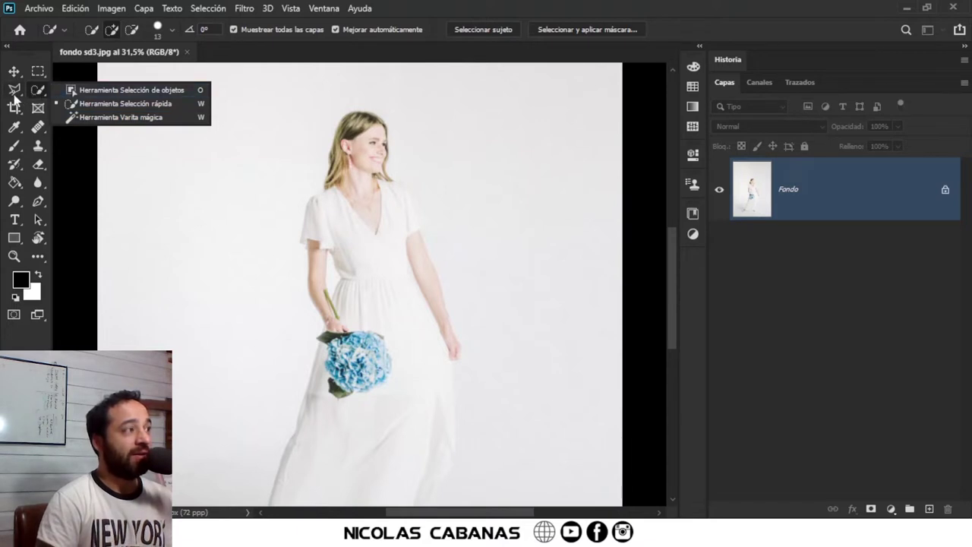
left_click(99, 117)
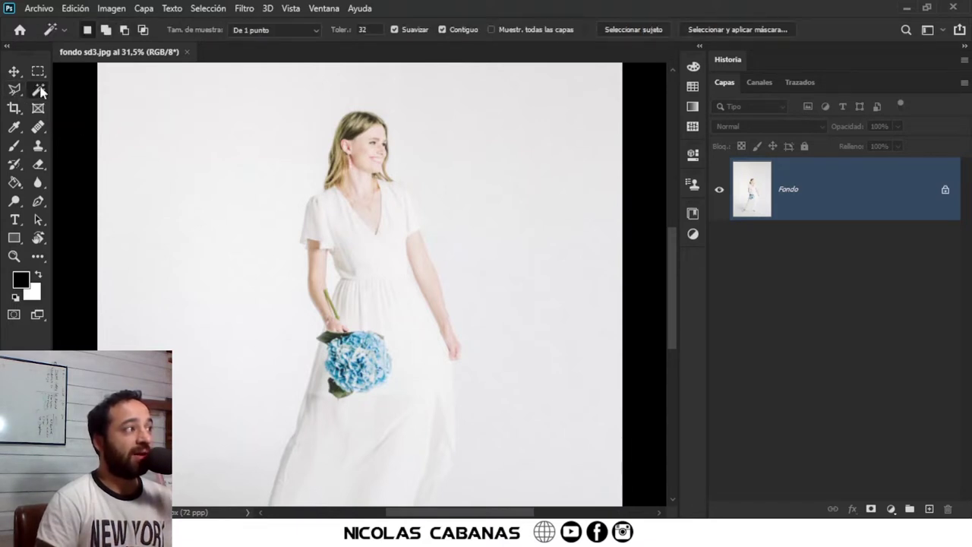
right_click(41, 91)
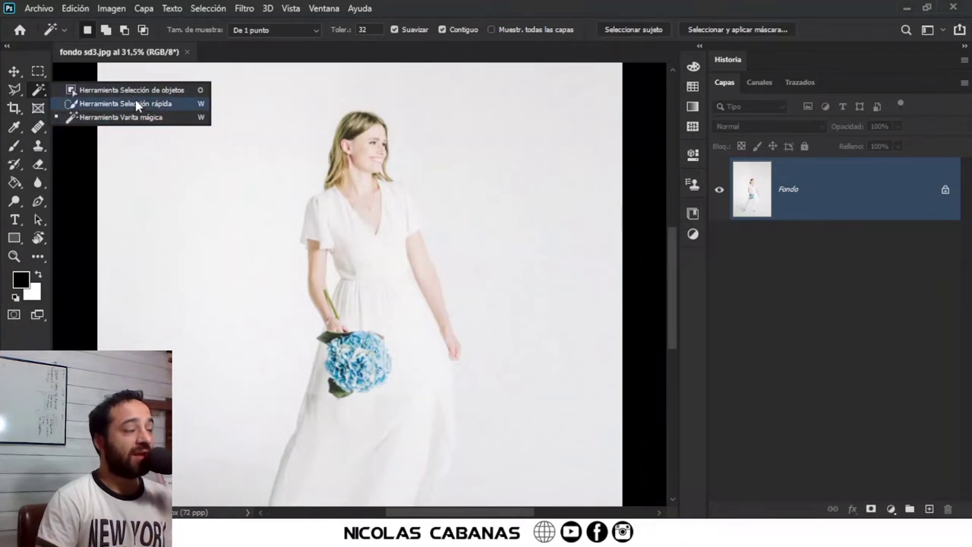
left_click(177, 104)
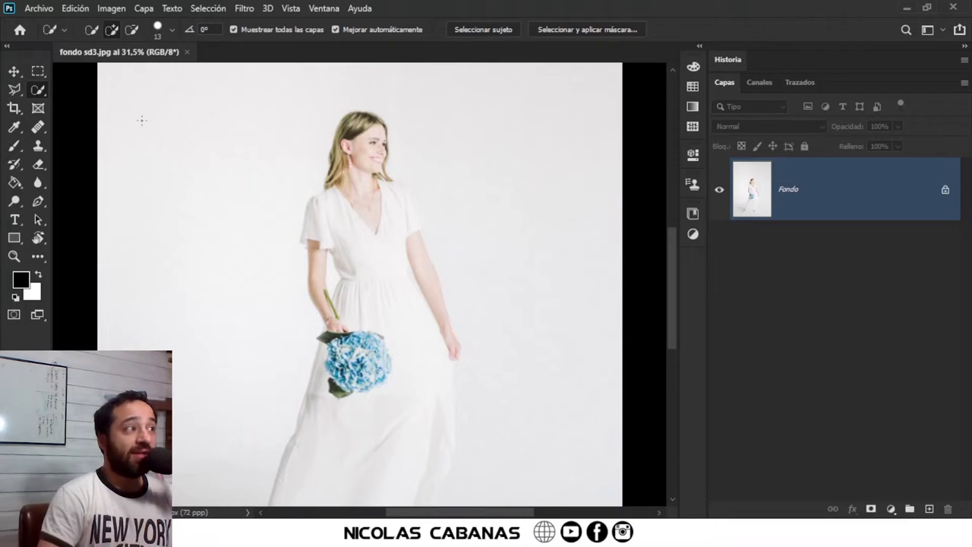
- Set the Quick Selection brush Tamaño to 28 px
right_click(173, 123)
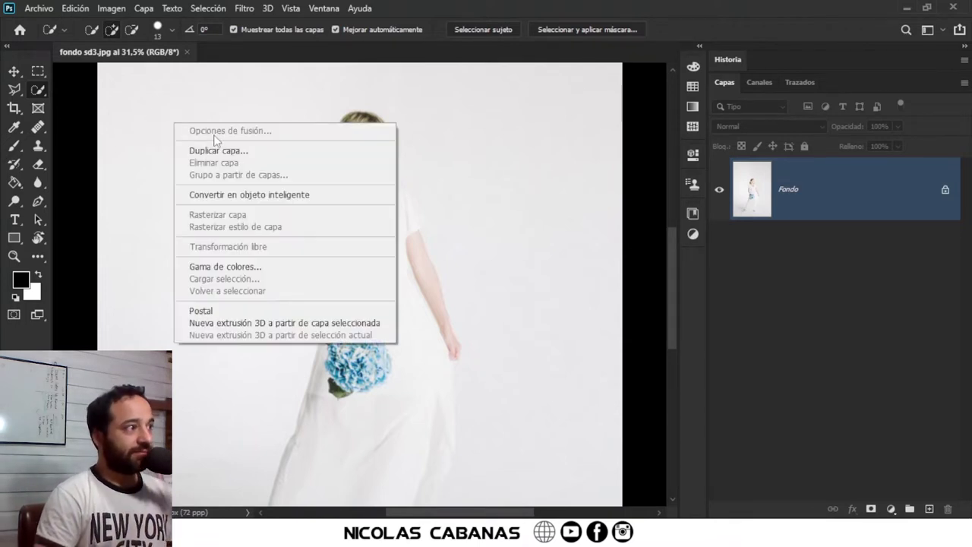
left_click(171, 29)
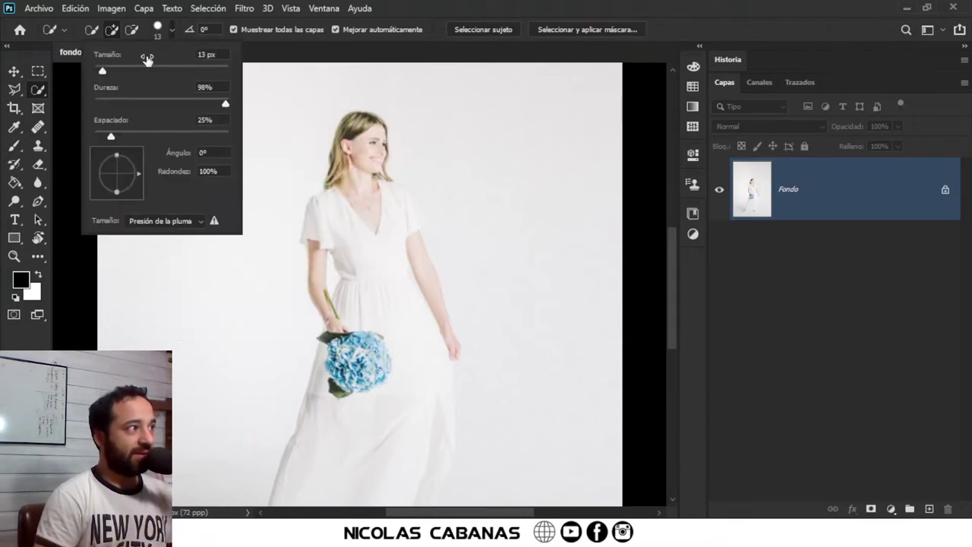
left_click_drag(108, 66, 114, 72)
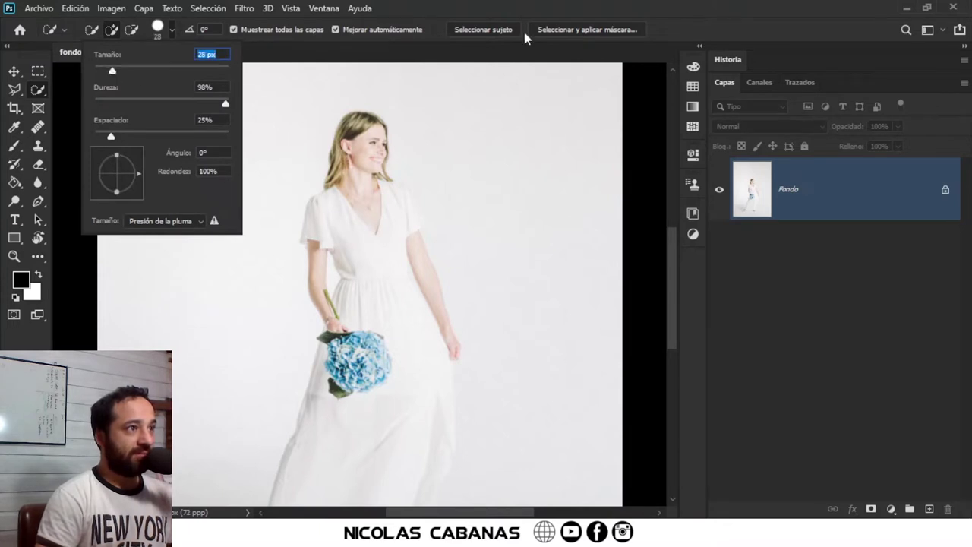
left_click(476, 77)
- Trial-select the woman from hair and bouquet to both feet, then deselect
left_click_drag(363, 119, 404, 391)
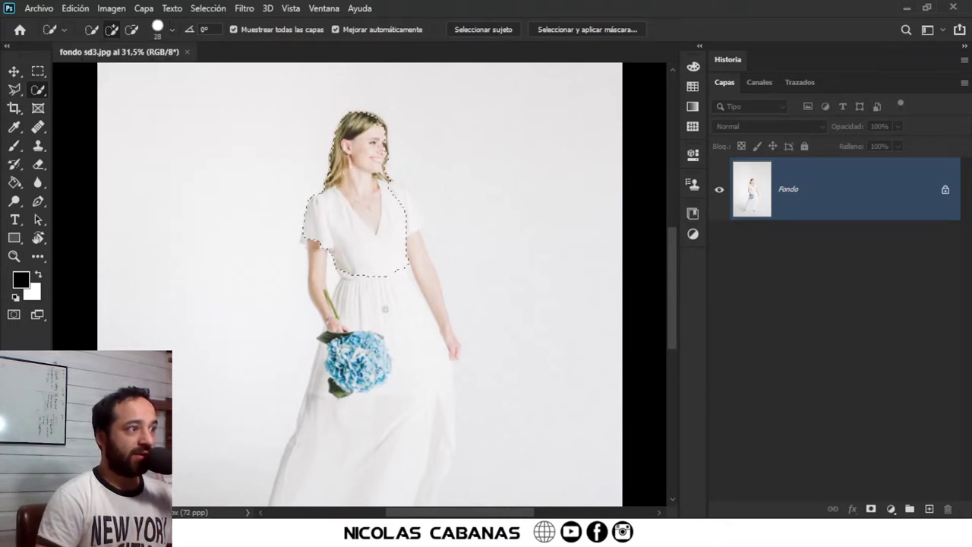
scroll(404, 392, "down", 2)
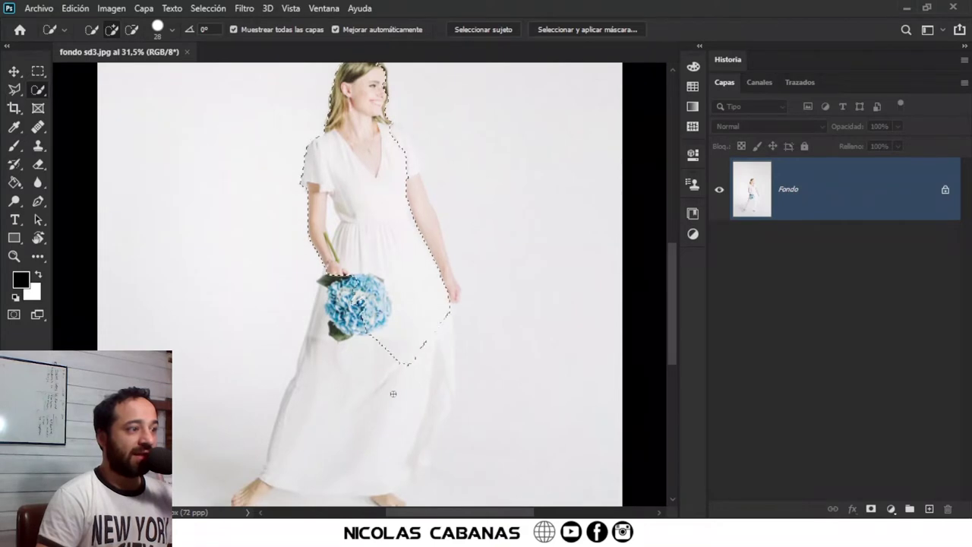
mouse_move(416, 334)
left_mouse_down()
mouse_move(441, 327)
mouse_move(387, 436)
left_mouse_up()
scroll(442, 327, "down", 2)
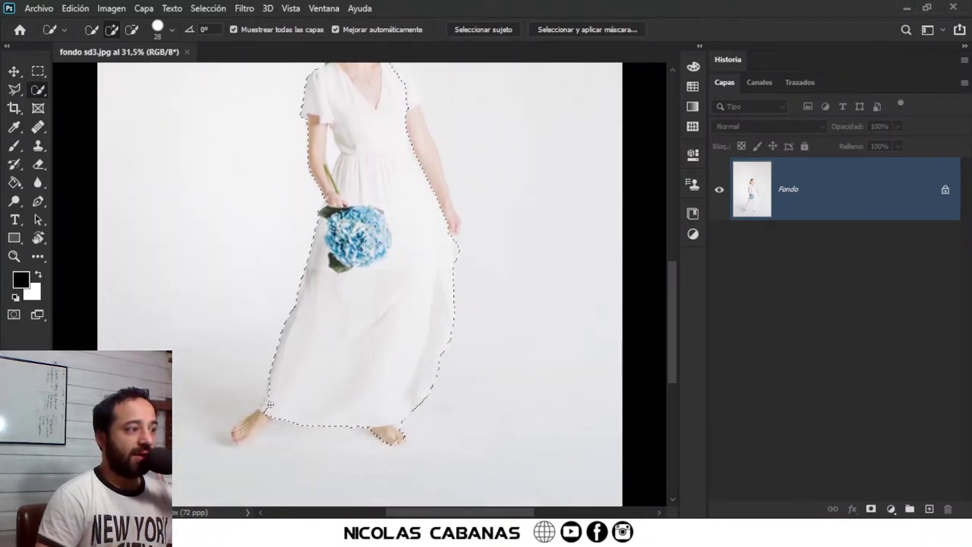
left_click_drag(268, 408, 241, 433)
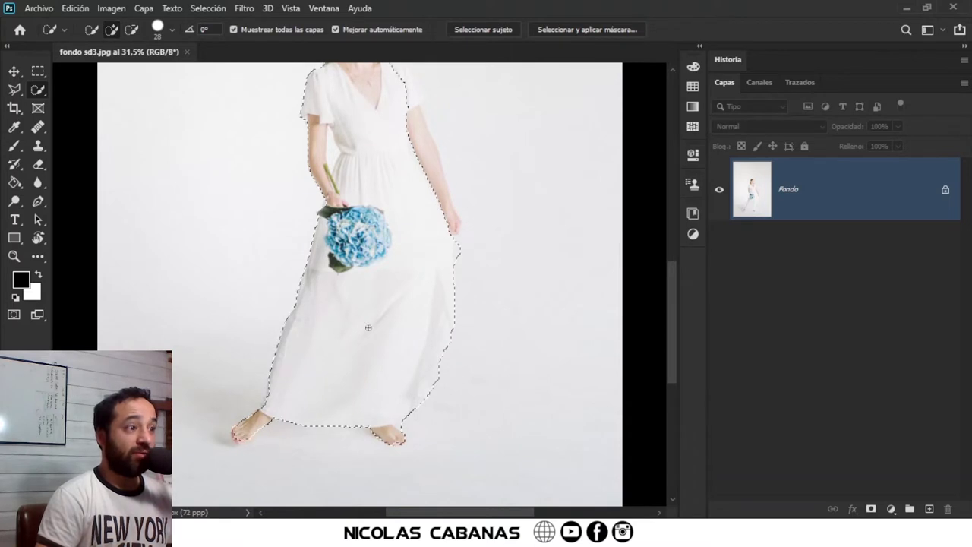
scroll(420, 252, "up", 1)
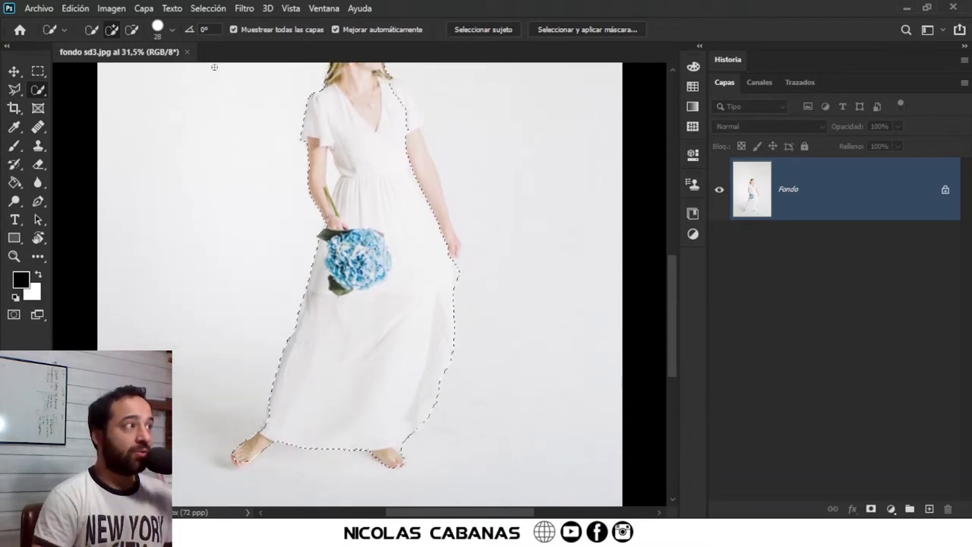
left_click(209, 8)
left_click(235, 37)
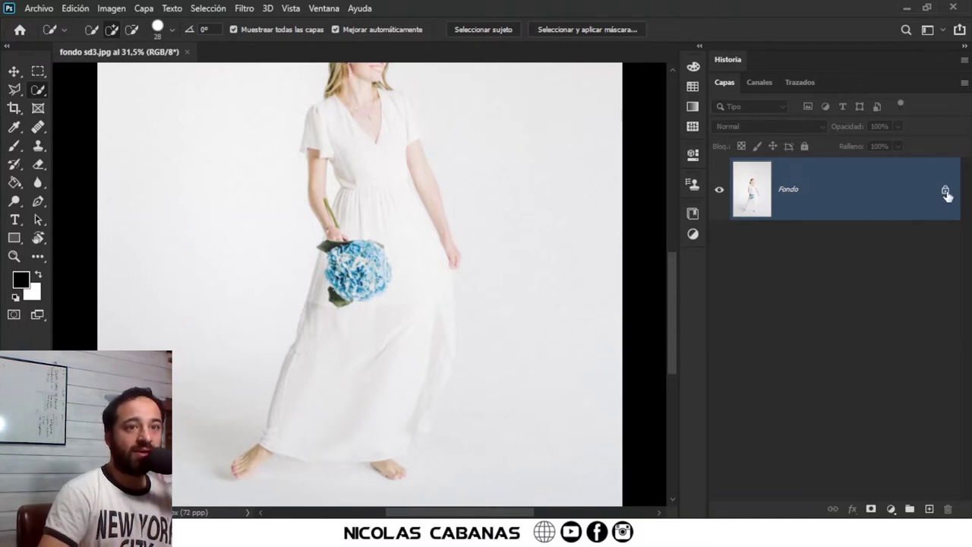
- Create Fondo copia with Duplicar capa, hide Fondo, and keep the copy visible
right_click(885, 201)
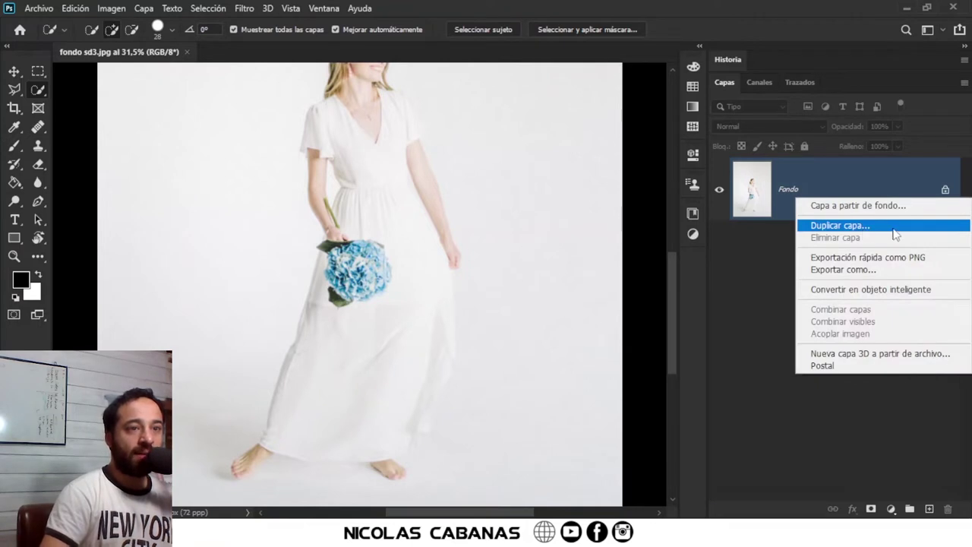
left_click(893, 229)
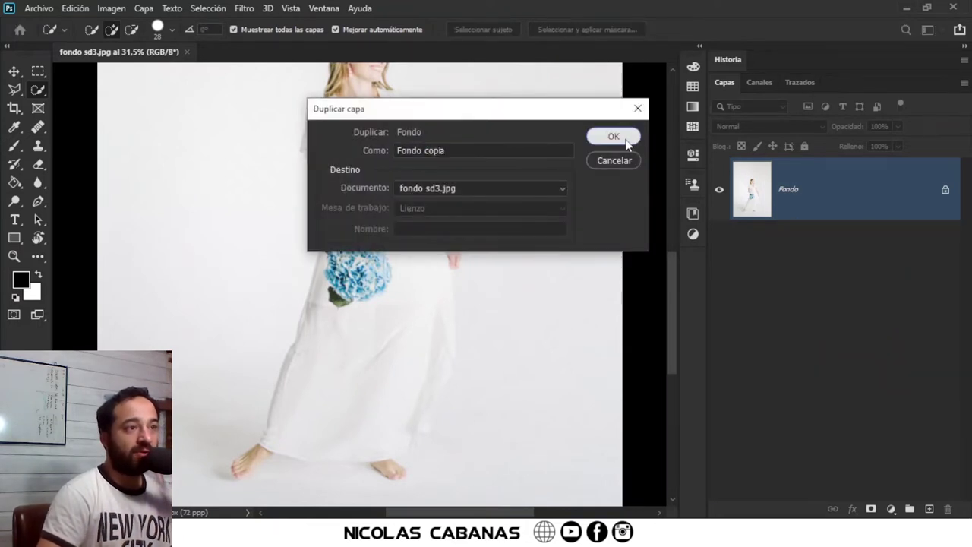
left_click(627, 140)
left_click(718, 252)
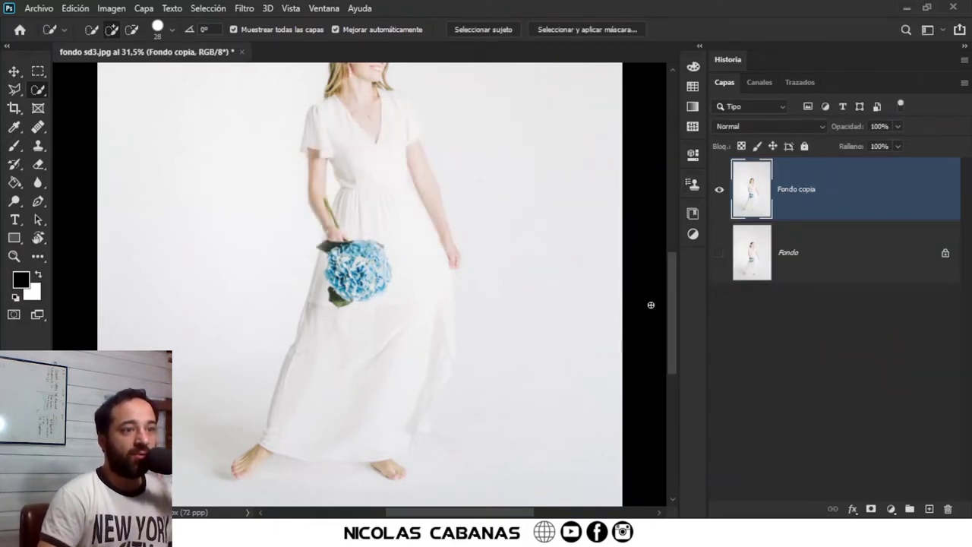
left_click(721, 195)
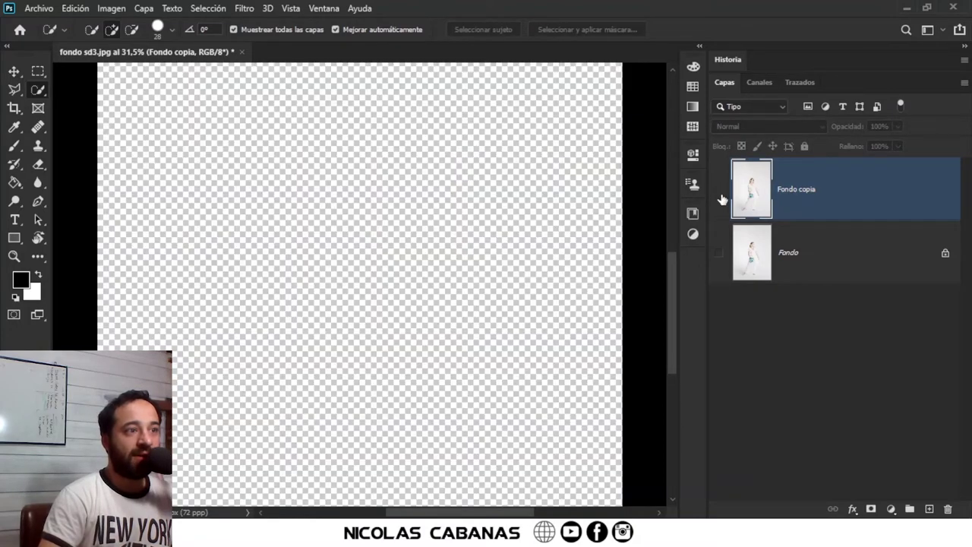
left_click(721, 195)
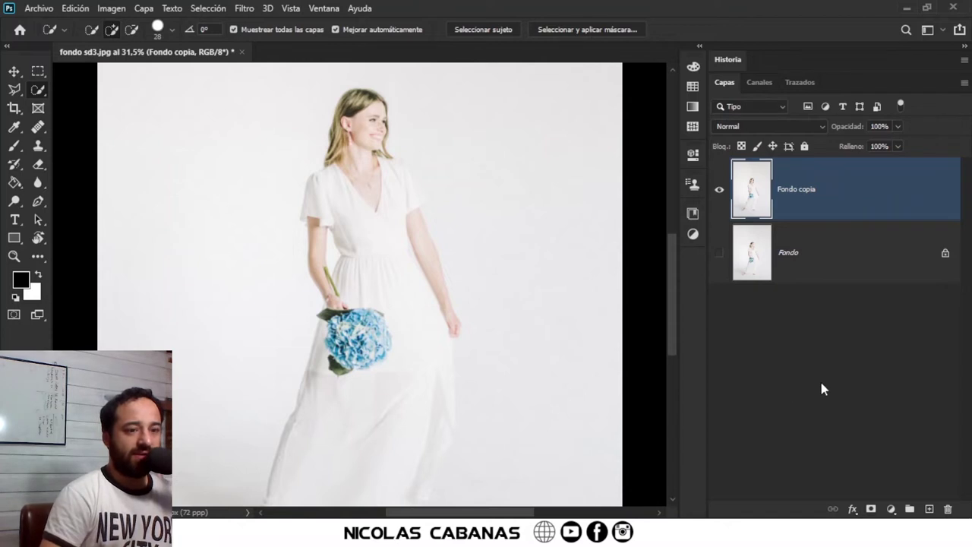
- Add a Brillo/contraste adjustment layer with Brillo -52 and Contraste -13
left_click(891, 510)
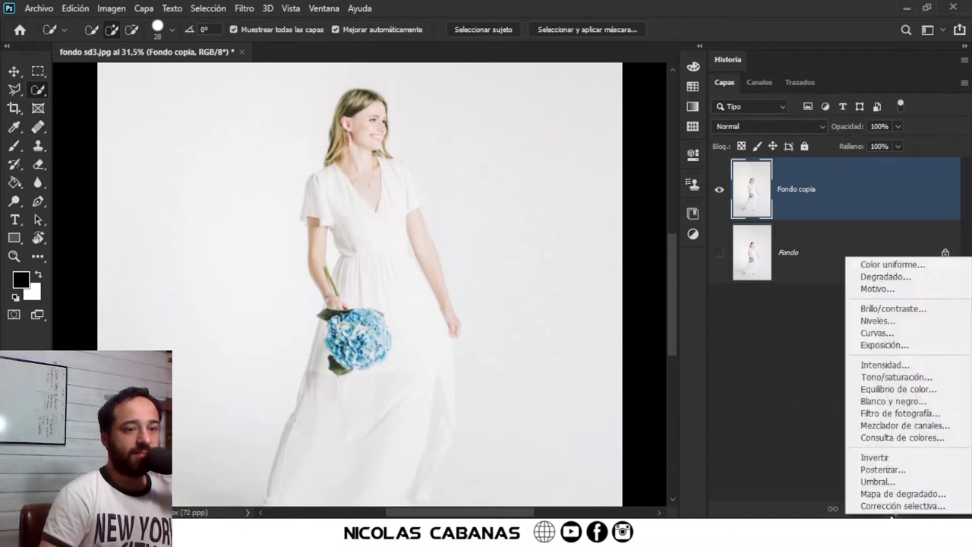
left_click(744, 459)
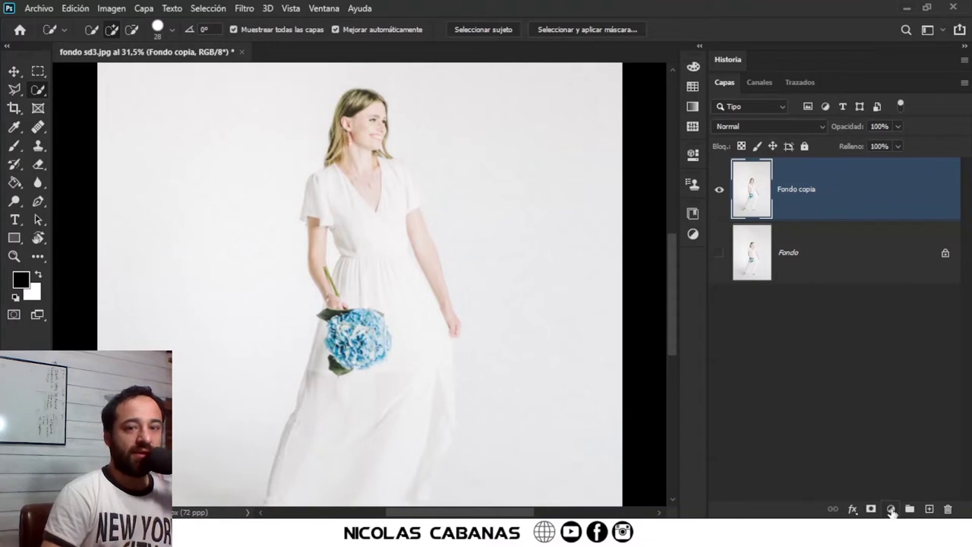
left_click(890, 510)
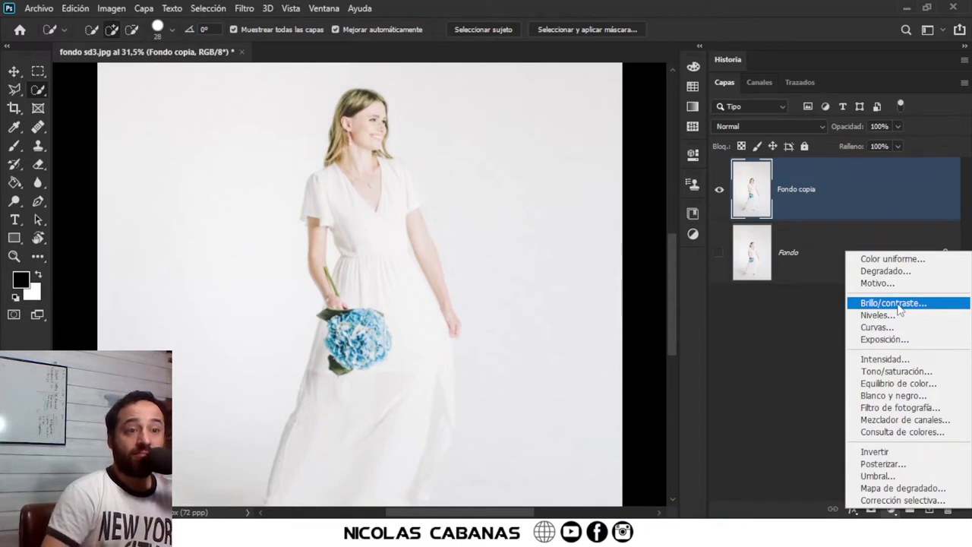
left_click(893, 303)
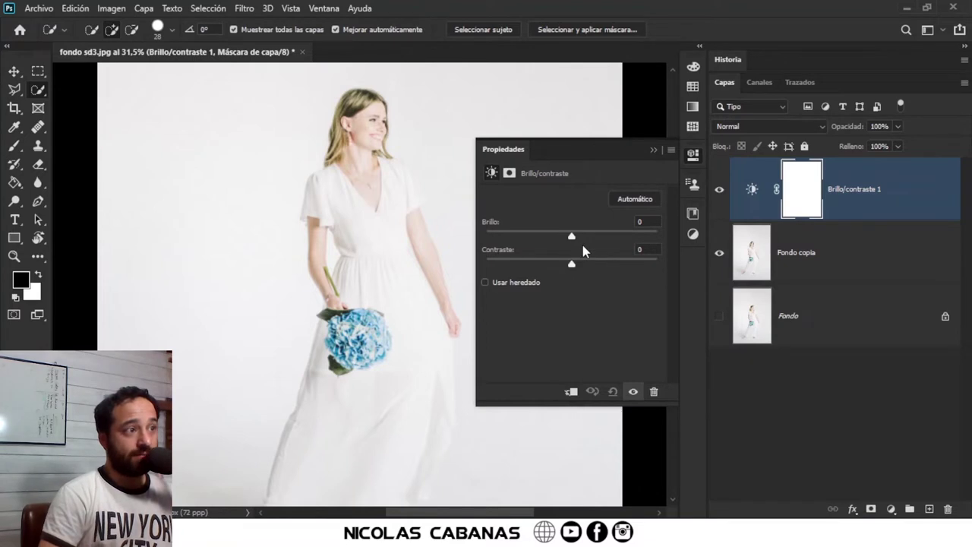
mouse_move(570, 239)
left_mouse_down()
mouse_move(582, 241)
mouse_move(541, 250)
left_mouse_up()
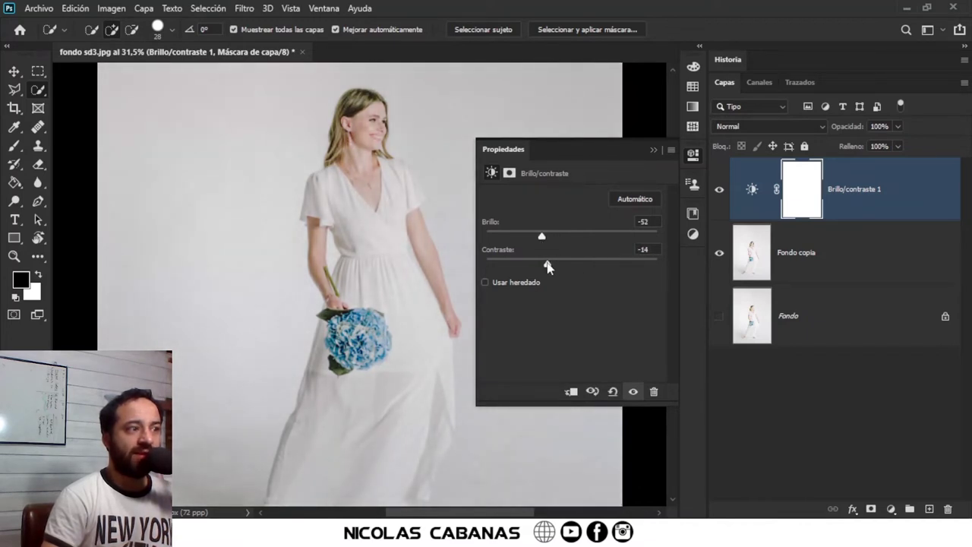
mouse_move(545, 265)
left_mouse_down()
mouse_move(601, 265)
mouse_move(549, 268)
left_mouse_up()
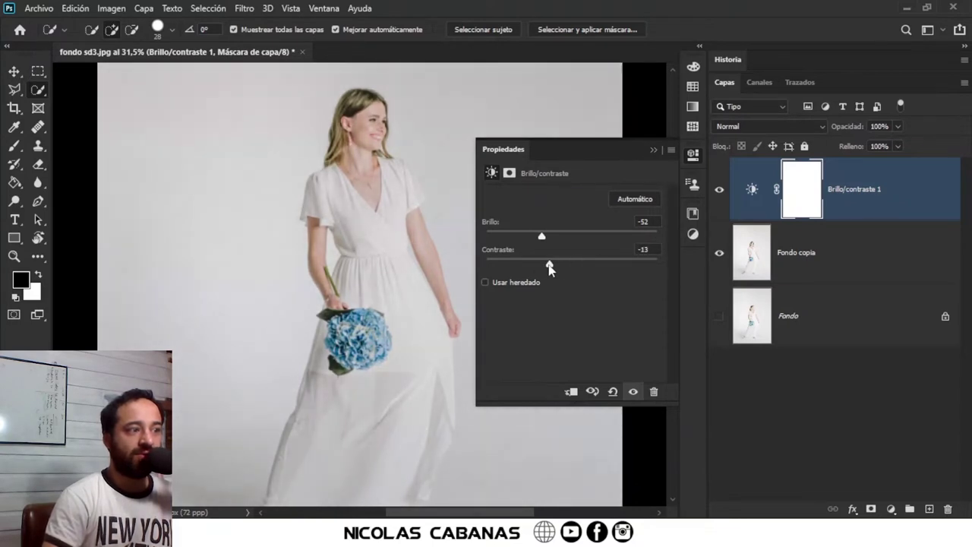
left_click(653, 151)
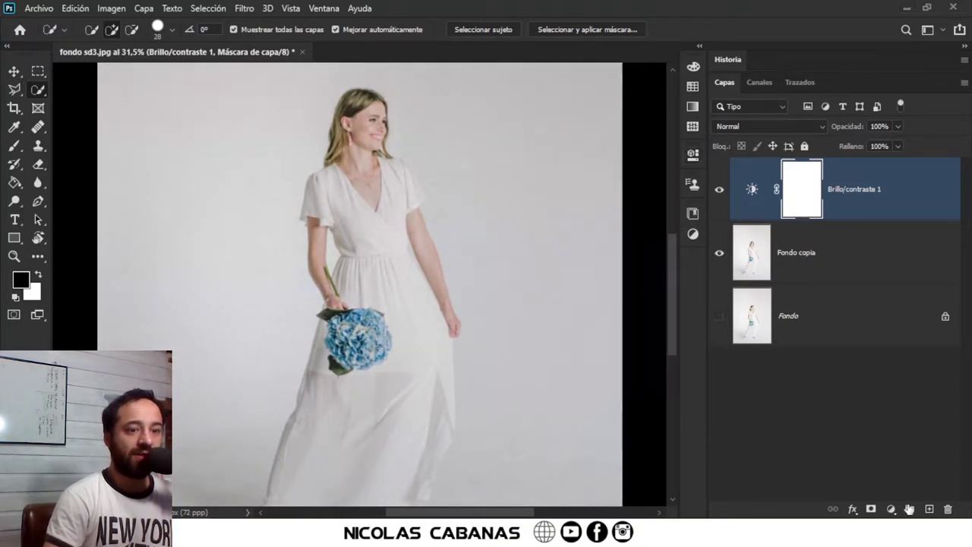
left_click(891, 509)
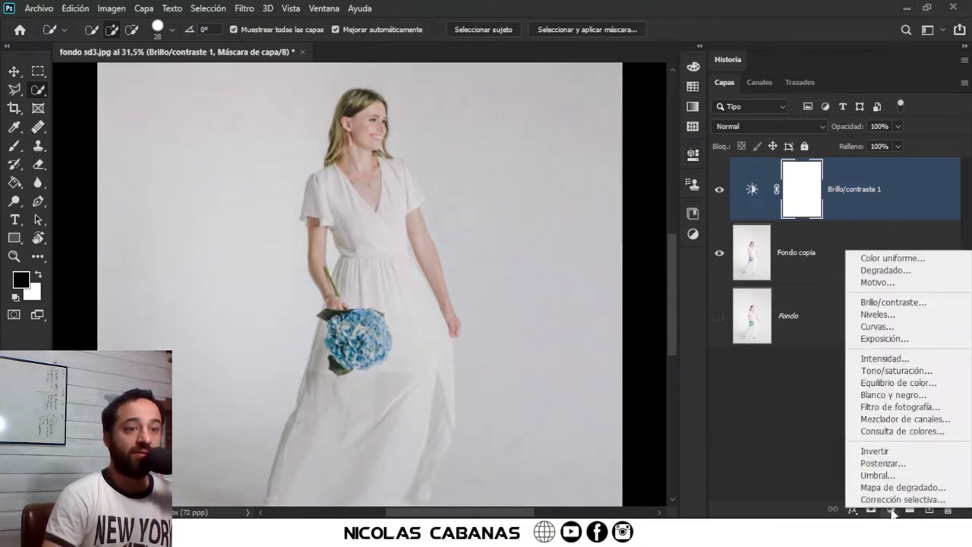
- Add a Curvas adjustment layer and bend its RGB curve with two points
left_click(904, 326)
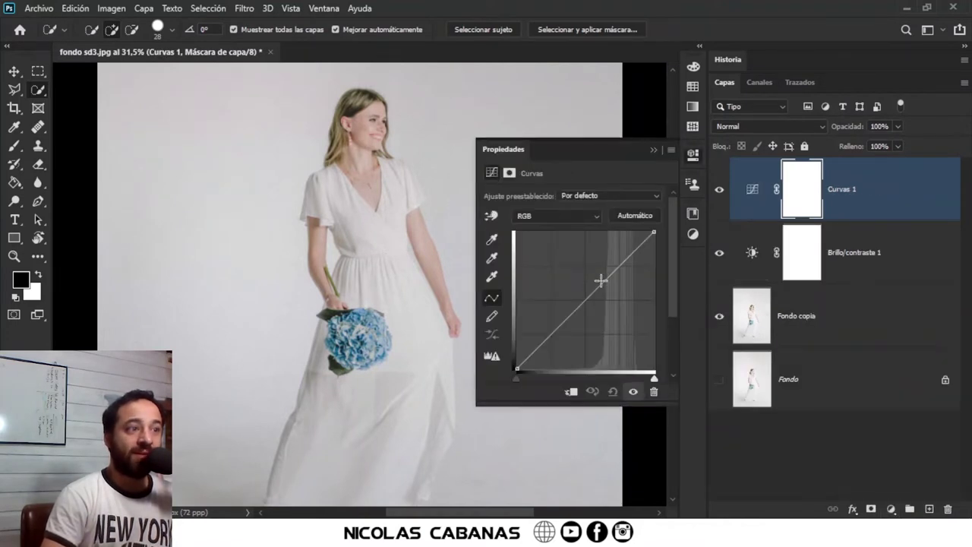
left_click_drag(579, 305, 588, 315)
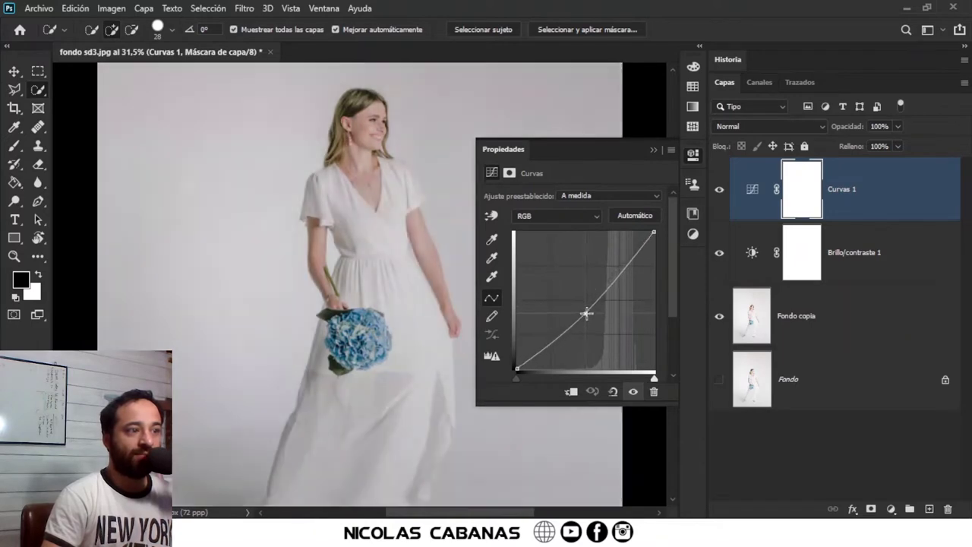
mouse_move(616, 283)
left_mouse_down()
mouse_move(605, 275)
mouse_move(620, 289)
mouse_move(611, 283)
left_mouse_up()
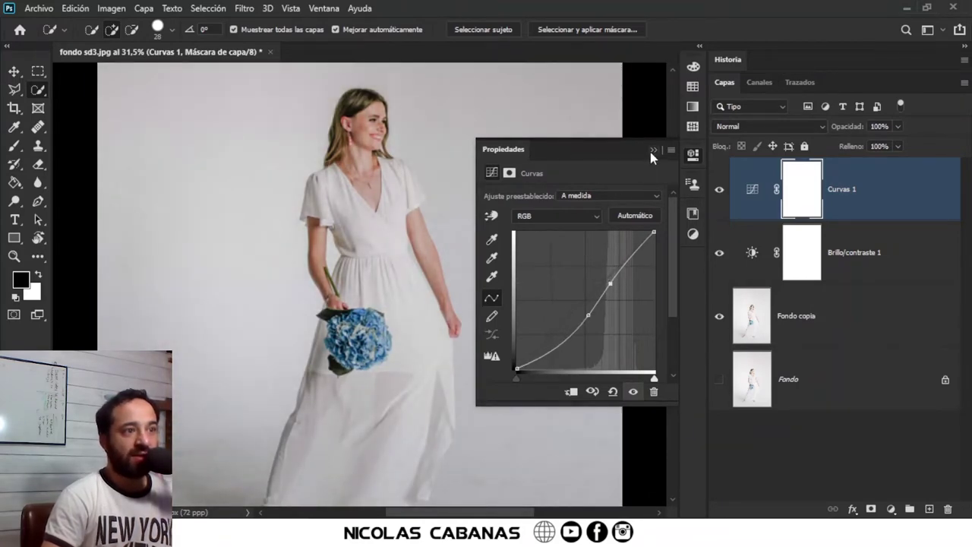
left_click(652, 150)
left_click(718, 191)
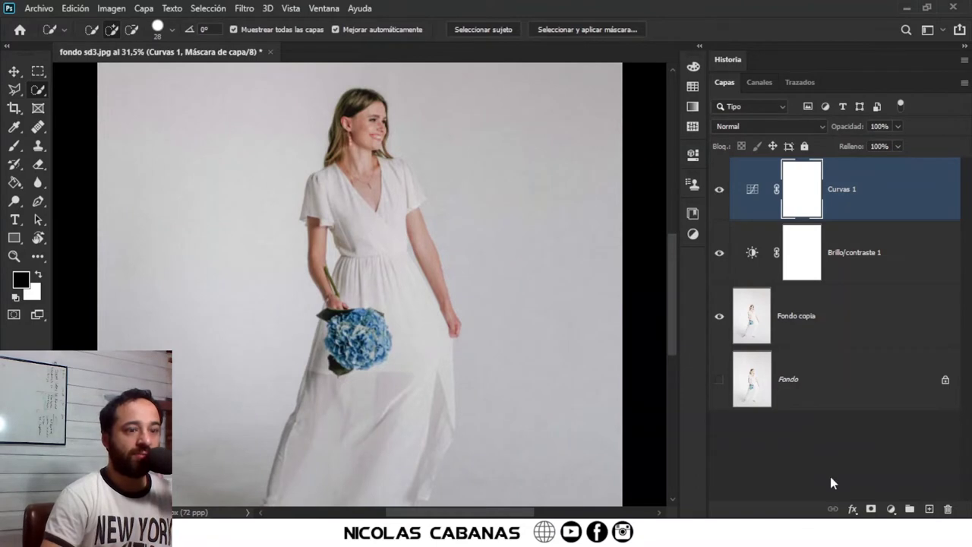
left_click(890, 509)
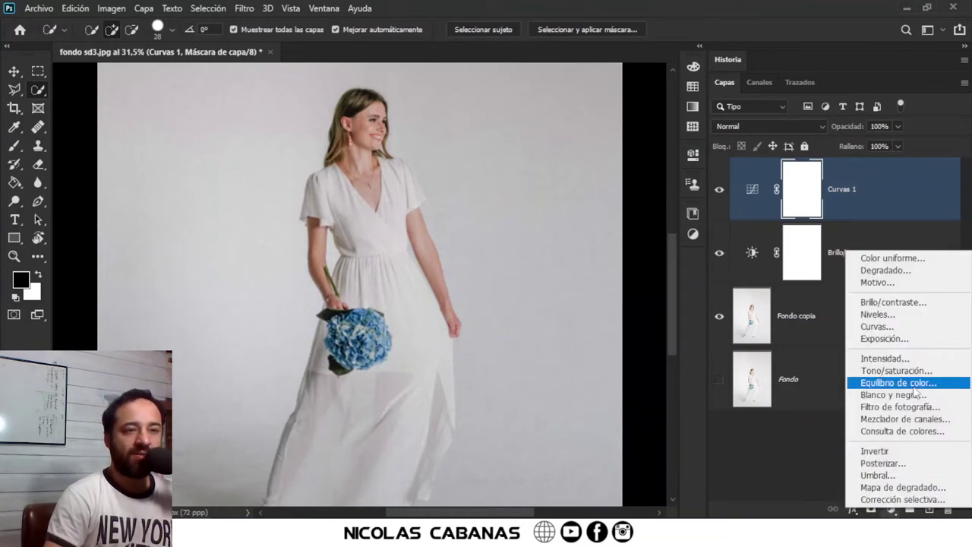
- Add an Exposición adjustment layer with exposure -0.83 and offset -0.0167
left_click(925, 338)
left_click_drag(571, 234, 561, 237)
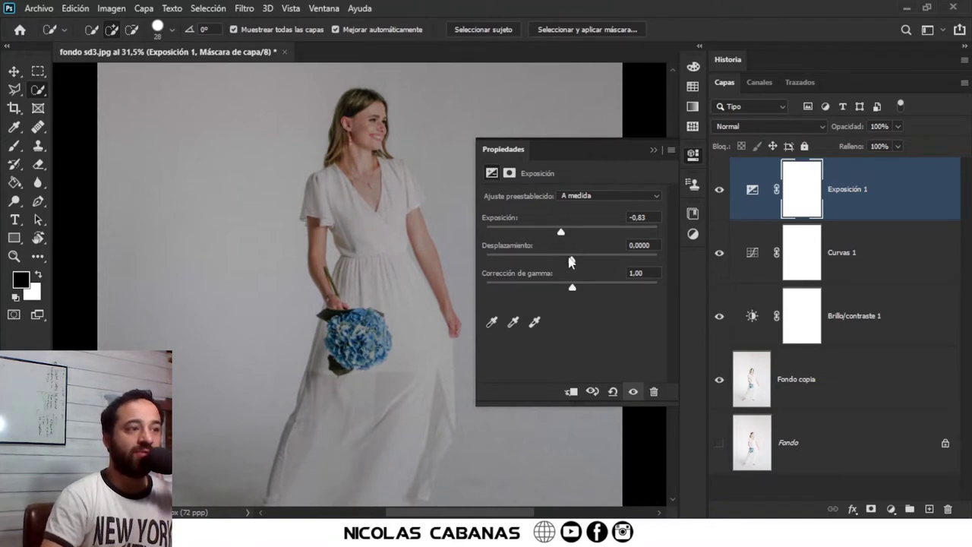
mouse_move(570, 256)
left_mouse_down()
mouse_move(562, 257)
mouse_move(573, 266)
left_mouse_up()
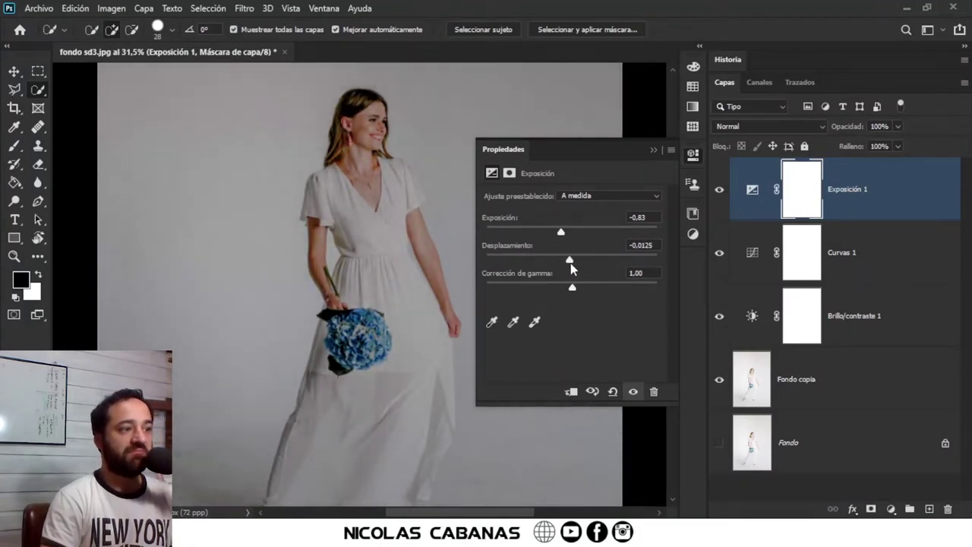
left_click_drag(572, 266, 571, 271)
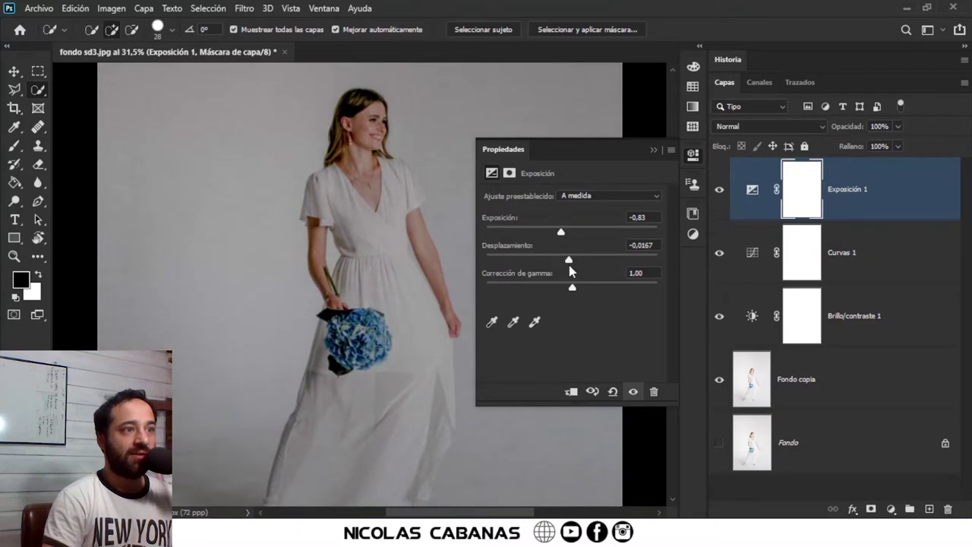
left_click(650, 150)
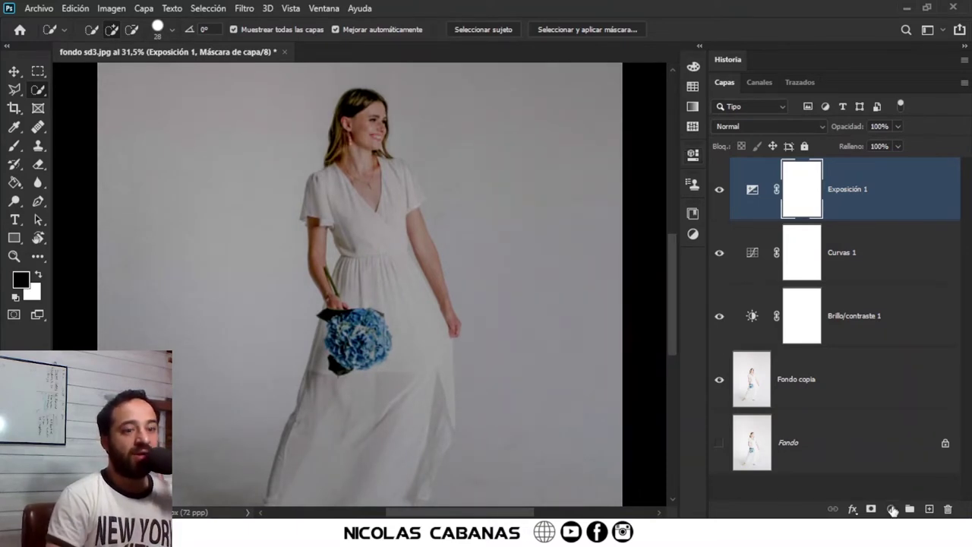
left_click(892, 508)
- Add a Niveles adjustment layer with input levels 28, 0.96 and 186
left_click(893, 314)
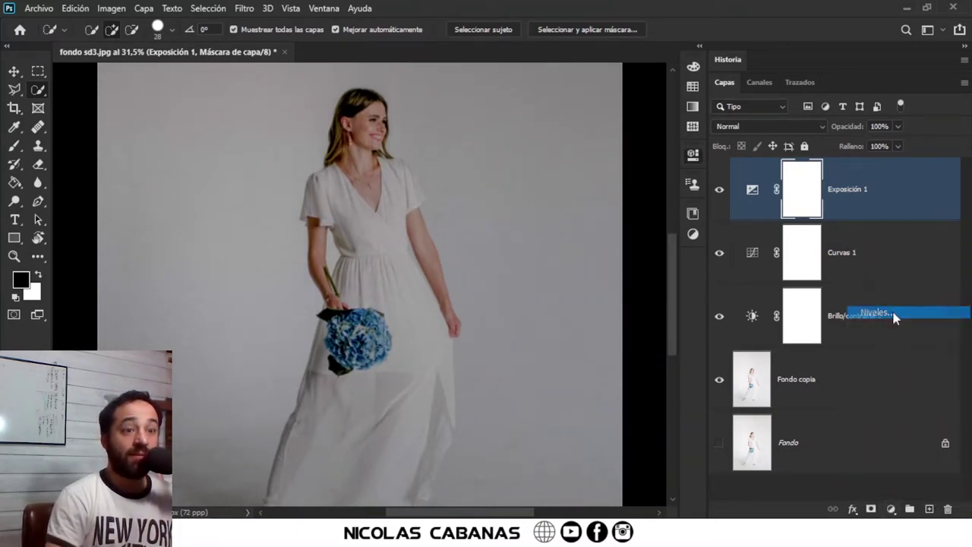
left_click_drag(510, 305, 522, 303)
mouse_move(591, 302)
left_mouse_down()
mouse_move(575, 304)
mouse_move(594, 304)
left_mouse_up()
left_click_drag(659, 302, 618, 304)
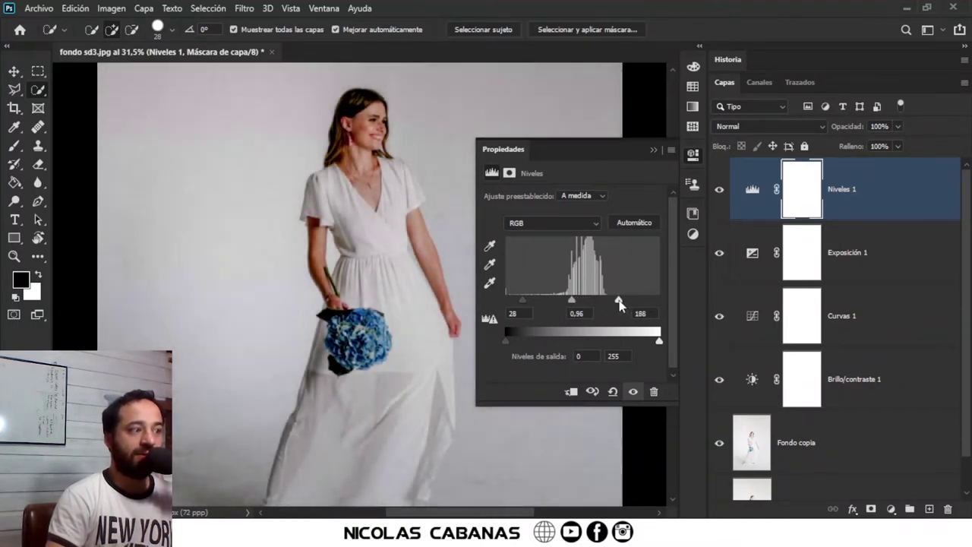
left_click(653, 150)
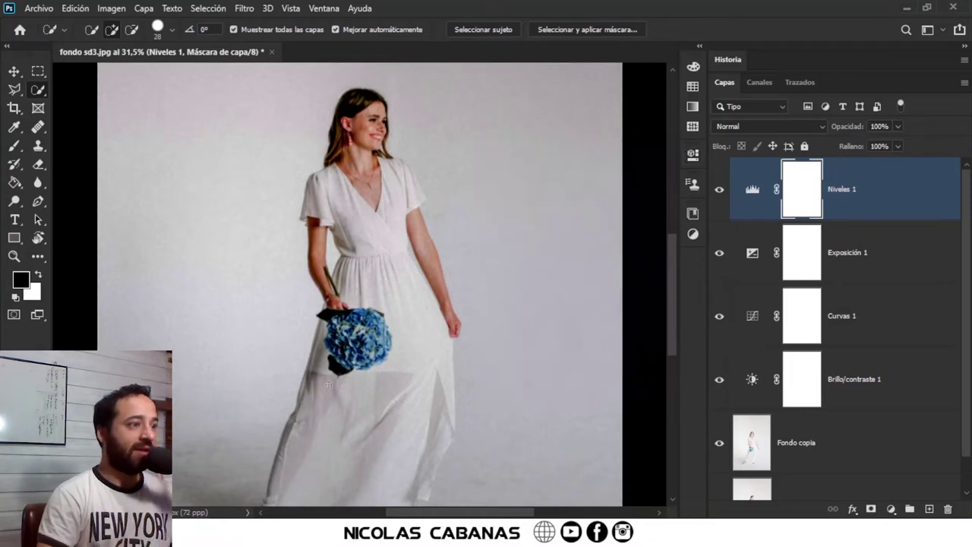
scroll(223, 352, "down", 3)
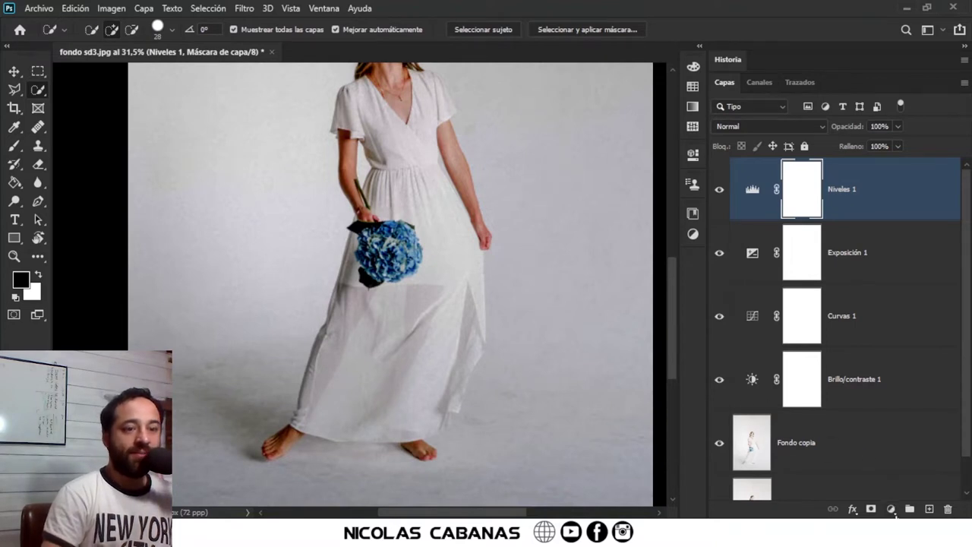
left_click(891, 509)
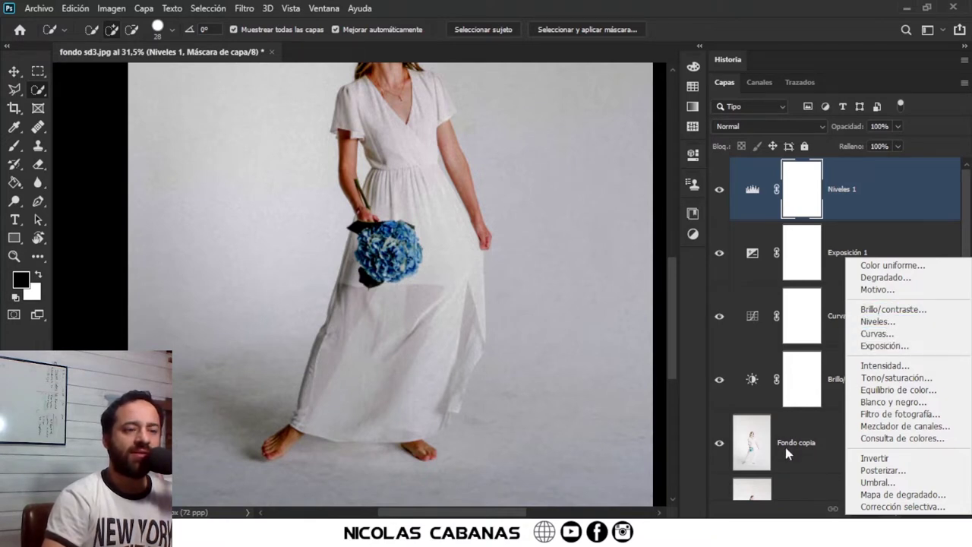
- Select the Fondo copia layer and keep the Quick Selection tool active
left_click(828, 447)
left_click(811, 438)
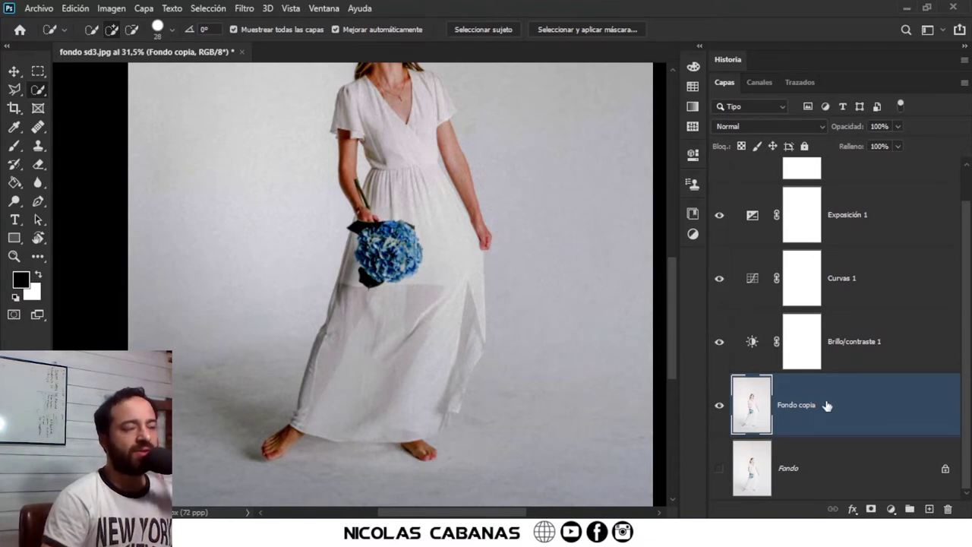
right_click(34, 95)
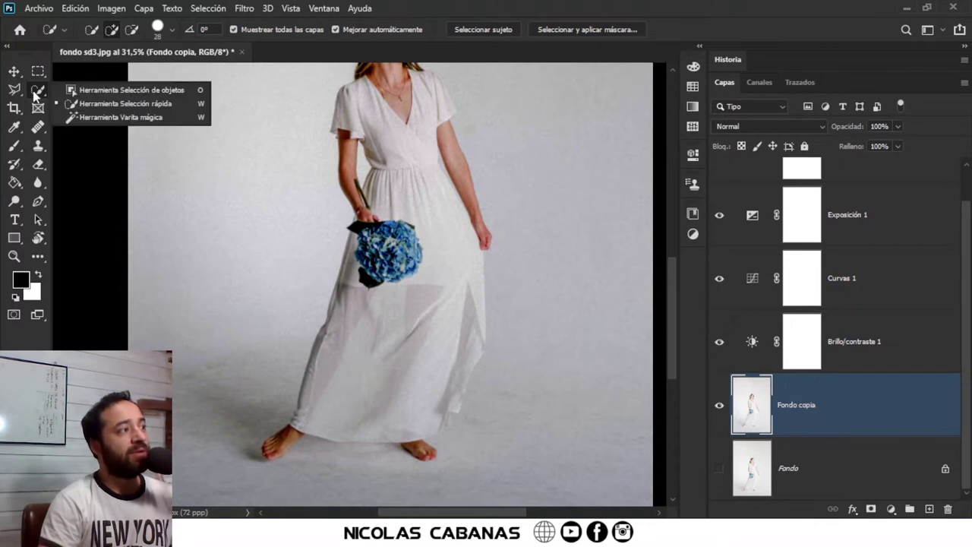
left_click(105, 114)
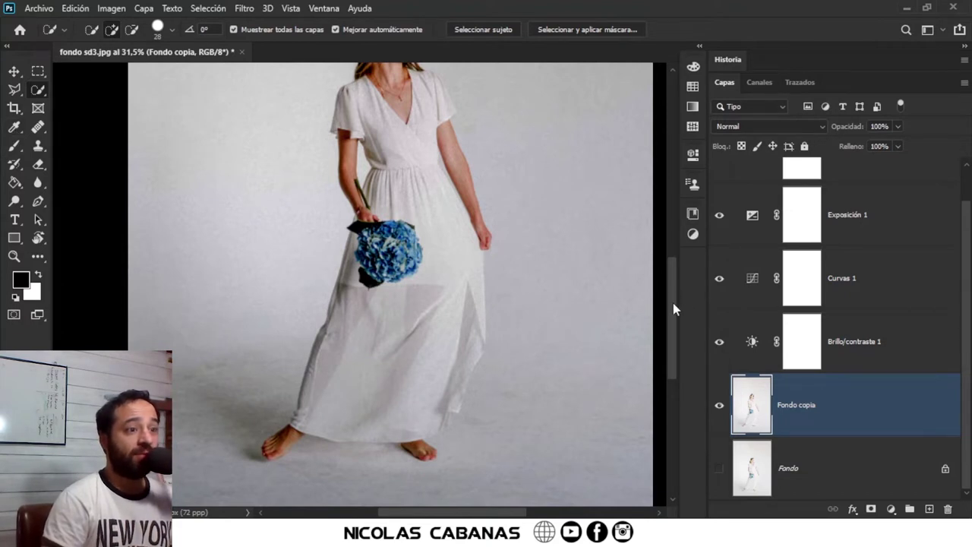
- Turn off Muestrear todas las capas for the Quick Selection tool
left_click_drag(673, 309, 678, 262)
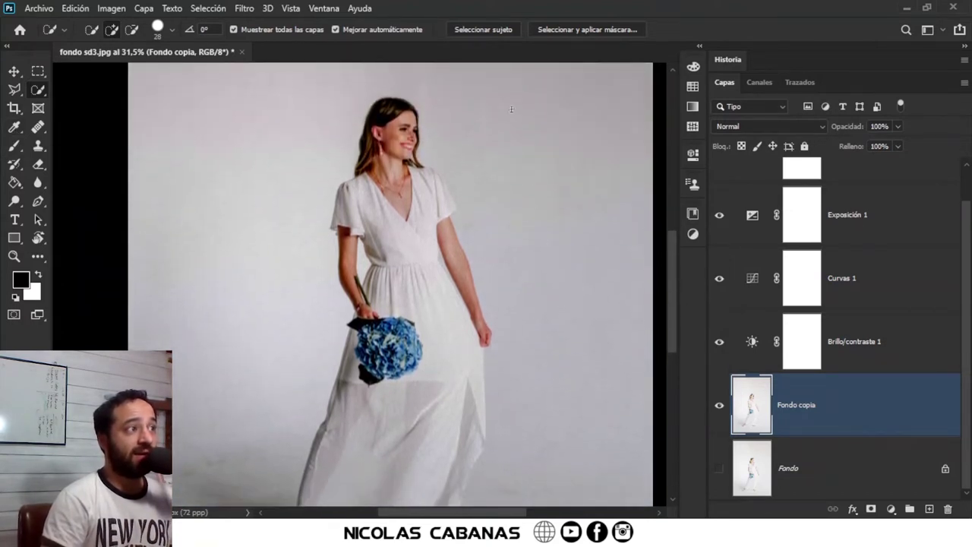
left_click(234, 32)
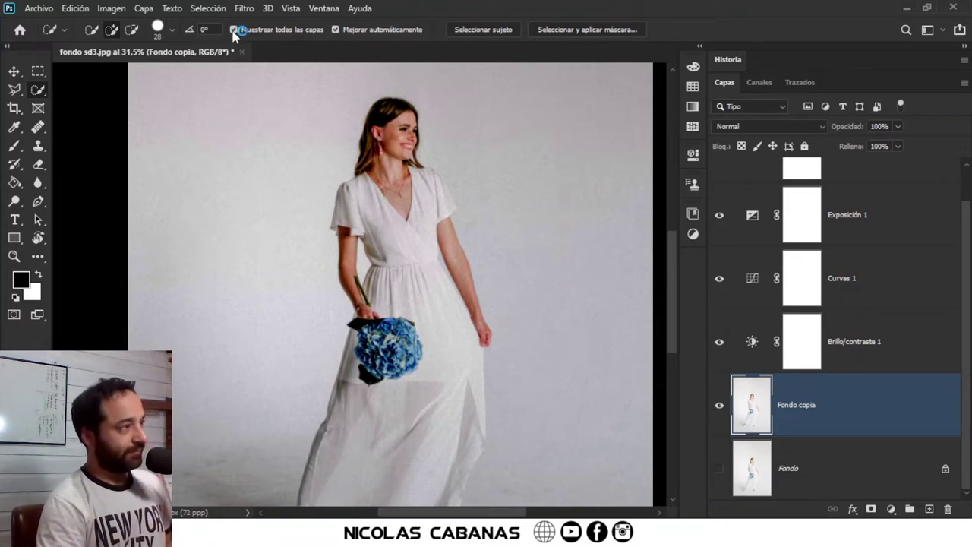
key("super+plus")
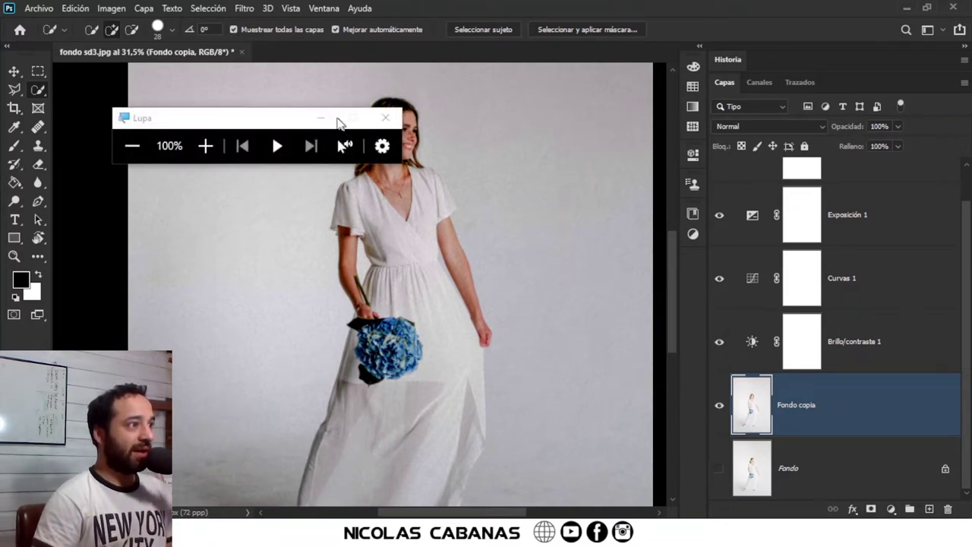
left_click(336, 120)
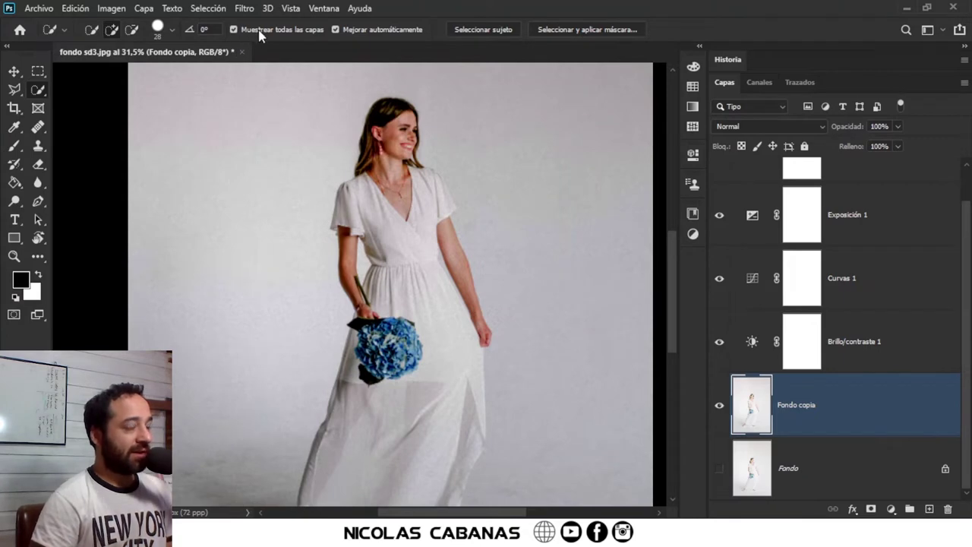
key("super+plus")
left_click(205, 30)
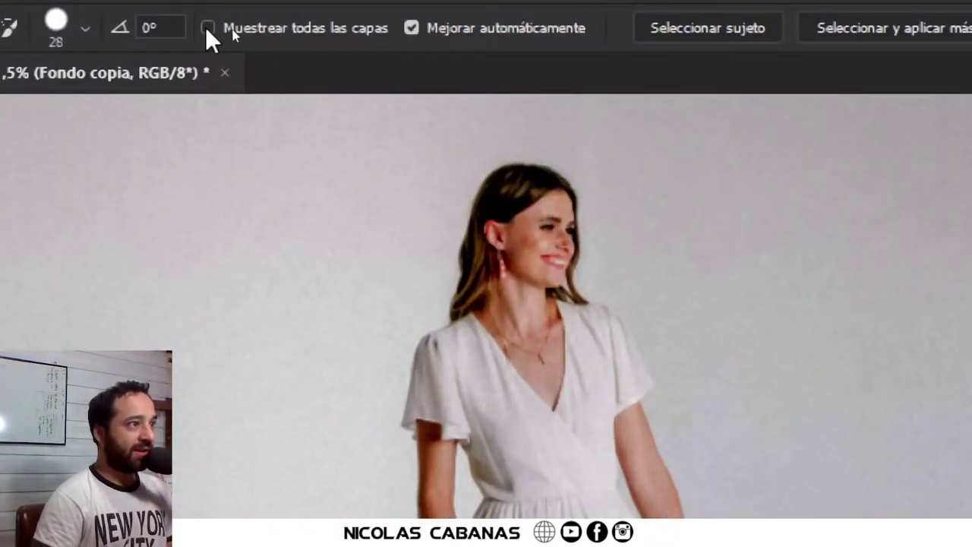
key("super+minus")
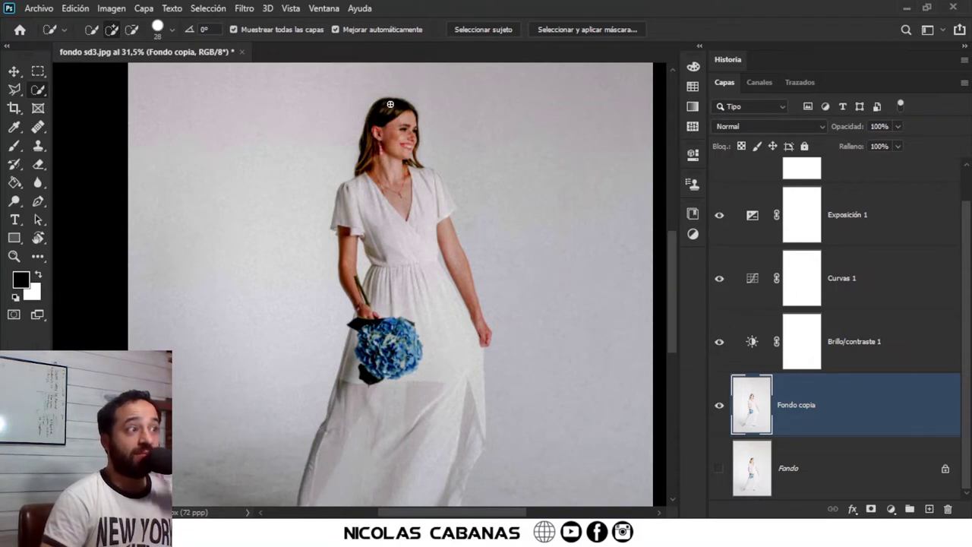
- Quick-select the woman's hair, face, sleeves, bodice and upper skirt
left_click_drag(387, 106, 400, 178)
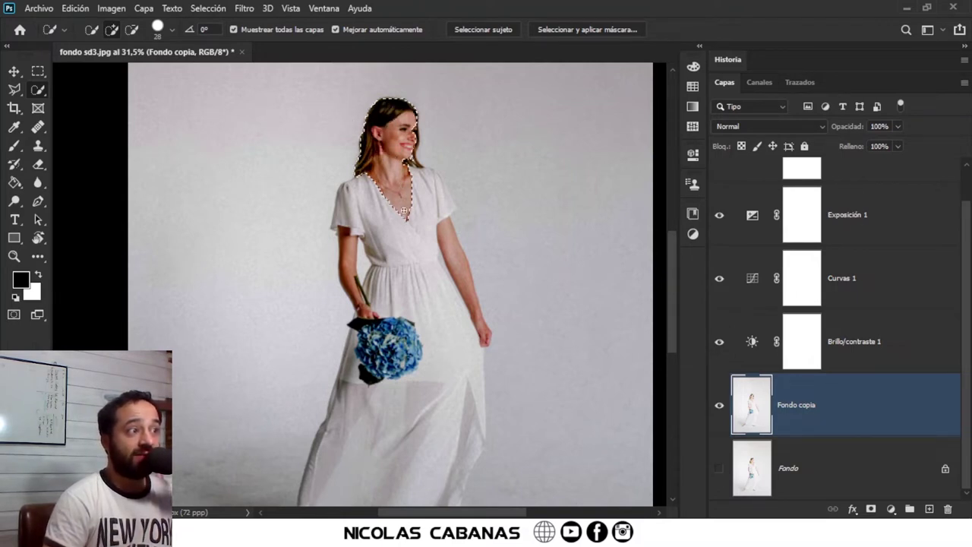
left_click_drag(429, 198, 449, 243)
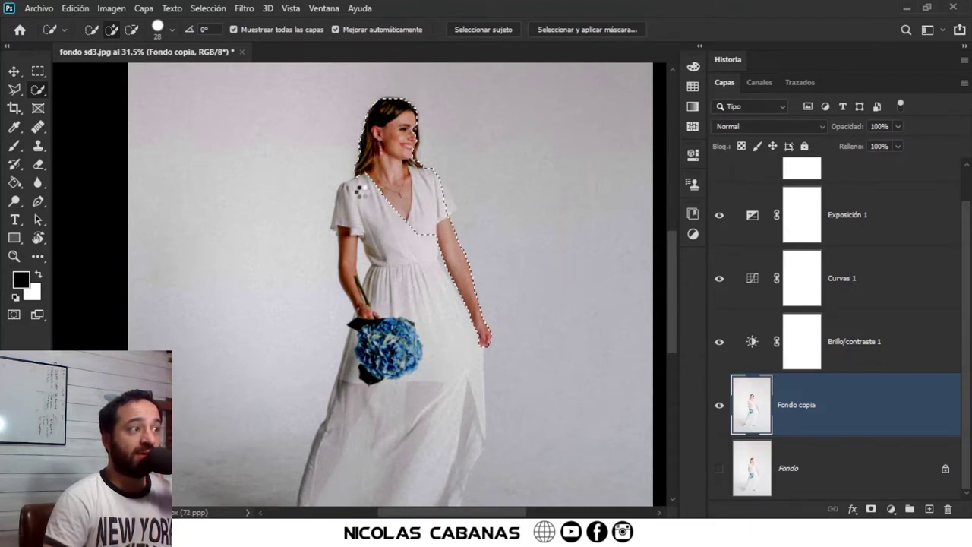
left_click_drag(360, 191, 380, 260)
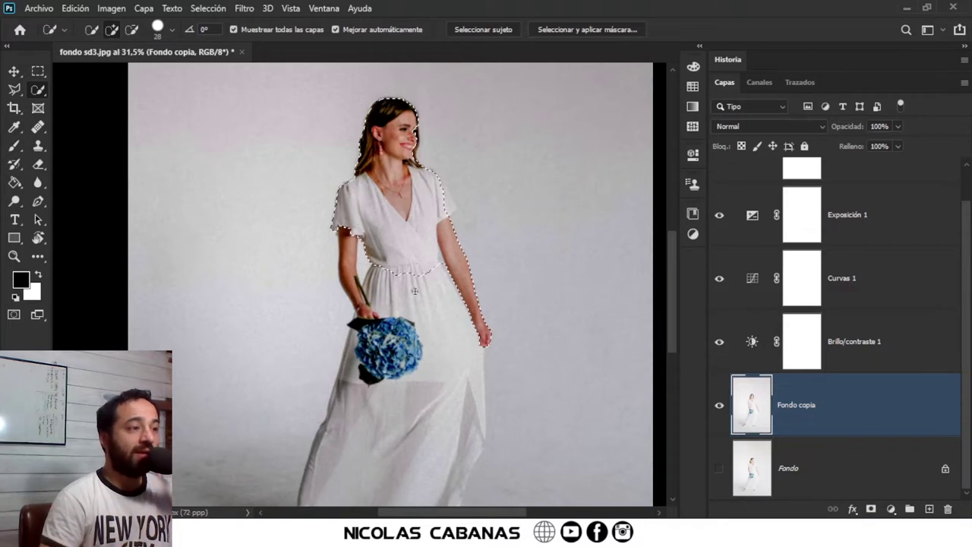
left_click_drag(414, 291, 434, 367)
left_click_drag(431, 410, 419, 449)
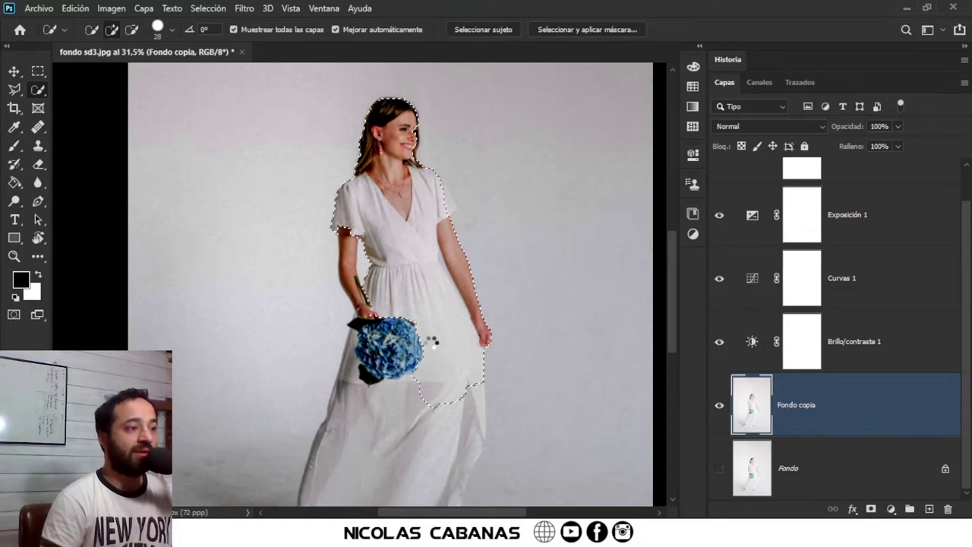
- Extend the selection over the lower skirt and both feet, refining around the bouquet
scroll(432, 341, "down", 3)
left_click_drag(436, 319, 439, 401)
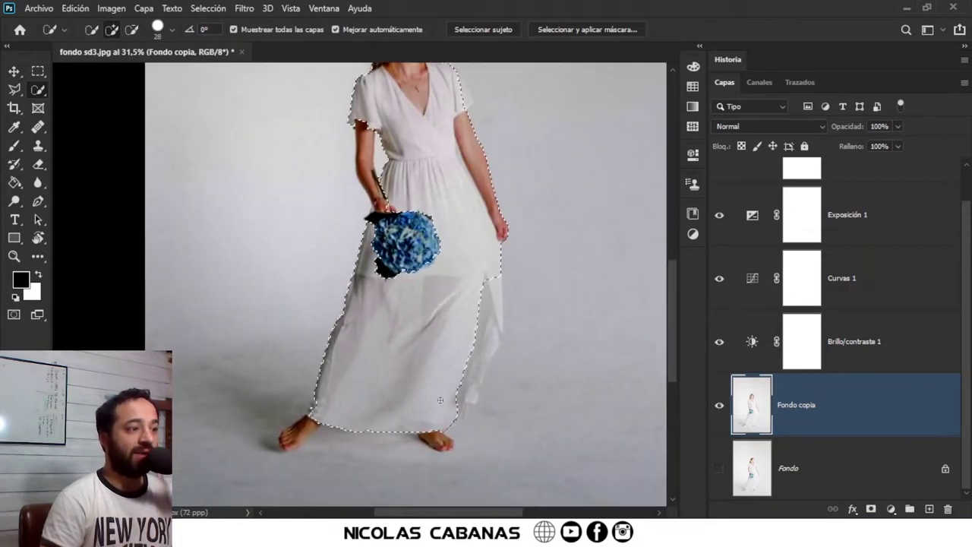
left_click_drag(490, 307, 486, 327)
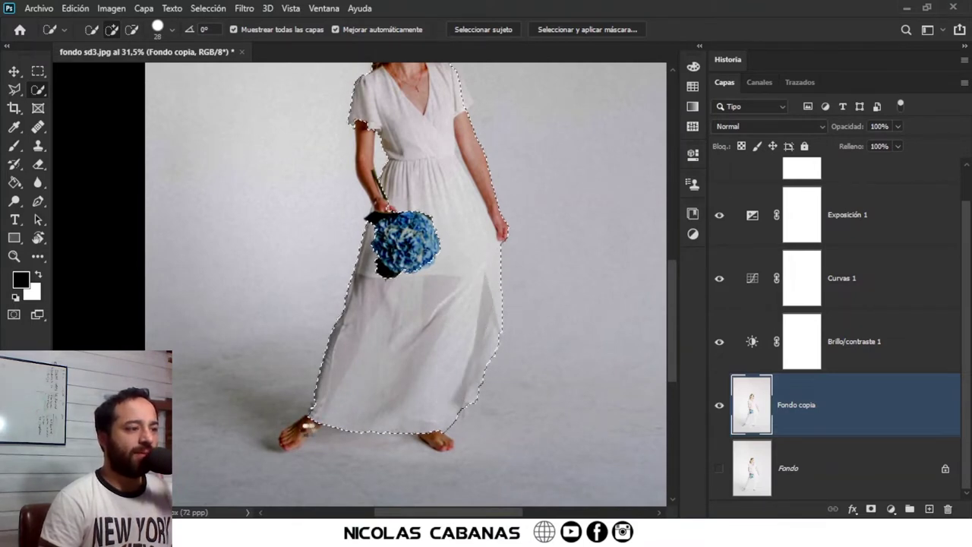
left_click_drag(305, 427, 285, 446)
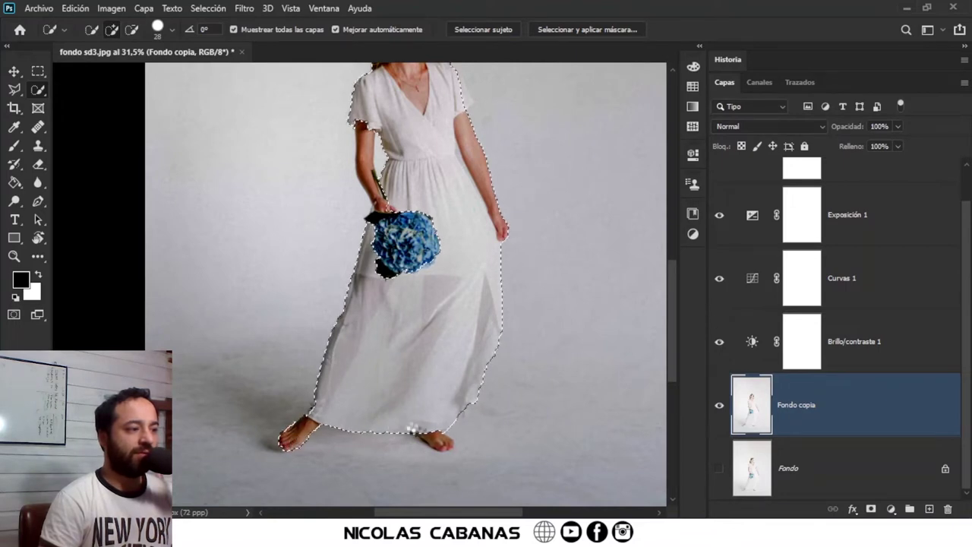
left_click_drag(430, 432, 433, 436)
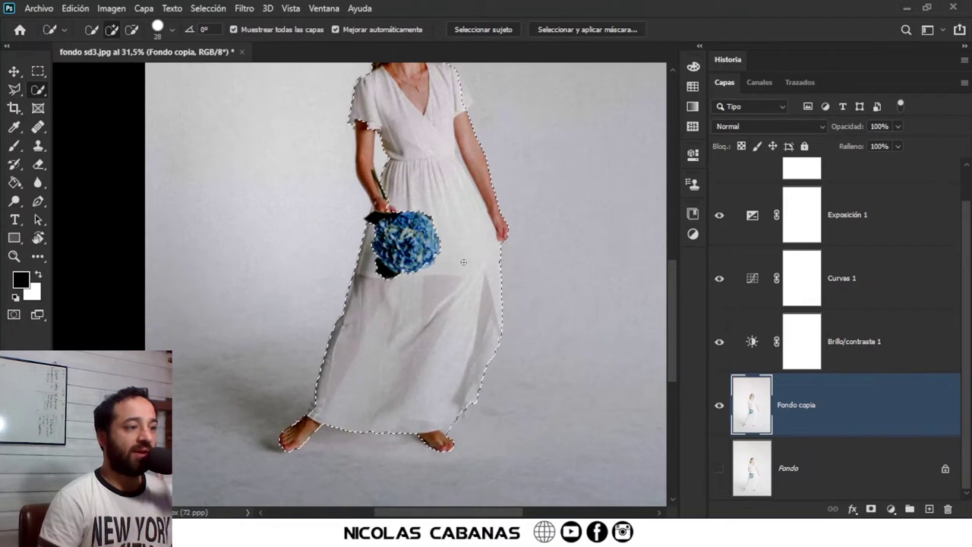
scroll(467, 243, "up", 3)
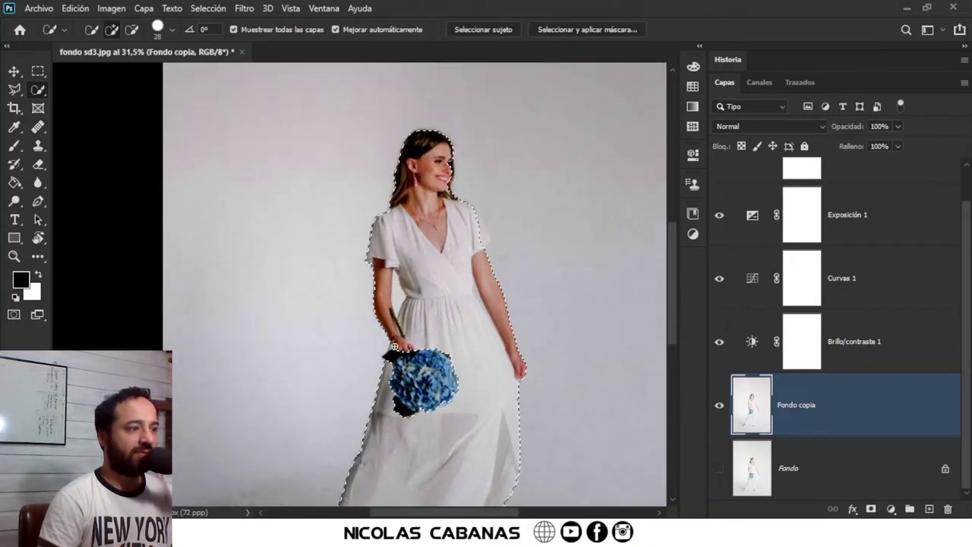
left_click_drag(396, 367, 410, 375)
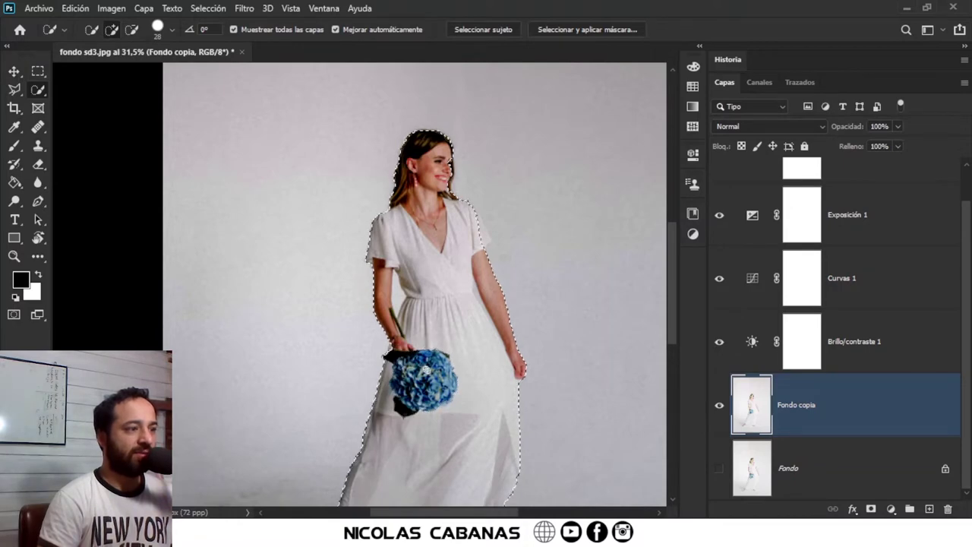
- Add the woman's shoulder, sleeve, head and hair to the quick selection
scroll(499, 203, "up", 3)
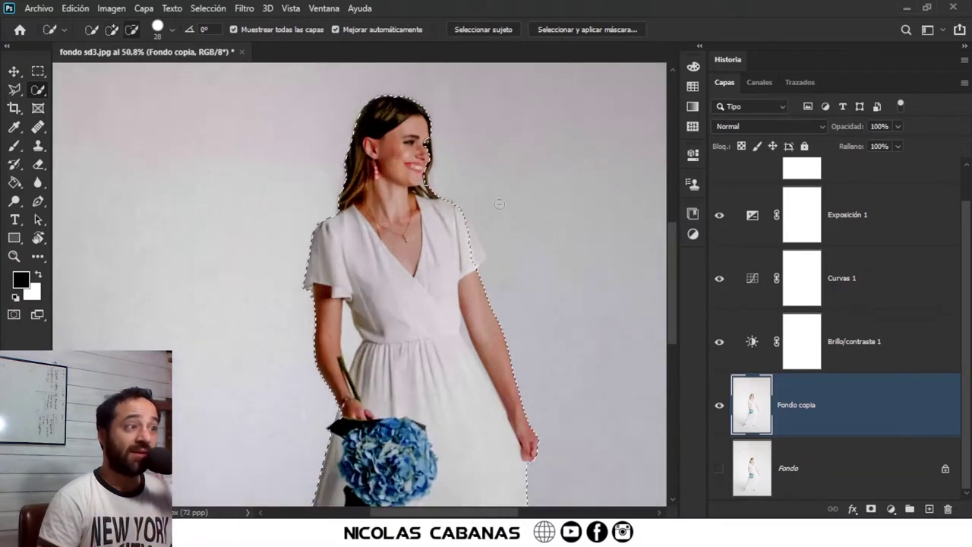
scroll(498, 204, "up", 1)
scroll(499, 204, "up", 2)
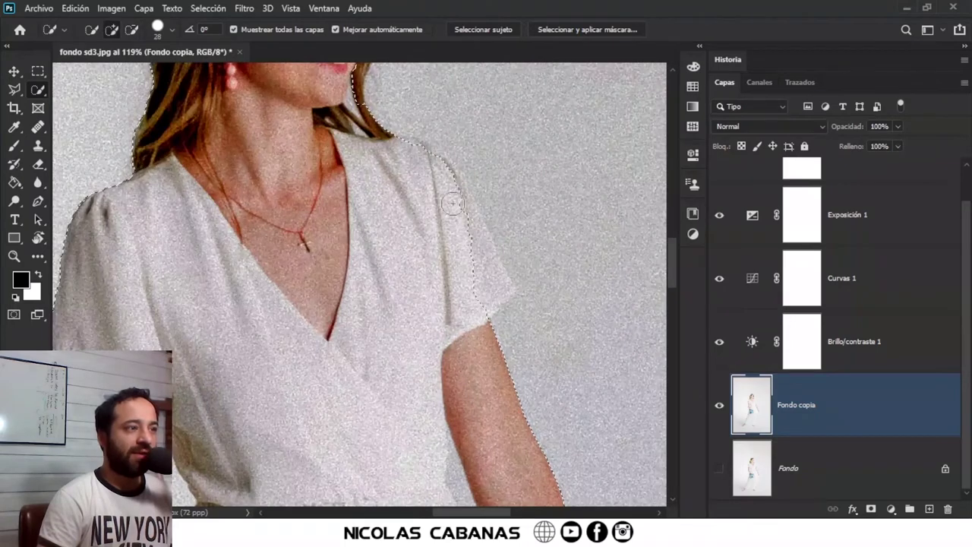
left_click_drag(453, 203, 470, 253)
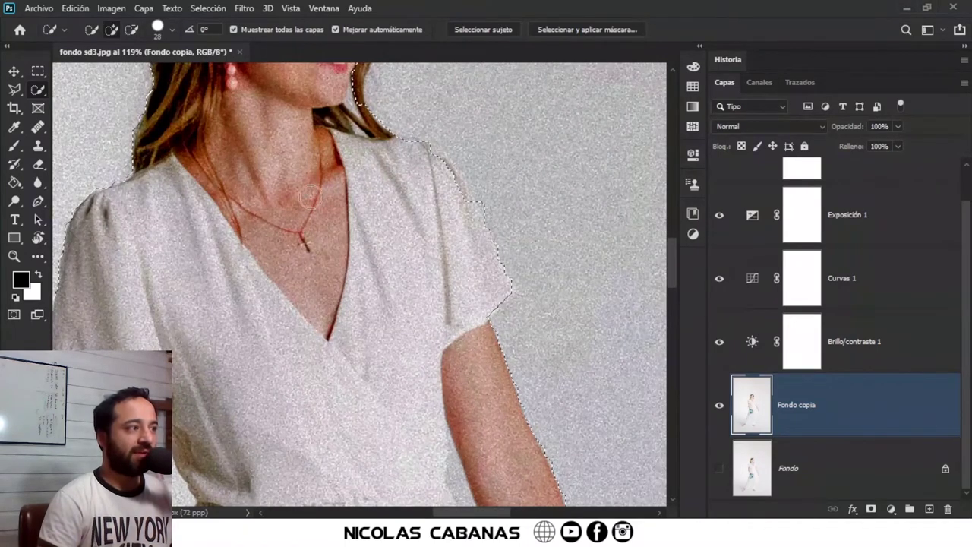
left_click_drag(343, 190, 360, 428)
left_click_drag(341, 167, 396, 221)
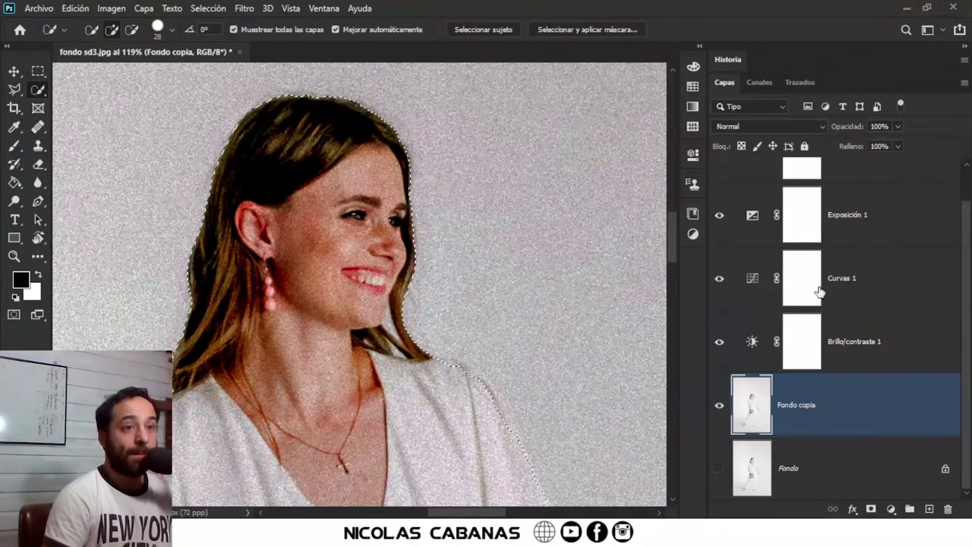
left_click(718, 342)
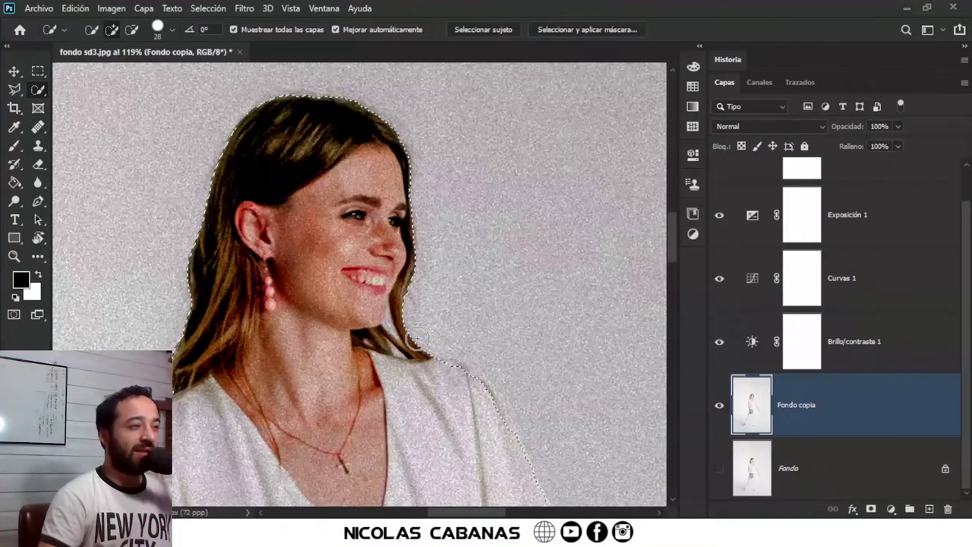
- Extend the selection along the skirt hem beside the woman's left foot
left_click_drag(410, 379, 412, 254)
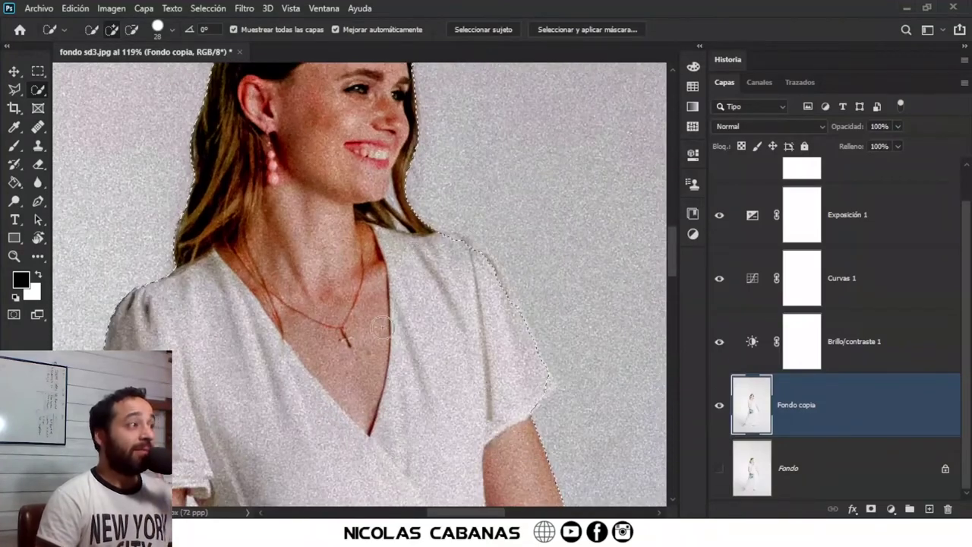
scroll(356, 318, "down", 3)
scroll(365, 332, "down", 1)
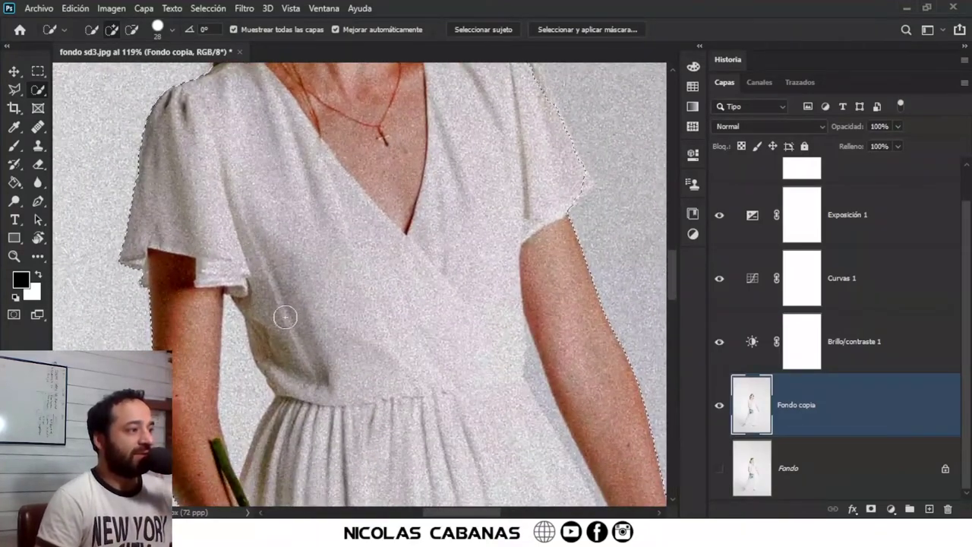
scroll(282, 317, "down", 1)
scroll(339, 262, "down", 2)
scroll(371, 265, "right", 3)
scroll(294, 302, "down", 1)
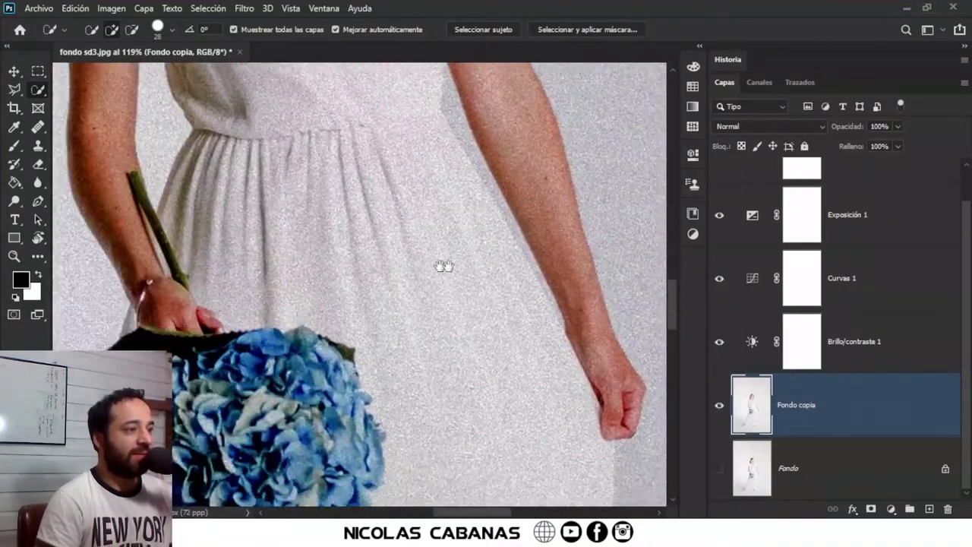
scroll(442, 265, "left", 1)
scroll(274, 320, "left", 1)
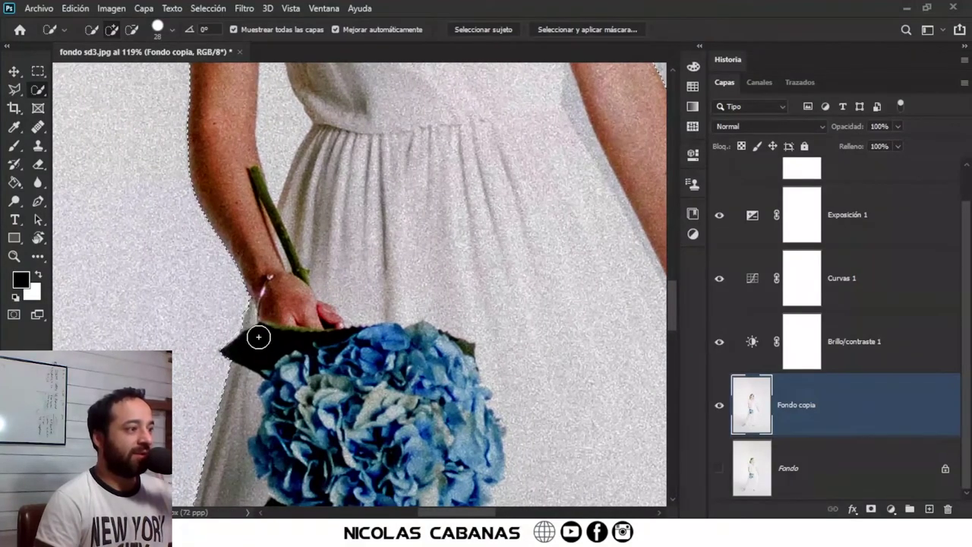
scroll(393, 330, "right", 2)
scroll(393, 329, "down", 1)
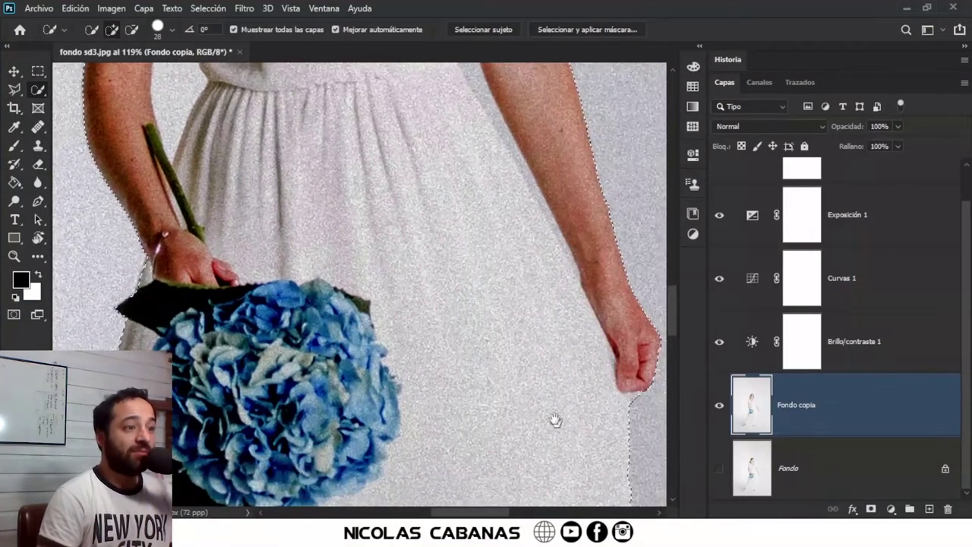
scroll(558, 329, "down", 4)
scroll(558, 329, "down", 1)
scroll(560, 369, "down", 2)
scroll(575, 289, "down", 1)
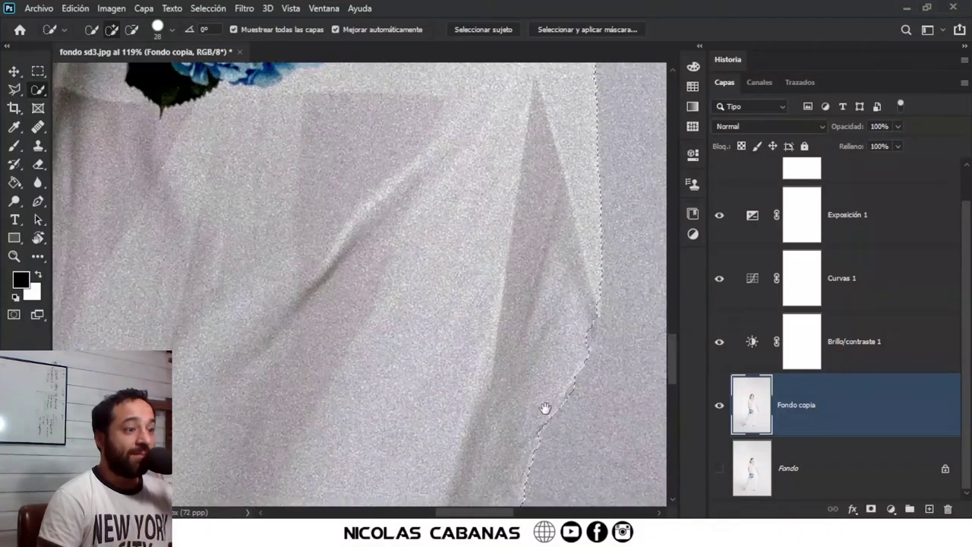
scroll(545, 407, "down", 1)
scroll(544, 294, "down", 2)
scroll(510, 265, "down", 1)
scroll(427, 347, "left", 1)
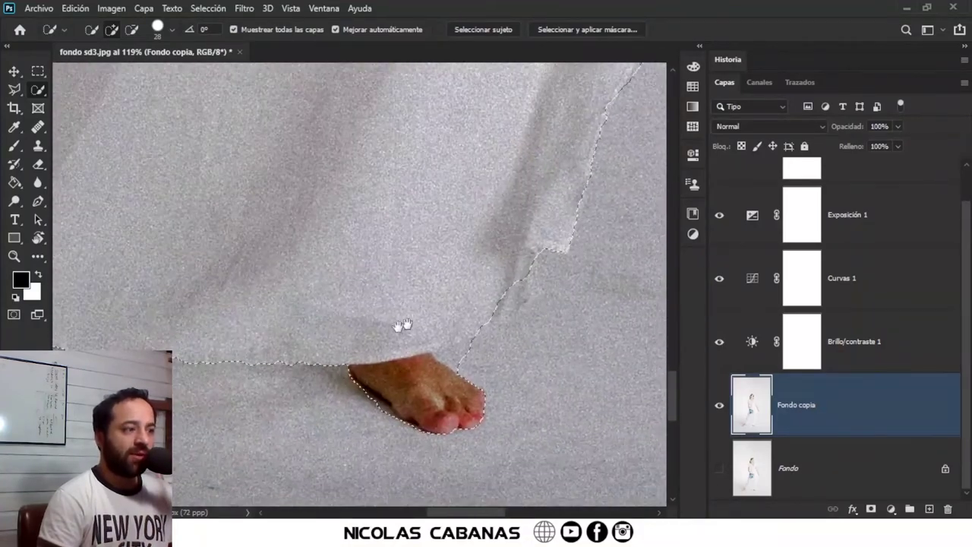
scroll(401, 321, "left", 1)
scroll(517, 334, "up", 3)
scroll(516, 334, "up", 3)
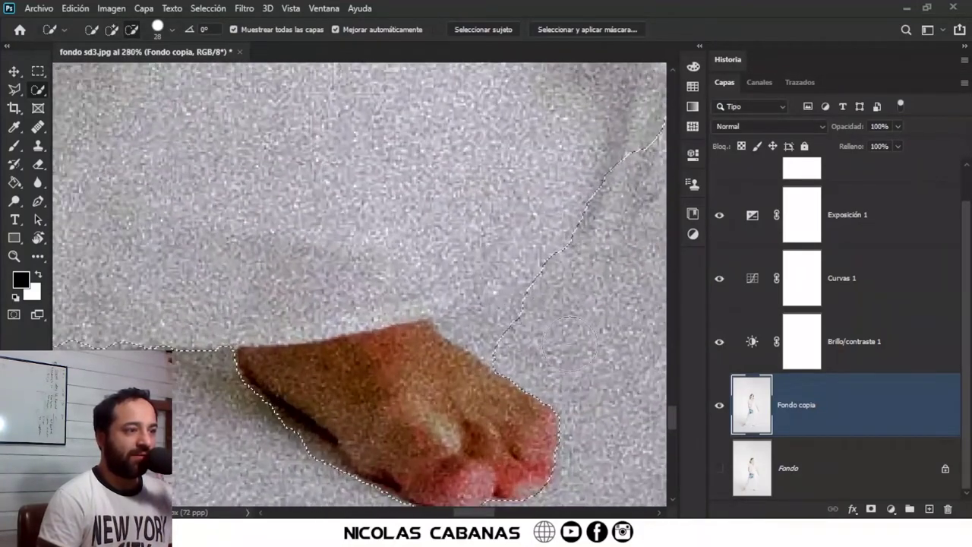
scroll(516, 311, "down", 2)
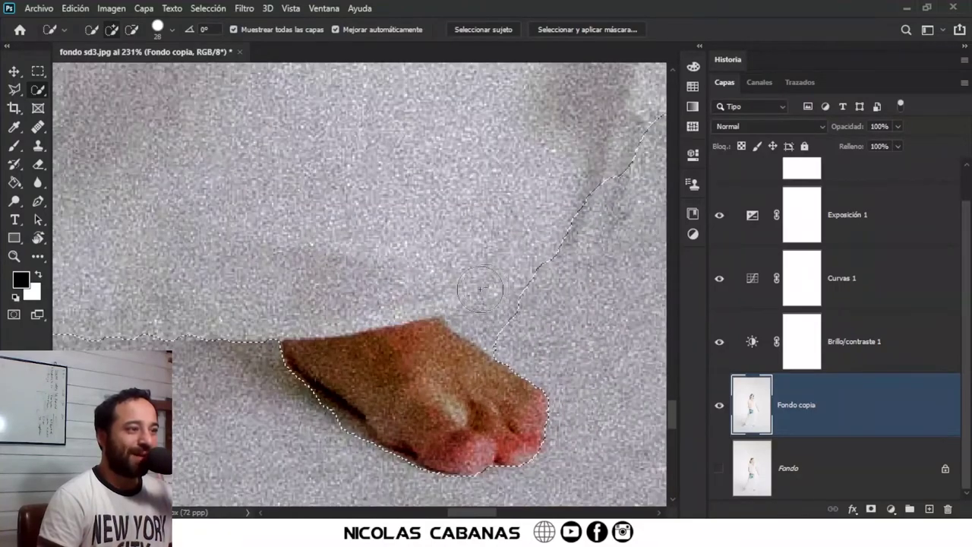
scroll(293, 335, "down", 2)
scroll(293, 335, "down", 1)
scroll(418, 330, "up", 1)
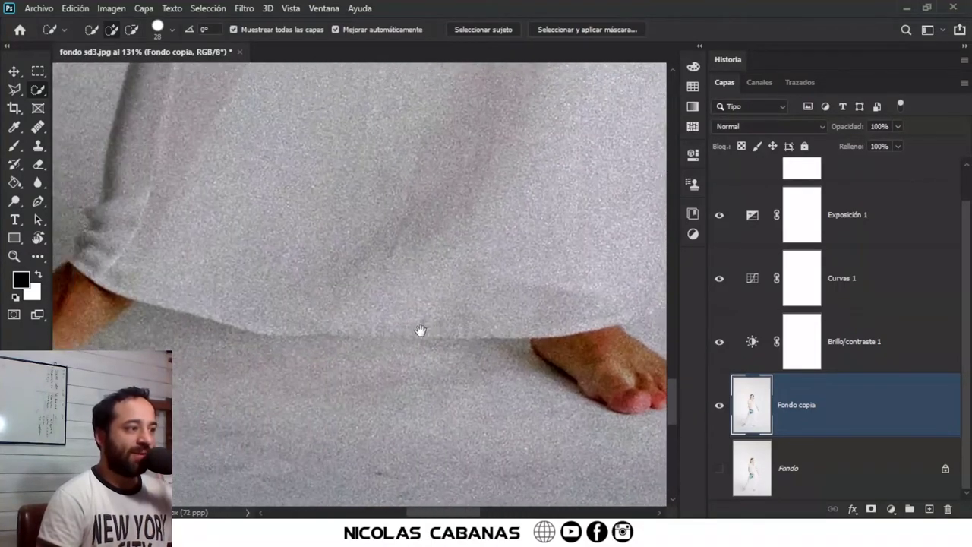
left_click_drag(264, 332, 506, 379)
scroll(505, 380, "down", 1)
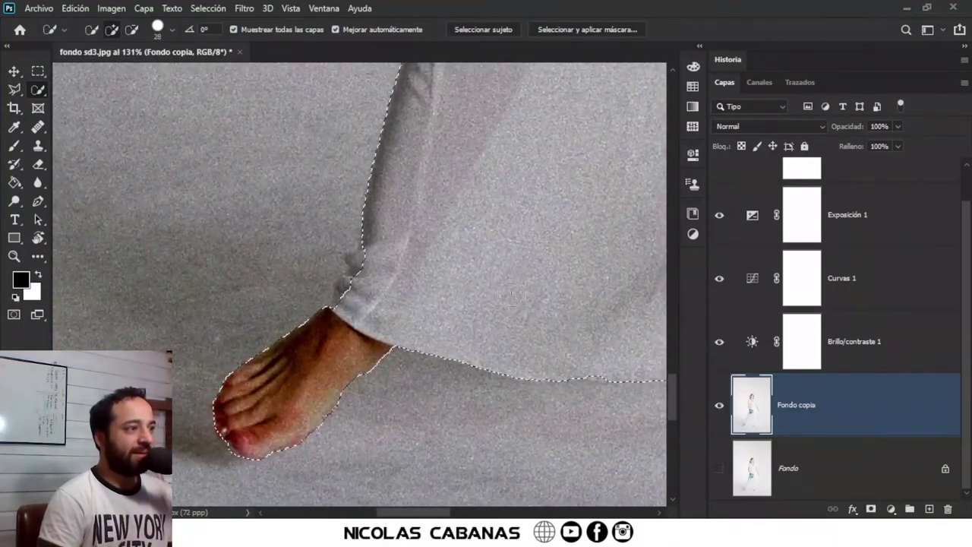
scroll(524, 266, "down", 1)
left_click_drag(524, 266, 369, 293)
scroll(369, 293, "down", 1)
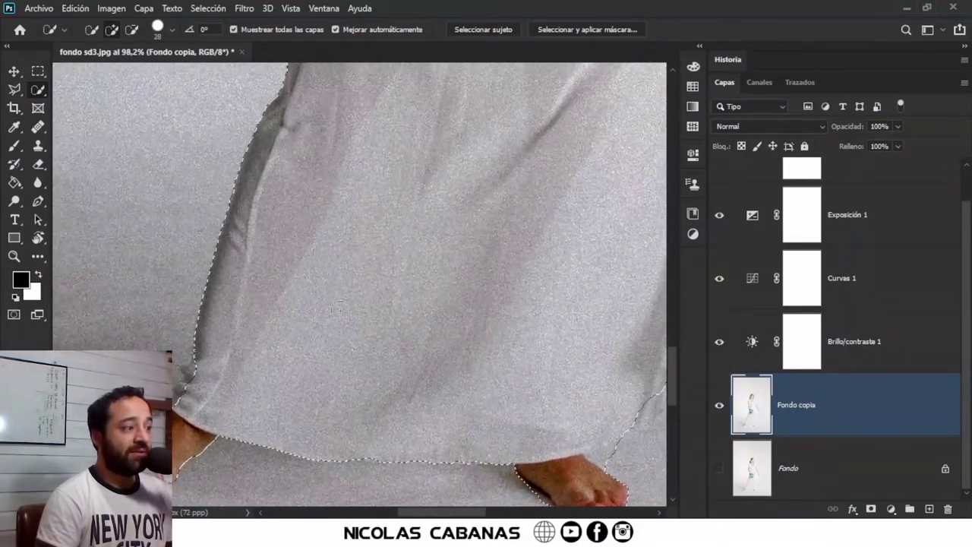
scroll(344, 314, "down", 1)
scroll(258, 372, "up", 3)
scroll(251, 376, "up", 1)
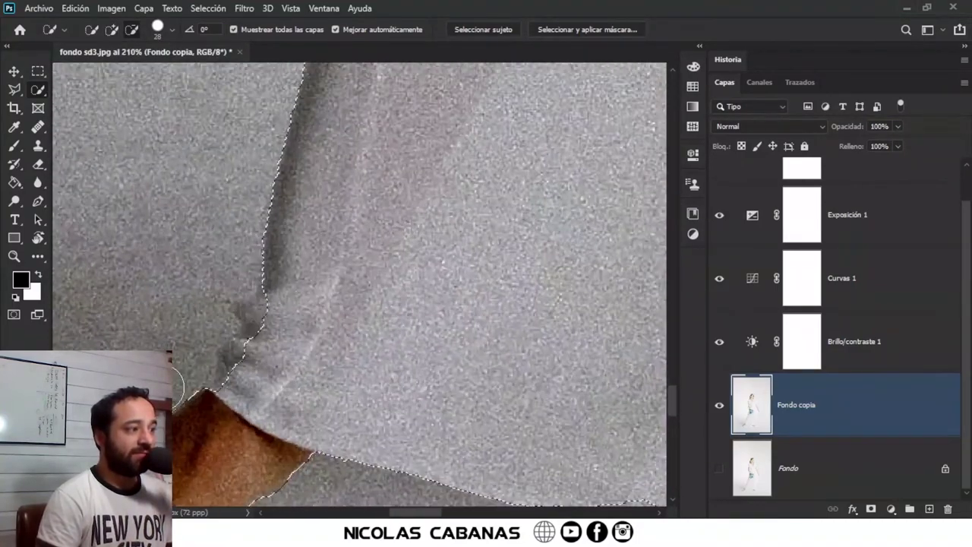
scroll(250, 376, "up", 1)
left_click_drag(250, 376, 305, 291)
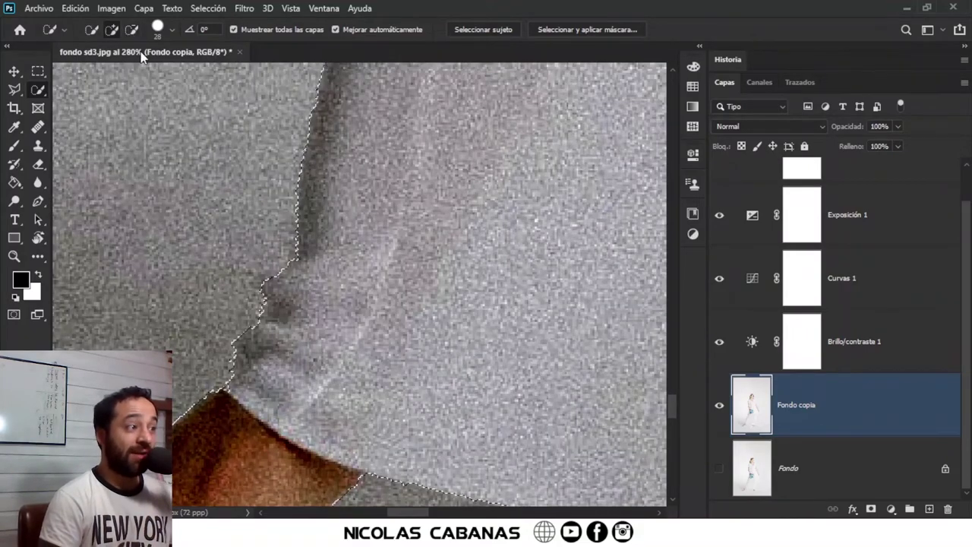
scroll(546, 394, "down", 3)
scroll(546, 394, "down", 5)
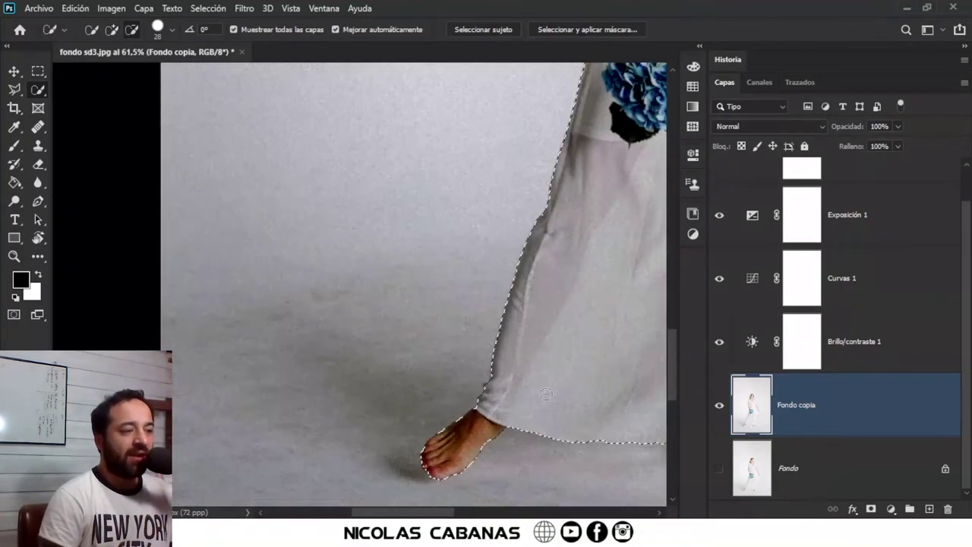
scroll(266, 299, "down", 2)
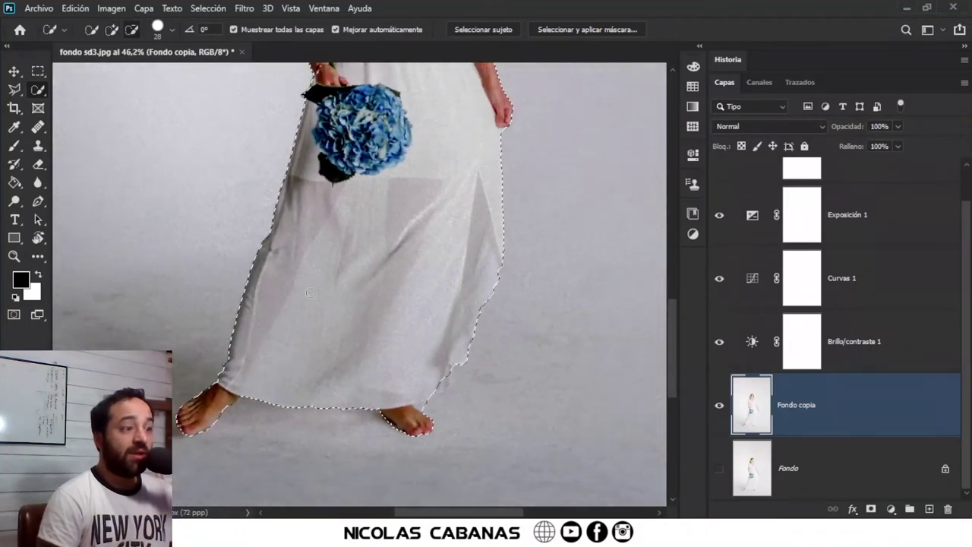
scroll(448, 369, "up", 2)
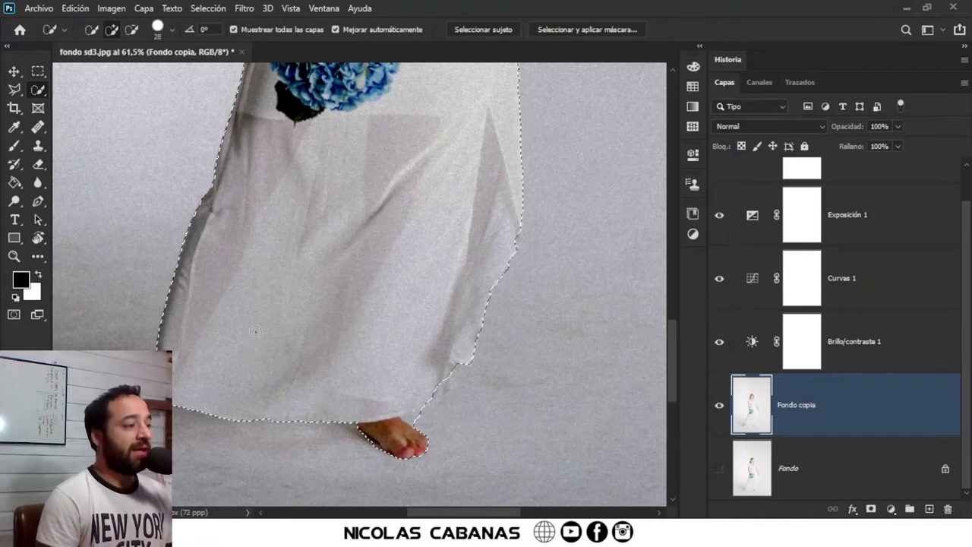
scroll(255, 332, "down", 5)
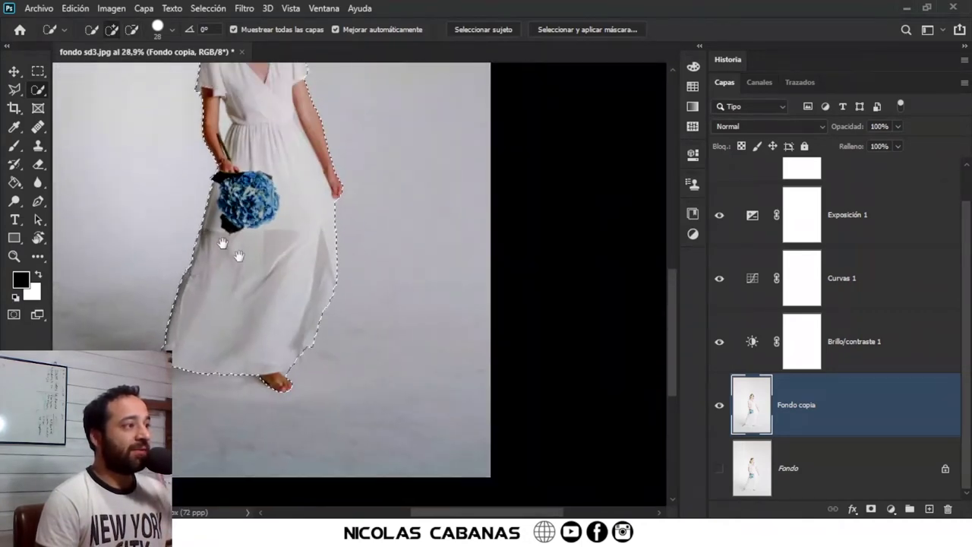
- Switch to Quick Mask mode to see the woman's selection as a red overlay
left_click_drag(238, 256, 368, 334)
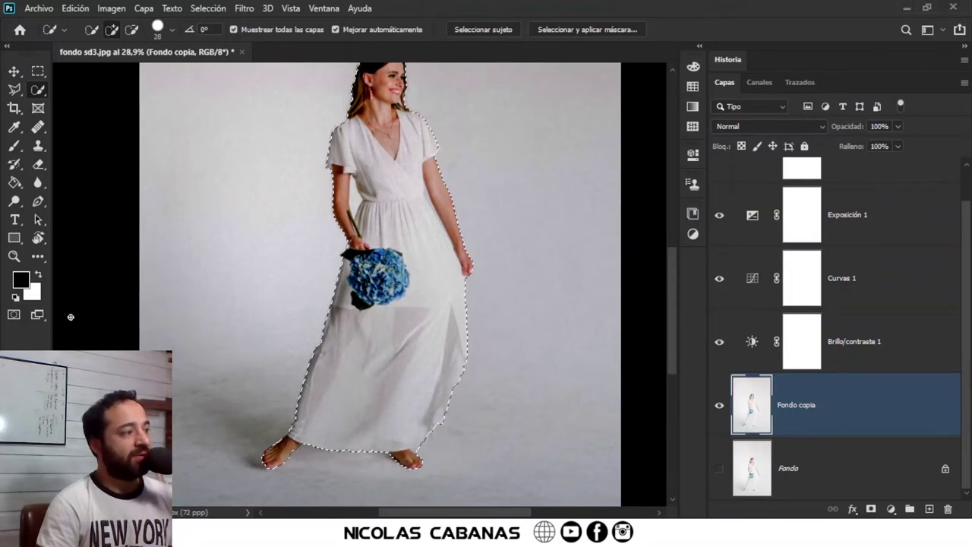
left_click(13, 316)
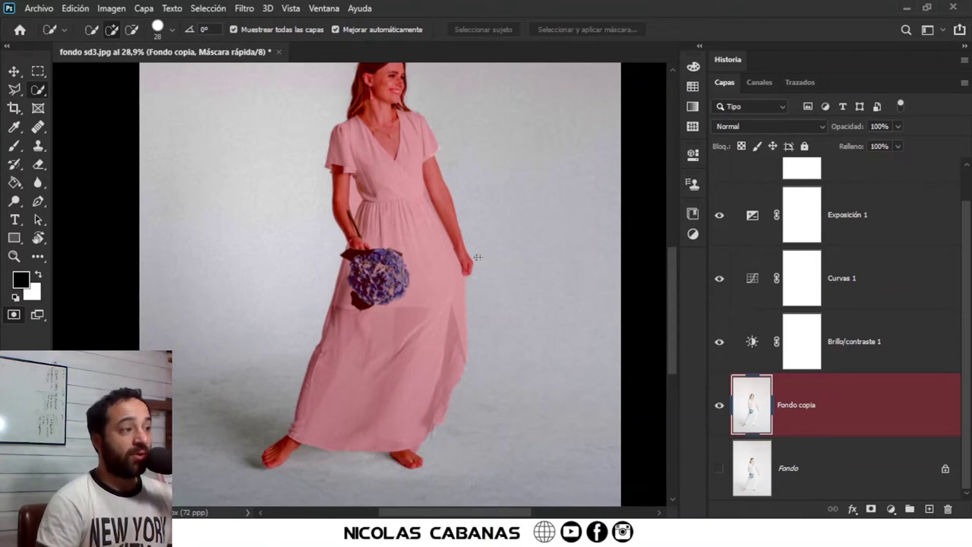
scroll(371, 264, "up", 1)
scroll(372, 265, "down", 1)
scroll(375, 266, "up", 1)
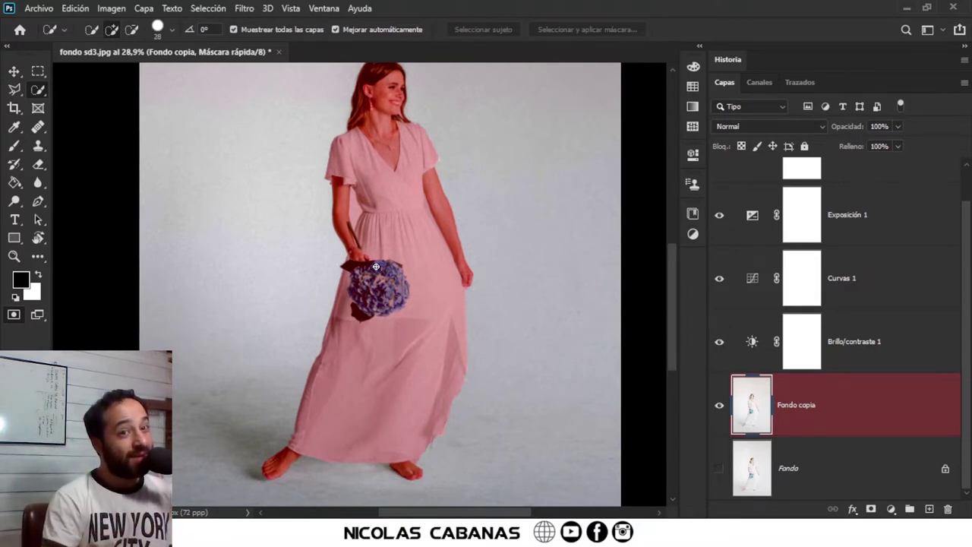
- Set Quick Mask to red (ff0000), Selected Areas, 25% opacity, and reapply it
double_click(13, 316)
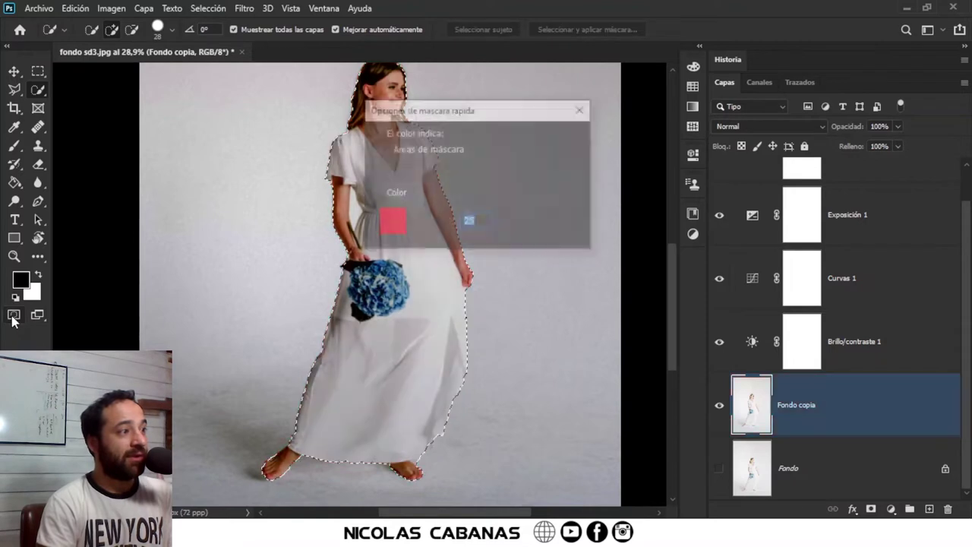
mouse_move(443, 111)
left_mouse_down()
mouse_move(387, 163)
mouse_move(415, 141)
left_mouse_up()
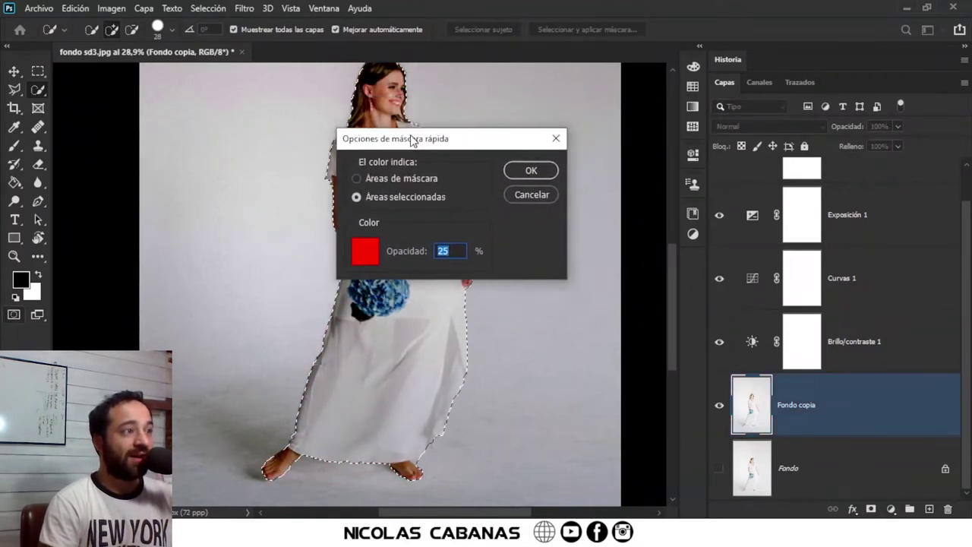
left_click(357, 180)
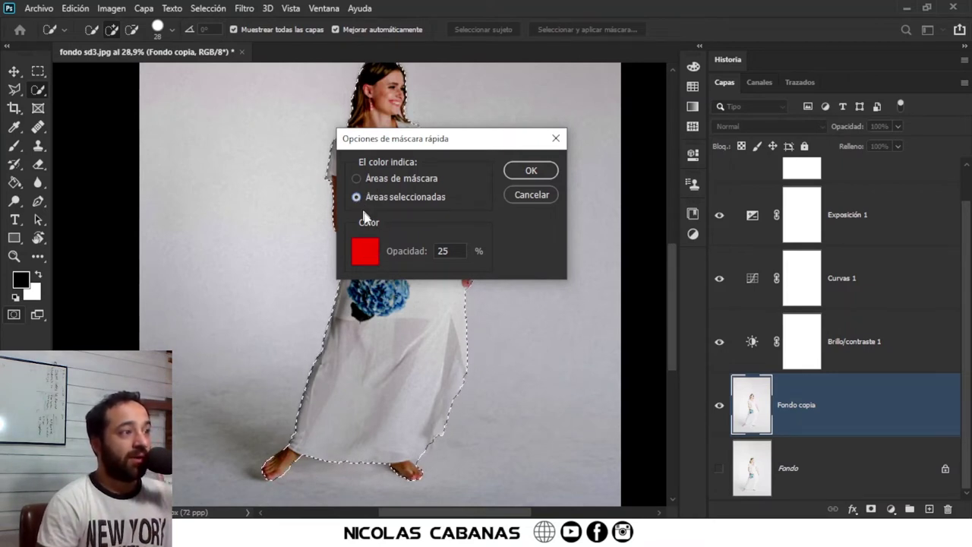
left_click(379, 251)
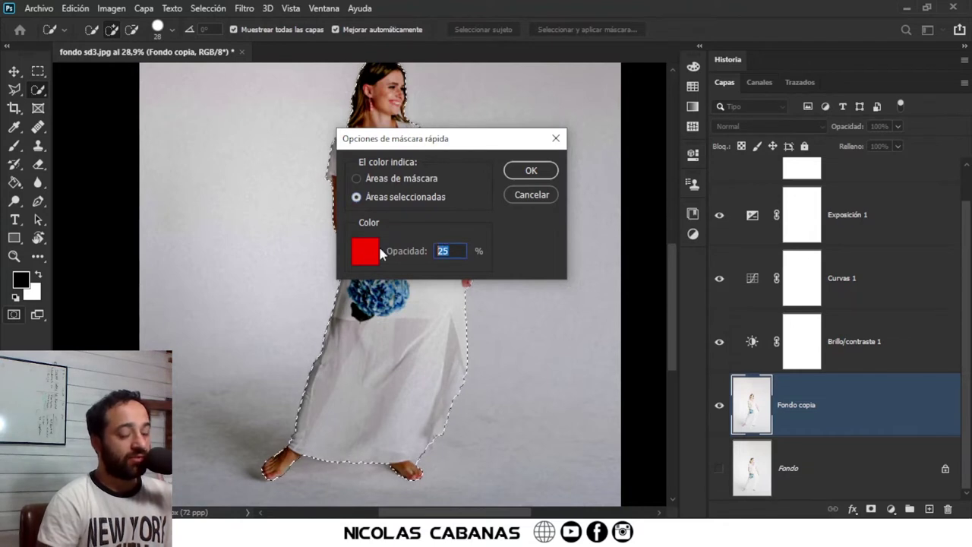
type("5")
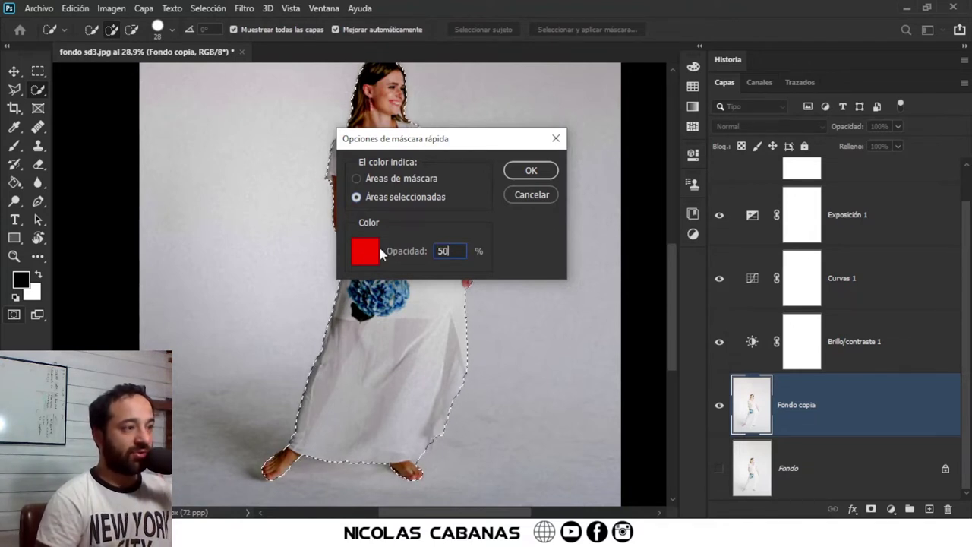
key("BackSpace")
type("25")
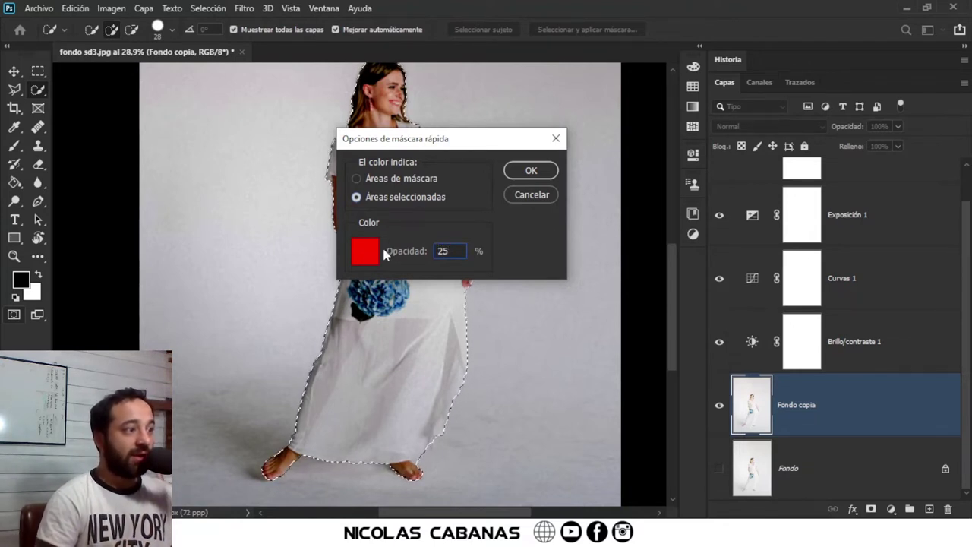
left_click(363, 249)
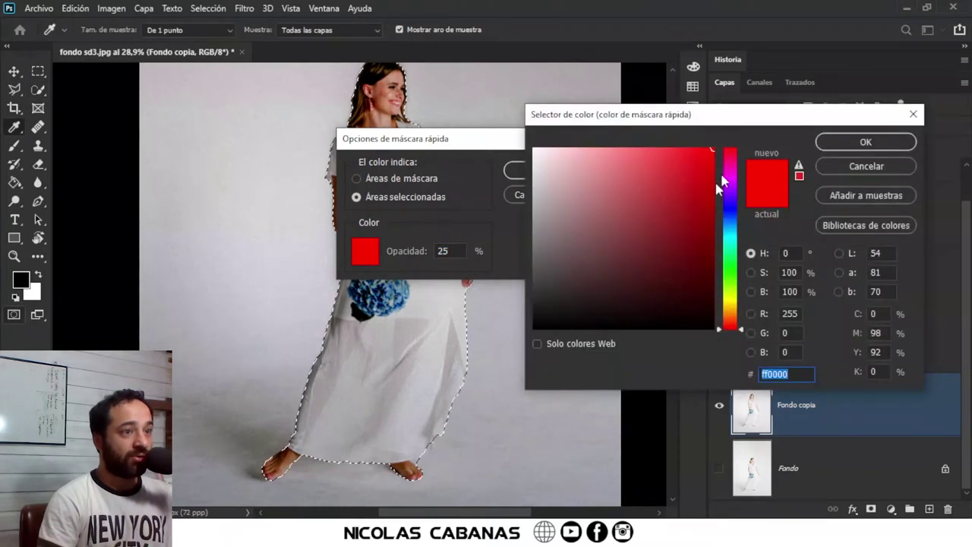
left_click(851, 167)
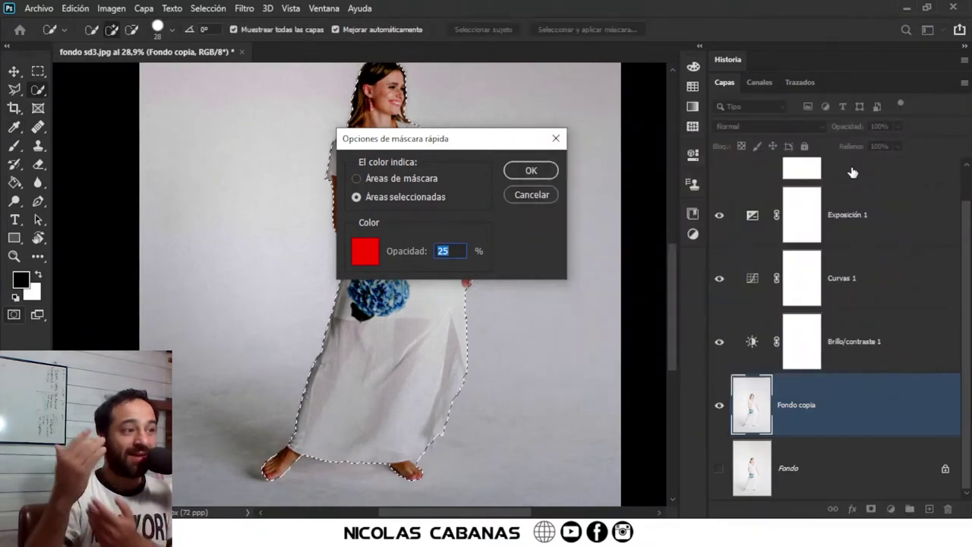
left_click(530, 171)
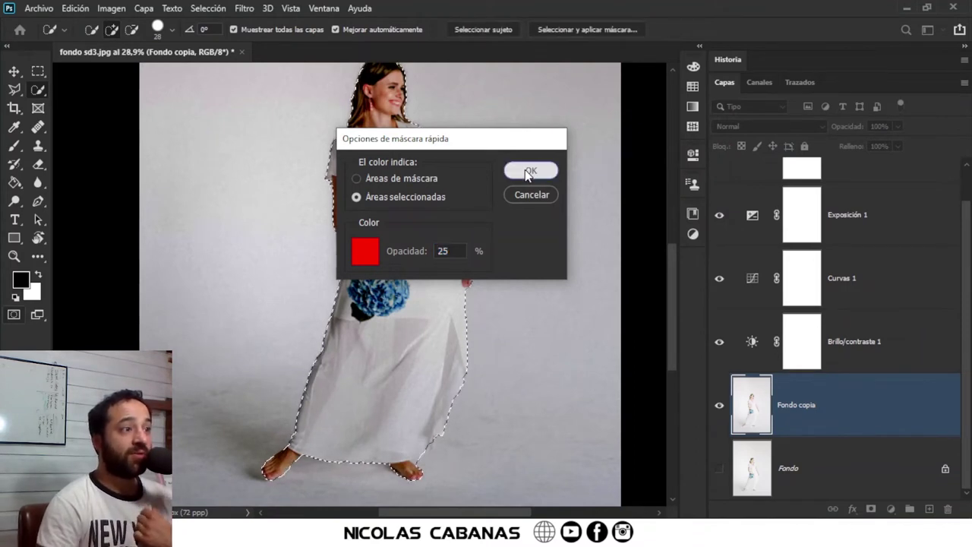
left_click(14, 315)
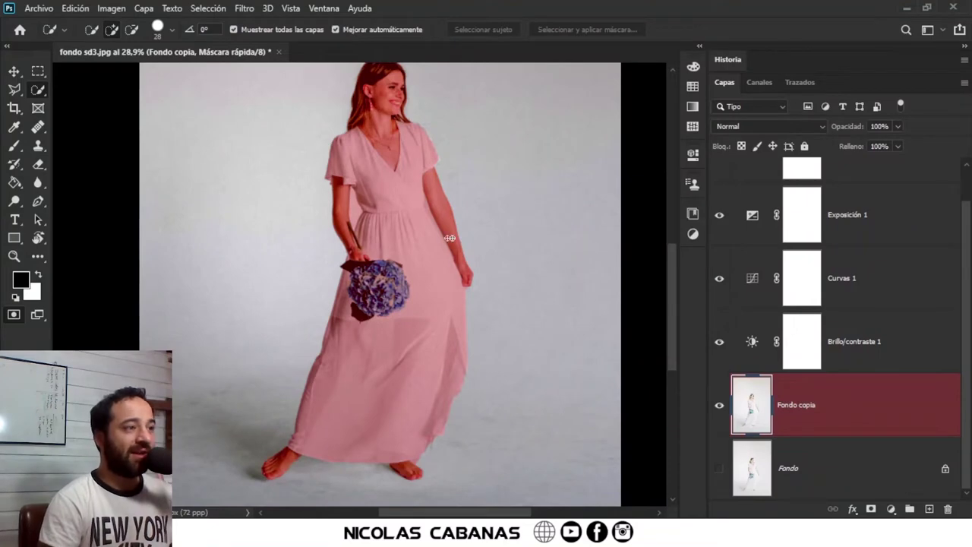
- Zoom in on the sleeve and switch to a 7 px Brush at 100% hardness
scroll(399, 196, "up", 3)
scroll(291, 173, "up", 2)
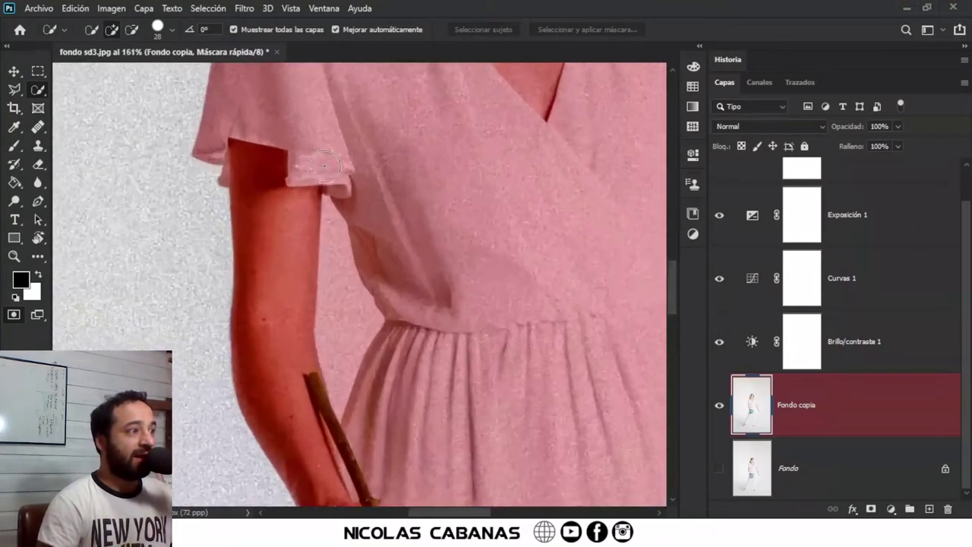
scroll(292, 173, "up", 1)
scroll(303, 197, "up", 1)
scroll(353, 266, "up", 2)
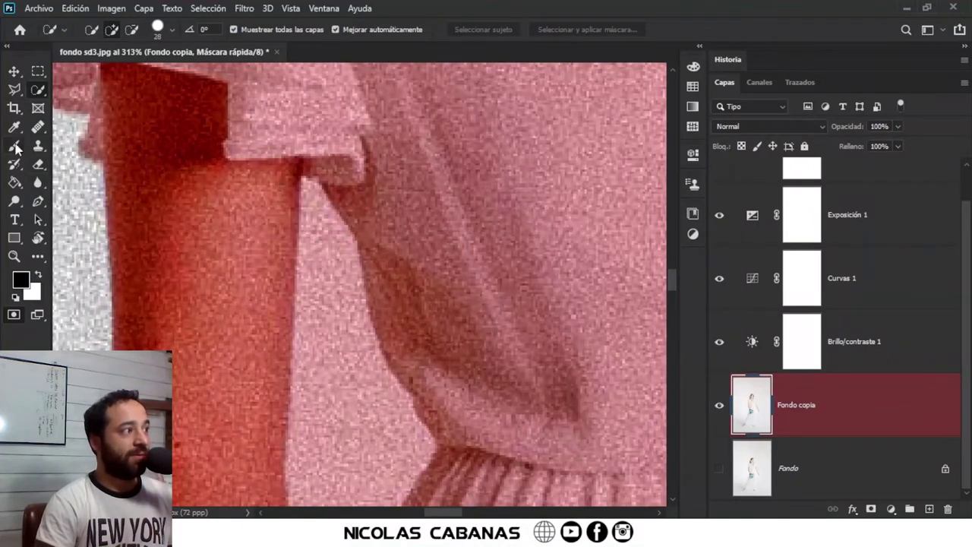
right_click(14, 147)
left_click(91, 144)
right_click(377, 239)
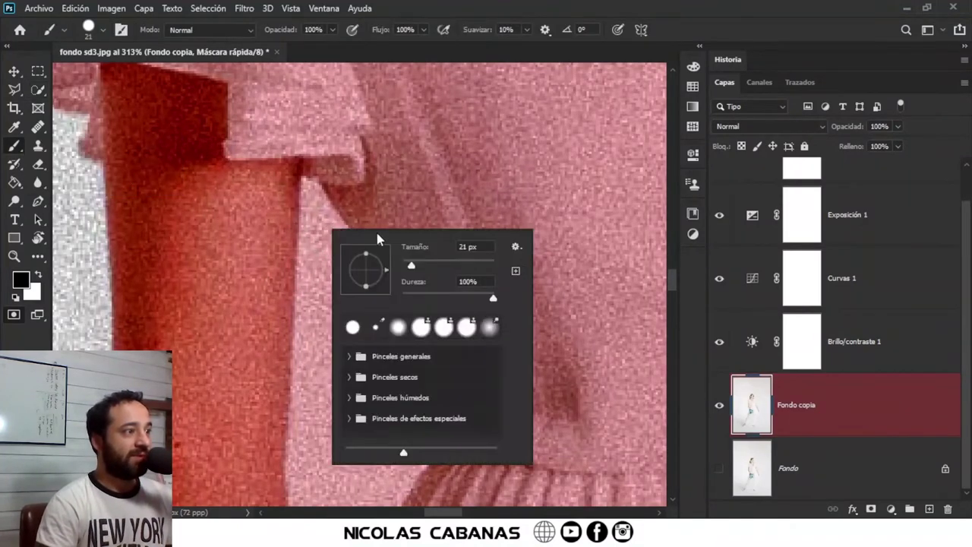
left_click_drag(411, 268, 407, 267)
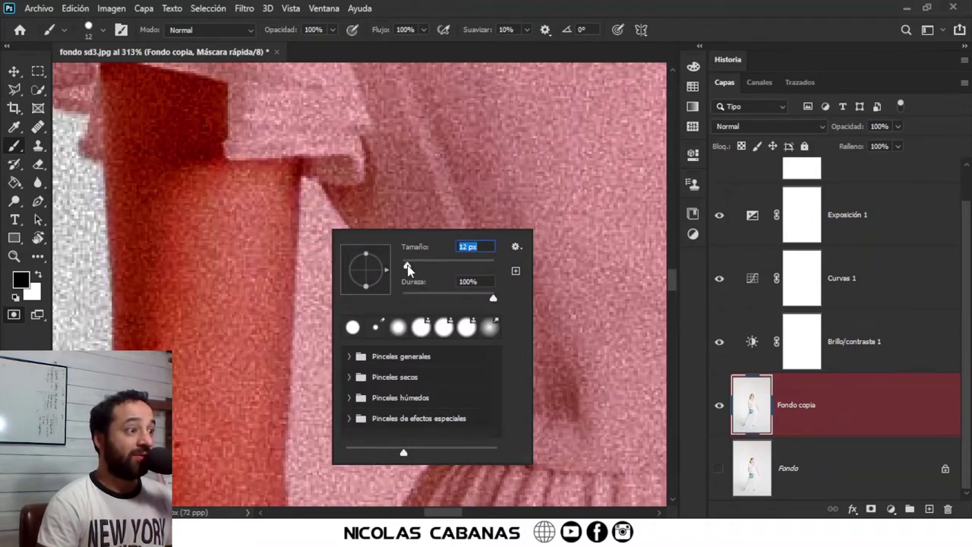
left_click_drag(407, 269, 407, 270)
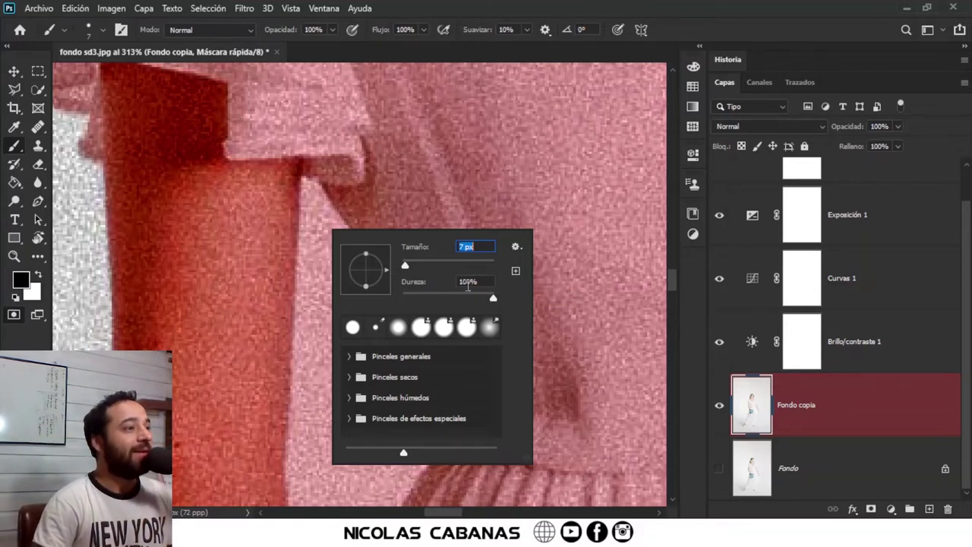
left_click_drag(488, 300, 509, 300)
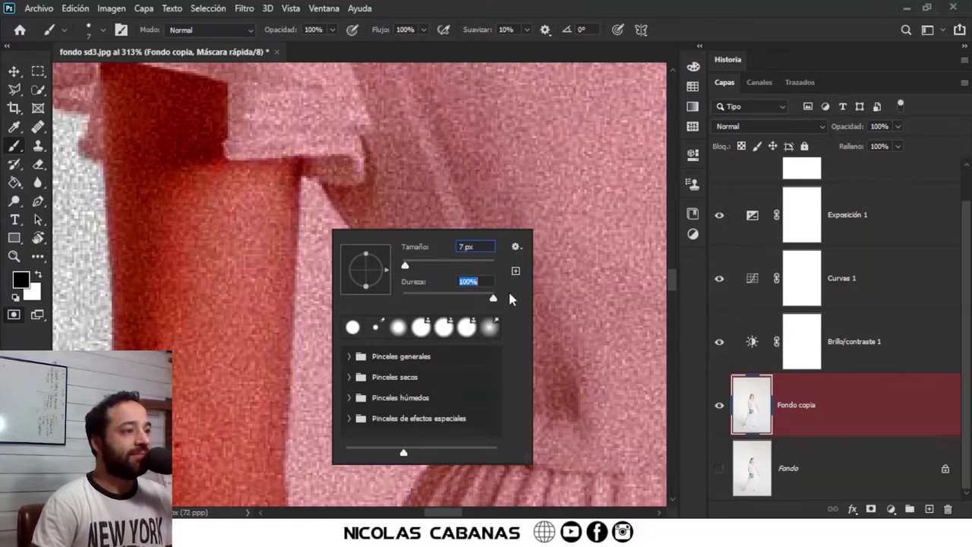
- With white foreground, unmask the dress side of the gap from sleeve down the skirt
left_click(323, 216)
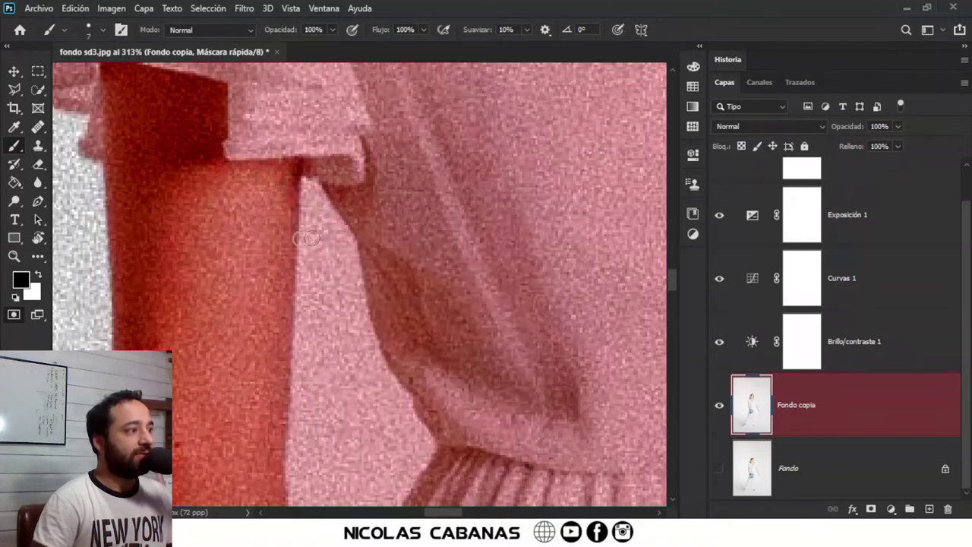
left_click(40, 278)
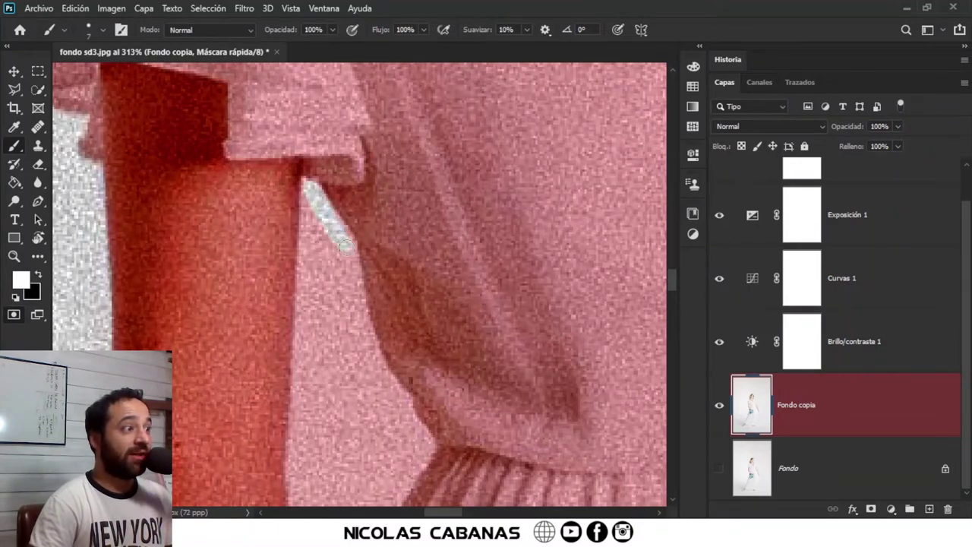
left_click_drag(318, 296, 311, 250)
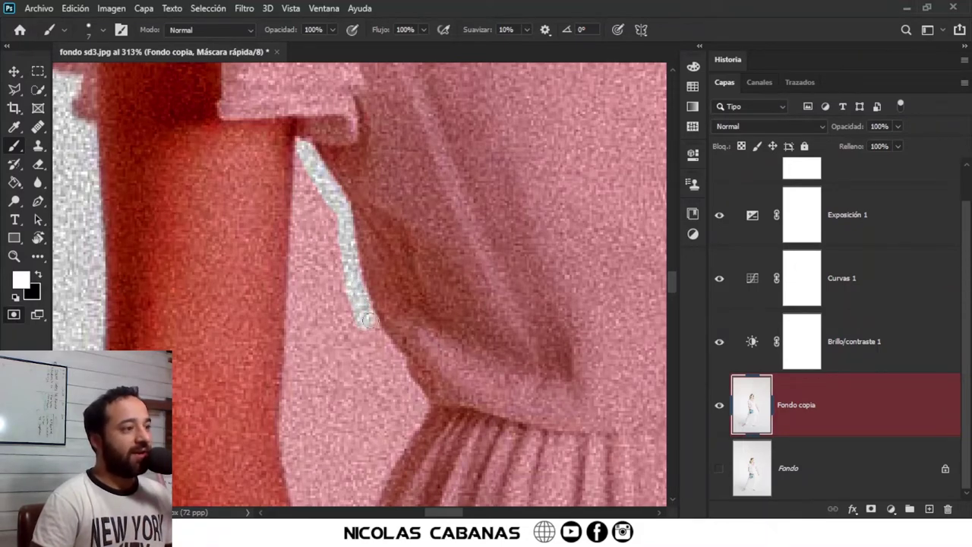
left_click_drag(364, 313, 369, 324)
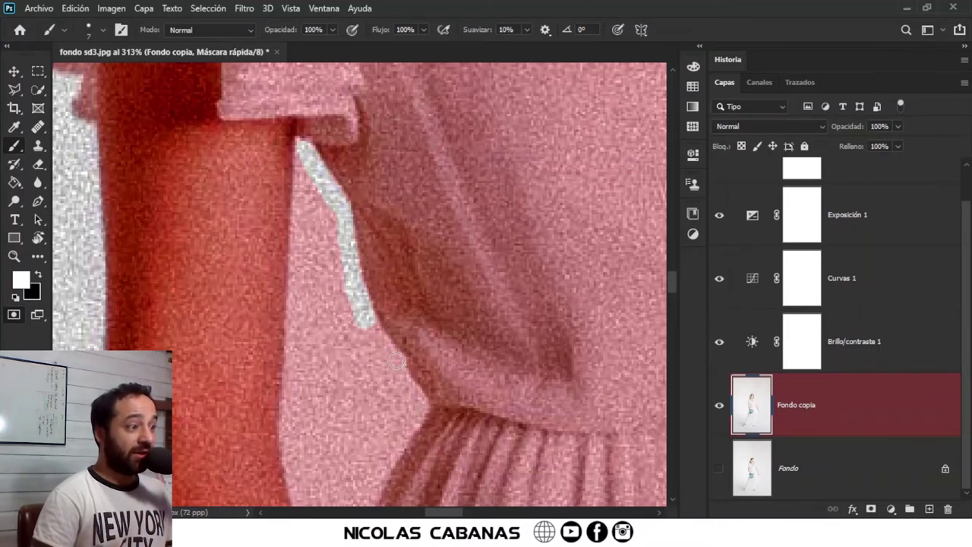
left_click_drag(371, 325, 395, 361)
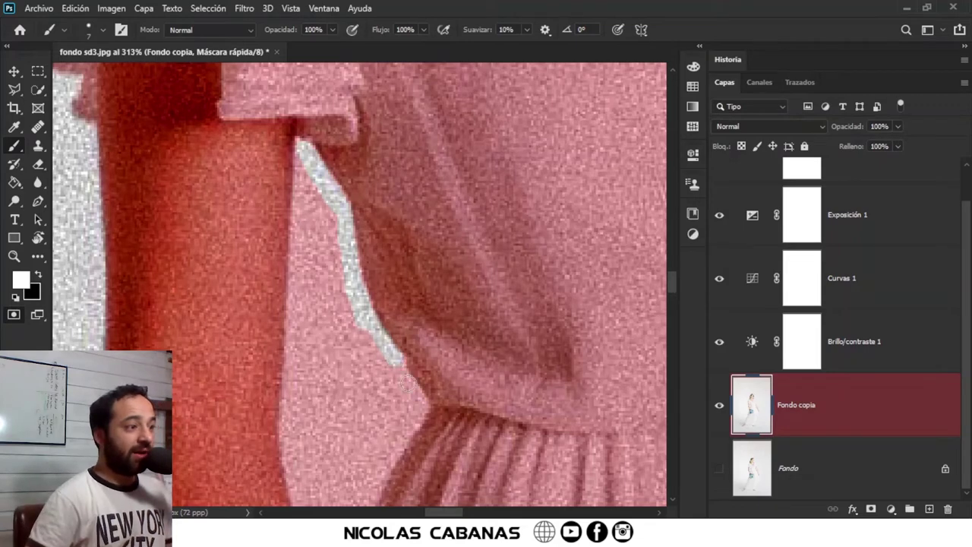
left_click(403, 388, "shift")
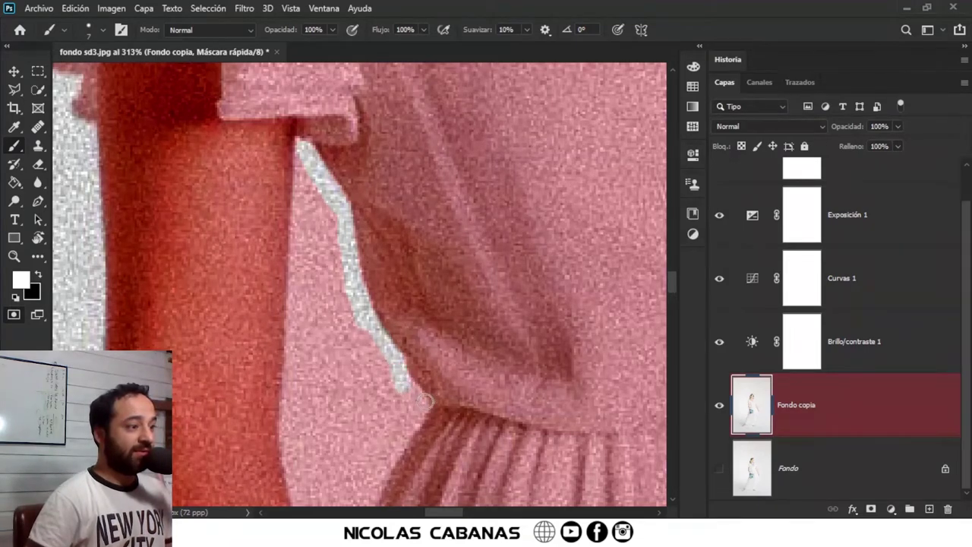
left_click(422, 410, "shift")
left_click_drag(401, 438, 461, 229)
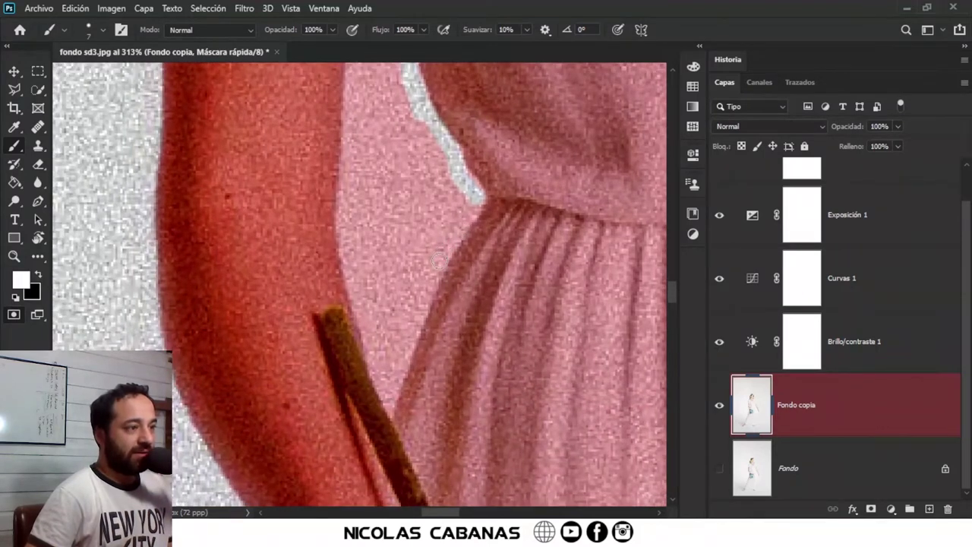
left_click(439, 260, "shift")
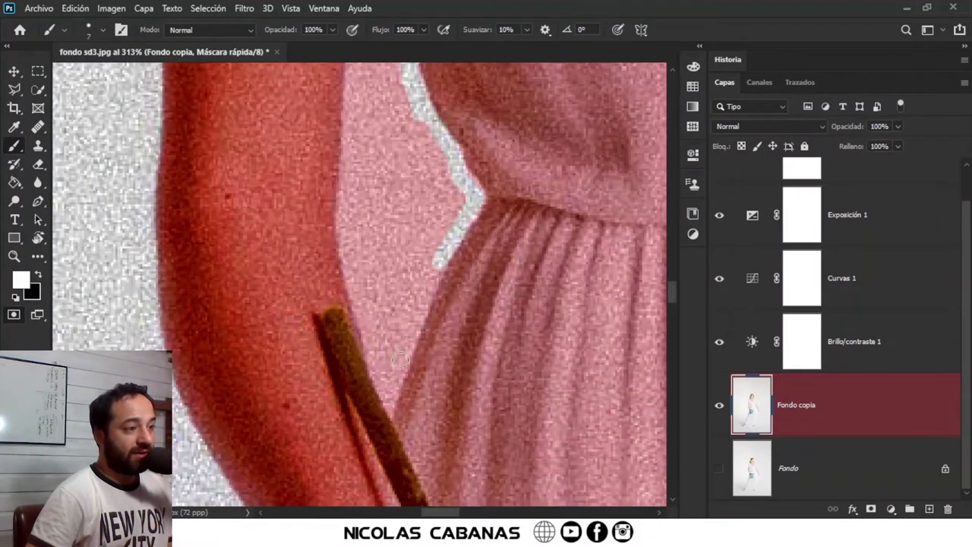
left_click(393, 389, "shift")
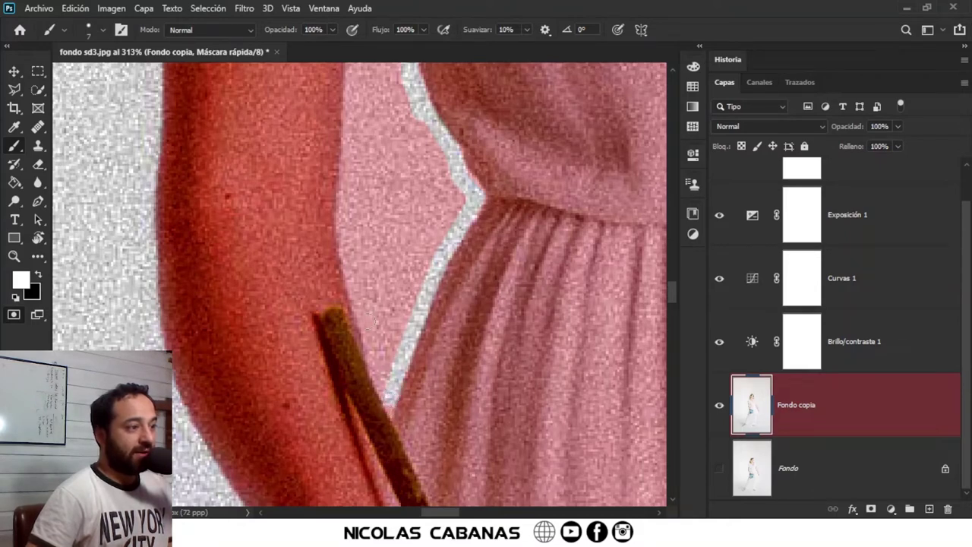
- Unmask the arm side of the gap up to the sleeve, then enlarge the brush to 21 px
left_click(366, 322, "shift")
left_click(343, 249, "shift")
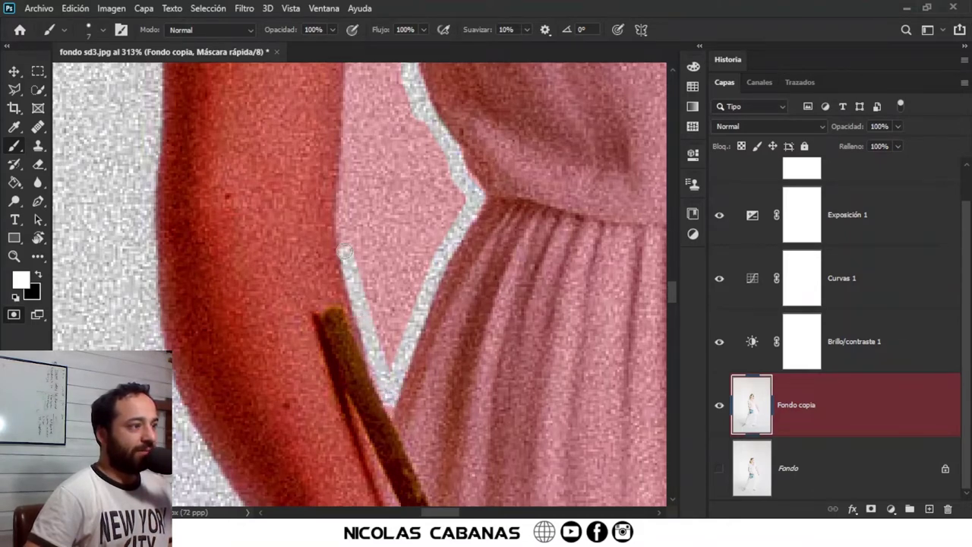
scroll(336, 289, "up", 1)
scroll(339, 314, "up", 3)
left_click(350, 258, "shift")
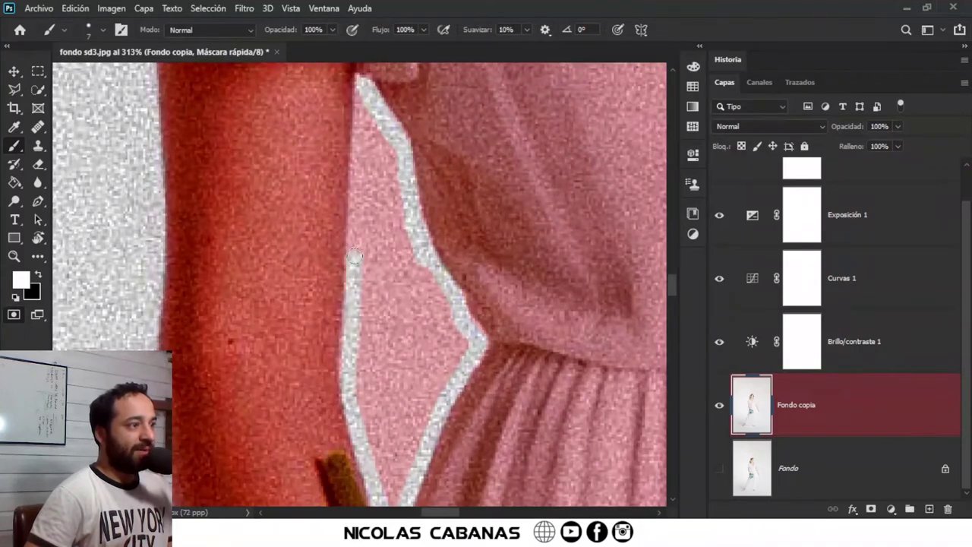
scroll(351, 258, "up", 3)
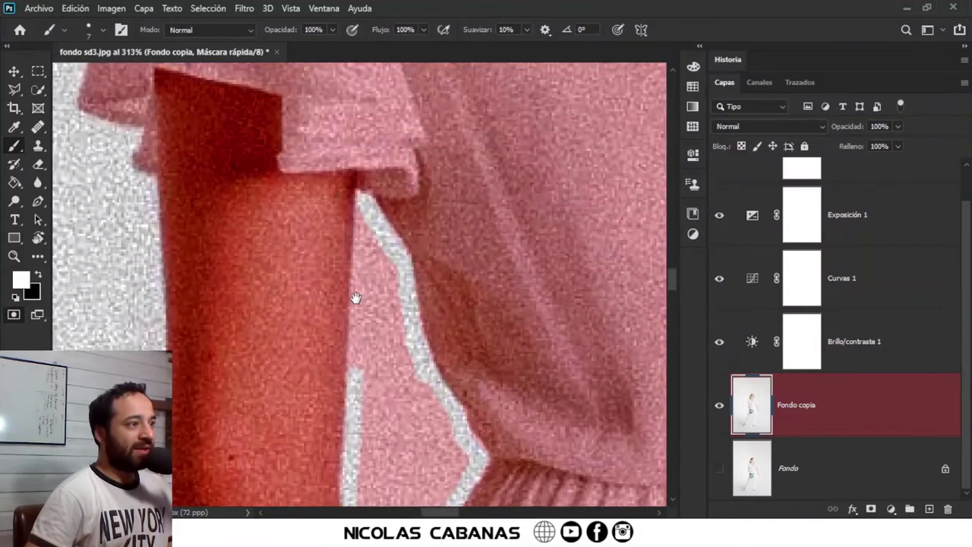
left_click(364, 209, "shift")
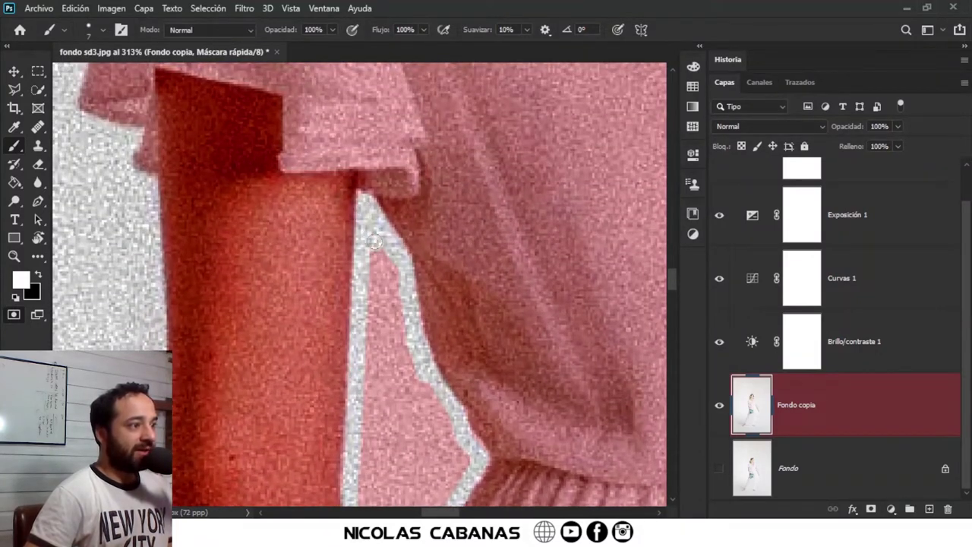
right_click(369, 280)
left_click_drag(454, 316, 461, 316)
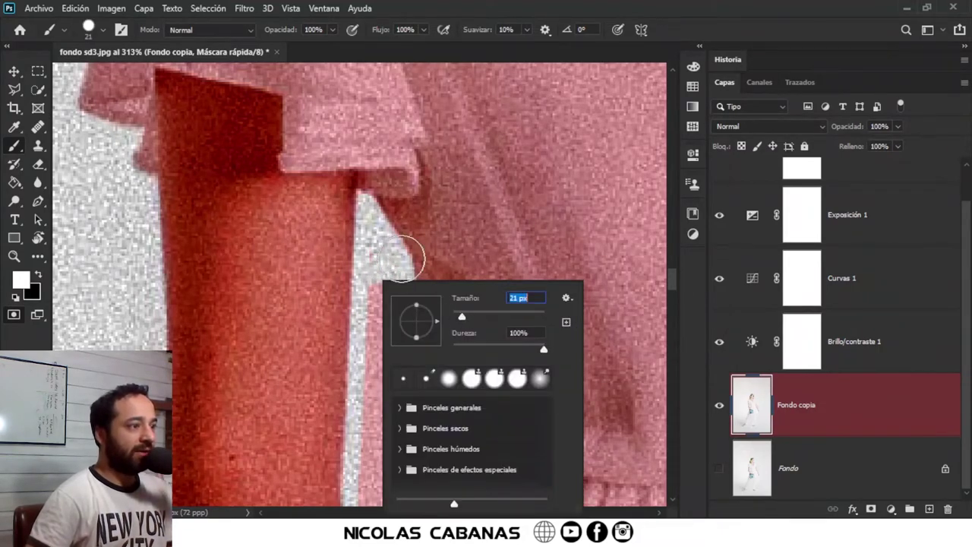
- Paint white inside the arm–dress gap, first at 21 px, then at 17 px
key("Return")
left_click_drag(383, 254, 396, 338)
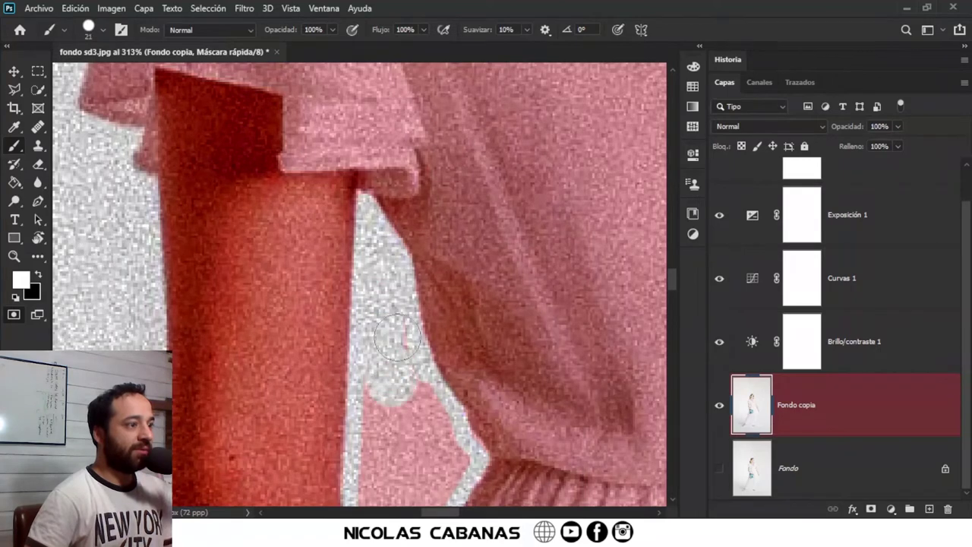
mouse_move(420, 406)
left_mouse_down()
mouse_move(439, 338)
mouse_move(459, 383)
mouse_move(451, 294)
left_mouse_up()
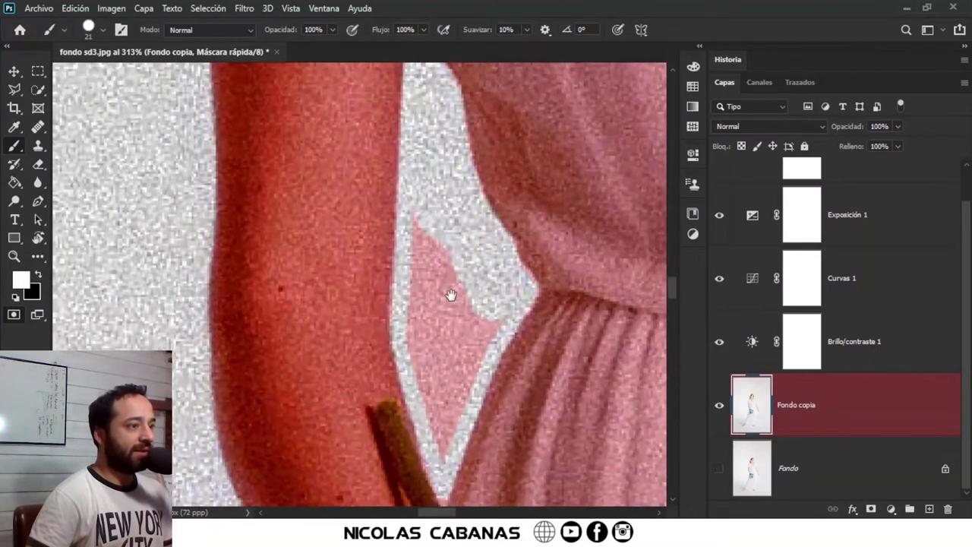
mouse_move(432, 199)
left_mouse_down()
mouse_move(437, 330)
mouse_move(467, 300)
left_mouse_up()
right_click(517, 309)
left_click_drag(558, 325, 555, 325)
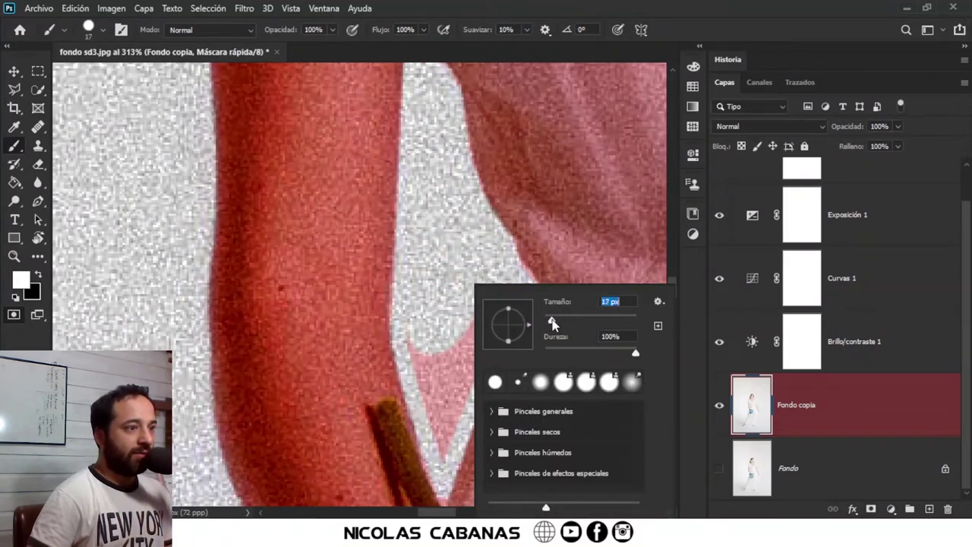
left_click(474, 315)
mouse_move(488, 315)
left_mouse_down()
mouse_move(464, 354)
mouse_move(439, 357)
mouse_move(429, 369)
mouse_move(461, 375)
mouse_move(475, 306)
mouse_move(486, 323)
mouse_move(456, 348)
mouse_move(464, 355)
left_mouse_up()
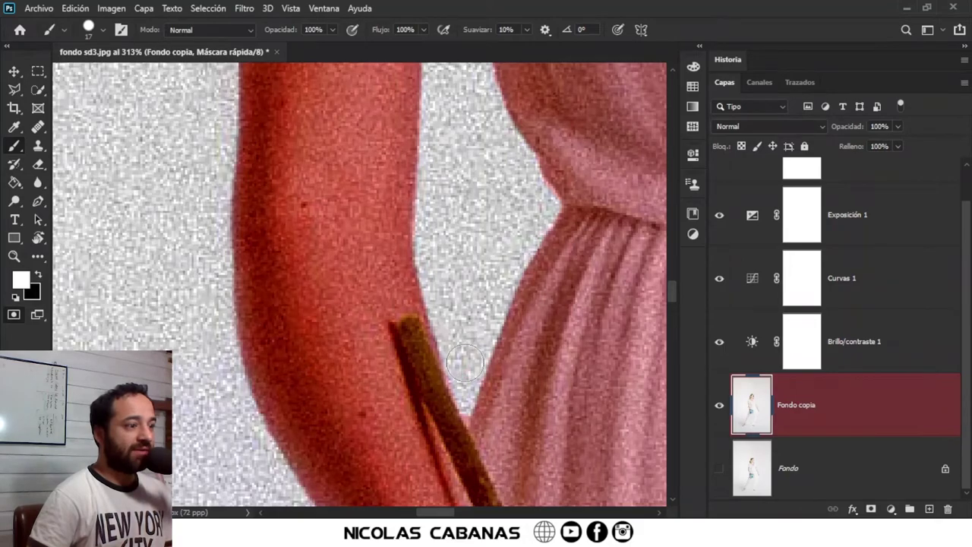
- Zoom in on the gap's narrow tip, set the brush to 6 px, and select Polygonal Lasso
left_click_drag(461, 422, 468, 381)
scroll(497, 378, "up", 3)
scroll(455, 373, "up", 3)
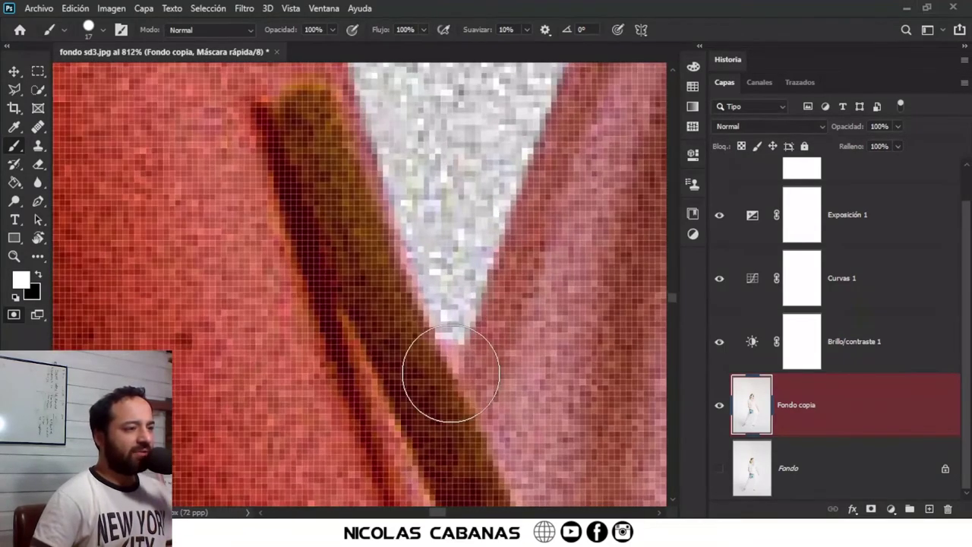
right_click(456, 338)
left_click_drag(533, 320, 529, 320)
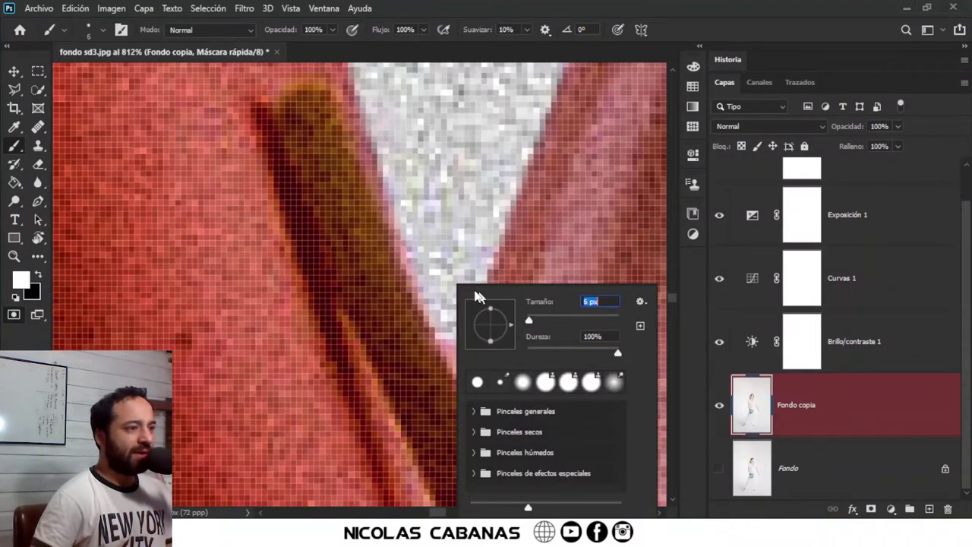
left_click(445, 304)
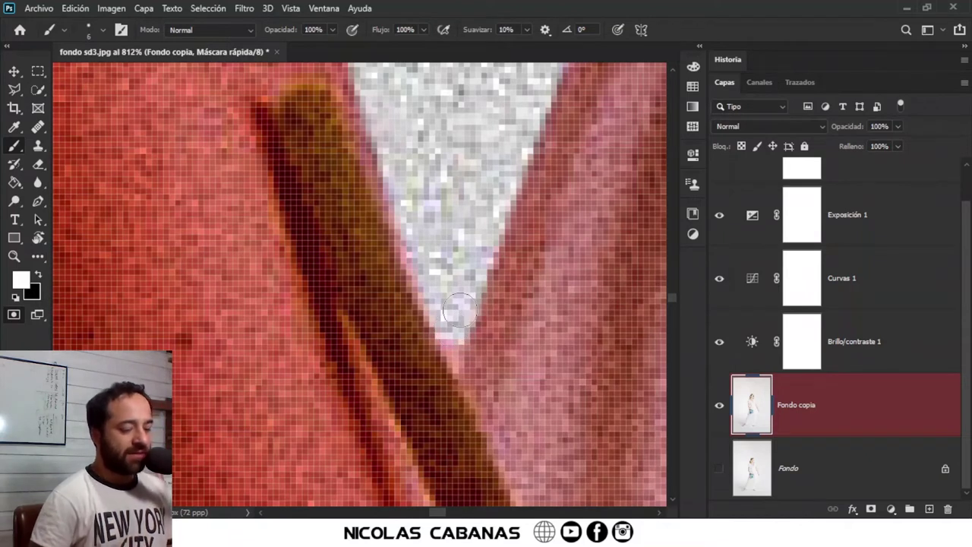
left_click(17, 89)
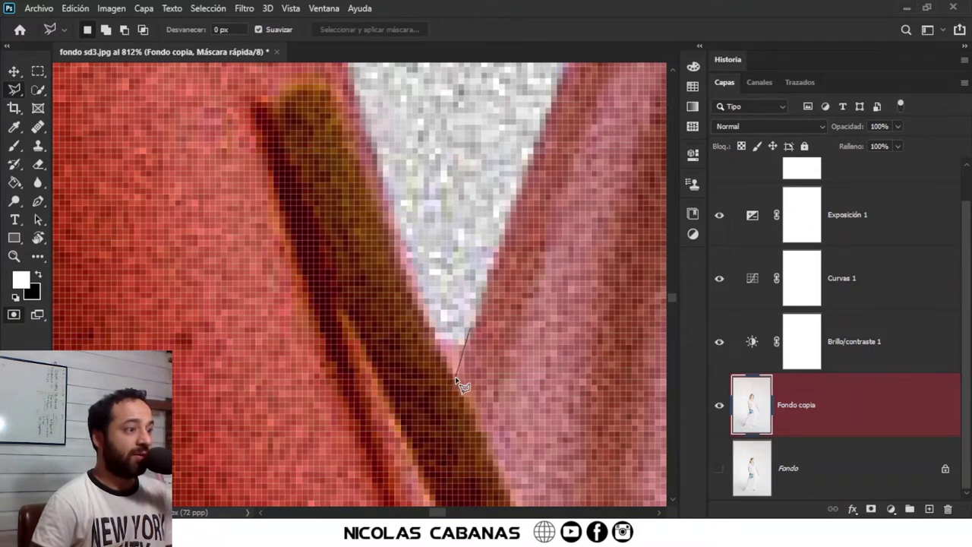
- Close the triangle selection at the gap's tip, switch to Brush, and deselect
double_click(471, 333)
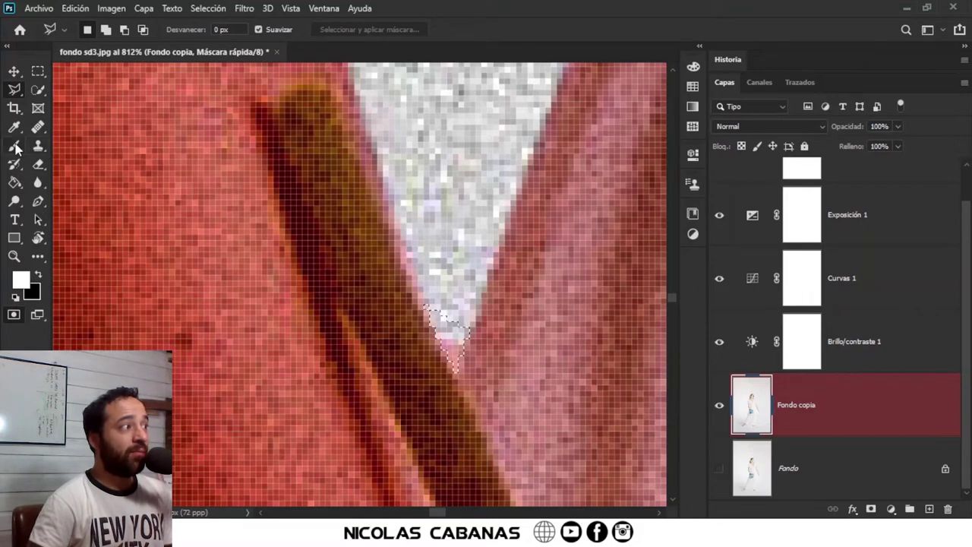
left_click(15, 148)
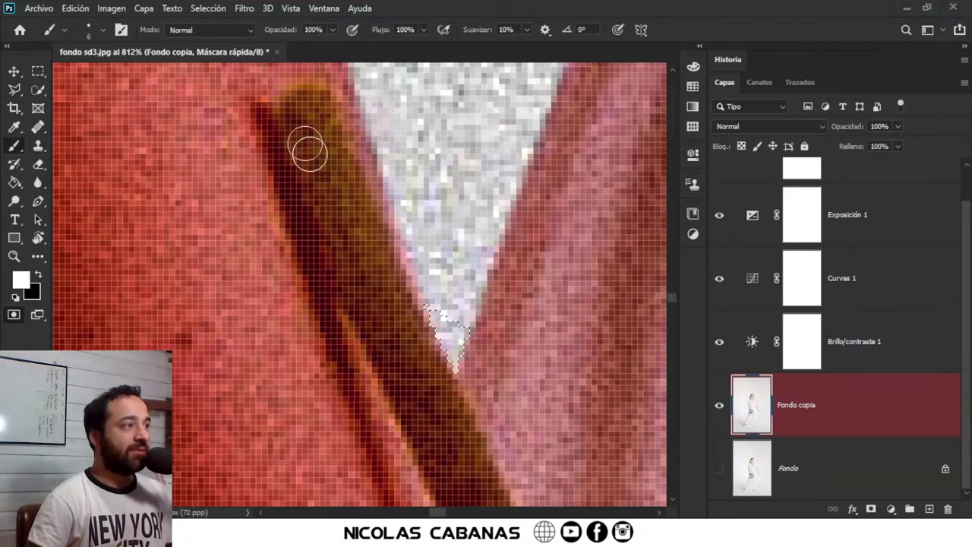
left_click(208, 8)
left_click(228, 34)
- Zoom in and out to inspect the Quick Mask edges between the arm and dress
scroll(489, 301, "down", 3)
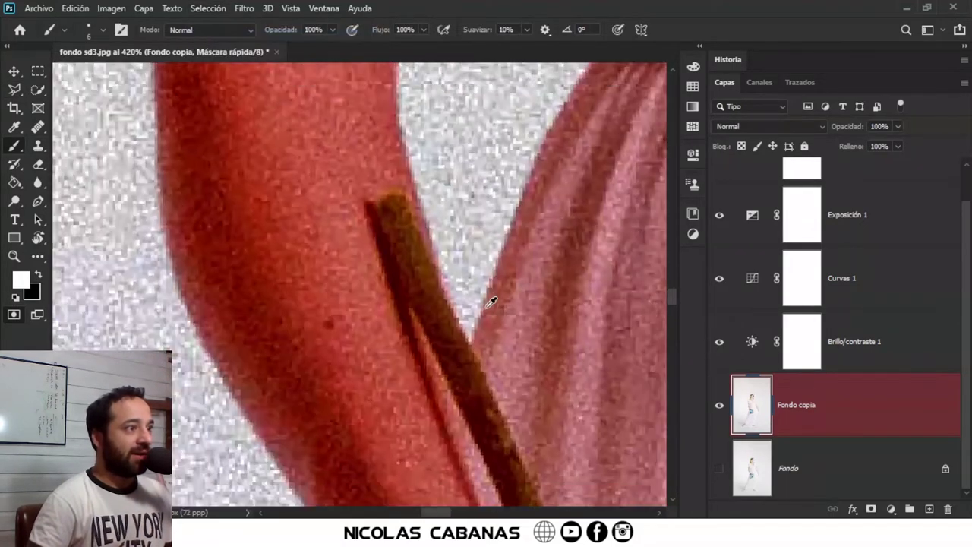
scroll(490, 301, "down", 3)
scroll(488, 304, "down", 2)
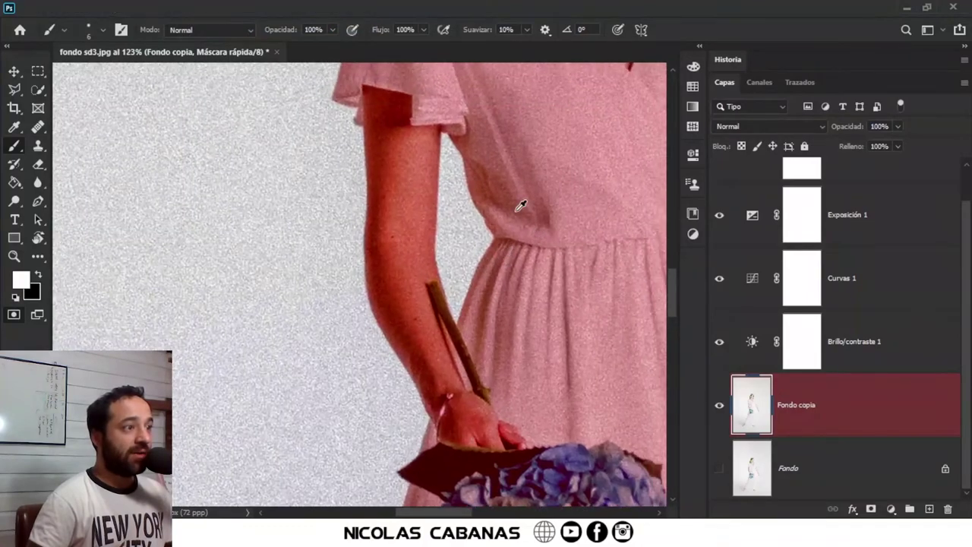
scroll(521, 206, "up", 3)
scroll(425, 261, "up", 2)
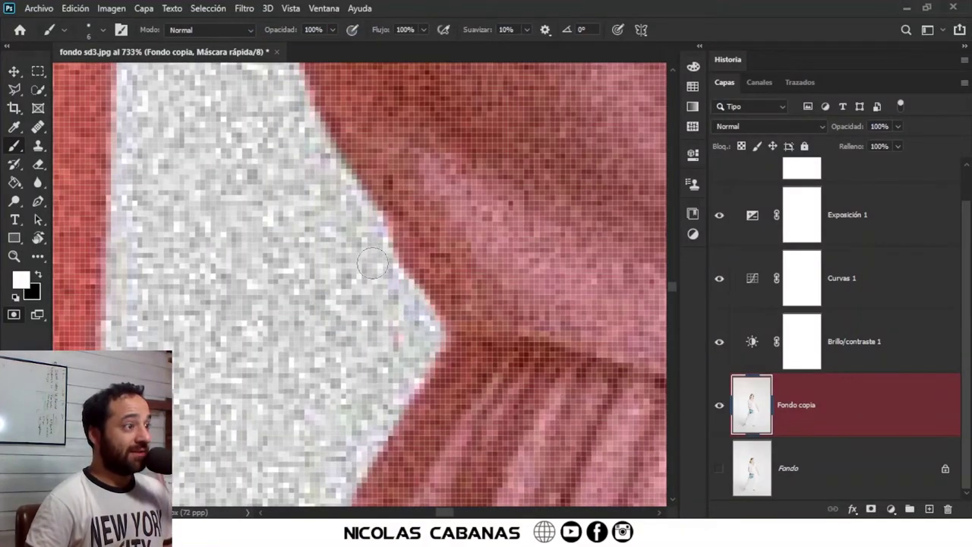
scroll(372, 239, "down", 2)
scroll(376, 240, "down", 2)
scroll(380, 241, "down", 2)
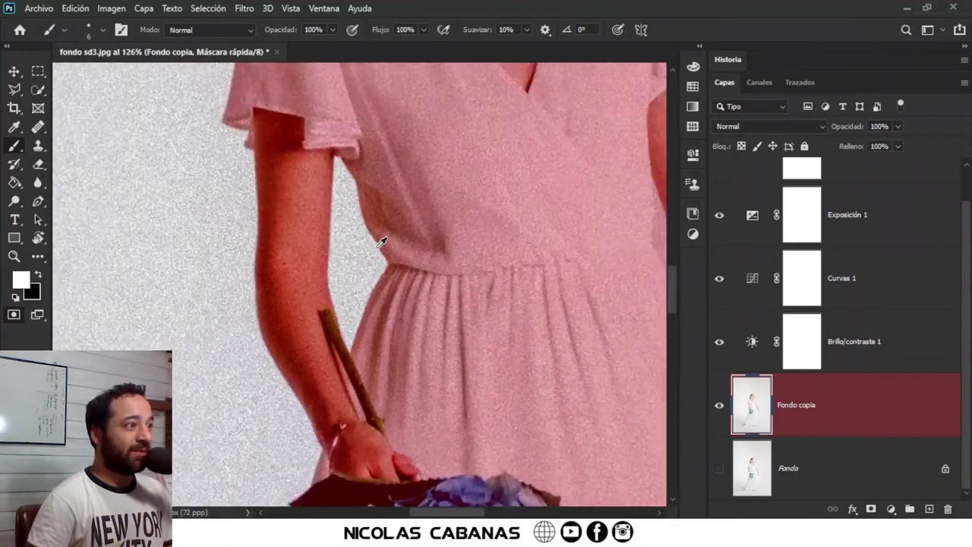
scroll(335, 165, "up", 2)
scroll(341, 162, "up", 4)
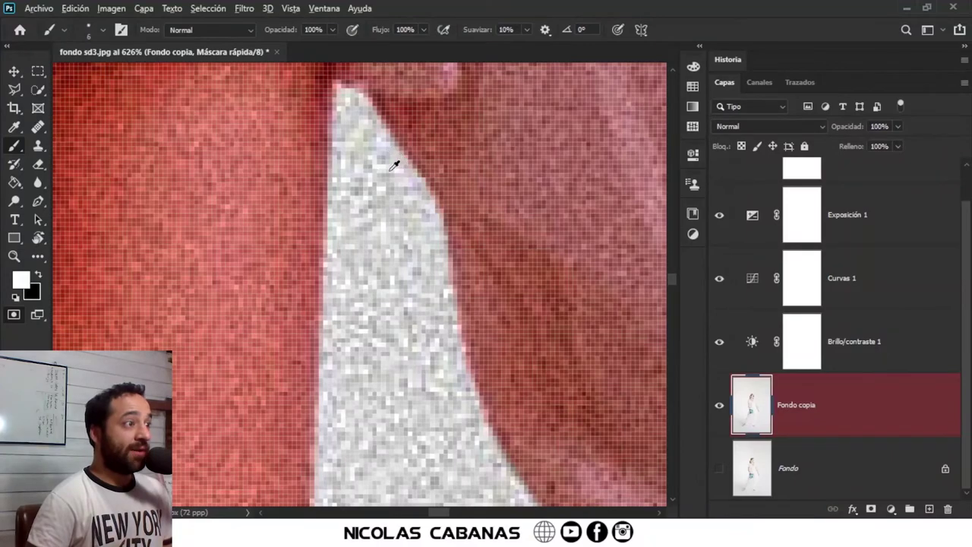
scroll(403, 171, "down", 3)
scroll(429, 186, "down", 2)
scroll(395, 212, "down", 2)
scroll(323, 235, "down", 1)
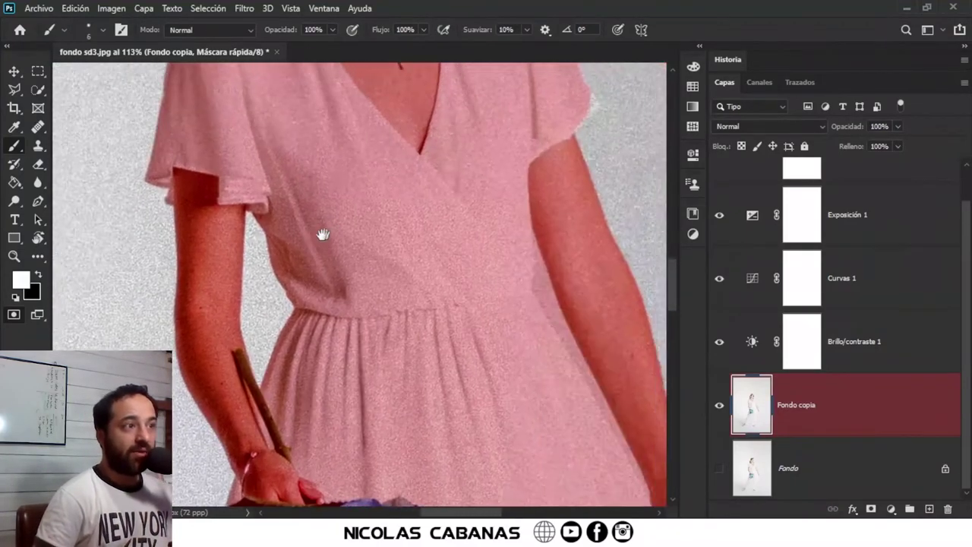
scroll(440, 238, "up", 1)
scroll(490, 296, "up", 3)
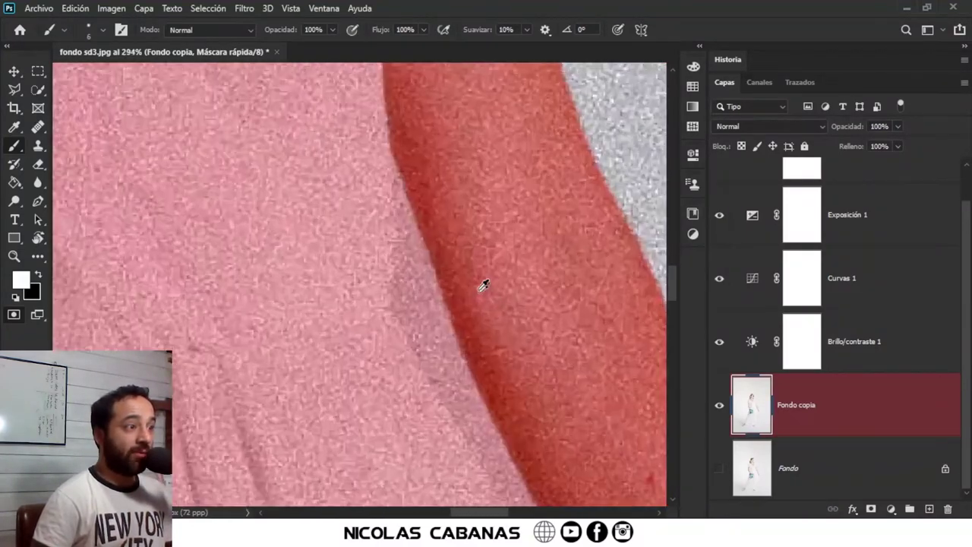
scroll(479, 277, "up", 2)
- With the Polygonal Lasso, place corner points from the top of the arm–dress gap down the dress edge
key("l")
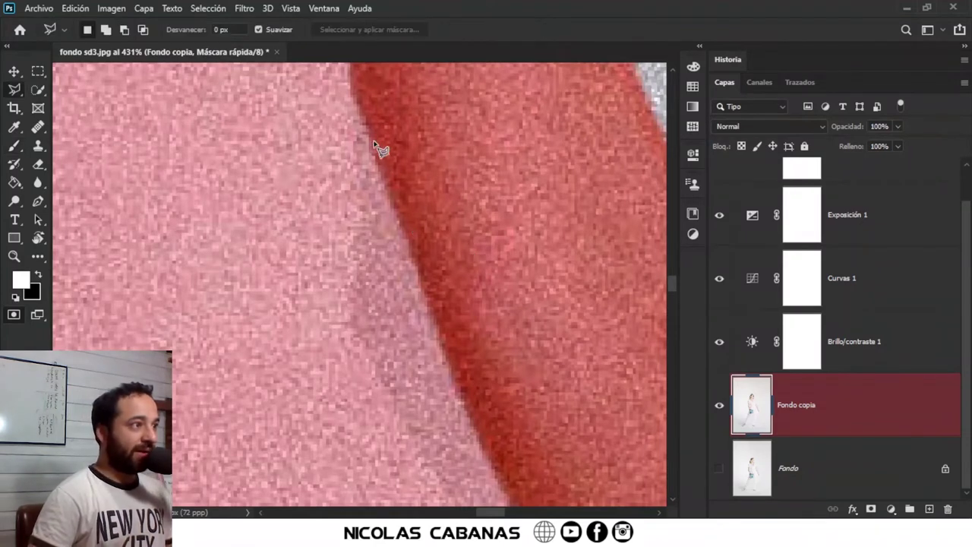
left_click(357, 108)
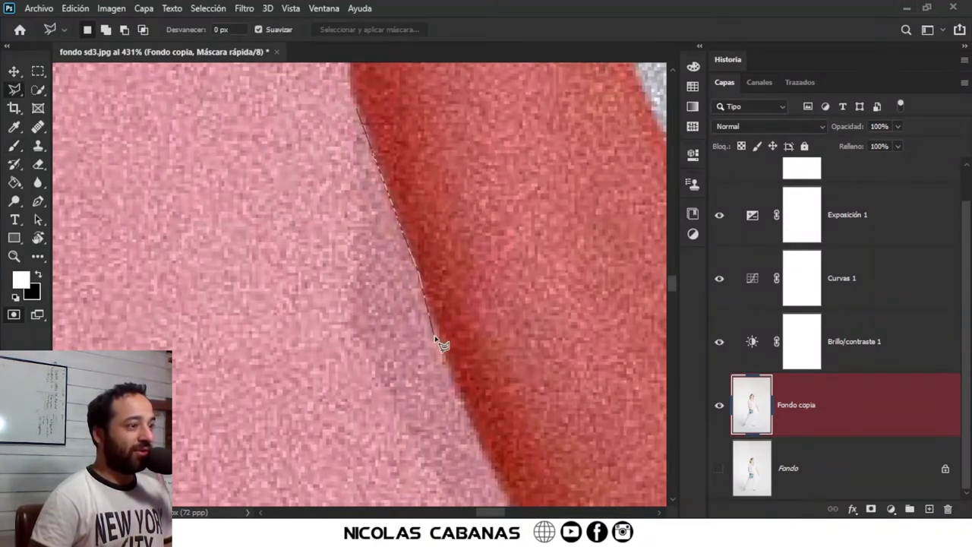
left_click(441, 375)
left_click_drag(423, 324, 398, 229)
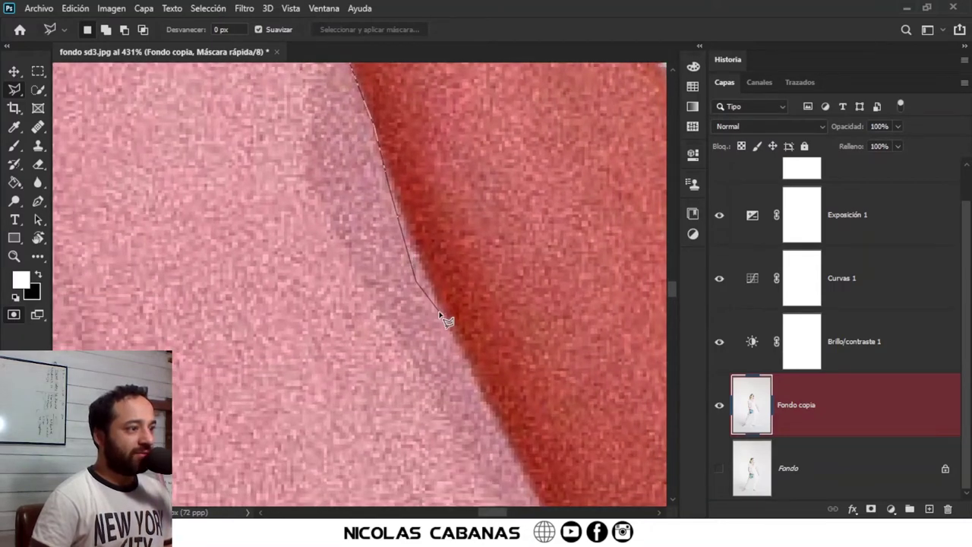
left_click(455, 342)
mouse_move(456, 342)
left_mouse_down()
mouse_move(357, 191)
mouse_move(432, 310)
mouse_move(332, 65)
mouse_move(453, 306)
left_mouse_up()
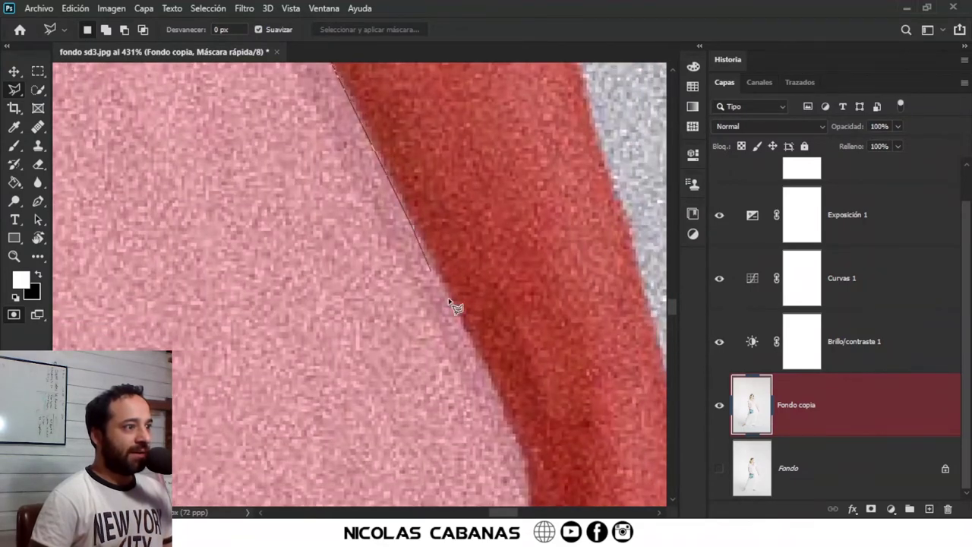
left_click(513, 439)
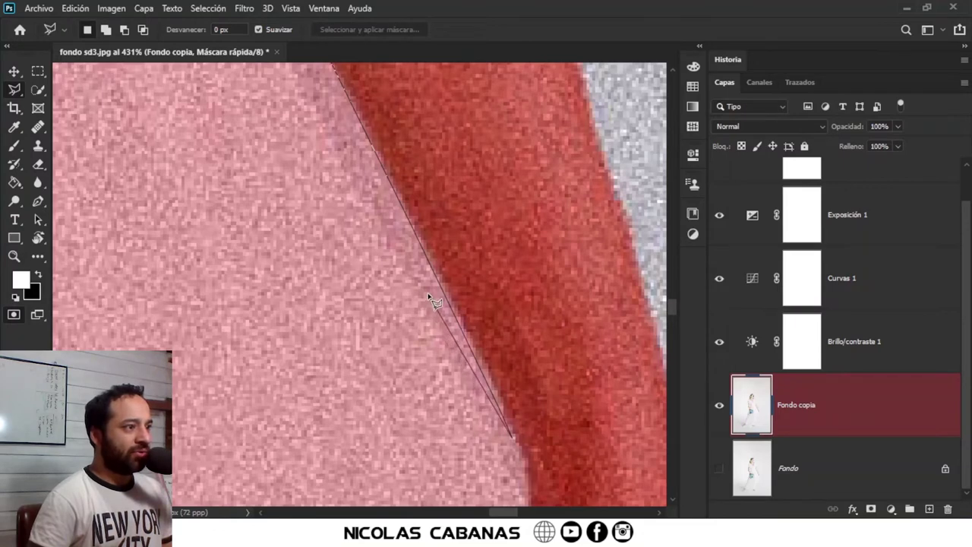
- Add corners back up the strip's other side, close the selection, and switch to the Brush
scroll(326, 152, "up", 3)
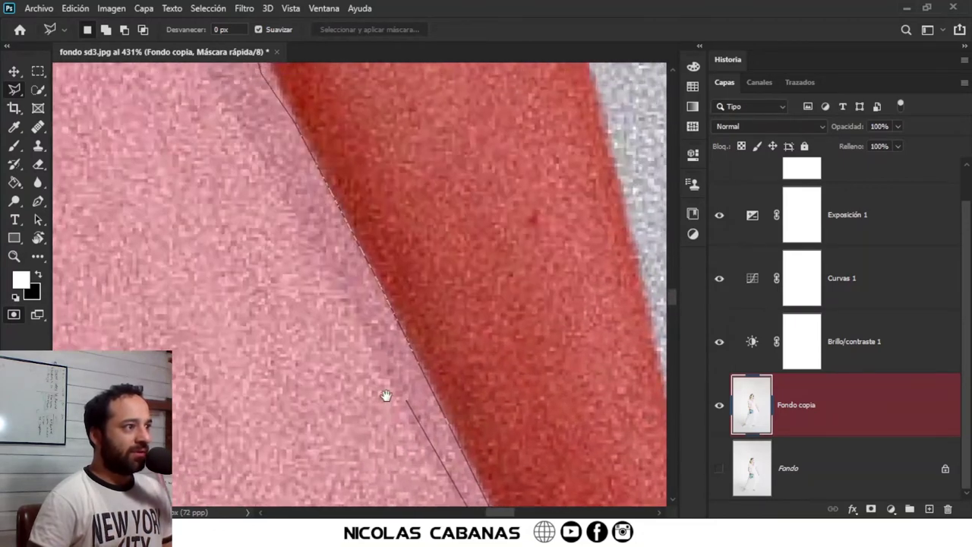
left_click(324, 238)
scroll(326, 243, "up", 2)
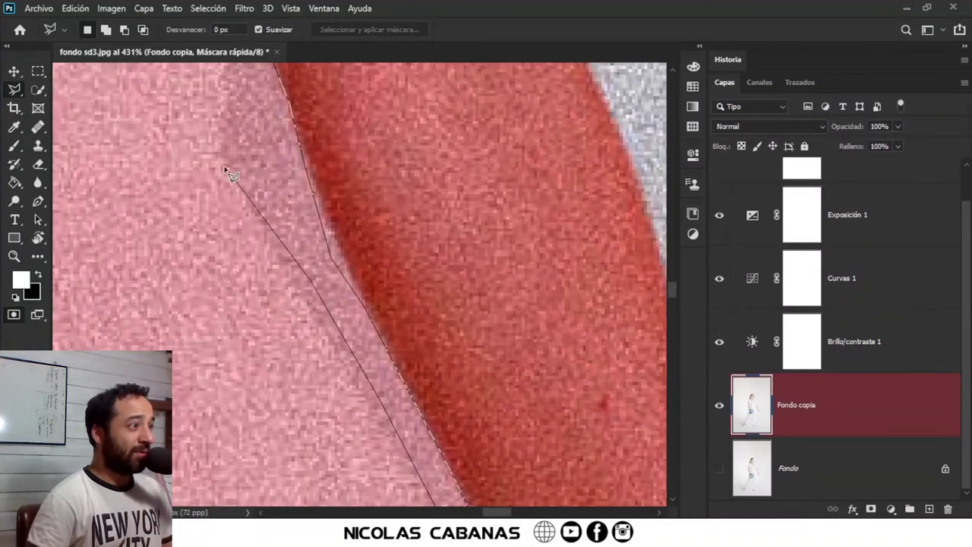
left_click_drag(251, 218, 268, 255)
left_click(302, 367)
left_click(311, 292)
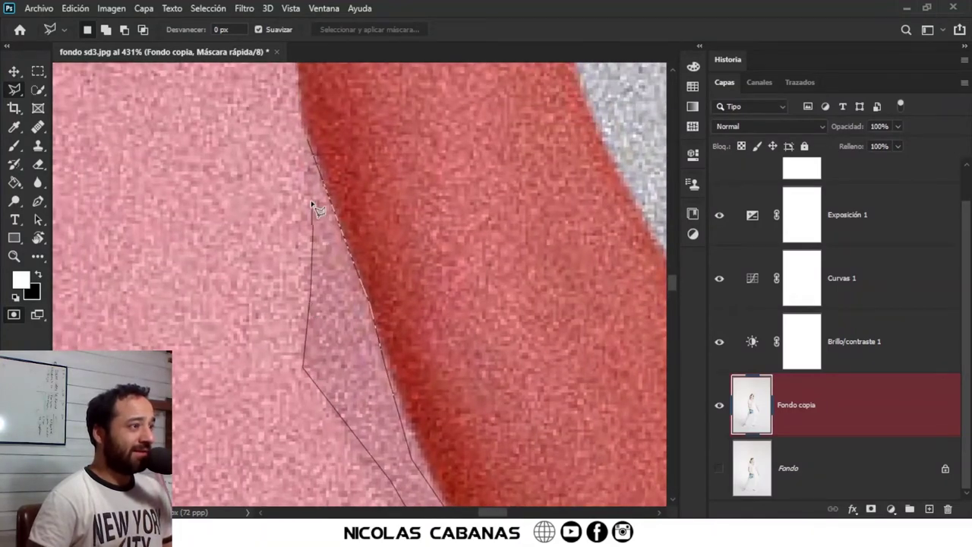
left_click(306, 144)
scroll(304, 147, "down", 2)
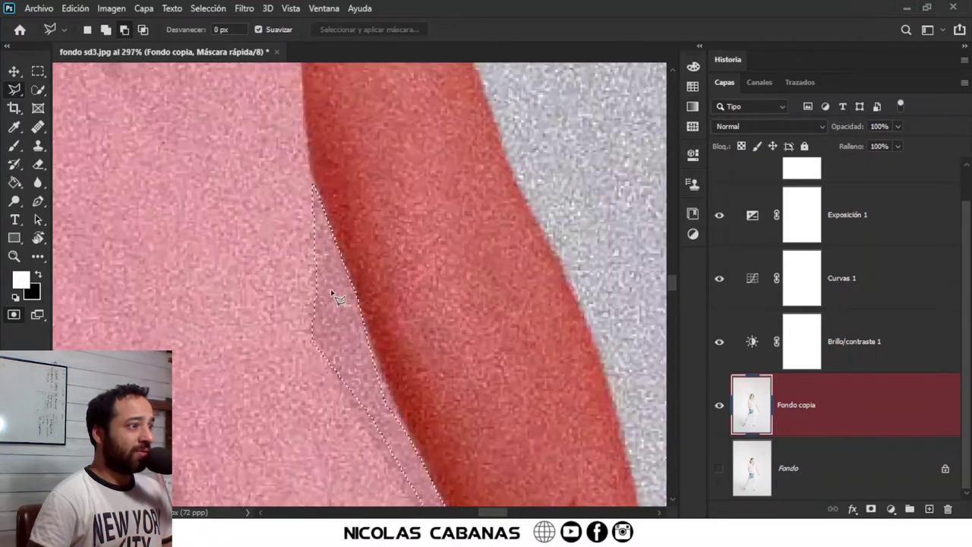
scroll(364, 304, "down", 1)
scroll(399, 382, "down", 1)
scroll(418, 445, "up", 2)
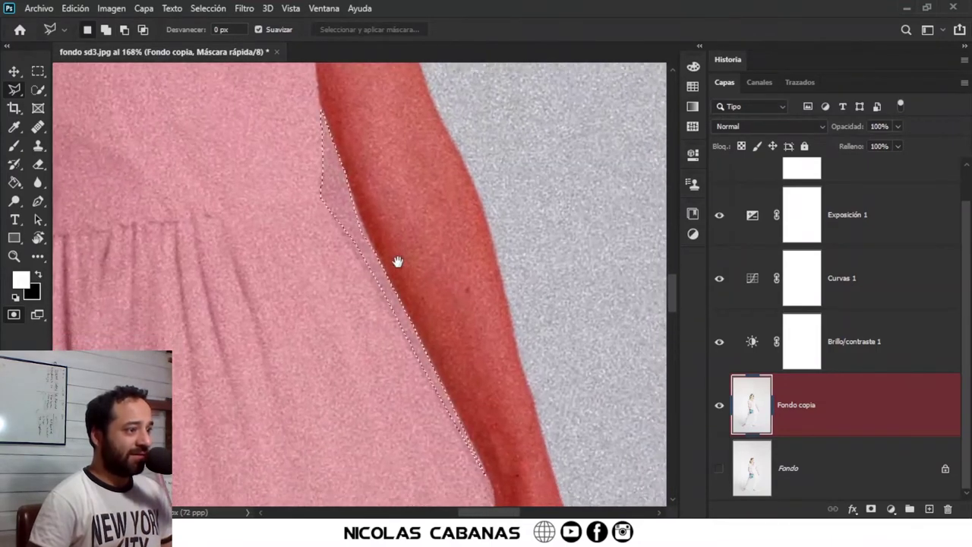
scroll(425, 380, "up", 1)
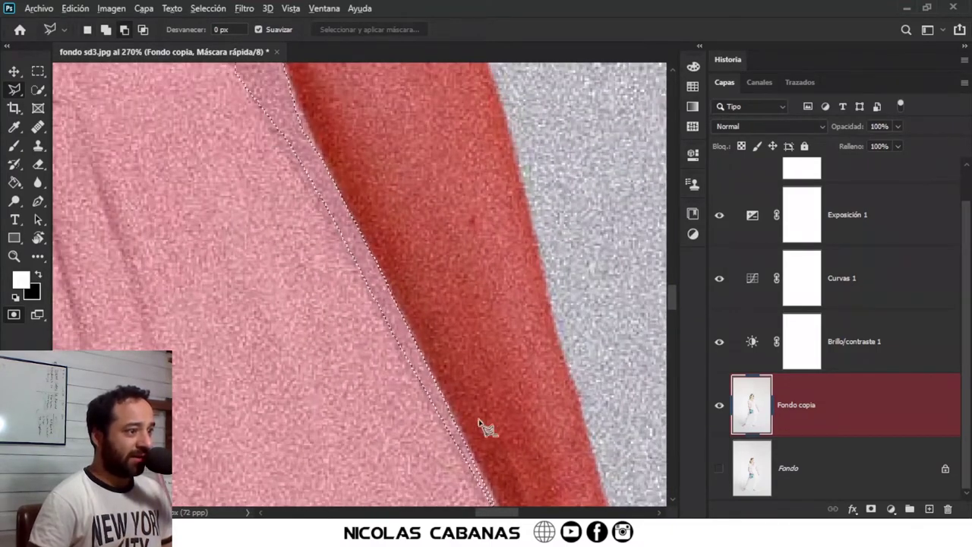
scroll(490, 444, "down", 2)
key("b")
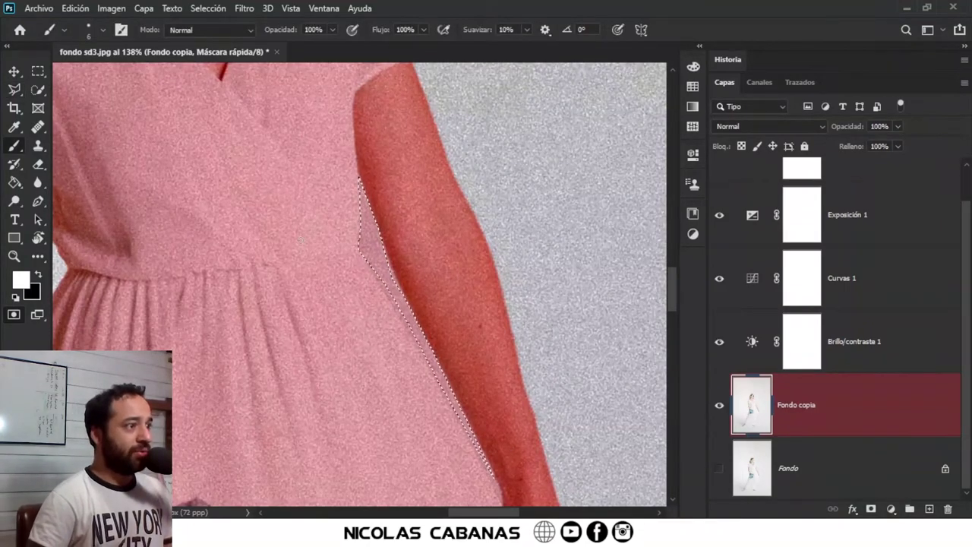
- Paint the mask off the selected strip with a 40 px brush, then deselect
right_click(344, 260)
left_click_drag(379, 280, 384, 277)
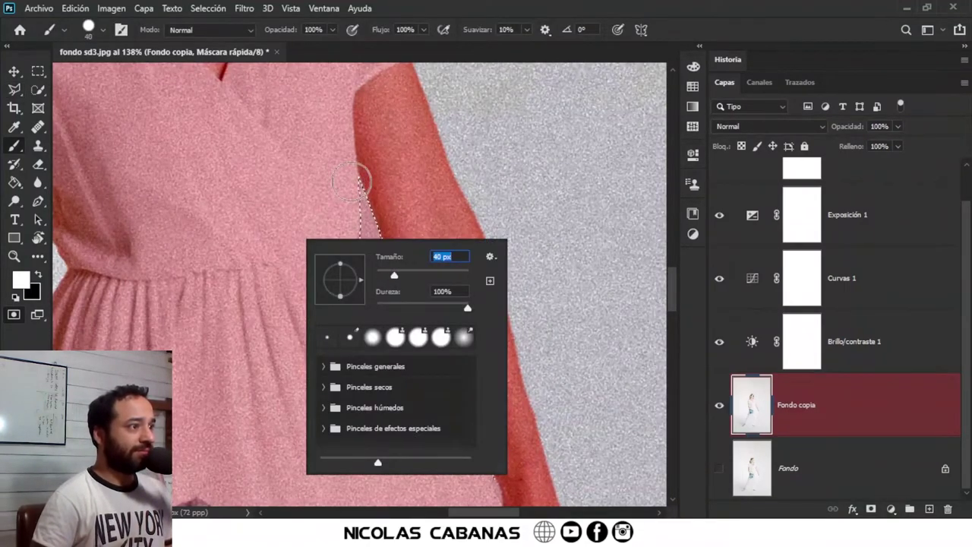
key("Return")
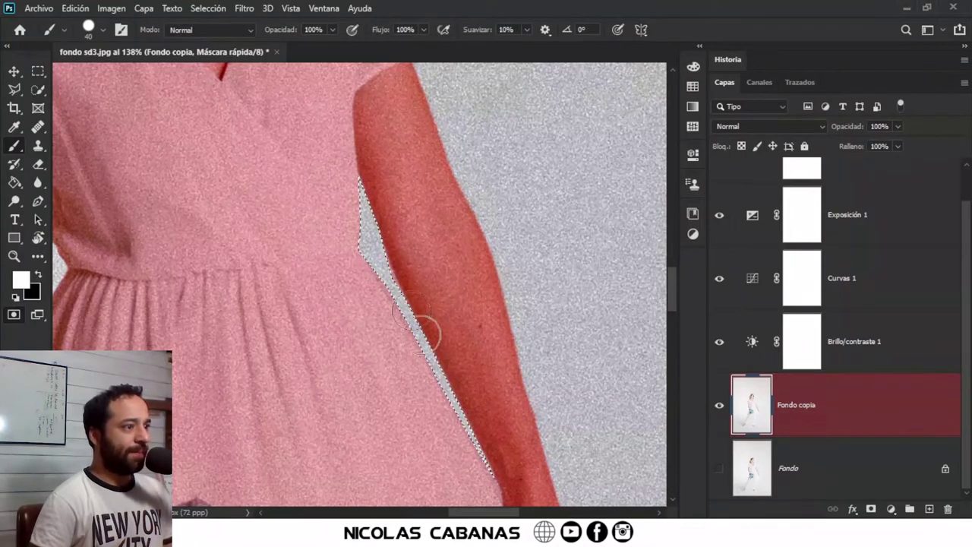
left_click_drag(426, 331, 415, 258)
left_click(208, 8)
left_click(220, 35)
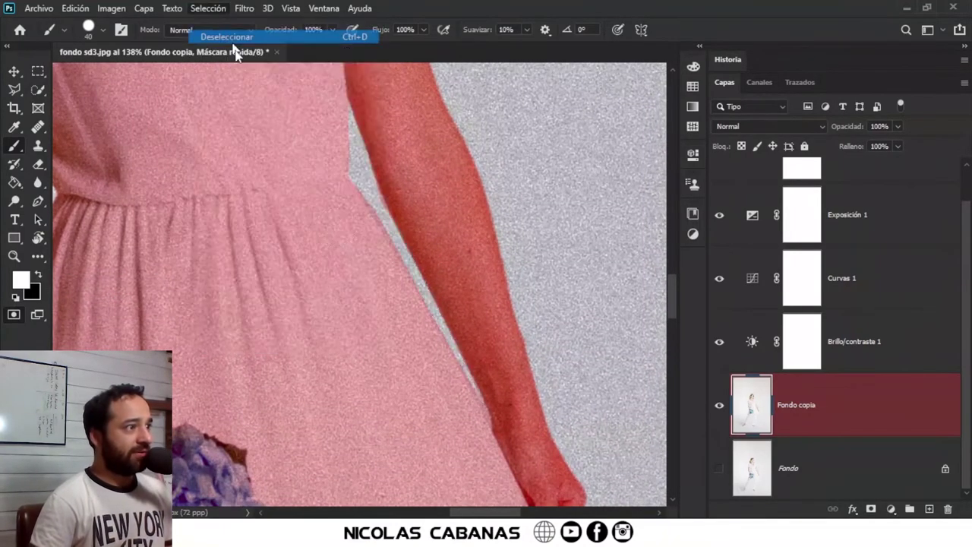
- Unmask the strip's edge beside the arm with a 4 px brush
scroll(367, 260, "up", 2)
right_click(322, 174)
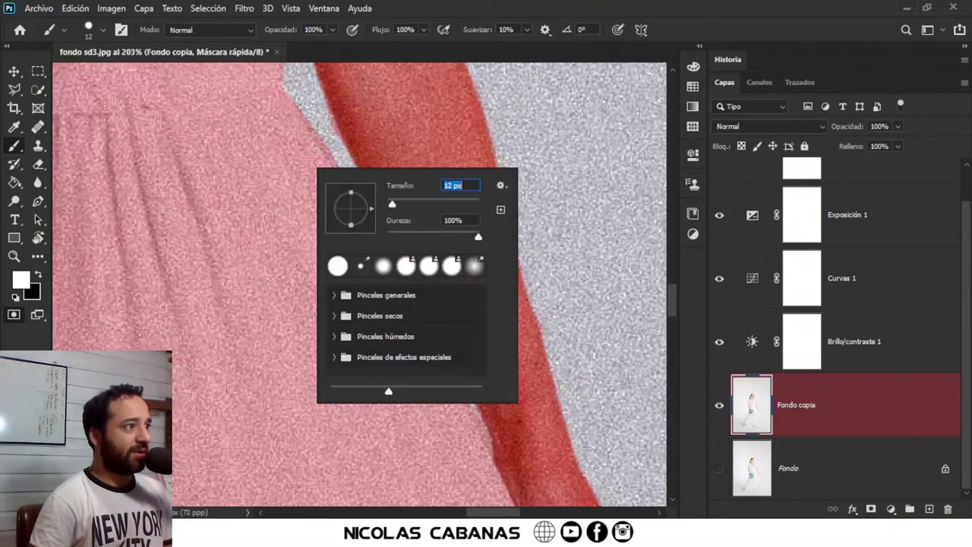
key("Return")
scroll(311, 97, "up", 3)
scroll(331, 105, "up", 5)
right_click(383, 153)
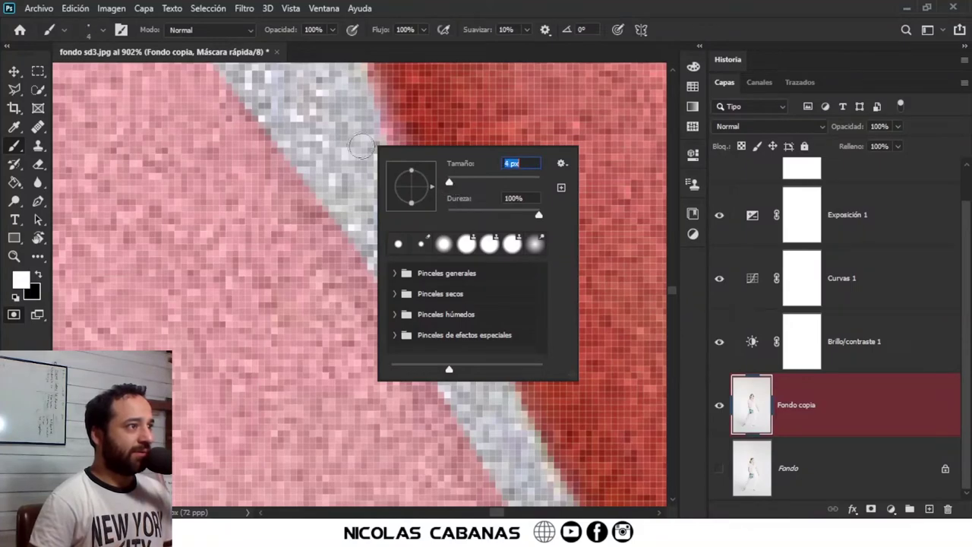
key("Return")
left_click_drag(363, 120, 458, 307)
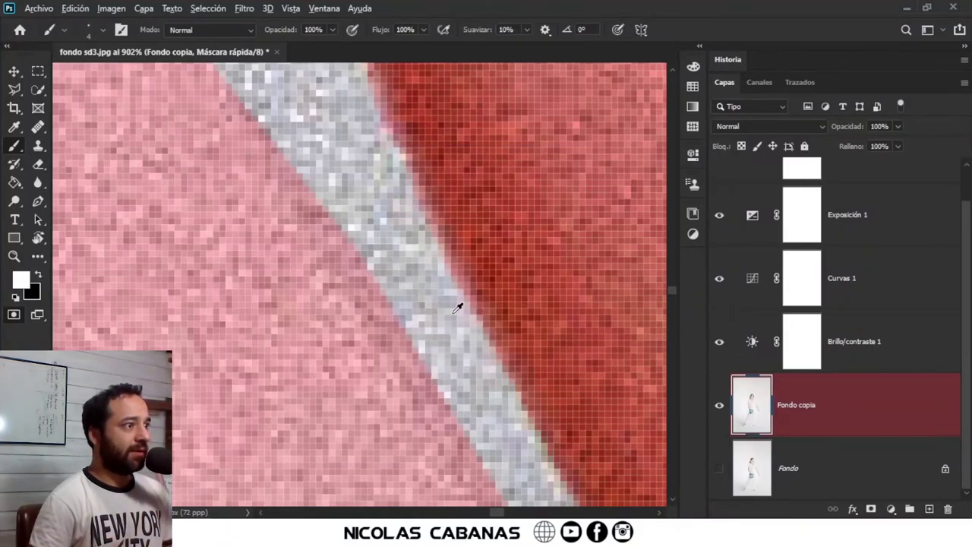
scroll(457, 307, "down", 3)
scroll(453, 347, "down", 2)
scroll(540, 393, "down", 1)
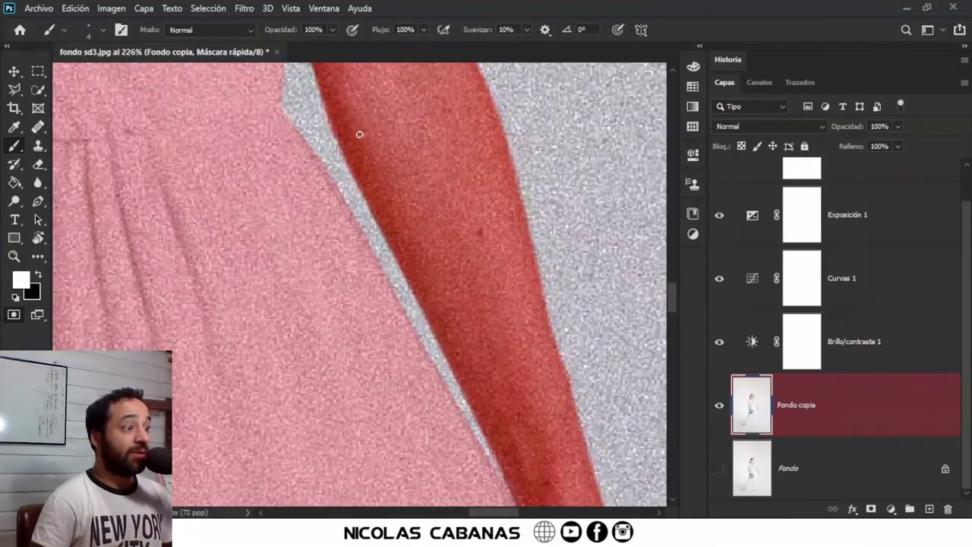
- Leave Quick Mask and set its options to a blue tint at 10
left_click(13, 317)
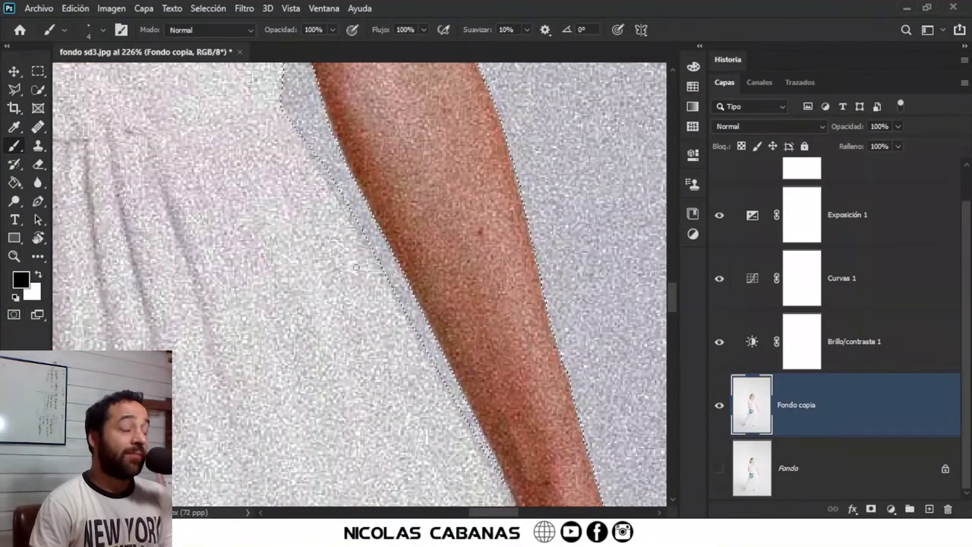
double_click(13, 314)
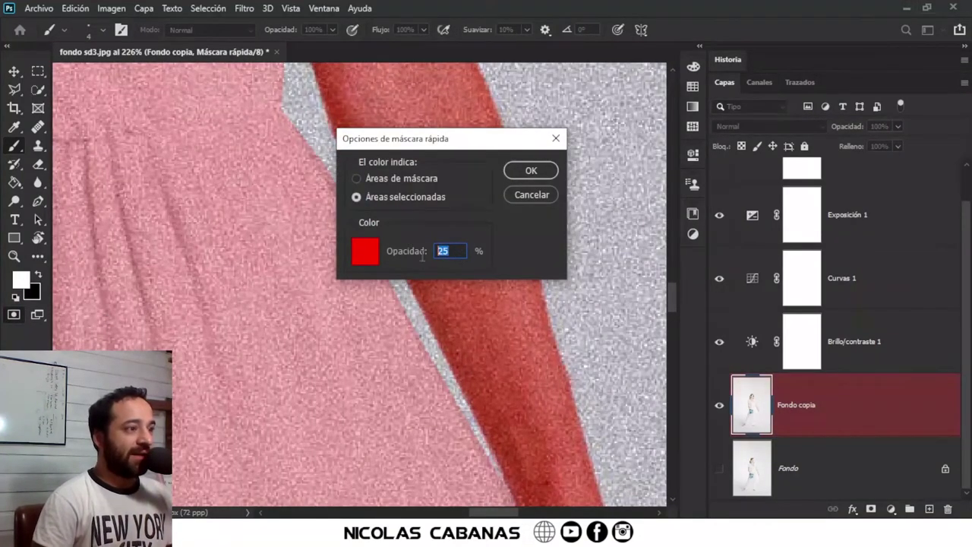
type("10")
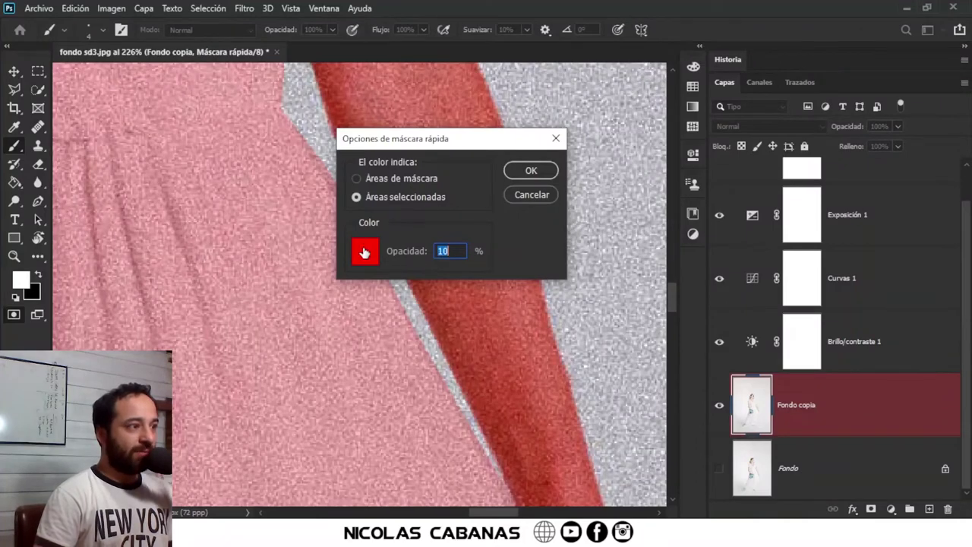
left_click(364, 252)
left_click(728, 216)
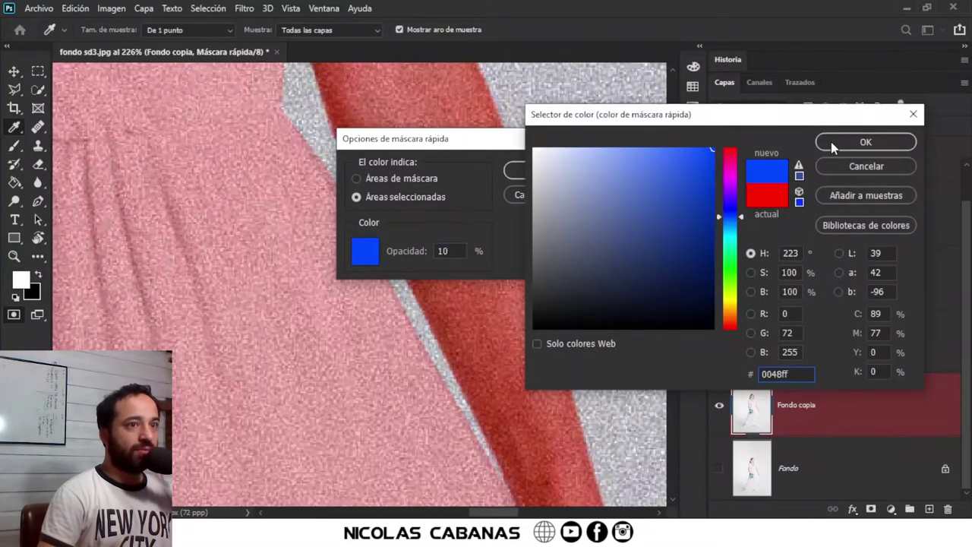
left_click(851, 142)
left_click(516, 171)
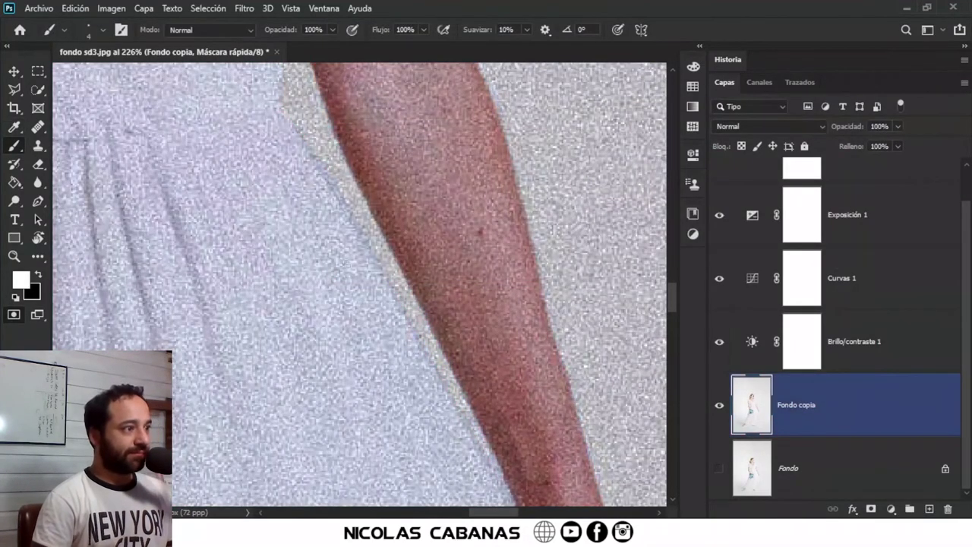
- Change the Quick Mask tint to bright green at 20% opacity
double_click(14, 317)
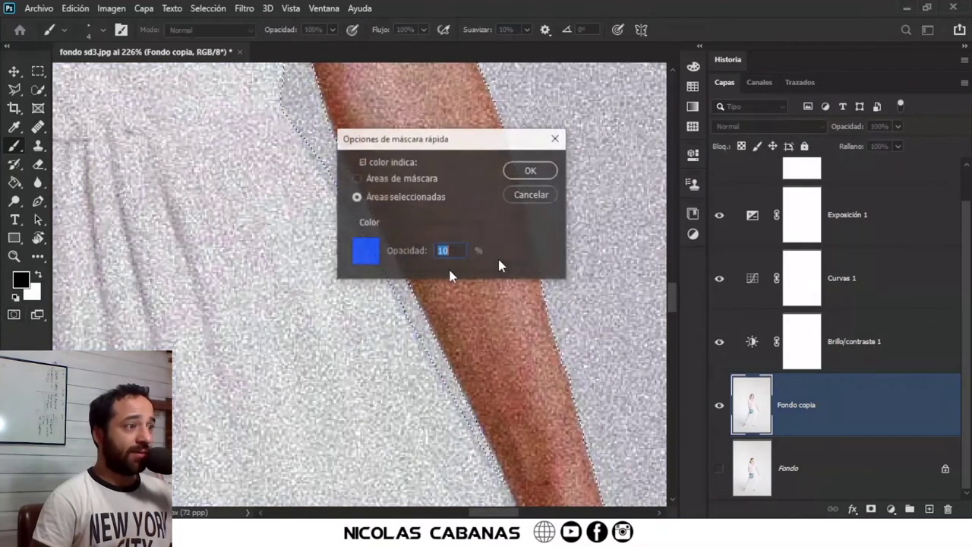
left_click(365, 250)
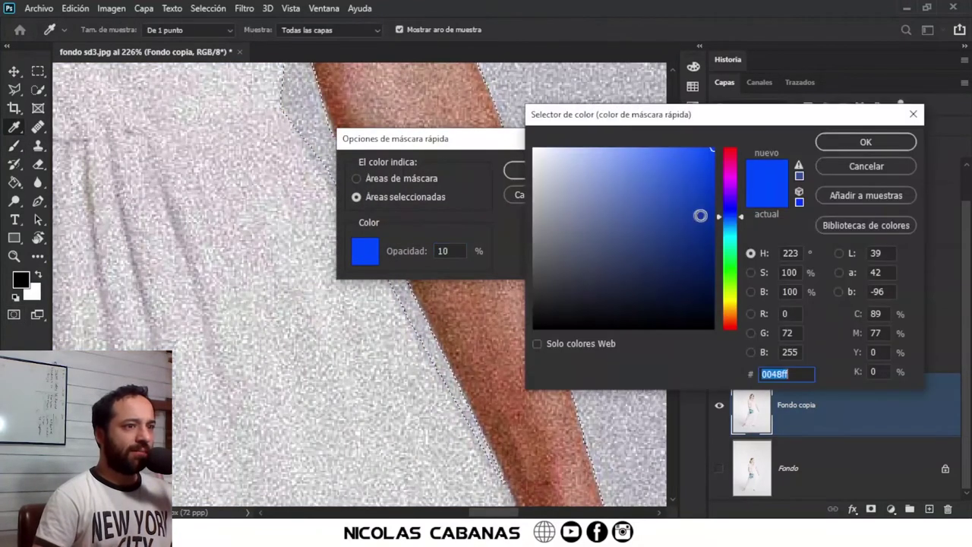
left_click(729, 272)
left_click(865, 143)
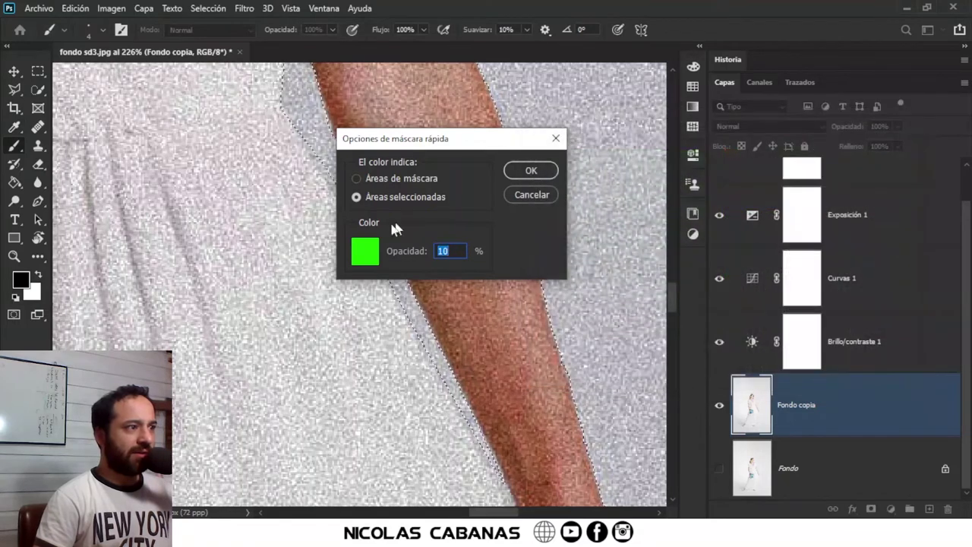
type("2")
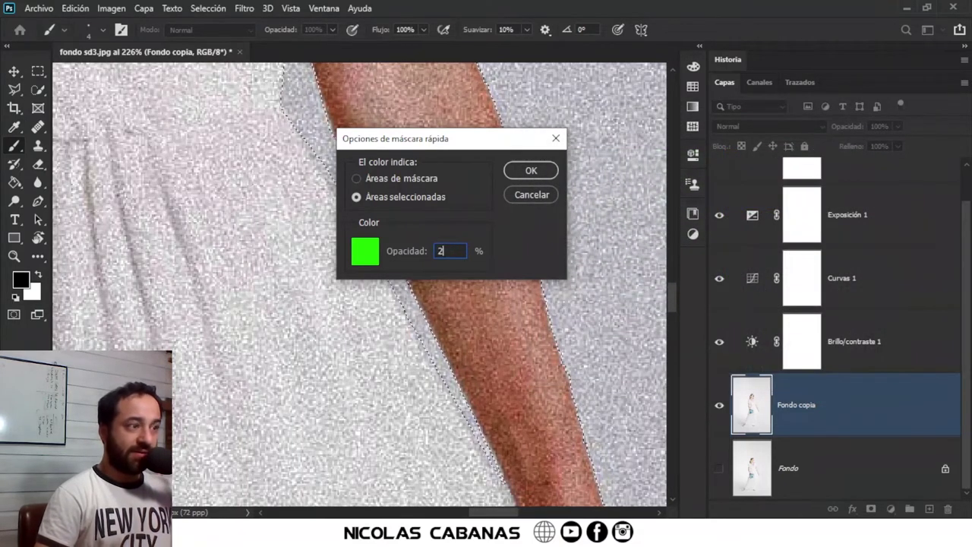
type("0")
left_click(529, 170)
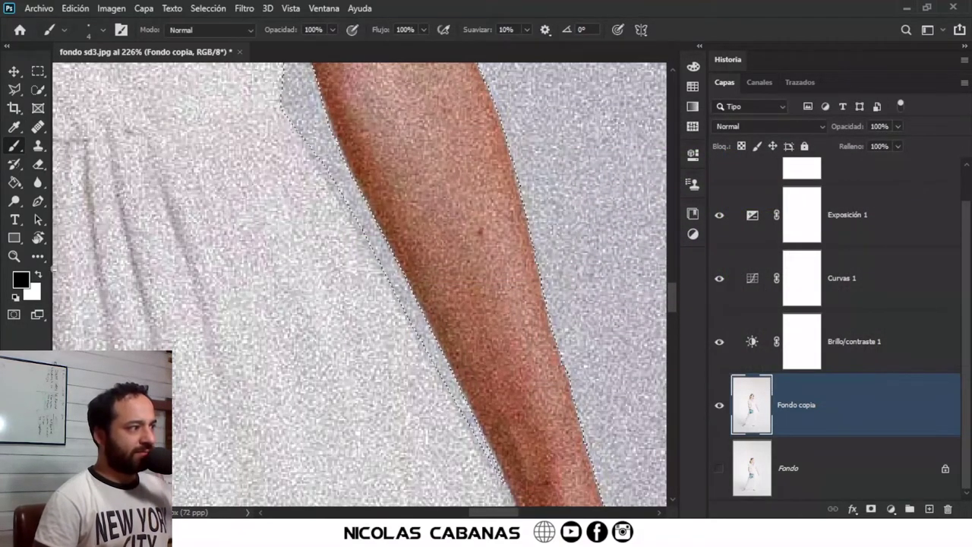
- Preview the selection as a green Quick Mask, then return to normal mode with black foreground
key("x")
left_click(14, 314)
scroll(291, 337, "down", 2)
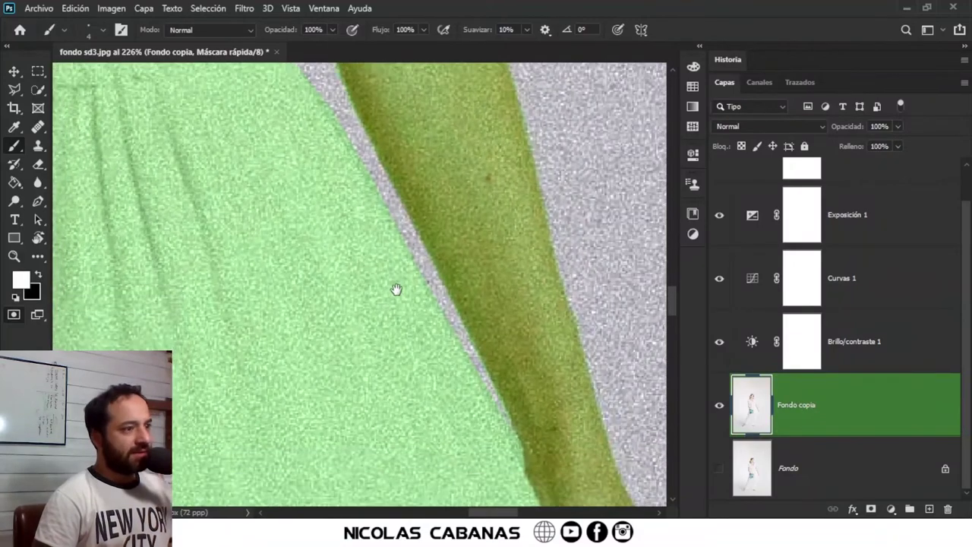
scroll(395, 289, "down", 1)
scroll(525, 439, "up", 2)
scroll(527, 443, "up", 2)
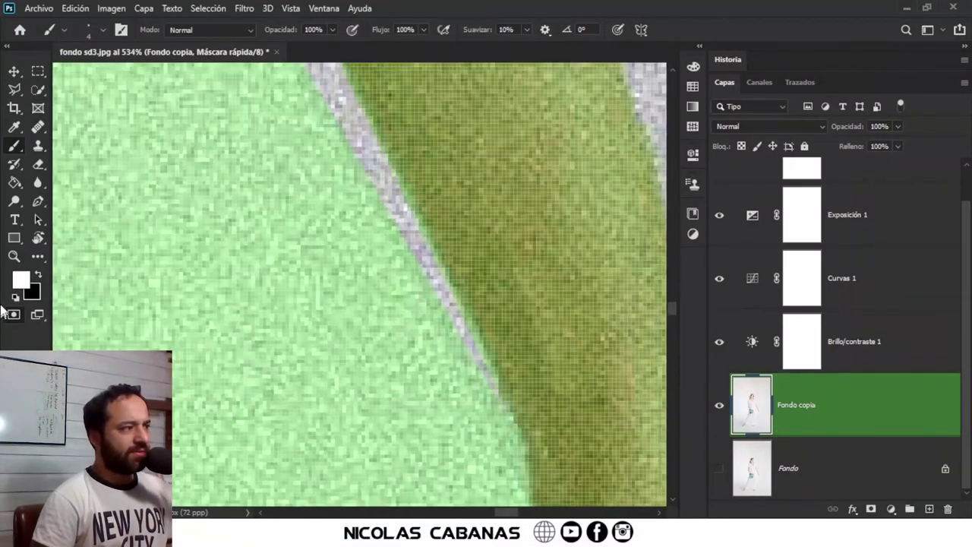
left_click(13, 315)
key("x")
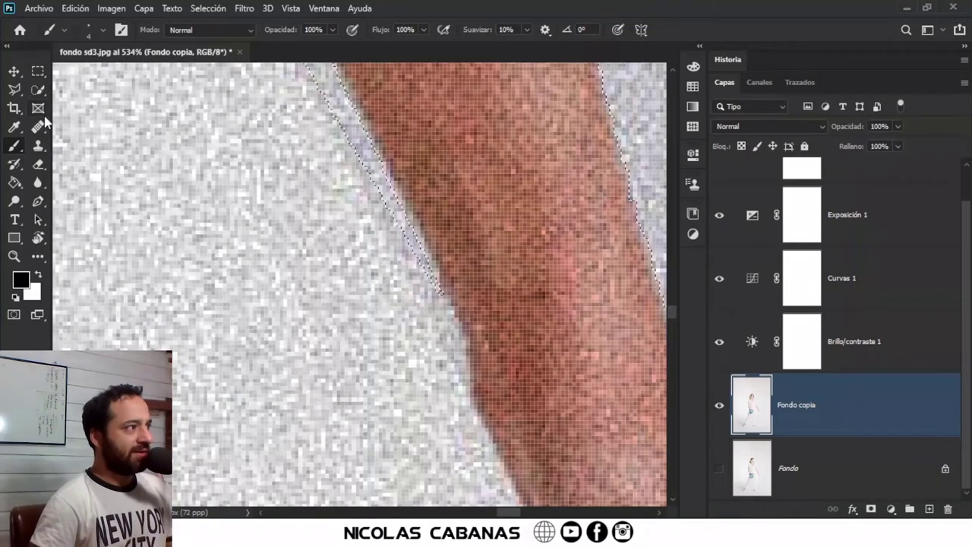
- Set the Lasso to Subtract from selection and trace points down the forearm's left edge
left_click(13, 90)
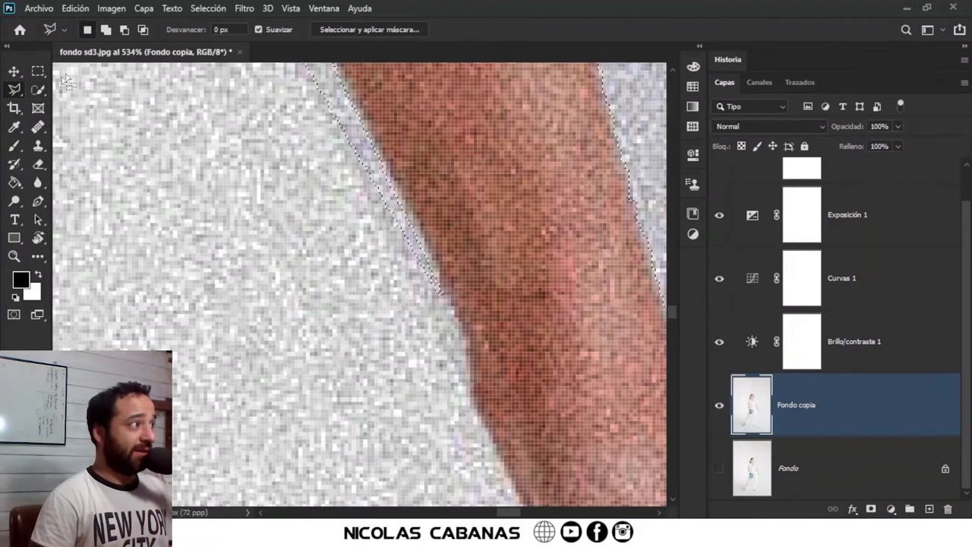
left_click_drag(429, 217, 423, 330)
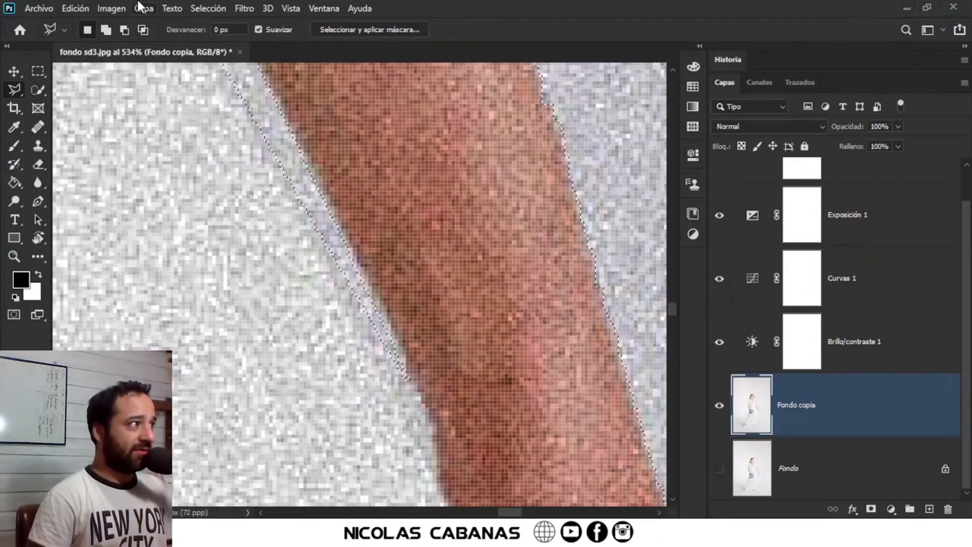
left_click(124, 31)
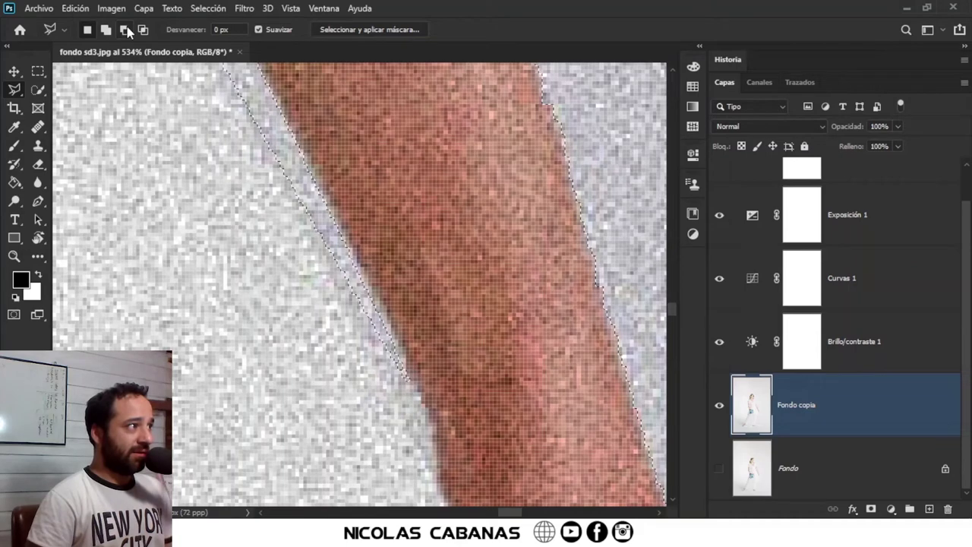
left_click(370, 286)
left_click(418, 395)
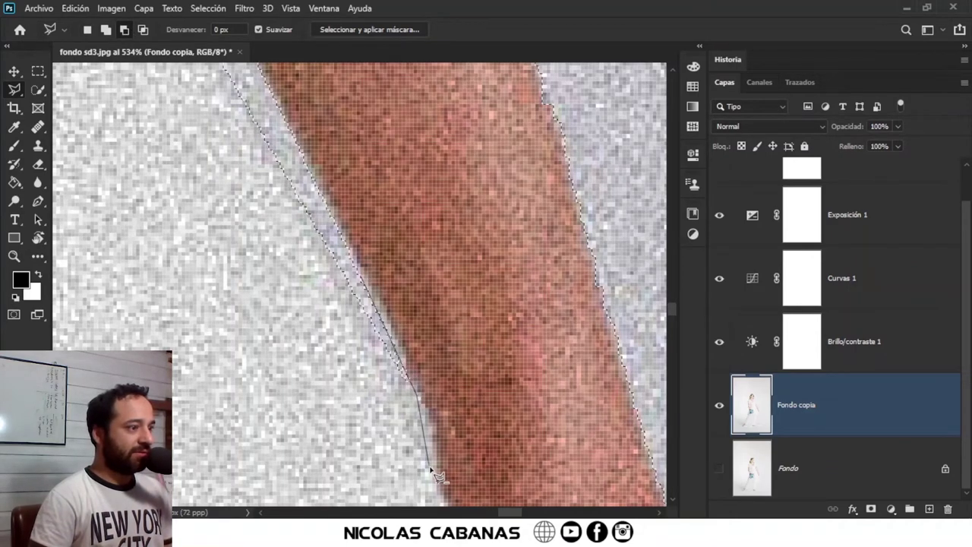
left_click(438, 474)
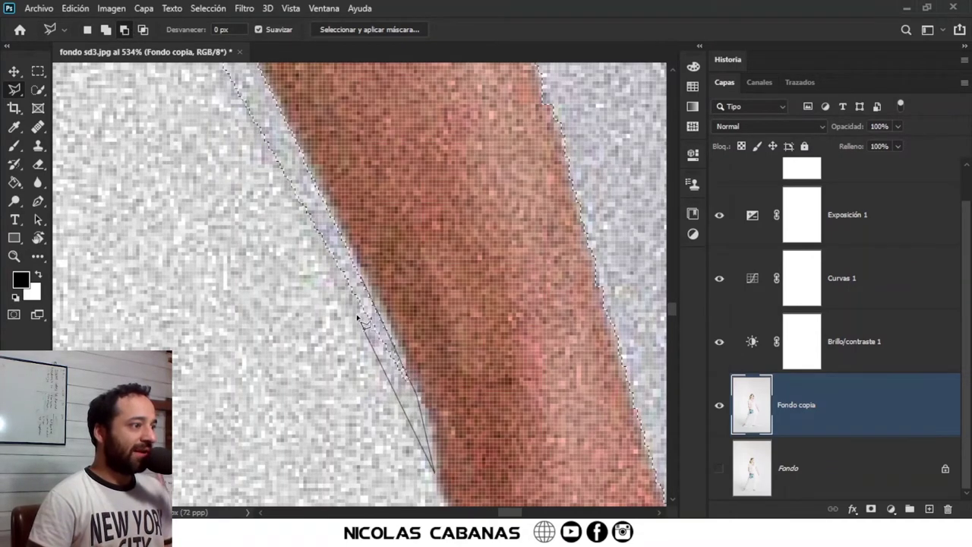
left_click_drag(258, 114, 498, 428)
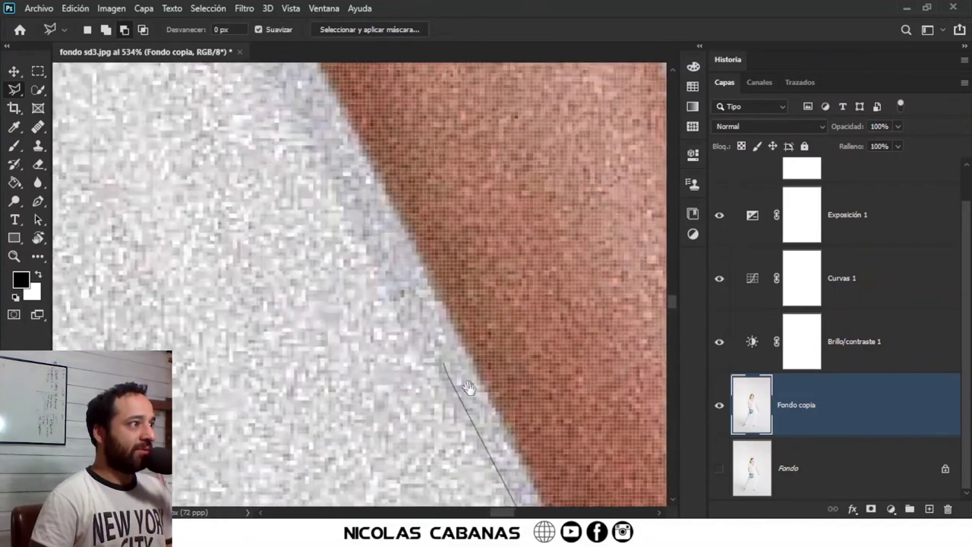
double_click(508, 440)
- Close the subtracting outline along the arm's left edge
scroll(510, 441, "down", 2)
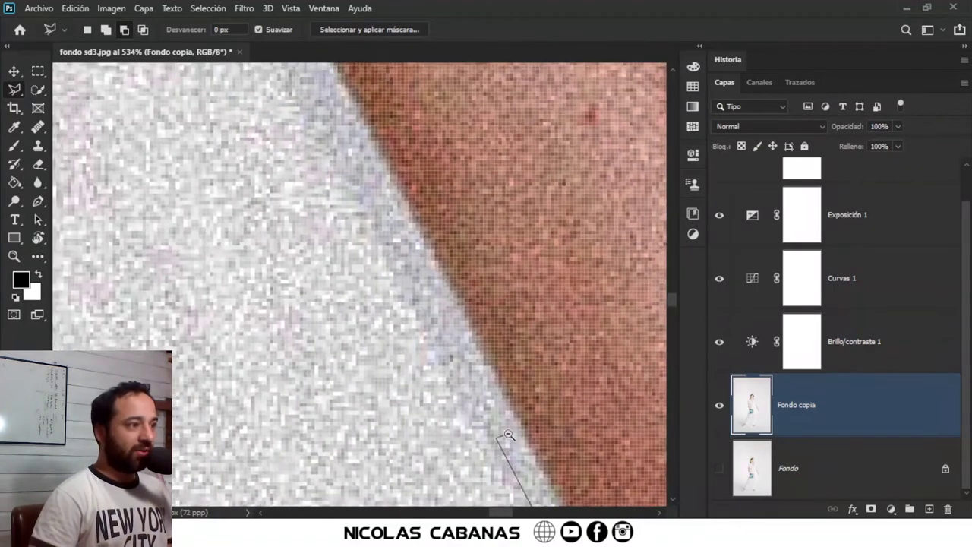
scroll(509, 438, "down", 2)
scroll(509, 437, "down", 2)
scroll(509, 435, "down", 2)
scroll(509, 436, "down", 2)
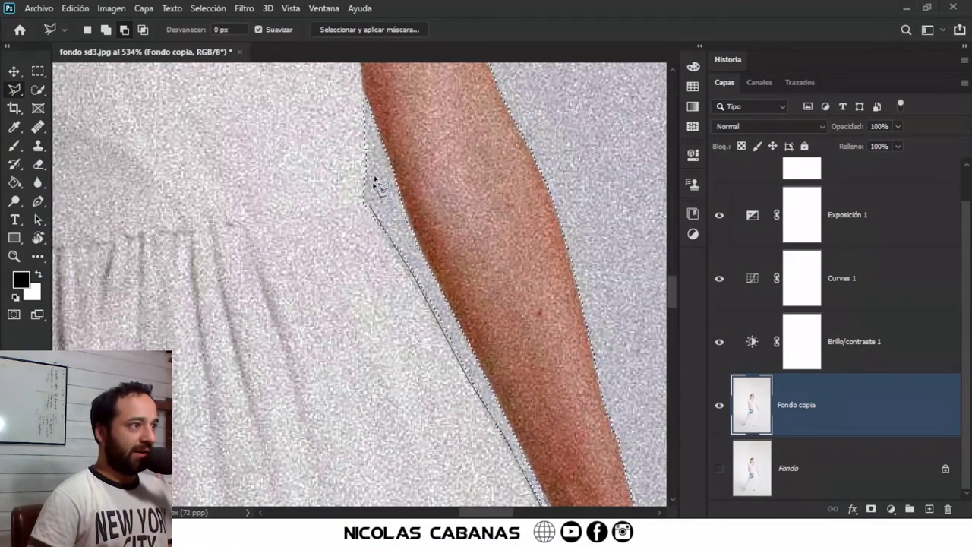
scroll(375, 183, "up", 1)
scroll(467, 391, "down", 3)
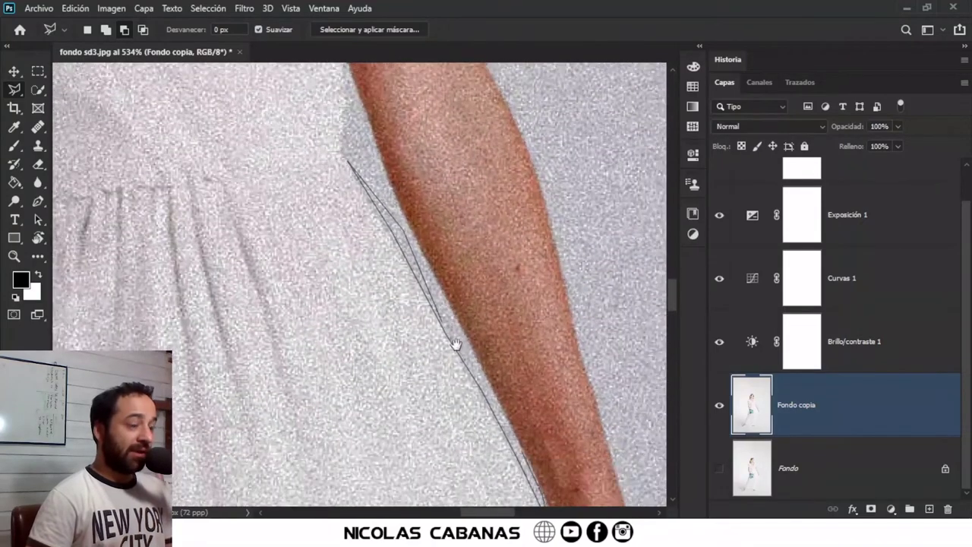
scroll(501, 402, "down", 3)
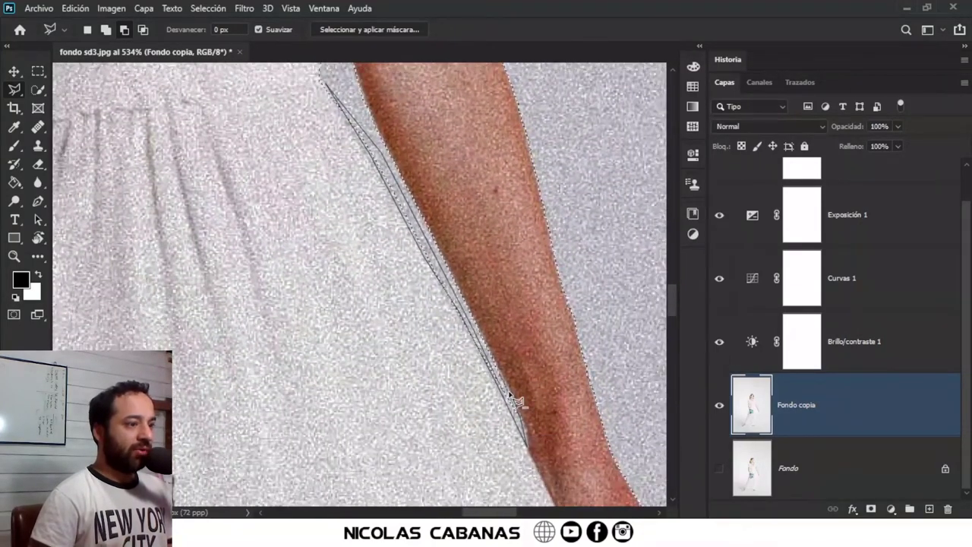
double_click(510, 385)
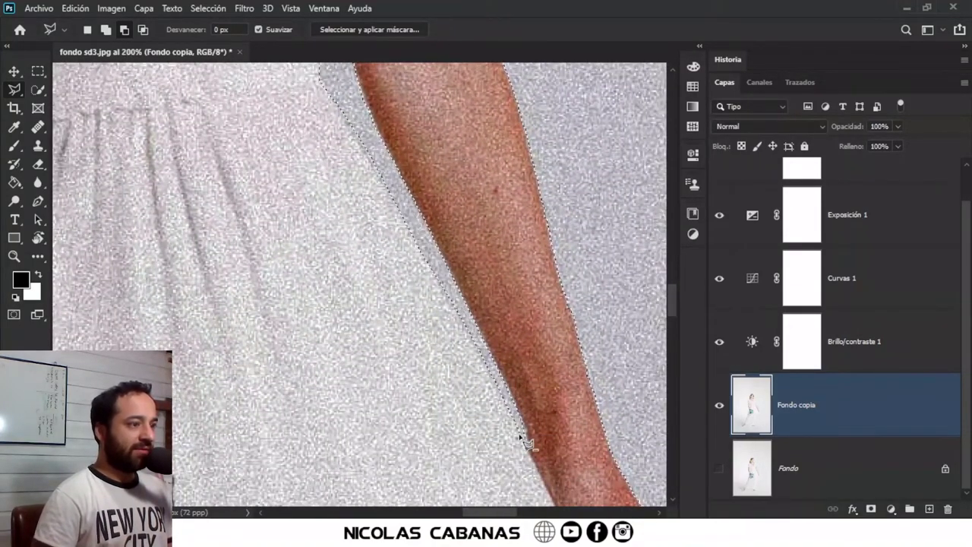
- Pan and zoom to bring the dress, forearm and hand into view
scroll(458, 373, "up", 2)
scroll(473, 321, "down", 1)
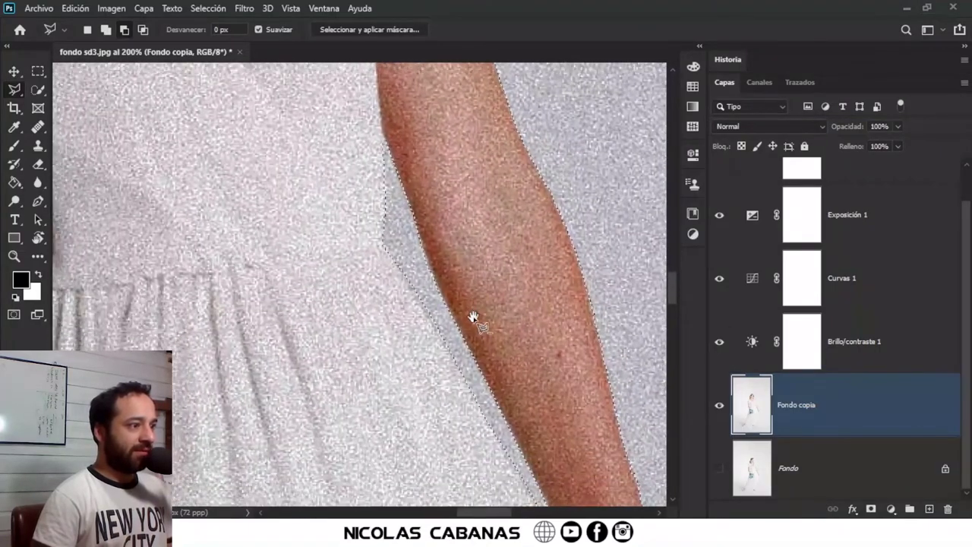
scroll(439, 334, "up", 3)
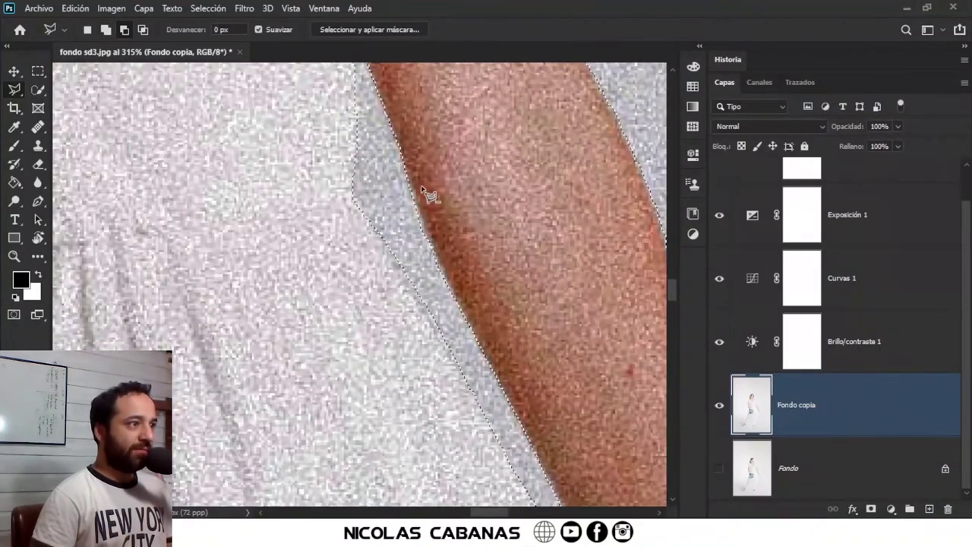
left_click_drag(427, 204, 414, 323)
scroll(456, 293, "down", 2)
scroll(490, 326, "down", 2)
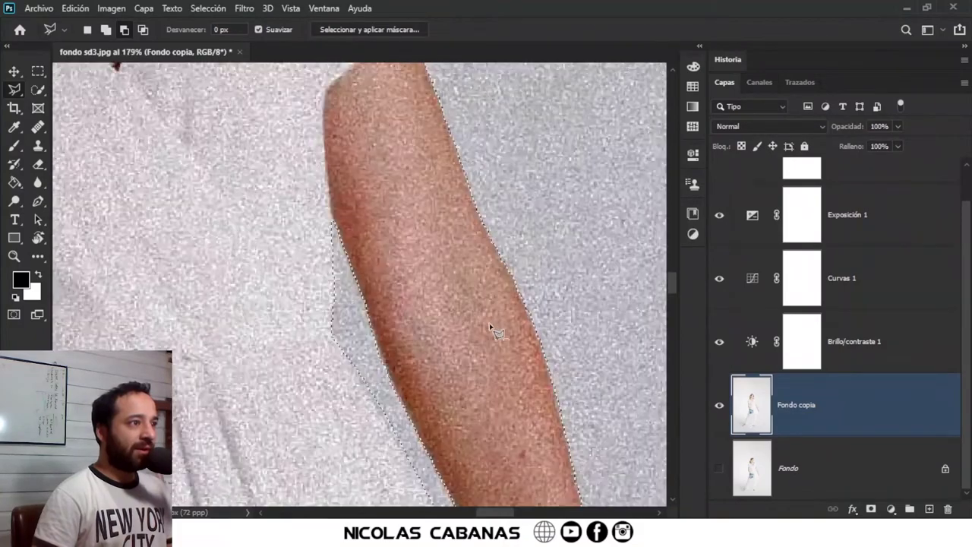
scroll(495, 354, "down", 2)
left_click_drag(494, 354, 411, 209)
scroll(441, 303, "down", 3)
left_click_drag(473, 390, 453, 260)
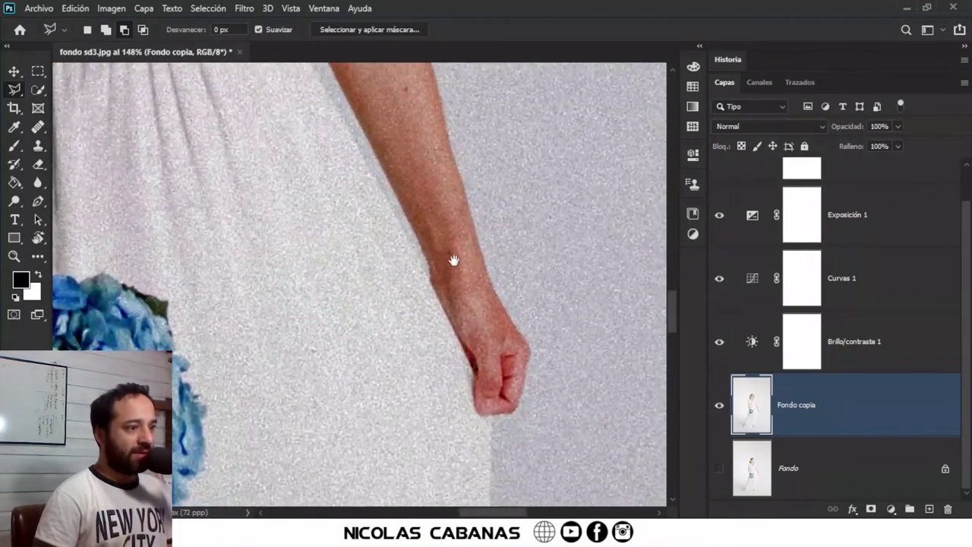
left_click_drag(493, 387, 522, 281)
scroll(522, 281, "up", 2)
- Pan down the dress edge below the hand to bring the hem and foot into view
scroll(494, 292, "up", 3)
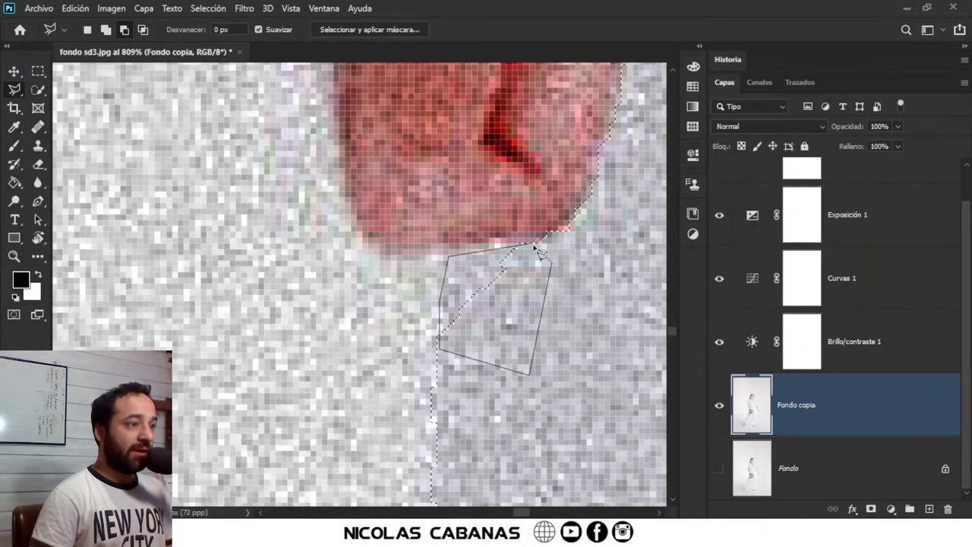
scroll(521, 364, "down", 3)
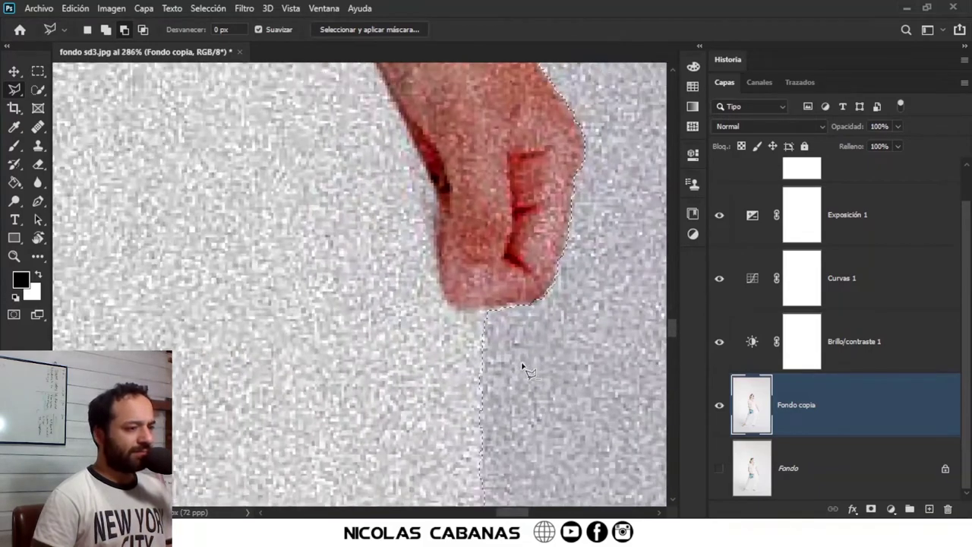
scroll(522, 410, "down", 1)
left_click_drag(525, 462, 493, 230)
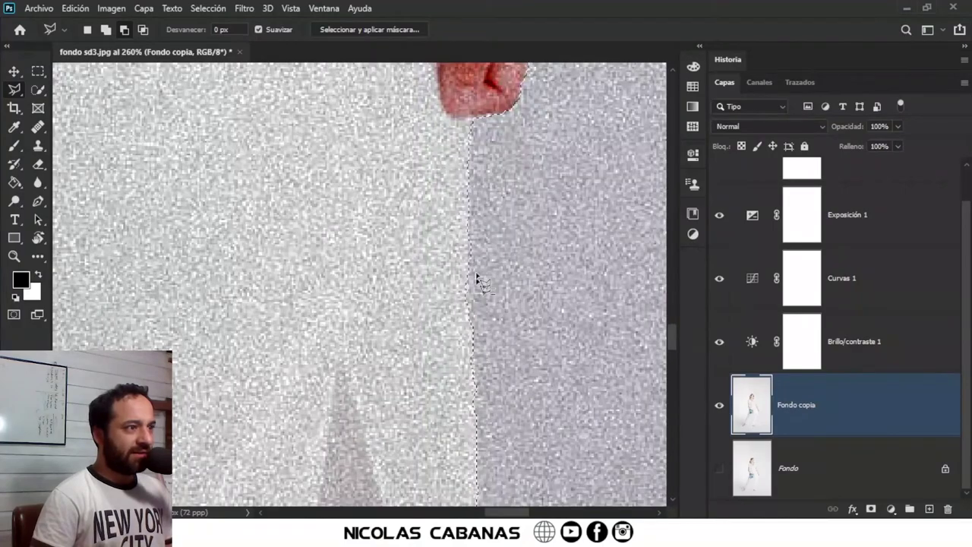
left_click_drag(510, 395, 514, 202)
left_click_drag(521, 370, 525, 230)
mouse_move(514, 395)
left_mouse_down()
mouse_move(512, 206)
mouse_move(521, 189)
left_mouse_up()
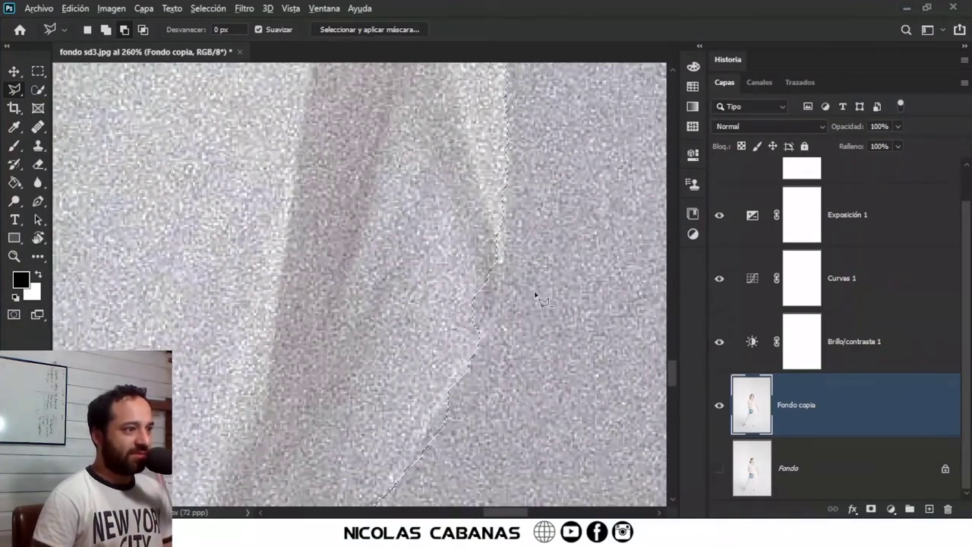
scroll(519, 304, "down", 2)
scroll(515, 379, "down", 2)
scroll(495, 452, "down", 1)
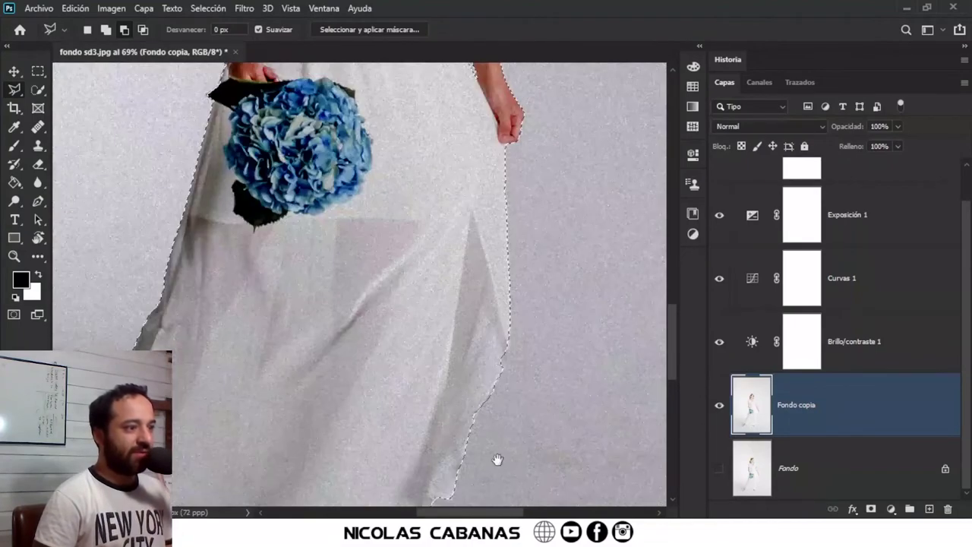
left_click_drag(496, 460, 521, 227)
scroll(412, 386, "up", 2)
scroll(419, 369, "up", 1)
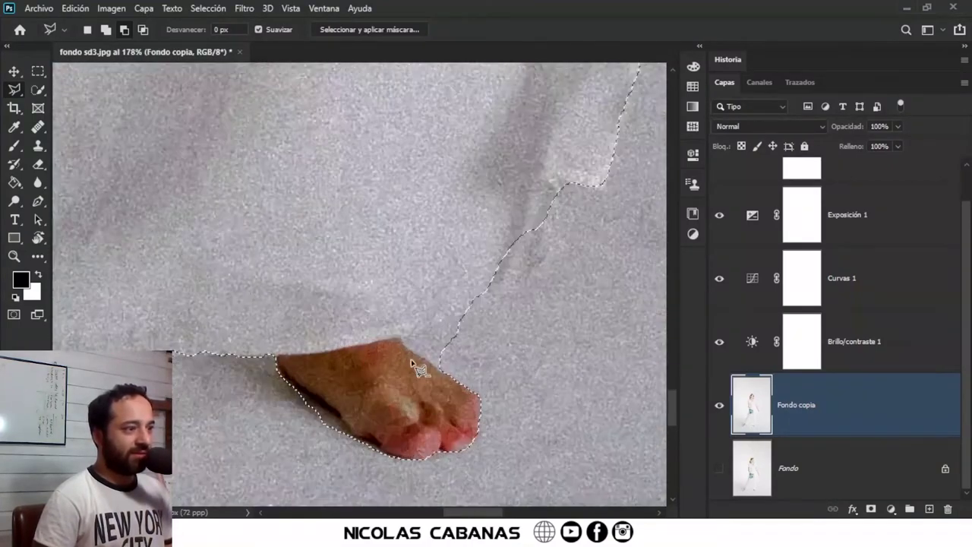
scroll(425, 376, "up", 4)
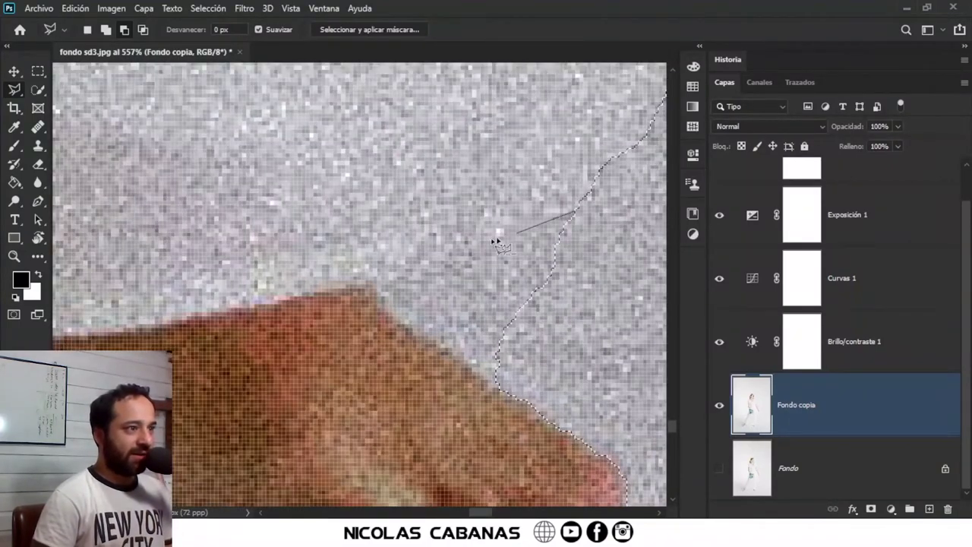
- Add points beside the foot, close the outline, then pan back up to the fist
left_click(379, 302)
left_click(510, 388)
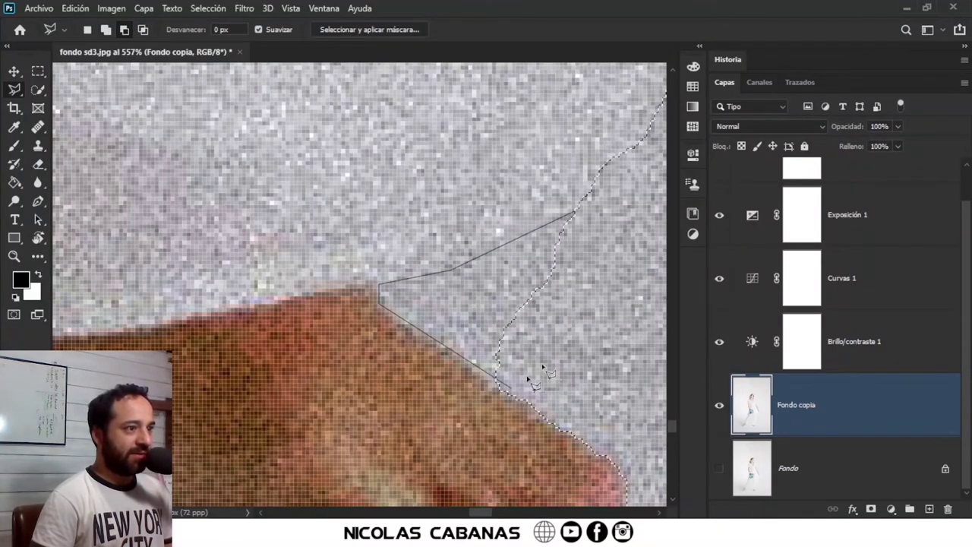
left_click(589, 300)
left_click(576, 215)
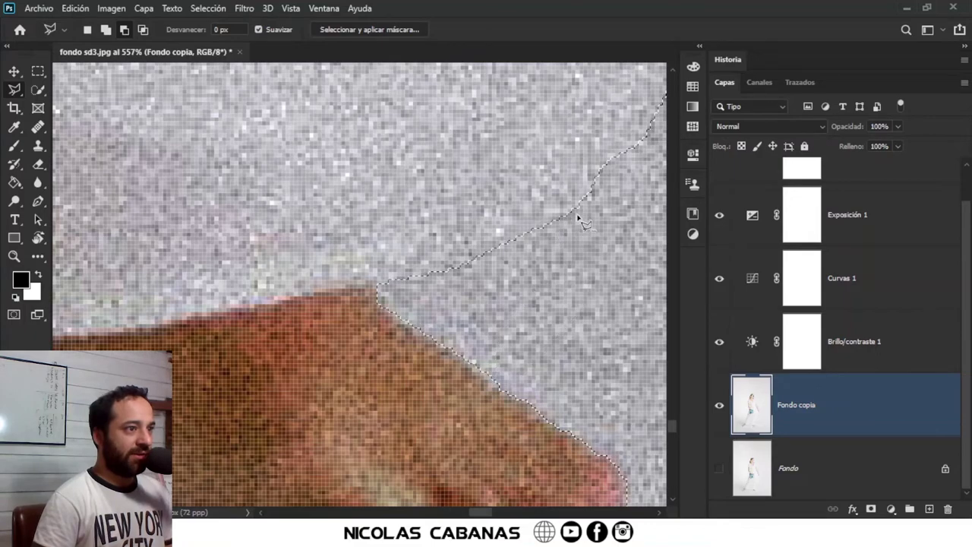
scroll(579, 218, "down", 2)
scroll(585, 221, "down", 3)
scroll(522, 281, "up", 2)
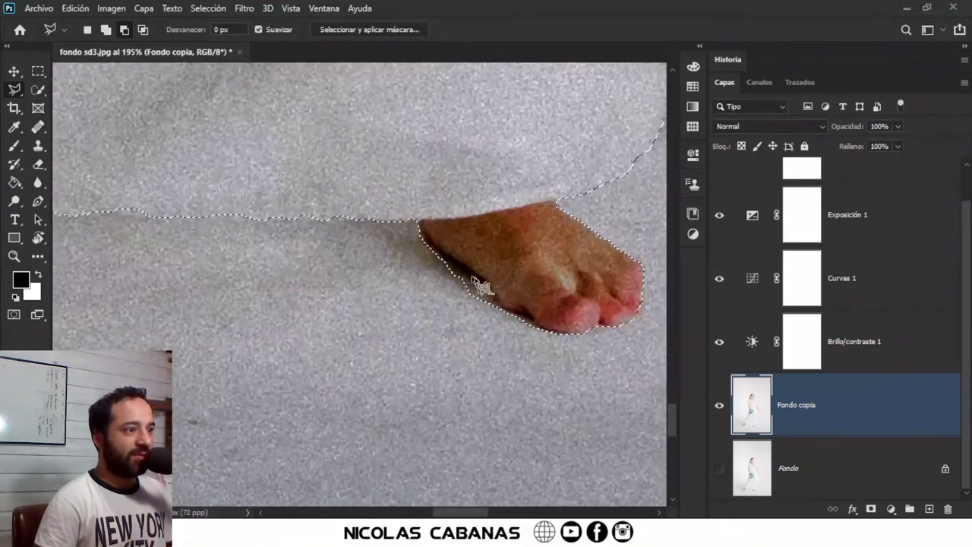
left_click_drag(560, 191, 341, 346)
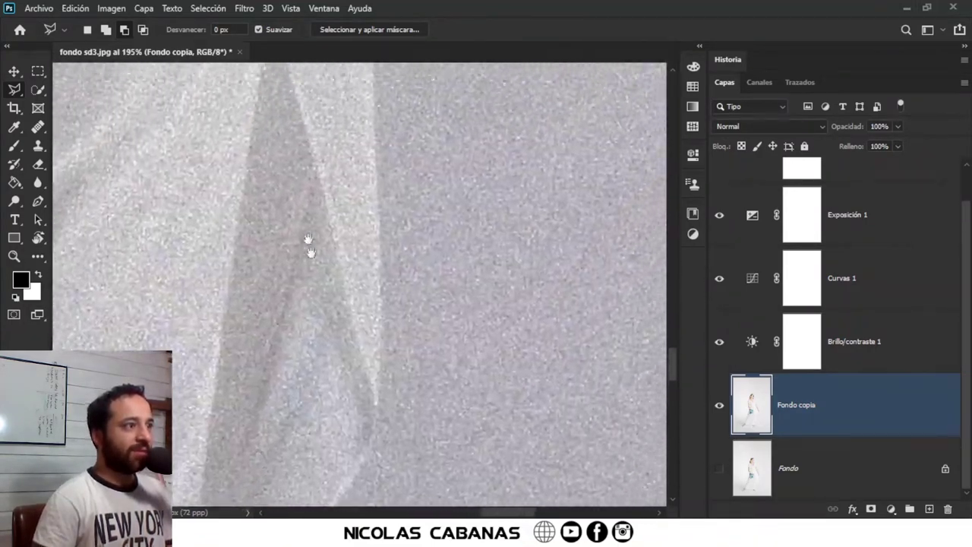
left_click_drag(308, 243, 373, 418)
left_click_drag(434, 185, 438, 175)
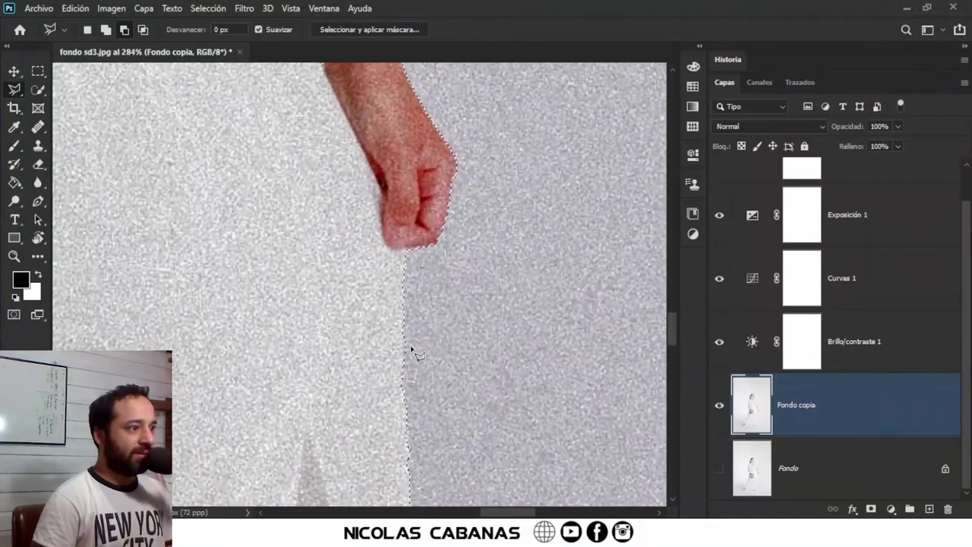
scroll(411, 349, "up", 1)
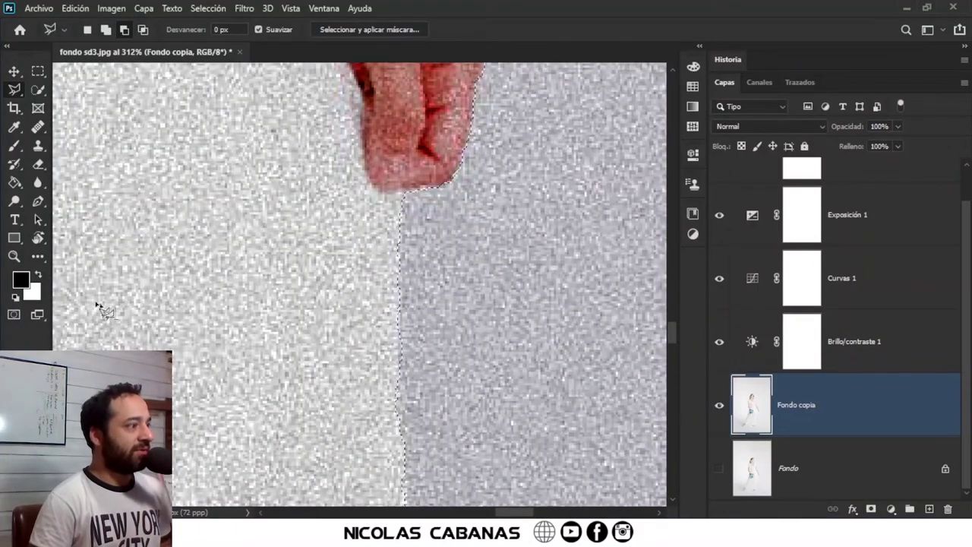
- Change the Quick Mask tint colour to red and turn Quick Mask on
left_click(13, 314)
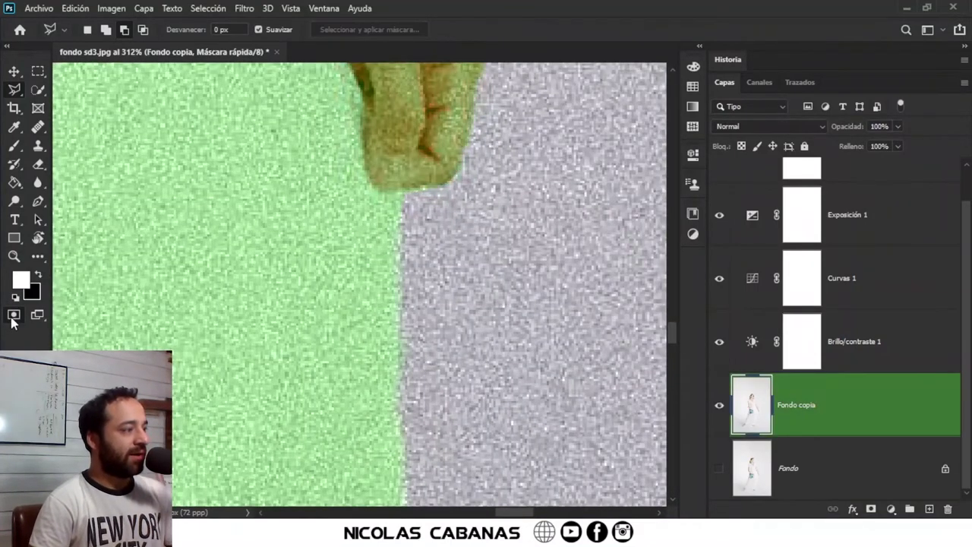
double_click(13, 315)
left_click(364, 250)
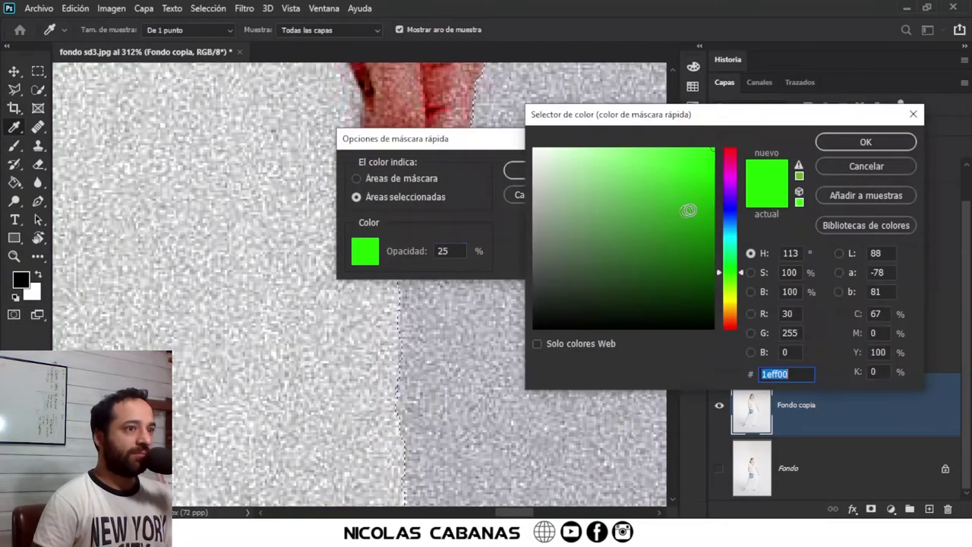
left_click_drag(729, 187, 729, 150)
left_click(874, 139)
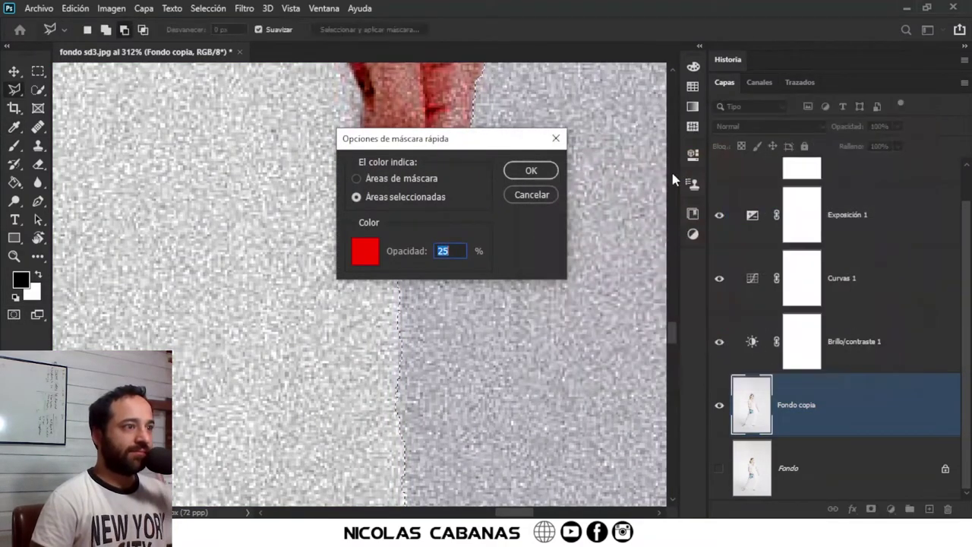
left_click(524, 172)
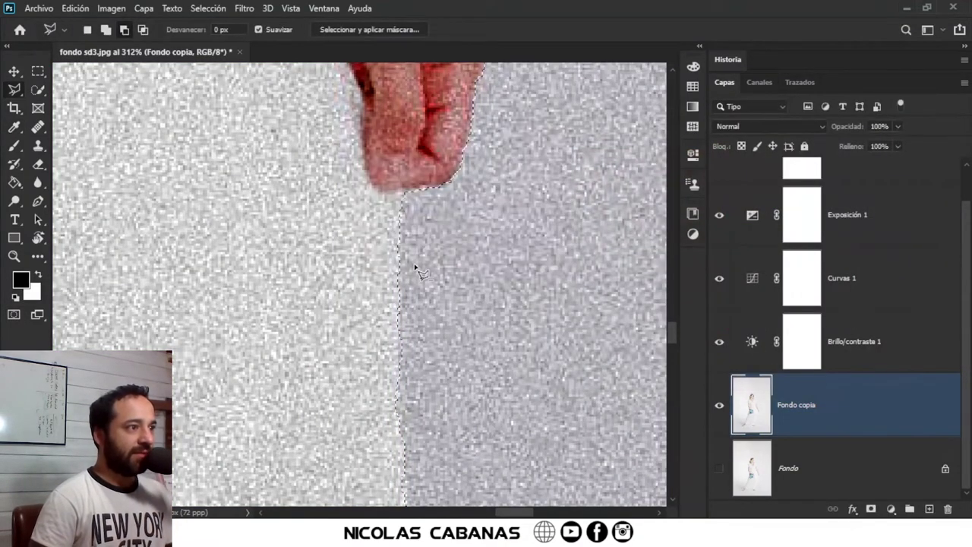
left_click(13, 314)
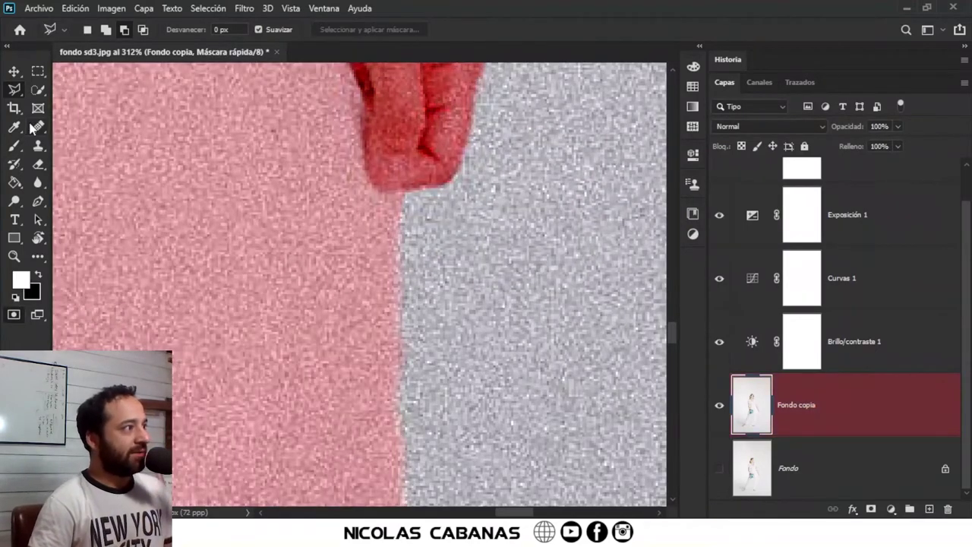
- Adjust the Quick Mask opacity, re-enter Quick Mask, and select the Brush tool
double_click(14, 314)
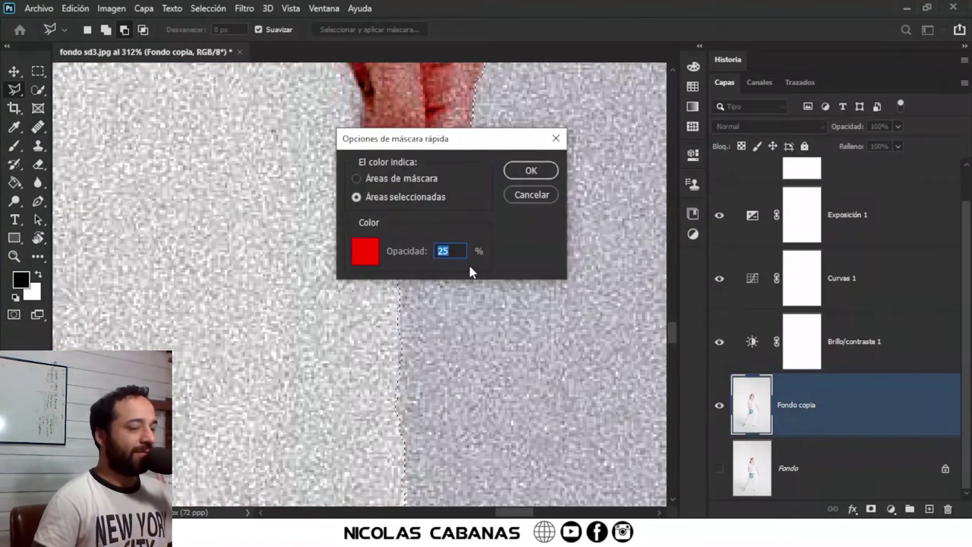
left_click(531, 170)
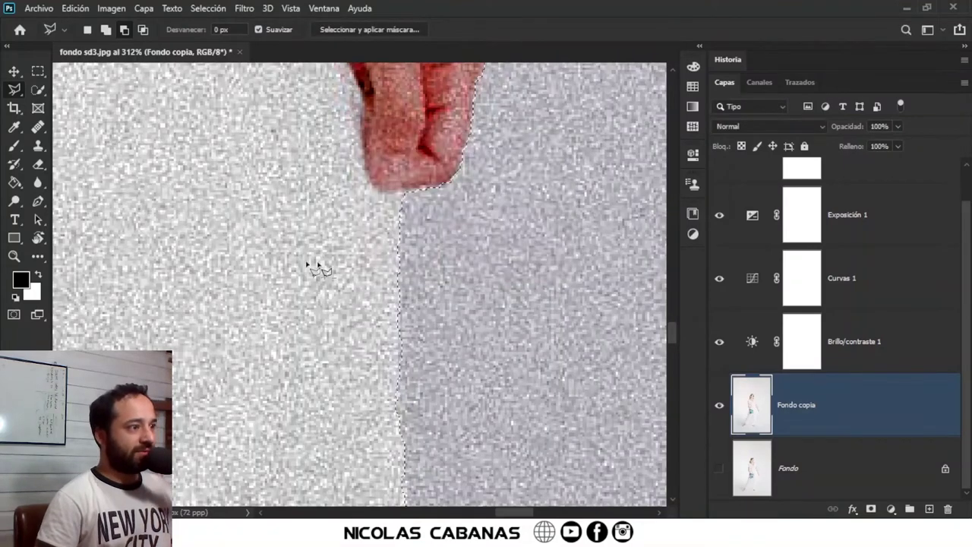
left_click(14, 314)
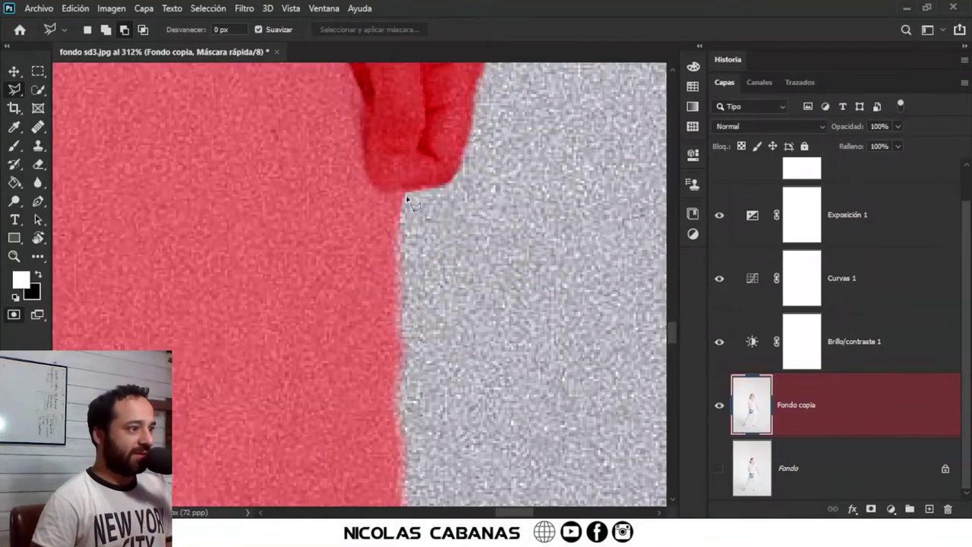
scroll(417, 380, "up", 2)
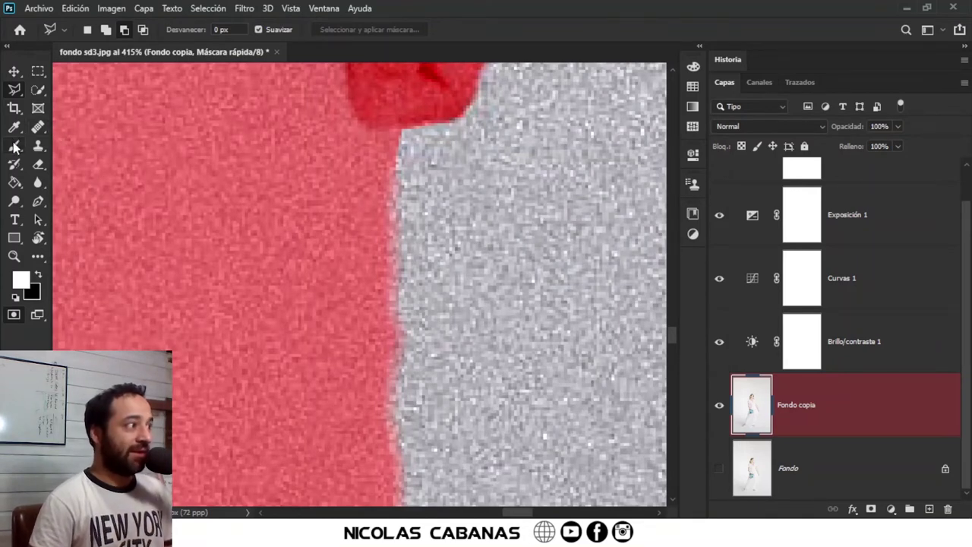
left_click(15, 146)
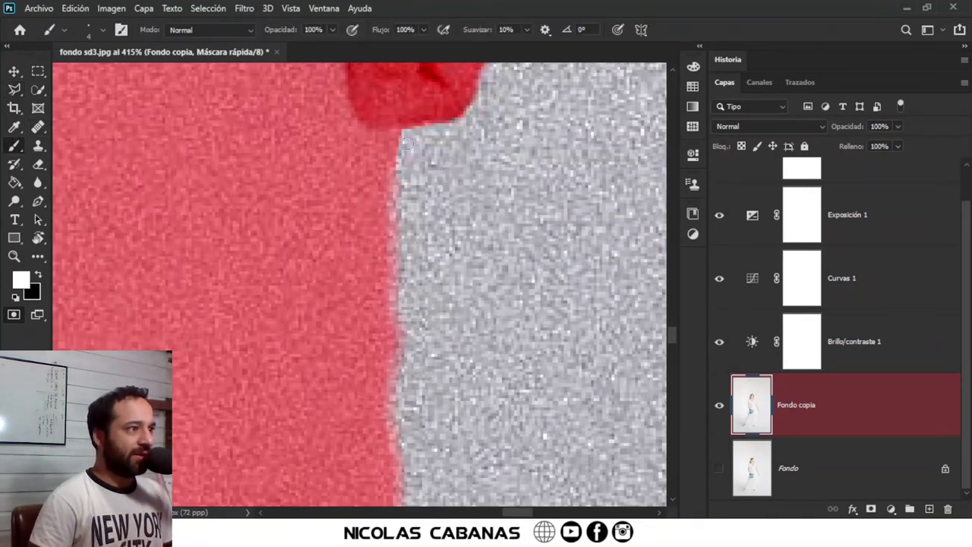
scroll(409, 239, "down", 2)
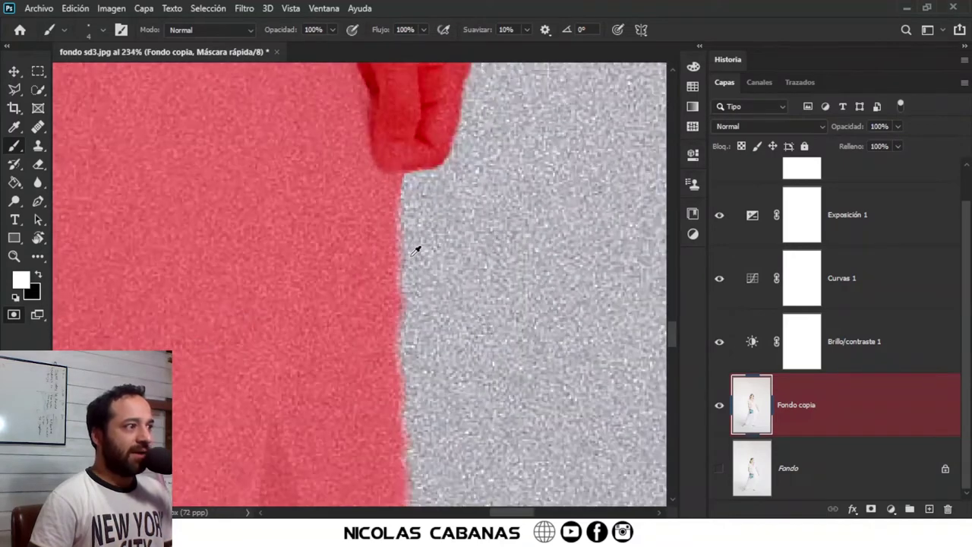
scroll(409, 251, "down", 1)
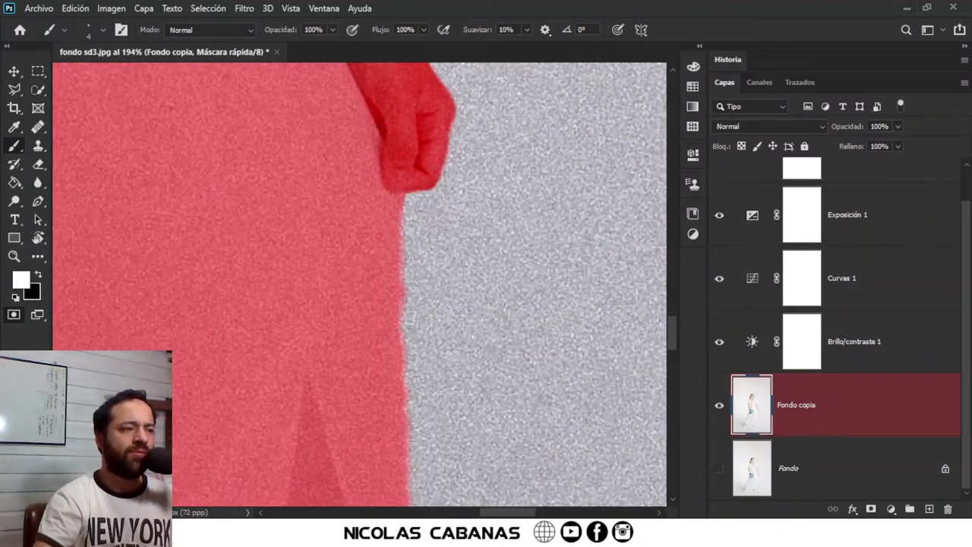
- Set the Quick Mask tint to 100% opacity and turn Quick Mask back on
double_click(14, 316)
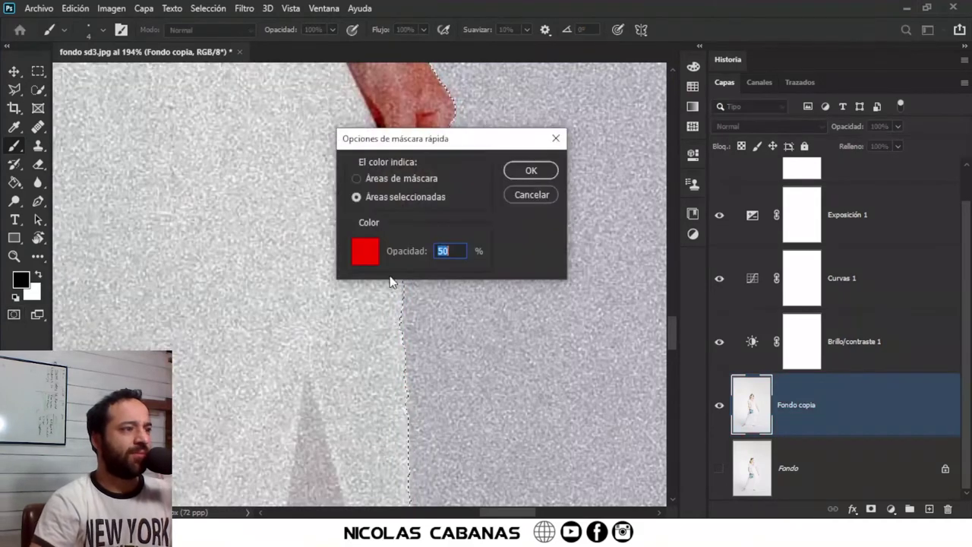
type("100")
left_click(523, 173)
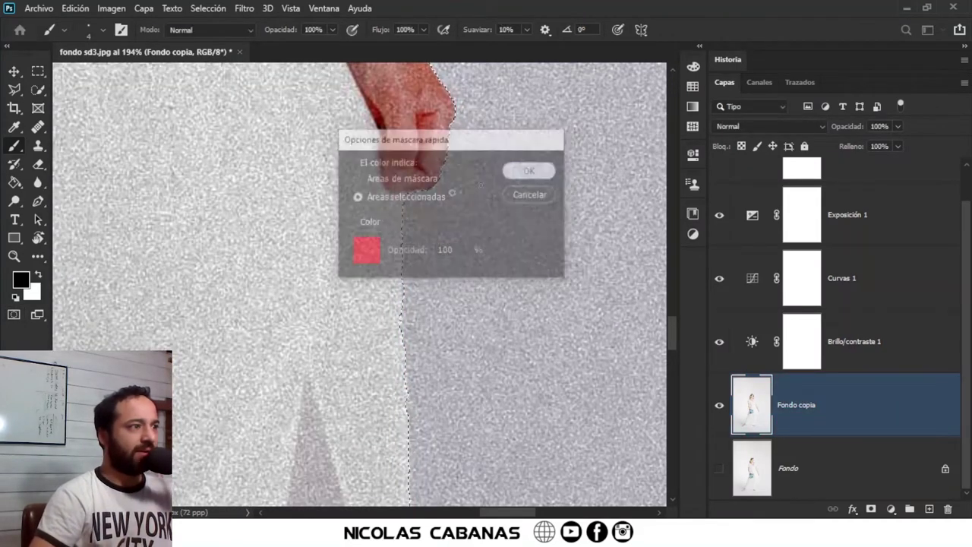
left_click(12, 316)
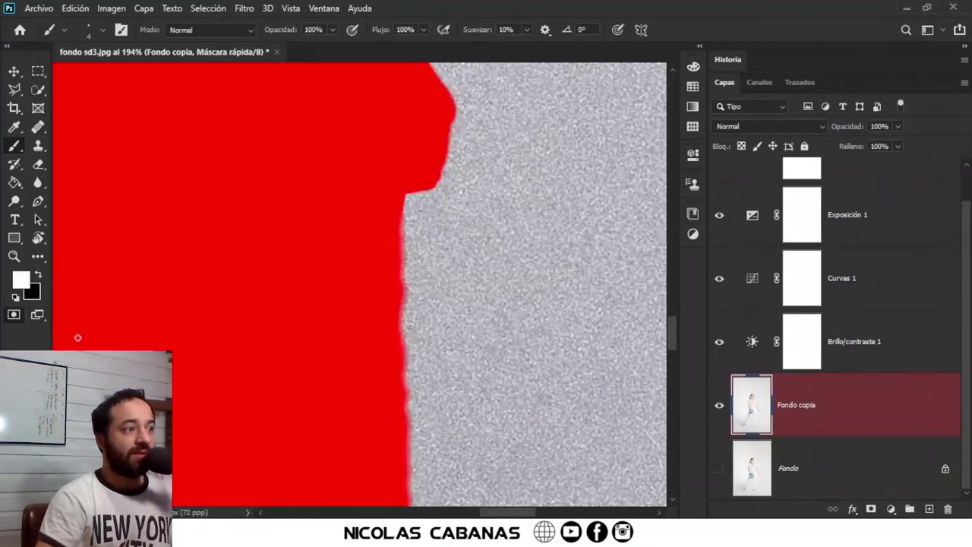
- Zoom and pan along the solid red mask edge around her arm, dress and foot
scroll(459, 142, "up", 2)
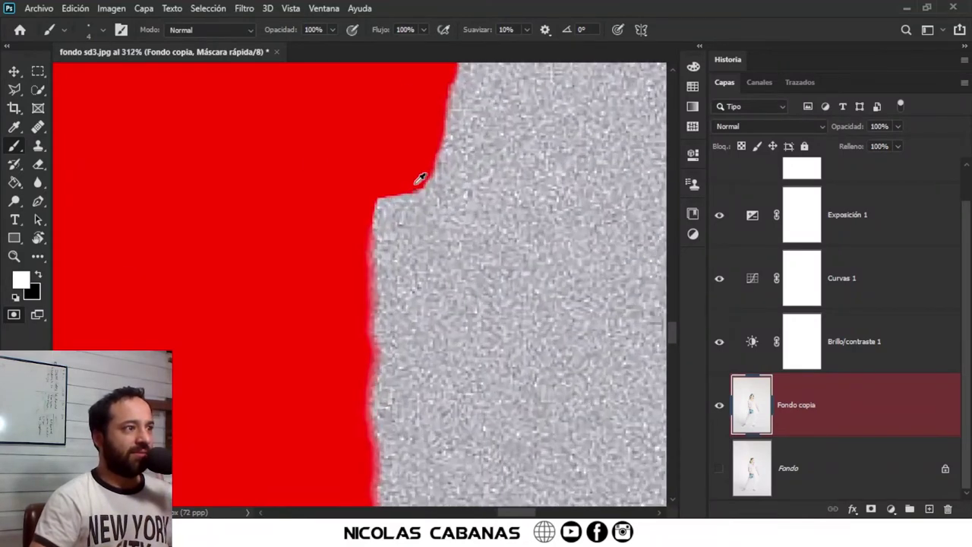
scroll(461, 160, "up", 2)
scroll(423, 179, "down", 1)
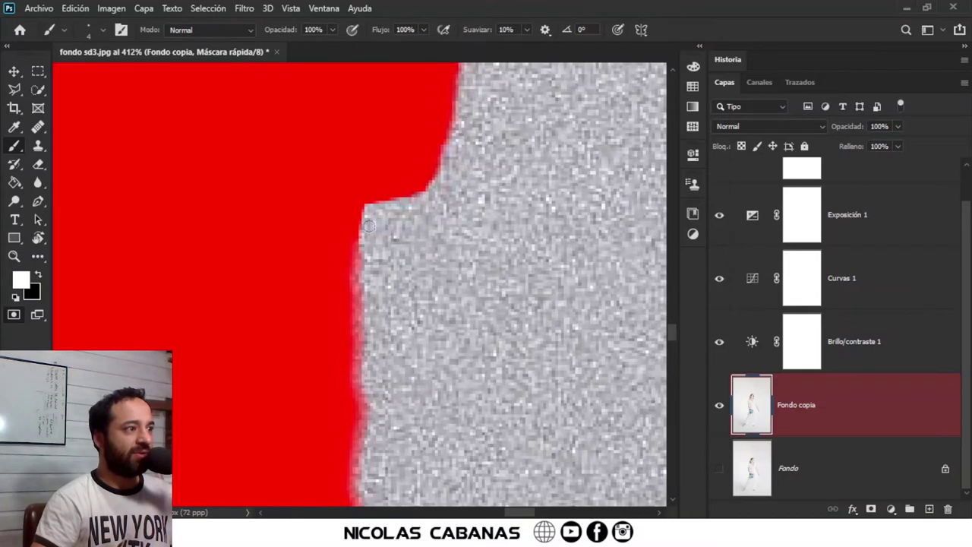
scroll(364, 431, "down", 1)
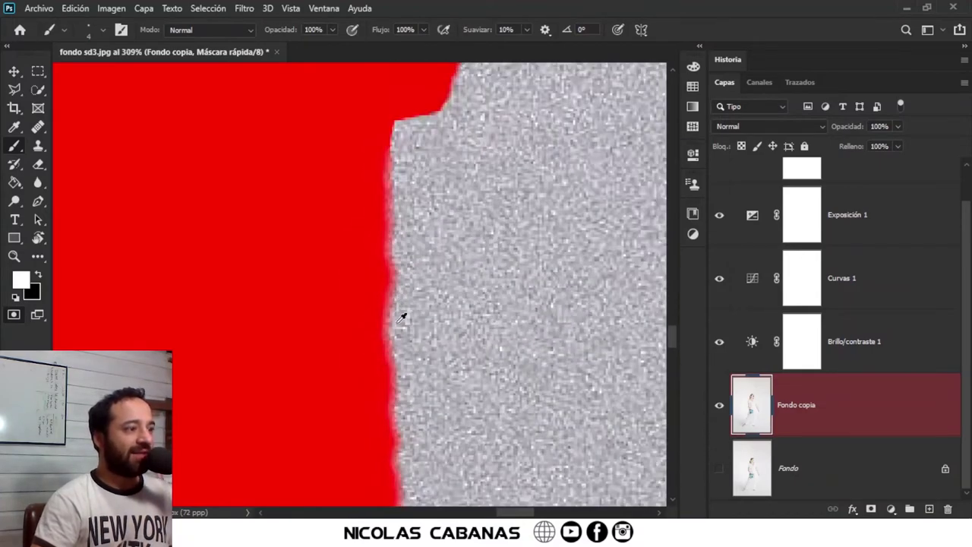
left_click_drag(382, 397, 402, 297)
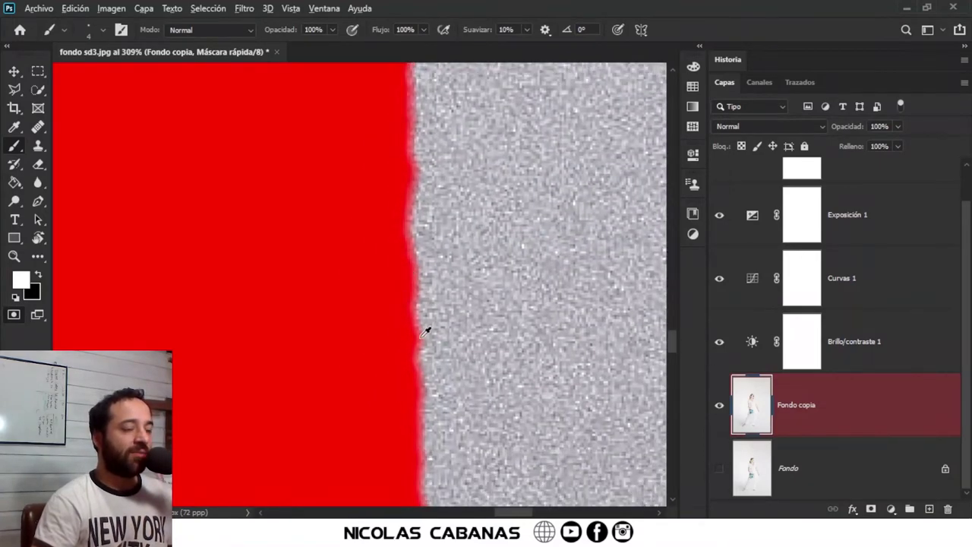
scroll(425, 331, "down", 2)
scroll(430, 336, "down", 2)
scroll(427, 308, "down", 2)
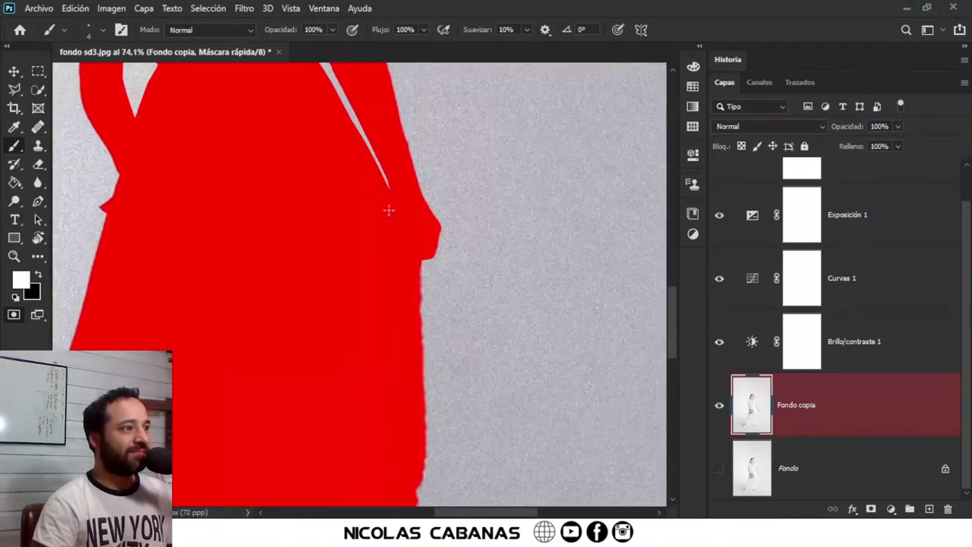
scroll(445, 151, "up", 2)
scroll(451, 159, "up", 2)
scroll(451, 159, "up", 1)
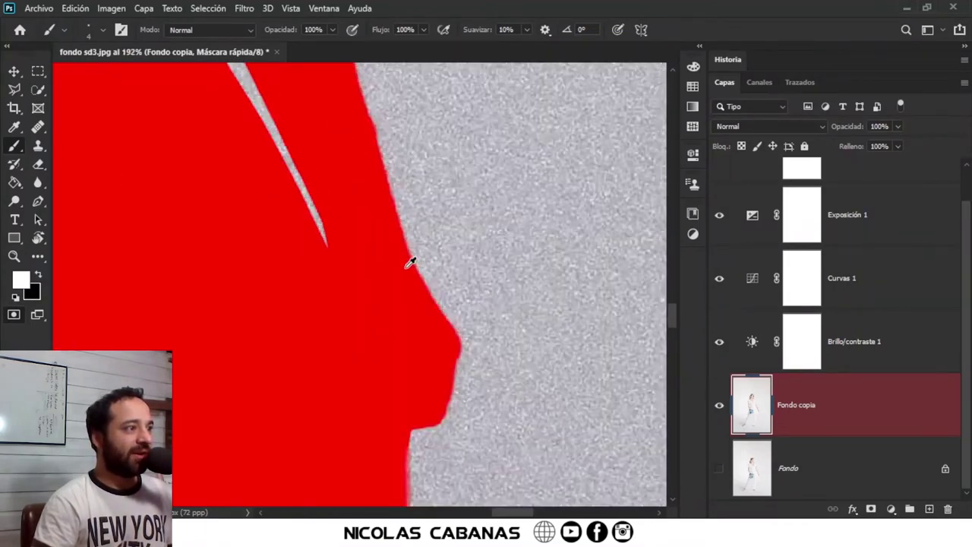
scroll(410, 262, "down", 1)
scroll(449, 156, "up", 1)
scroll(463, 263, "down", 1)
scroll(478, 156, "down", 1)
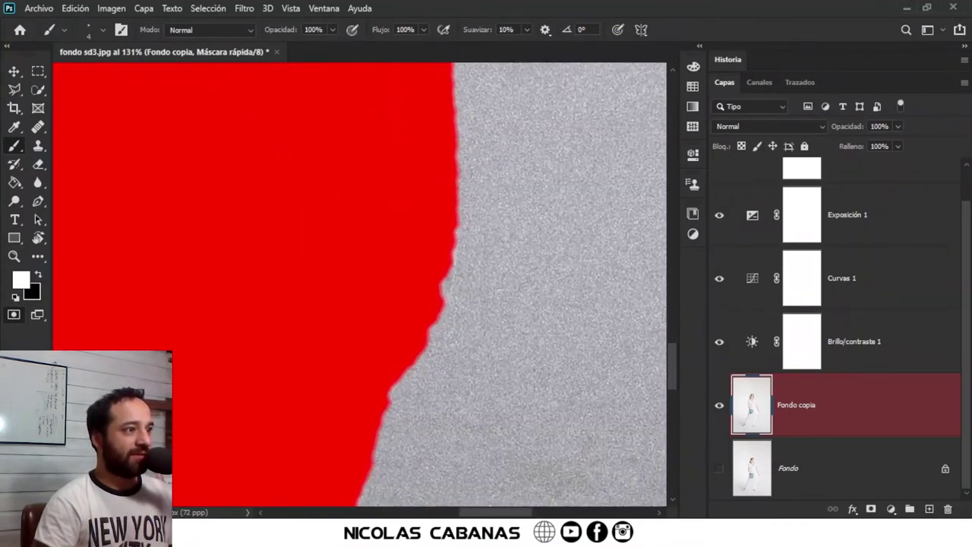
left_click_drag(499, 243, 536, 275)
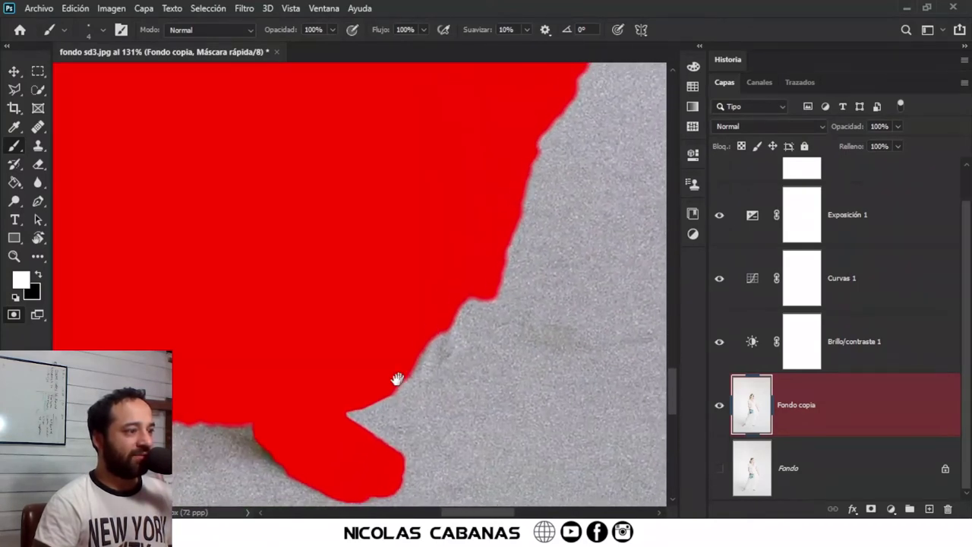
mouse_move(258, 292)
left_mouse_down()
mouse_move(549, 314)
mouse_move(504, 329)
mouse_move(402, 417)
mouse_move(575, 261)
mouse_move(441, 284)
mouse_move(486, 258)
mouse_move(425, 397)
mouse_move(503, 258)
left_mouse_up()
scroll(503, 258, "up", 2)
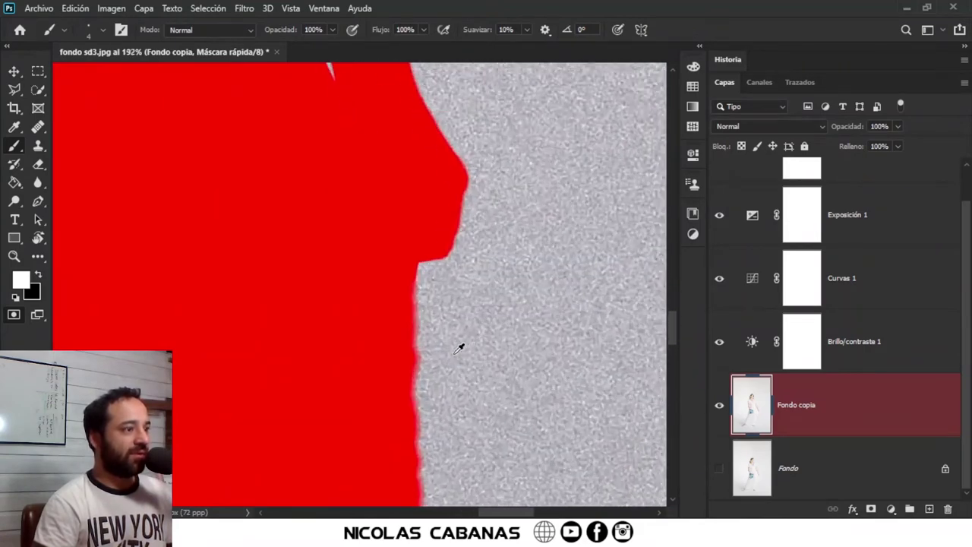
- Lighten the Quick Mask tint to 50% opacity, re-enter Quick Mask, and open the brush picker
double_click(14, 314)
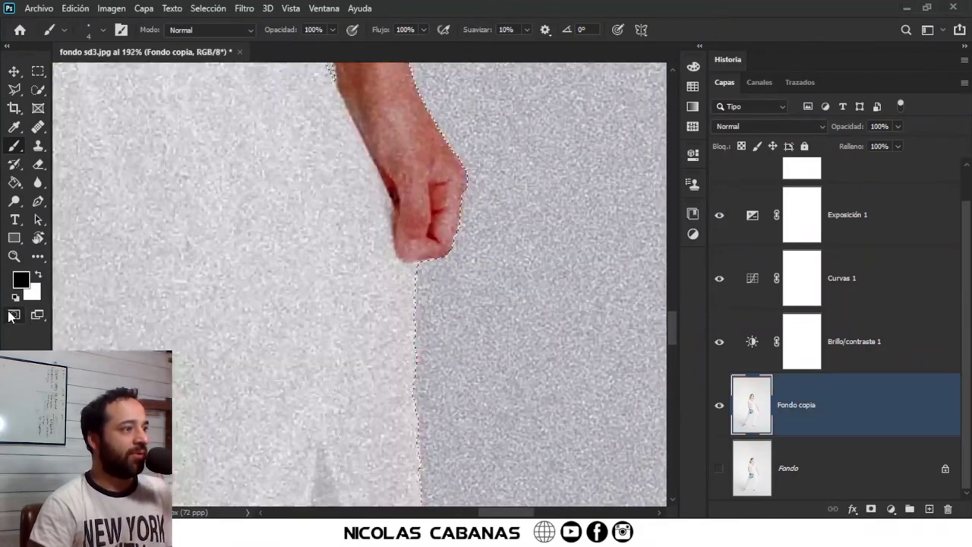
type("5")
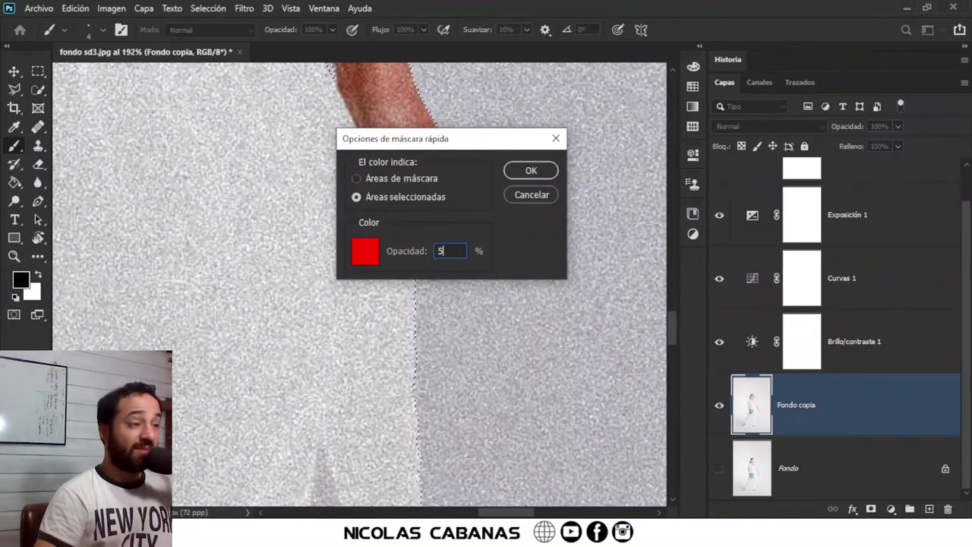
type("0")
left_click(551, 170)
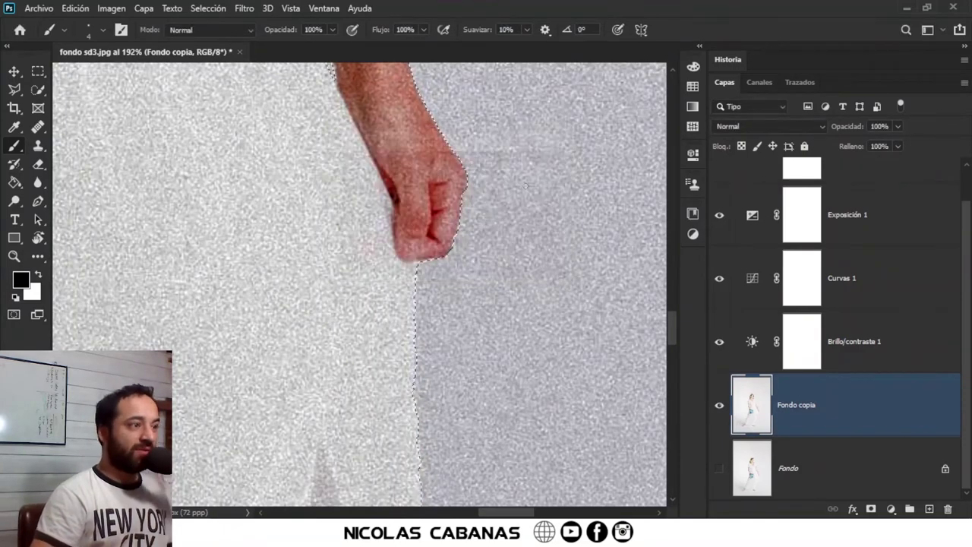
left_click(14, 314)
scroll(380, 374, "up", 3)
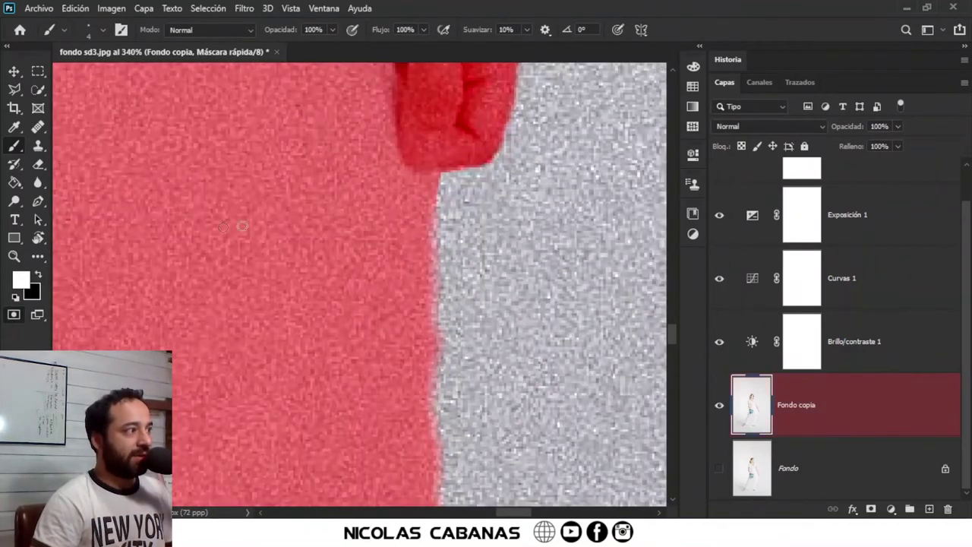
right_click(494, 216)
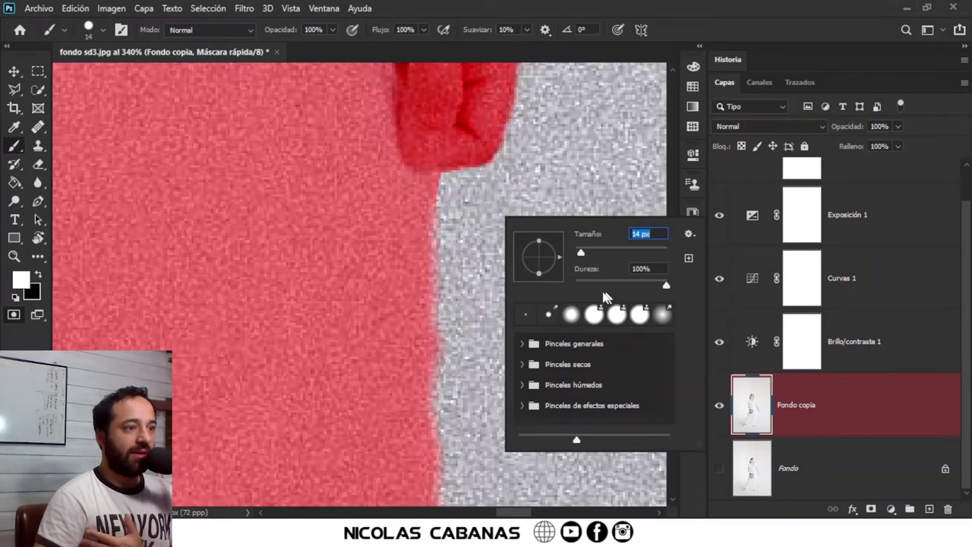
- Keep the 14 px brush and pan down the dress edge to its curved stretch
key("Return")
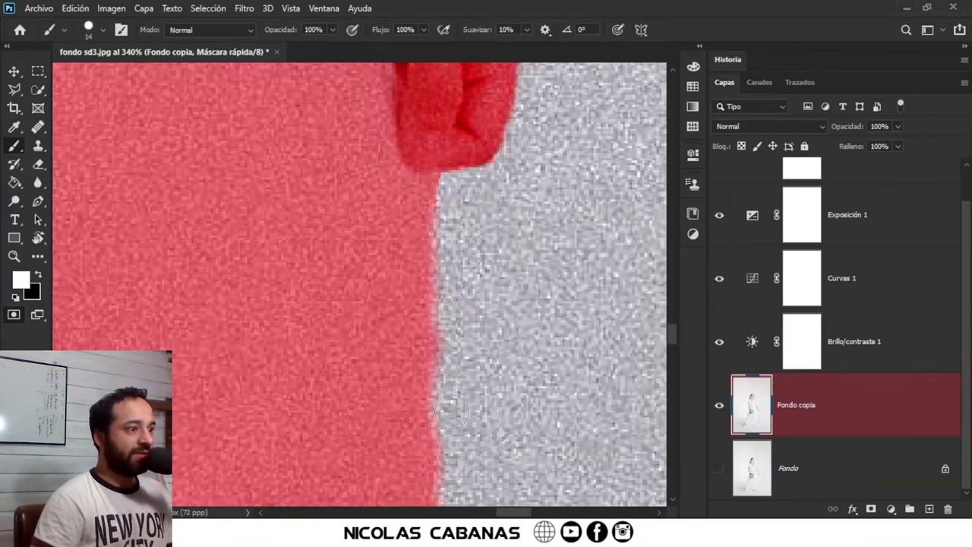
left_click_drag(450, 413, 489, 231)
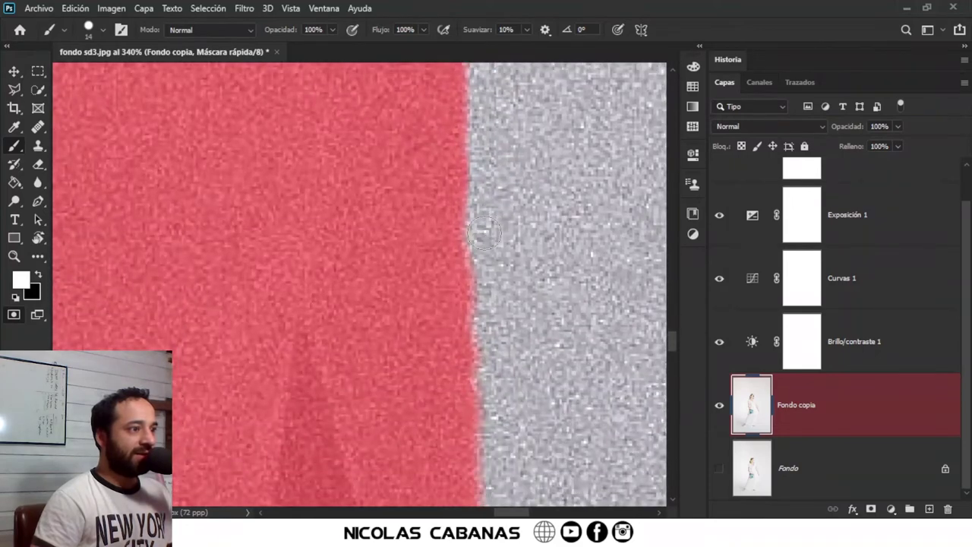
left_click_drag(489, 347, 509, 271)
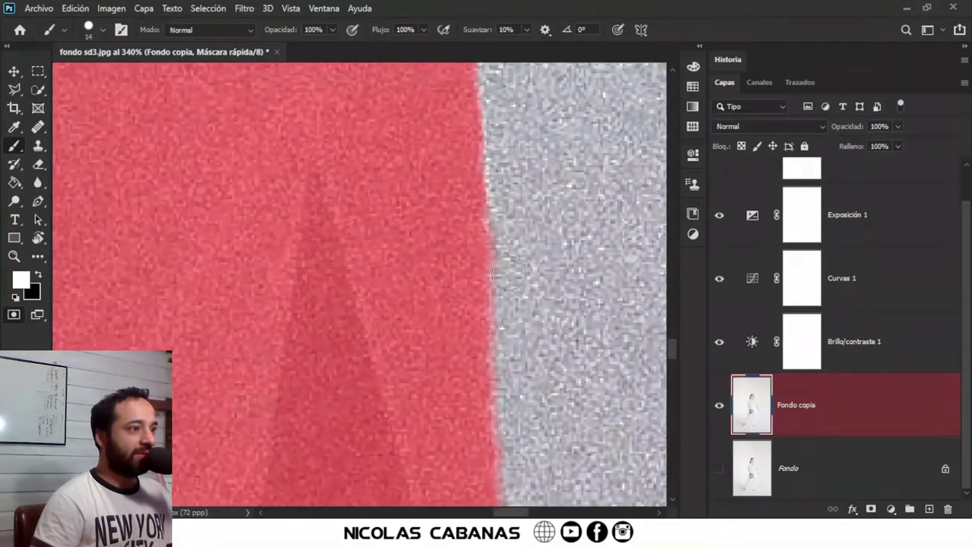
left_click_drag(508, 330, 524, 255)
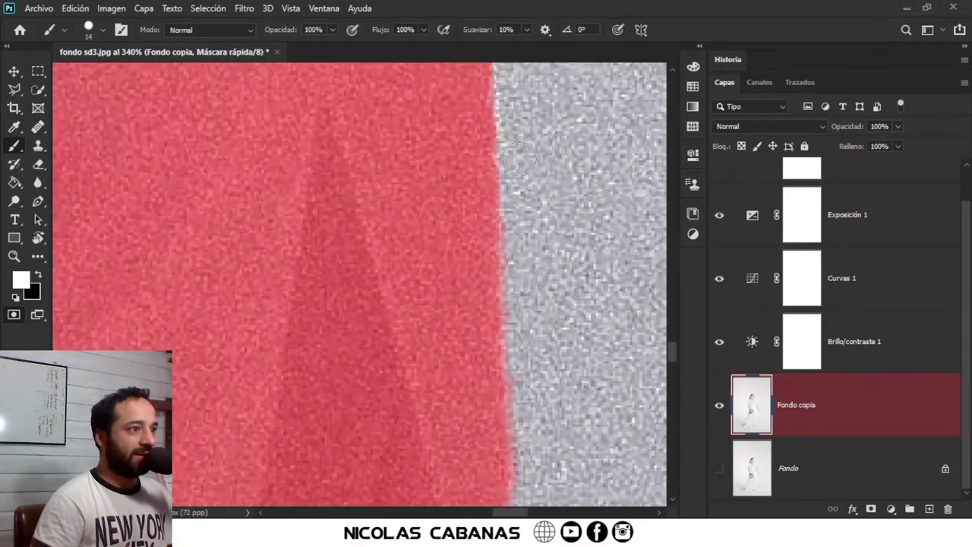
left_click_drag(527, 407, 532, 240)
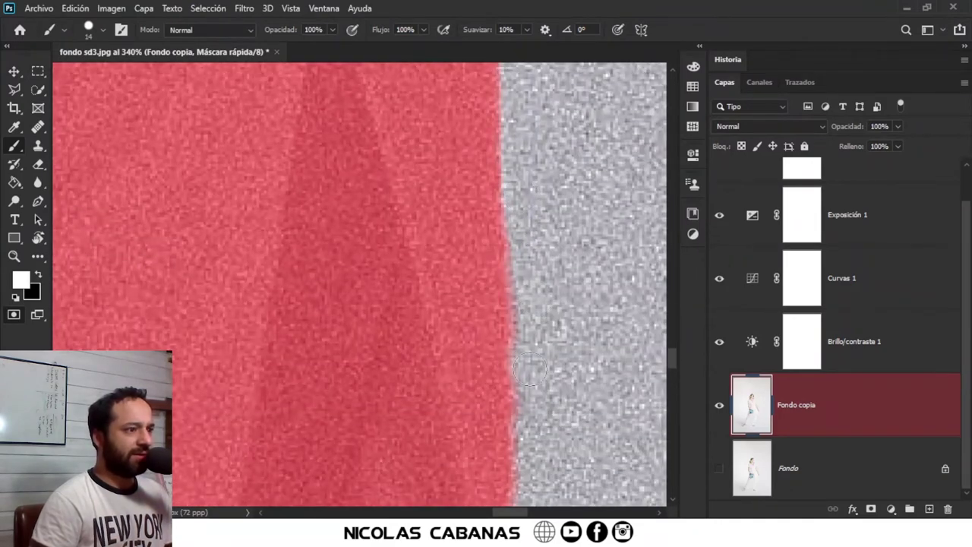
left_click_drag(525, 403, 543, 228)
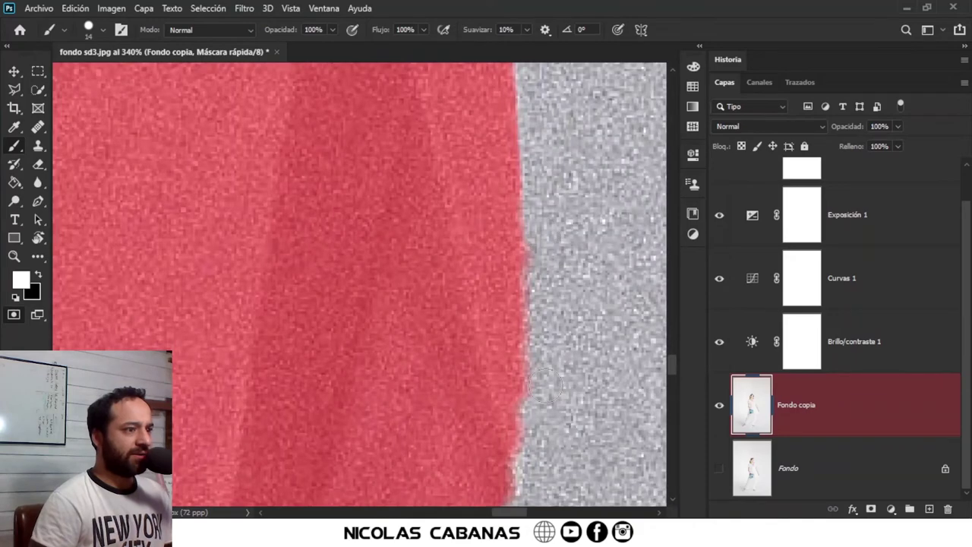
left_click_drag(539, 433, 553, 171)
left_click_drag(517, 266, 555, 139)
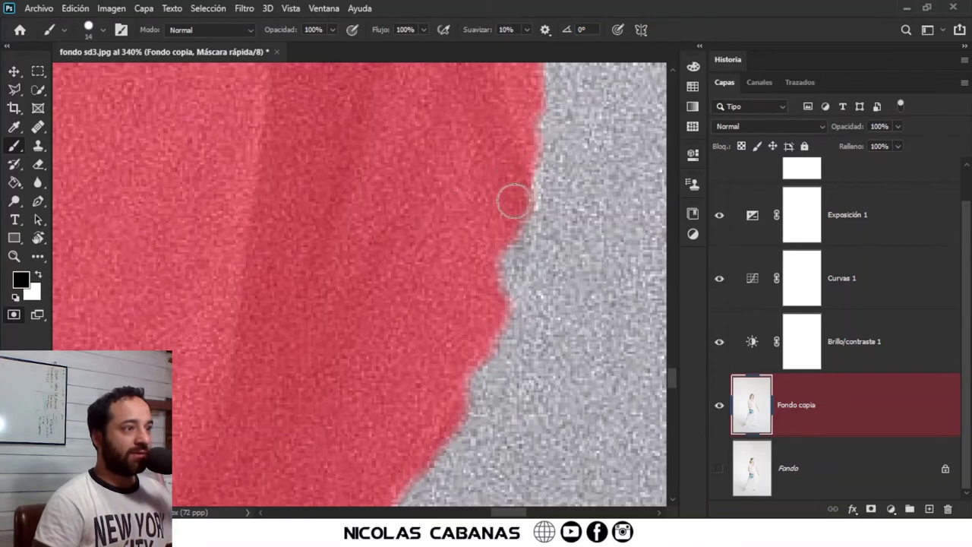
left_click_drag(520, 158, 499, 298)
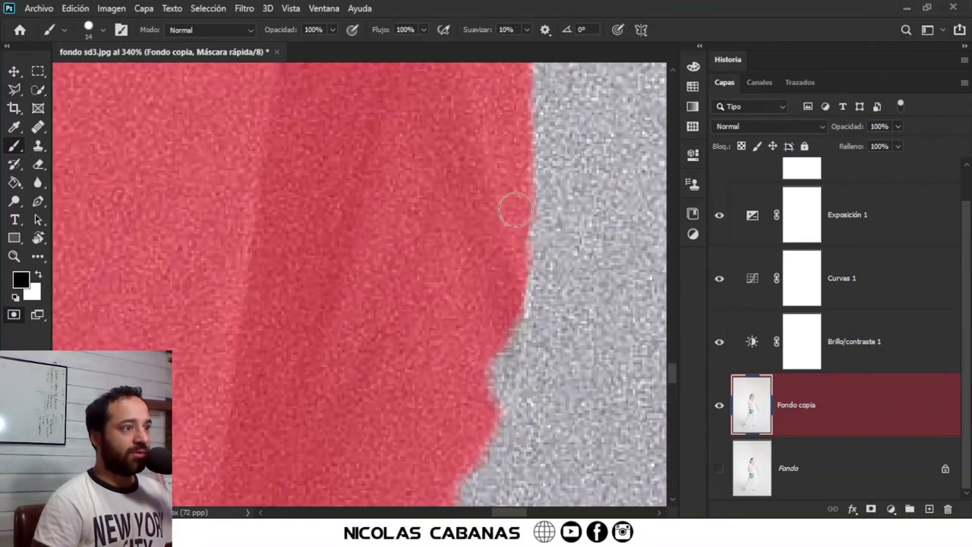
scroll(501, 221, "down", 3)
scroll(488, 232, "down", 1)
- Paint black along the dress edge to fill the notch and smooth the outline
mouse_move(528, 171)
left_mouse_down()
mouse_move(496, 299)
mouse_move(511, 269)
left_mouse_up()
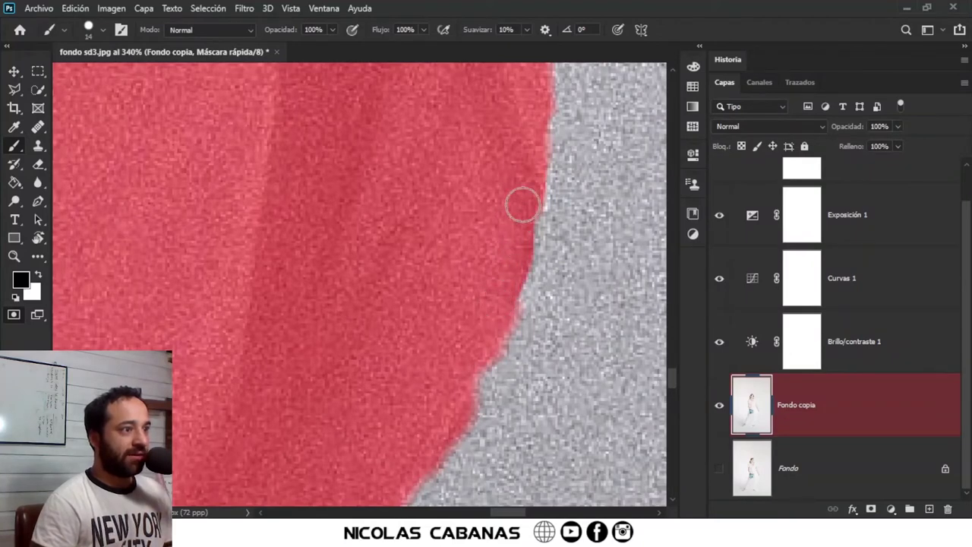
mouse_move(456, 387)
left_mouse_down()
mouse_move(483, 250)
mouse_move(482, 286)
mouse_move(451, 341)
left_mouse_up()
left_click_drag(505, 200, 509, 135)
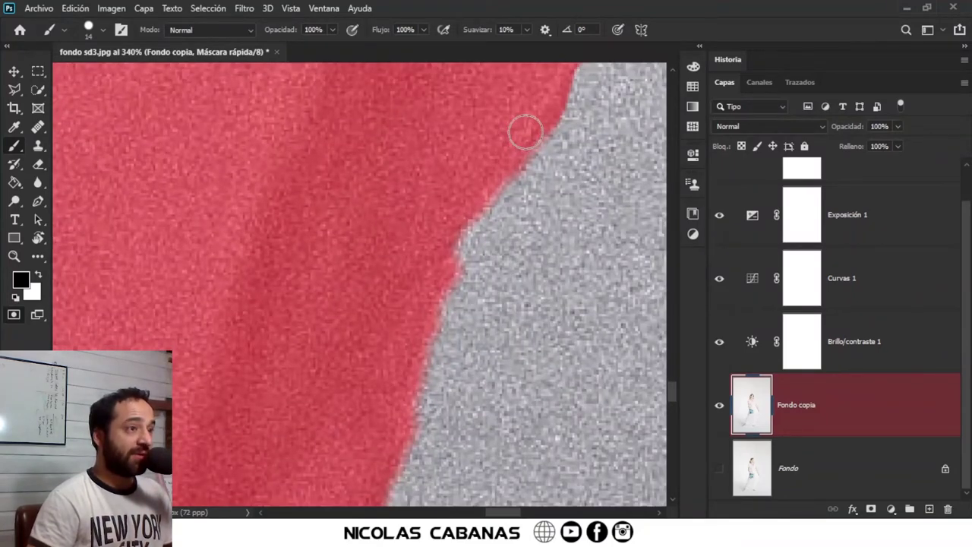
mouse_move(526, 133)
left_mouse_down()
mouse_move(486, 205)
mouse_move(451, 240)
mouse_move(412, 336)
left_mouse_up()
mouse_move(462, 270)
left_mouse_down()
mouse_move(462, 179)
mouse_move(438, 255)
left_mouse_up()
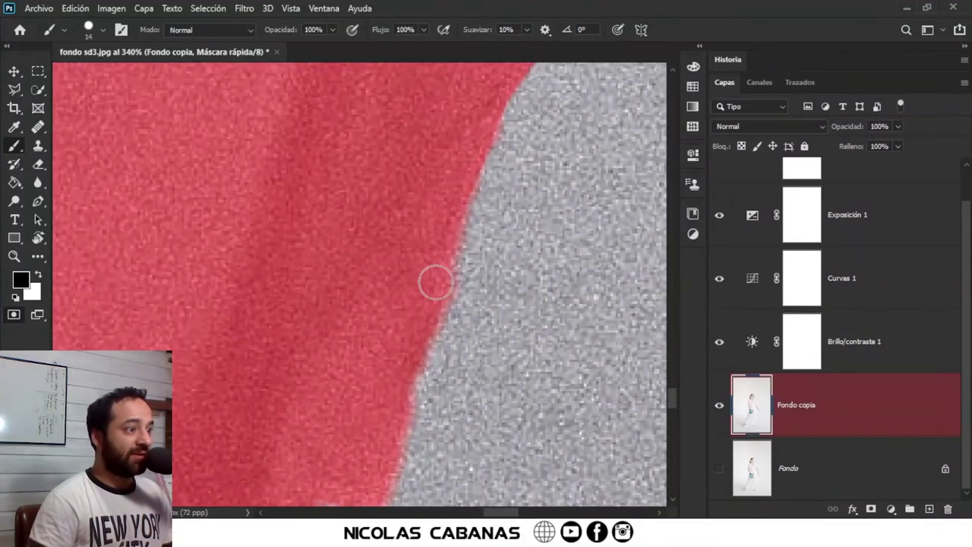
mouse_move(436, 283)
left_mouse_down()
mouse_move(427, 180)
mouse_move(440, 162)
left_mouse_up()
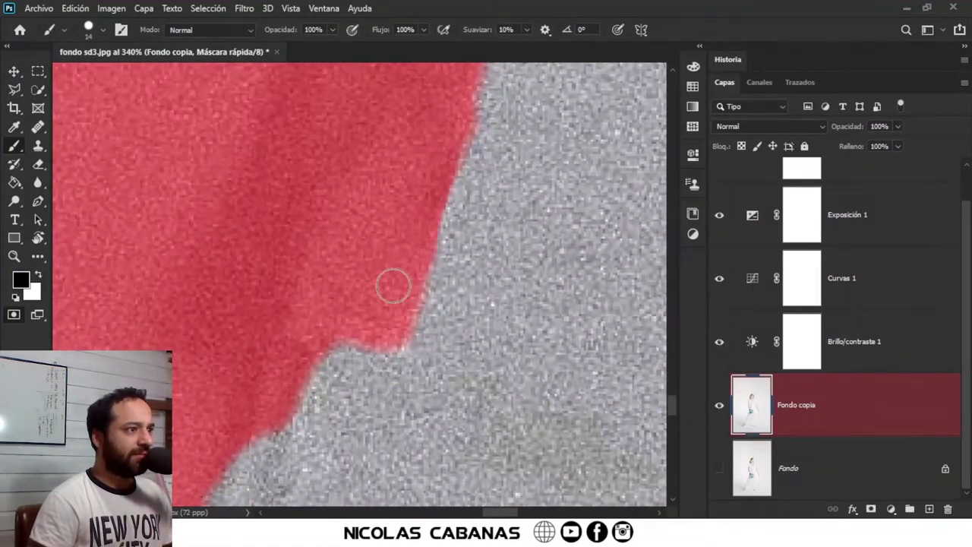
left_click_drag(393, 286, 460, 145)
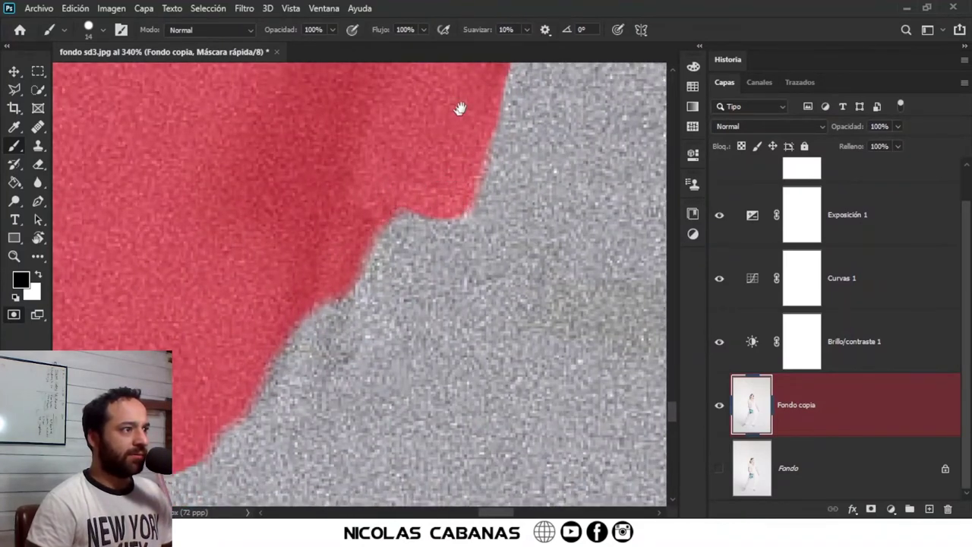
left_click_drag(460, 107, 532, 32)
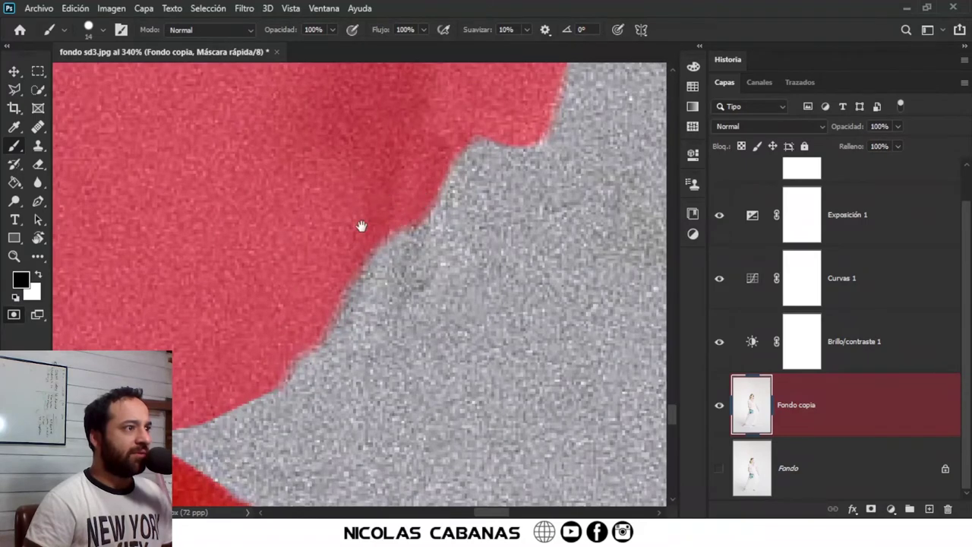
left_click_drag(361, 225, 452, 154)
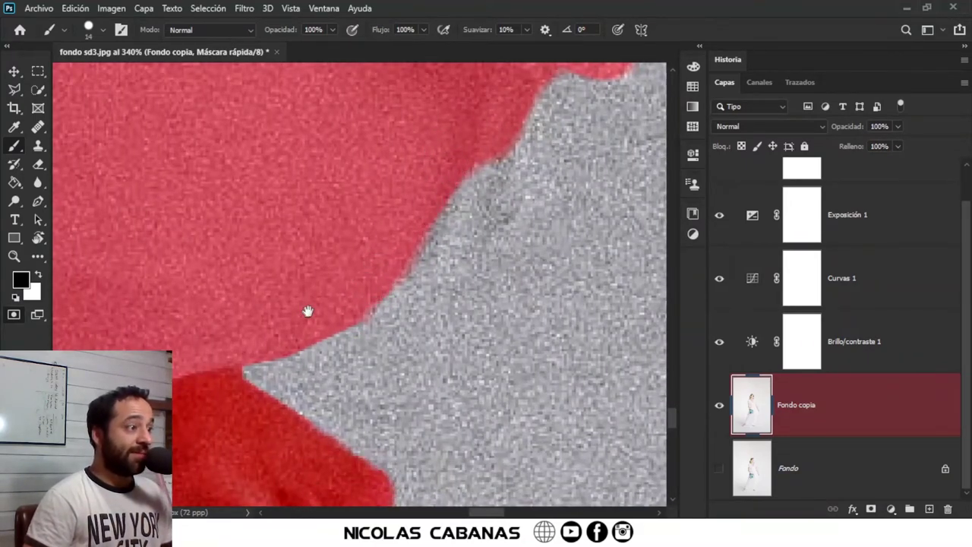
- Switch to white and erase mask spill over the floor shadow by the foot
left_click_drag(309, 311, 449, 254)
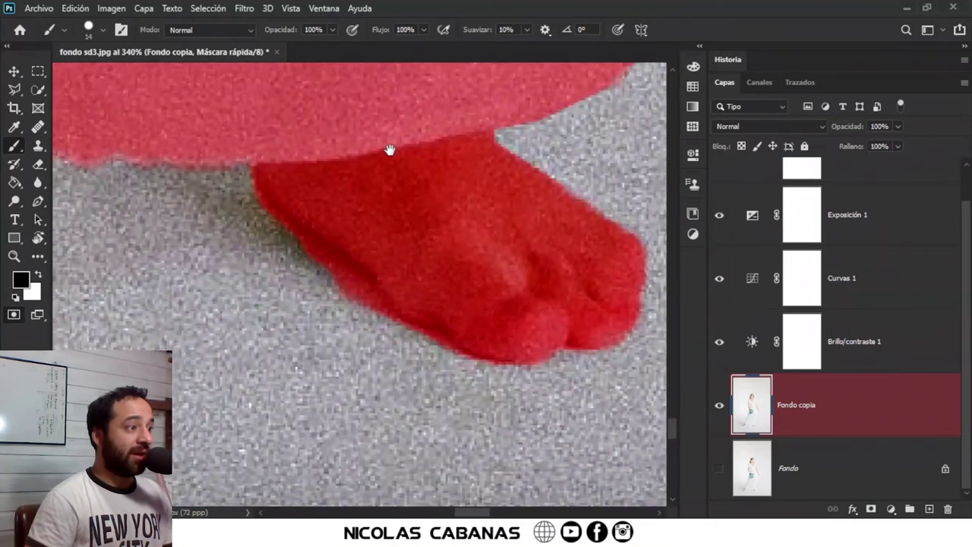
left_click_drag(292, 306, 402, 183)
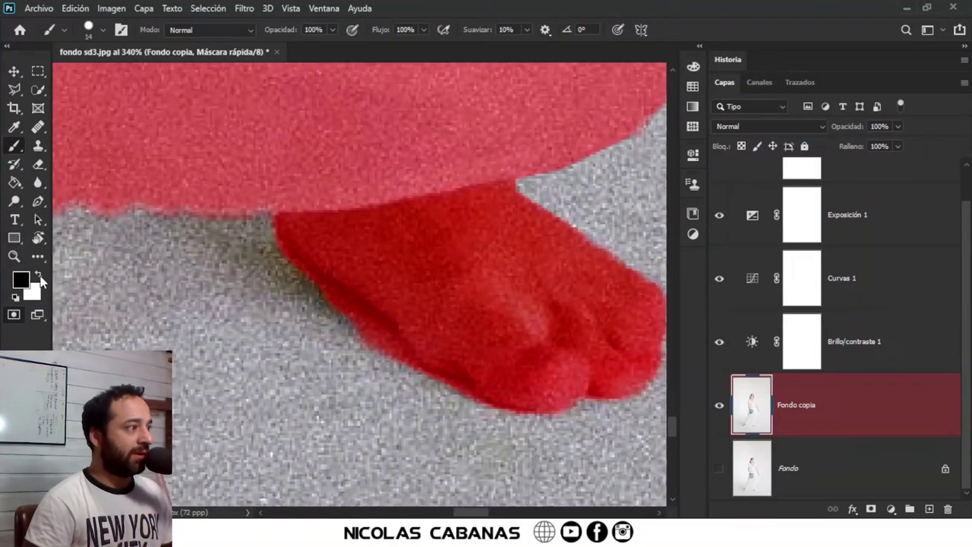
left_click(38, 277)
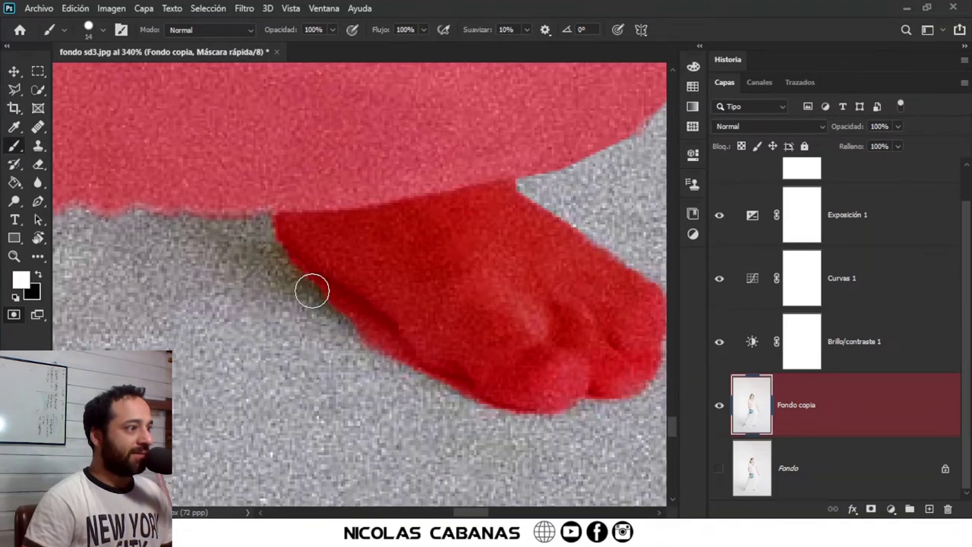
mouse_move(311, 290)
left_mouse_down()
mouse_move(377, 337)
mouse_move(400, 370)
left_mouse_up()
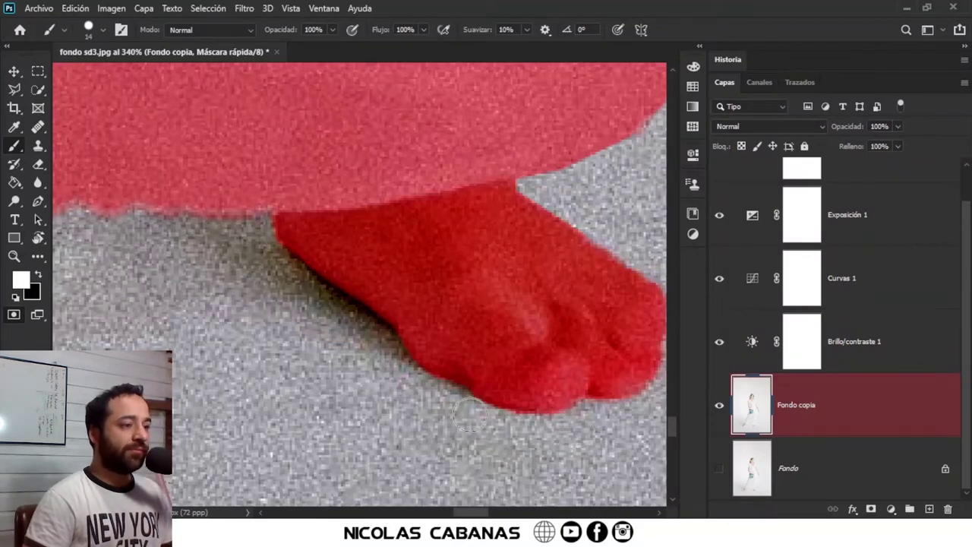
left_click_drag(507, 395, 349, 352)
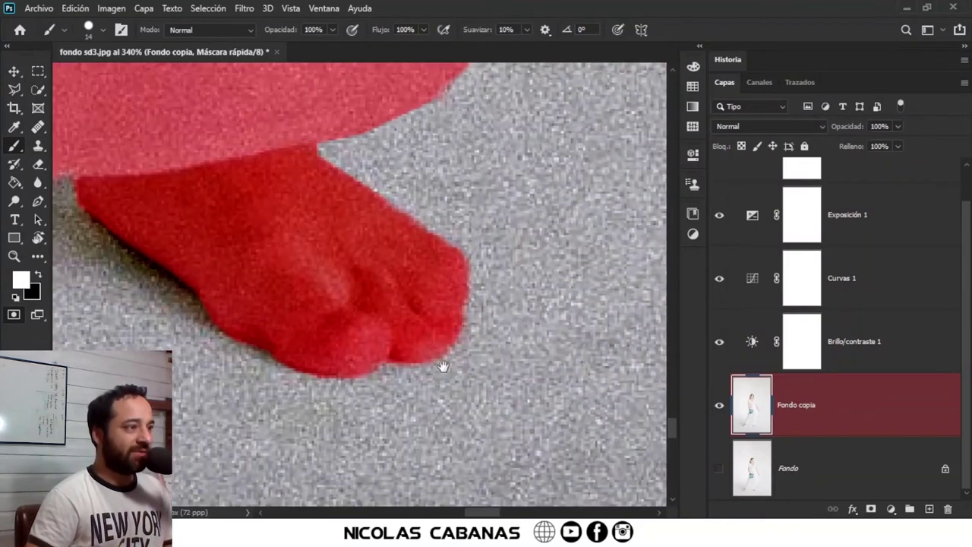
- Switch back to black and paint the mask along the hem and foot, filling the gap
mouse_move(397, 195)
left_mouse_down()
mouse_move(390, 278)
mouse_move(467, 304)
left_mouse_up()
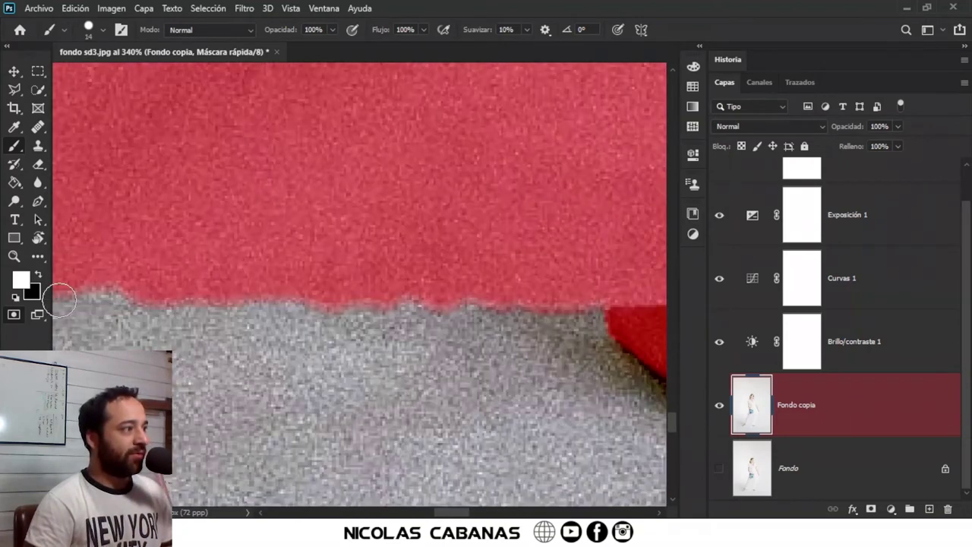
left_click(38, 277)
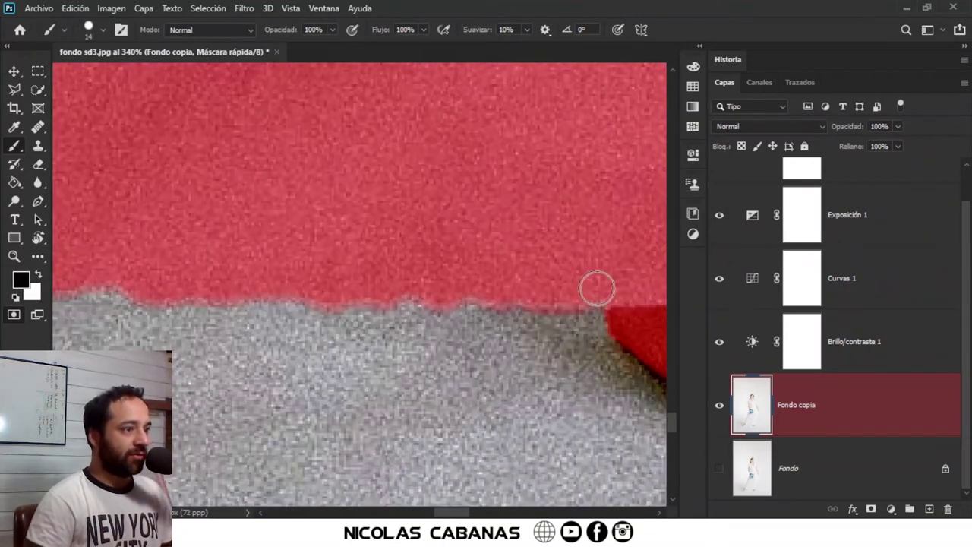
left_click(387, 292, "shift")
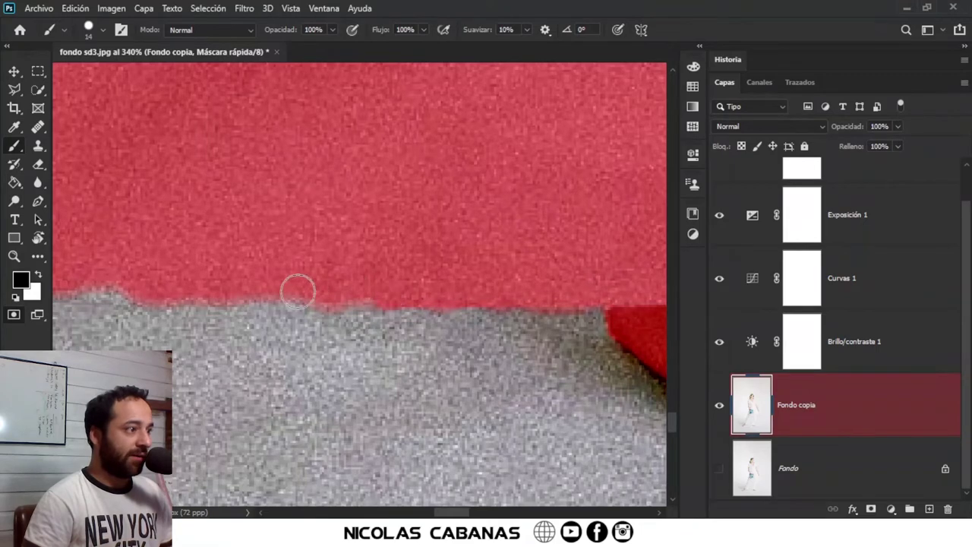
mouse_move(235, 291)
left_mouse_down()
mouse_move(482, 280)
mouse_move(395, 275)
mouse_move(342, 258)
mouse_move(283, 270)
mouse_move(392, 278)
left_mouse_up()
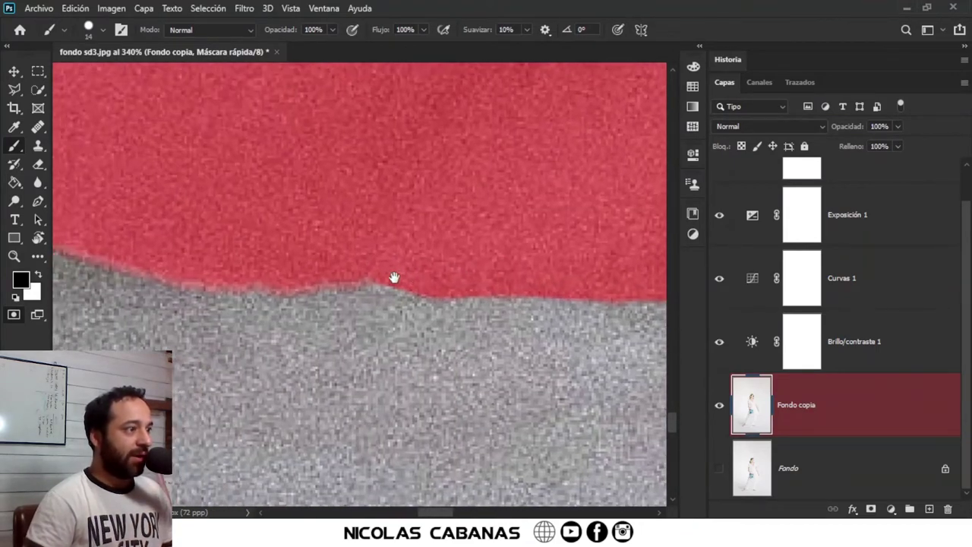
mouse_move(215, 272)
left_mouse_down()
mouse_move(462, 293)
mouse_move(382, 276)
mouse_move(489, 302)
mouse_move(423, 271)
mouse_move(293, 250)
mouse_move(282, 236)
mouse_move(410, 235)
mouse_move(432, 210)
left_mouse_up()
mouse_move(380, 295)
left_mouse_down()
mouse_move(537, 148)
mouse_move(378, 322)
mouse_move(319, 365)
left_mouse_up()
left_click_drag(357, 340, 440, 267)
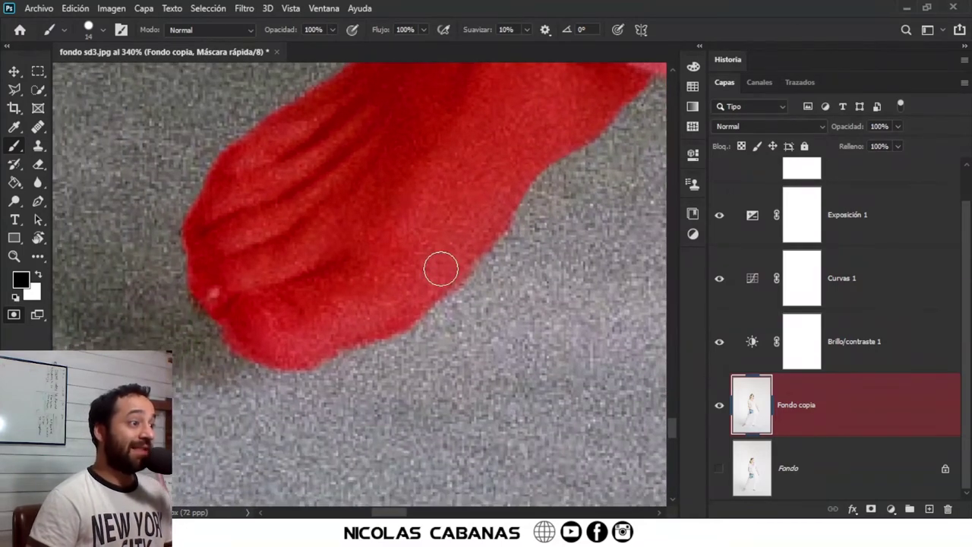
mouse_move(393, 319)
left_mouse_down()
mouse_move(297, 344)
mouse_move(407, 325)
mouse_move(343, 337)
mouse_move(406, 212)
left_mouse_up()
scroll(346, 307, "up", 1)
scroll(365, 304, "up", 2)
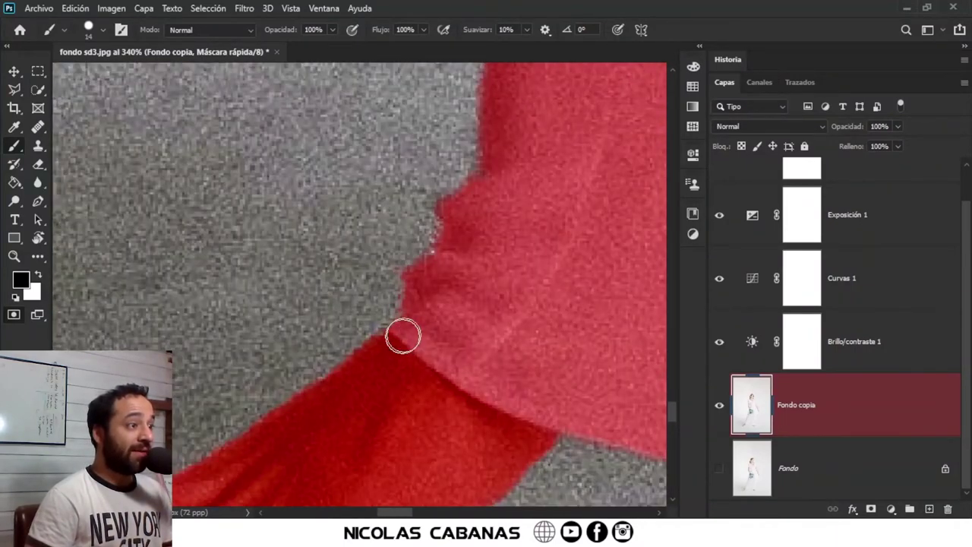
left_click_drag(402, 336, 422, 297)
- Continue refining the mask up the dress's left edge near the fold
left_click_drag(493, 272, 473, 329)
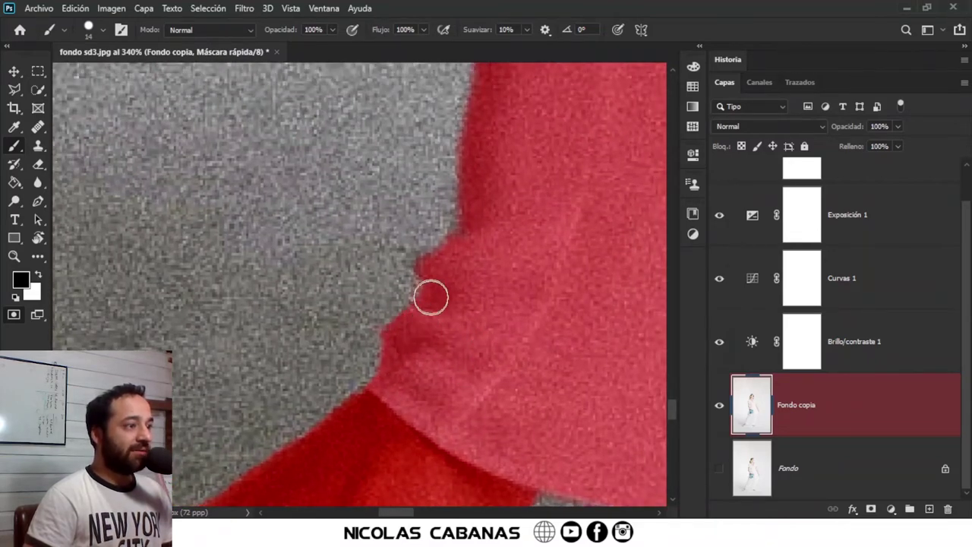
left_click_drag(455, 260, 463, 310)
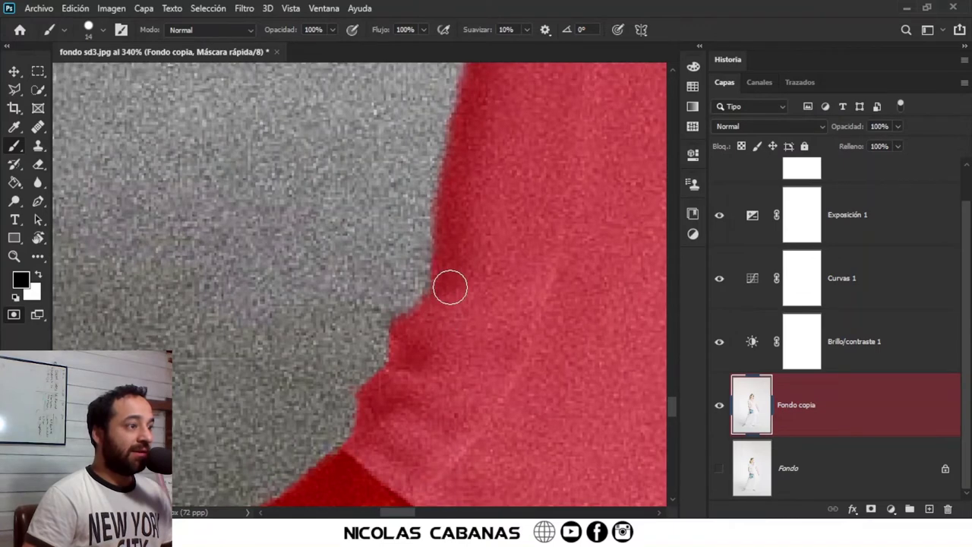
left_click_drag(494, 227, 442, 342)
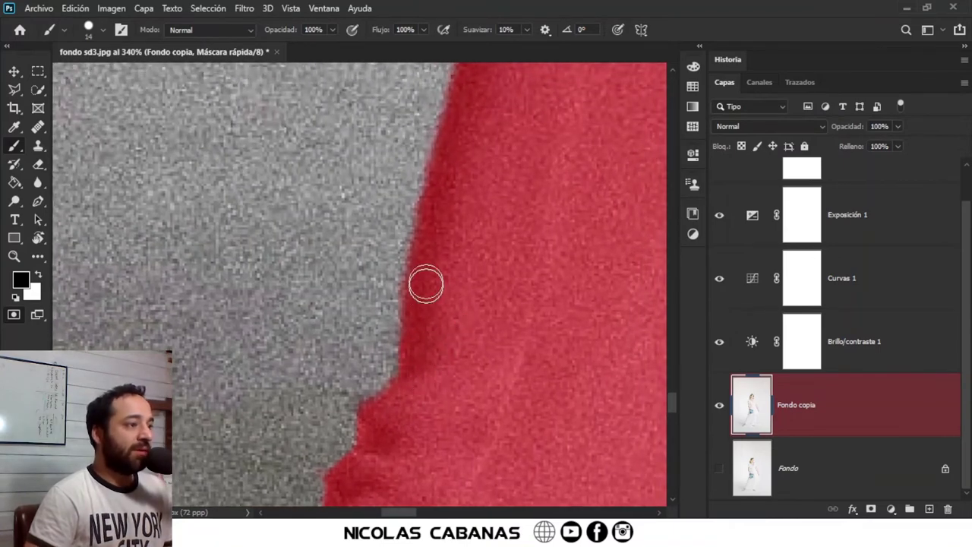
scroll(435, 273, "down", 4)
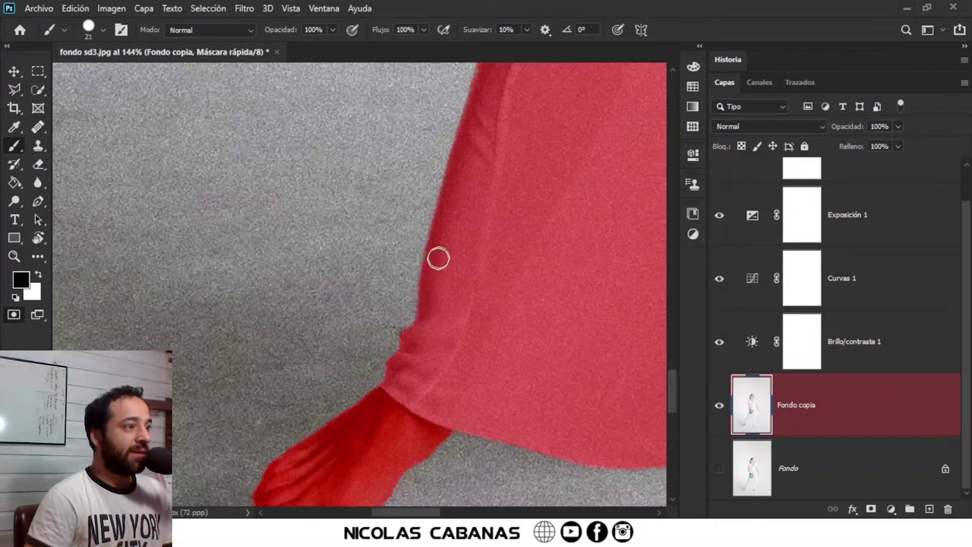
- Resize the mask brush to 34 px with hardness back at 100%
right_click(429, 214)
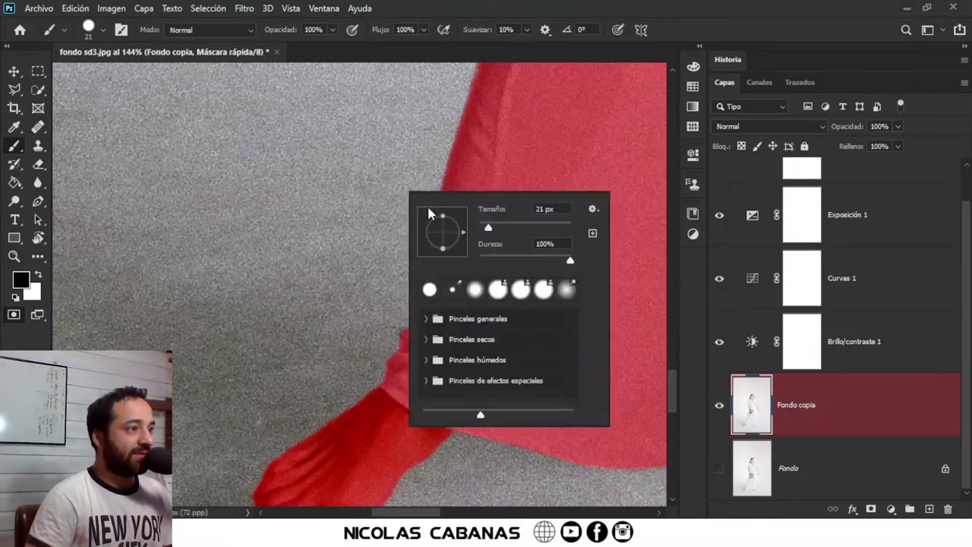
left_click(518, 157)
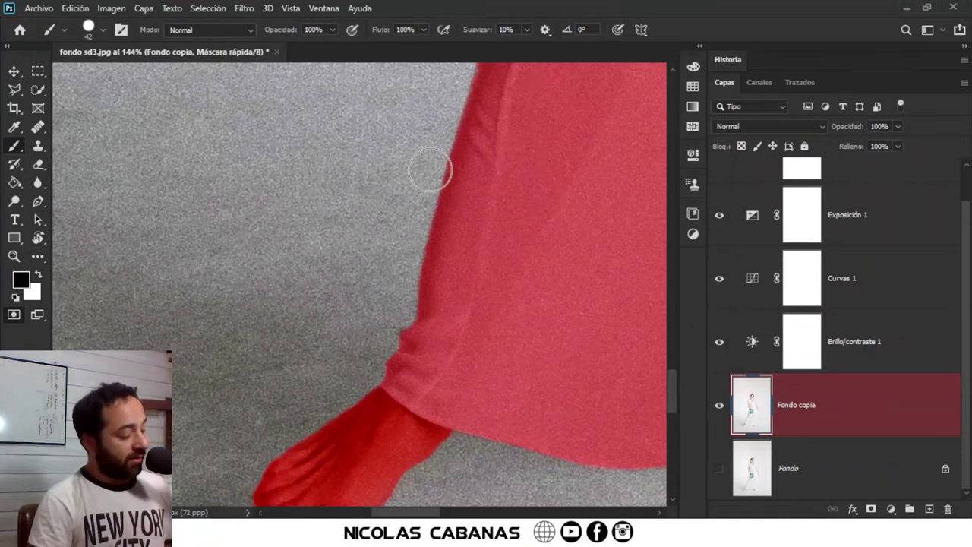
right_click(302, 173, "alt")
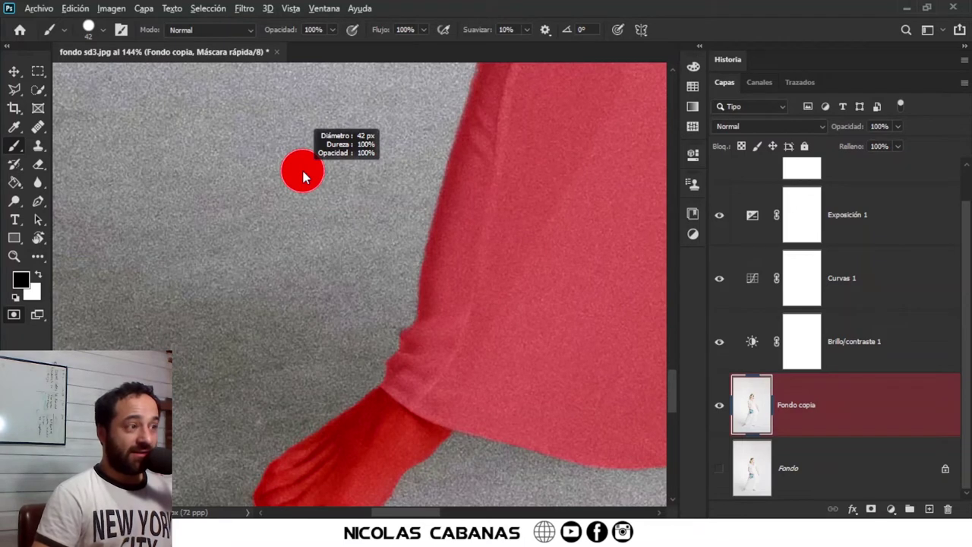
right_click(302, 173, "alt")
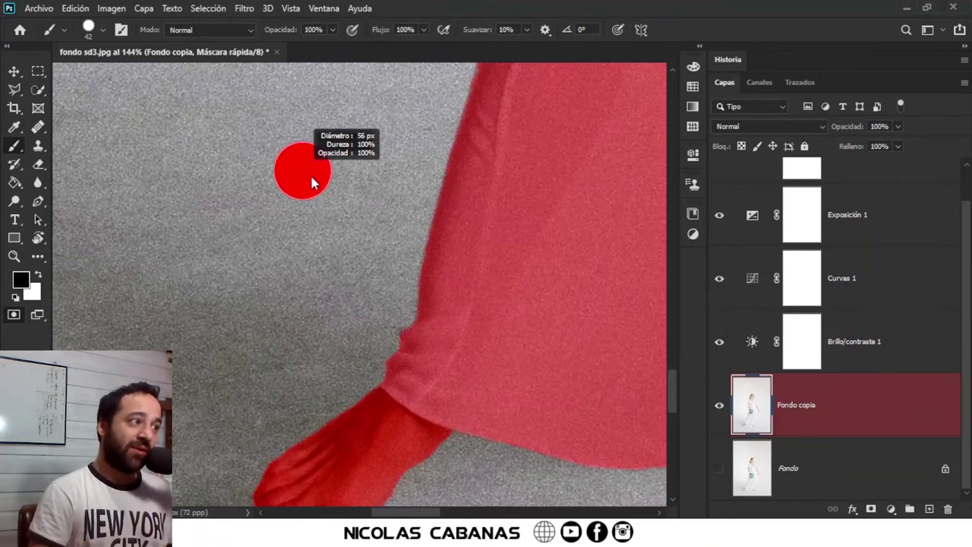
mouse_move(311, 182)
left_mouse_down()
mouse_move(298, 168)
mouse_move(308, 31)
left_mouse_up()
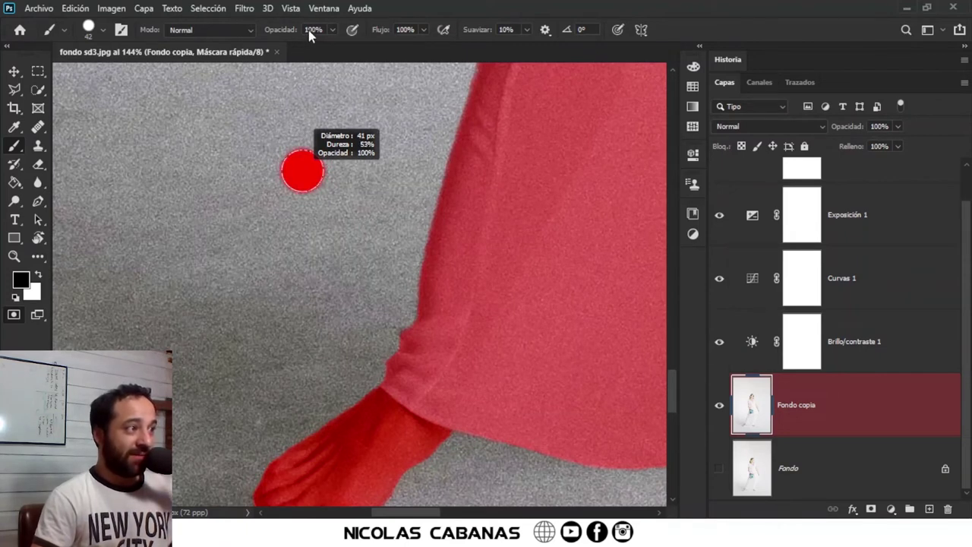
left_click_drag(313, 129, 301, 247)
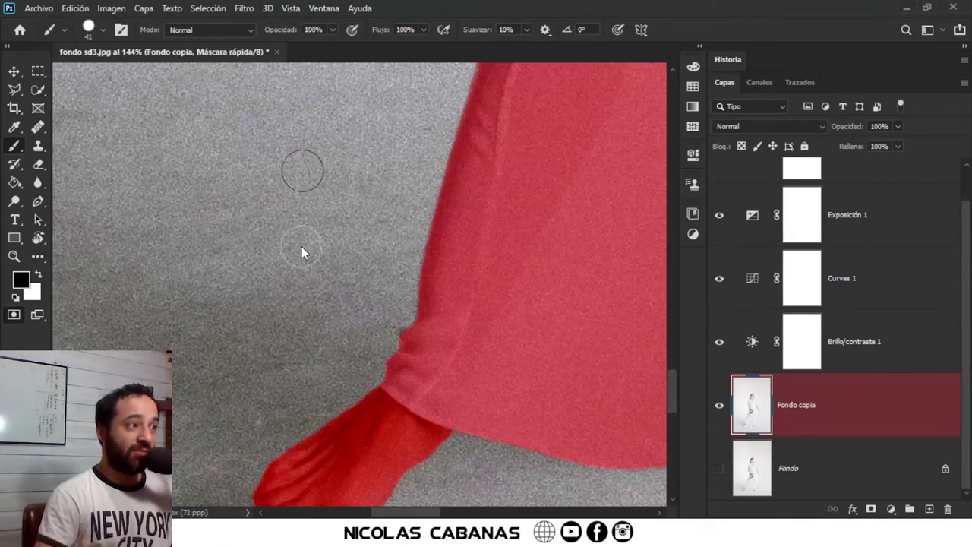
right_click(349, 204)
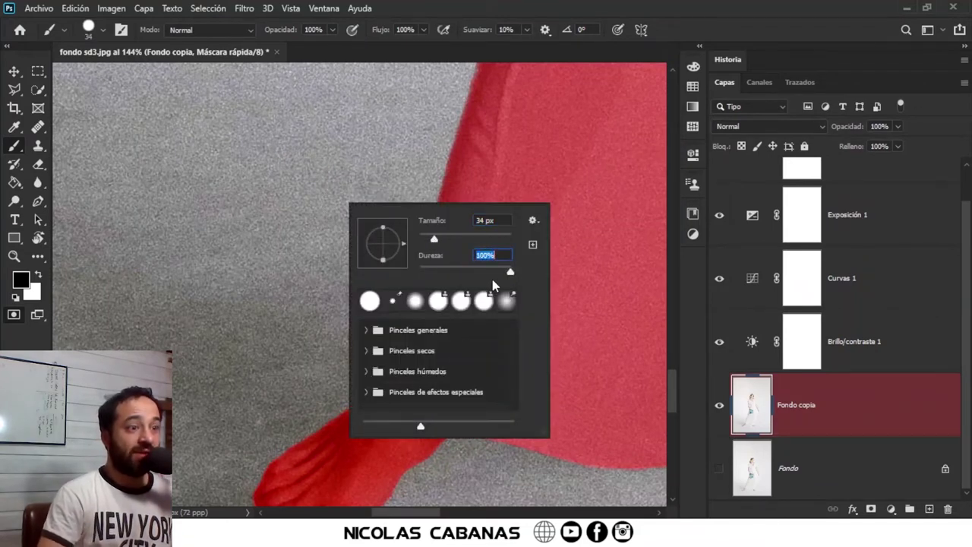
key("Return")
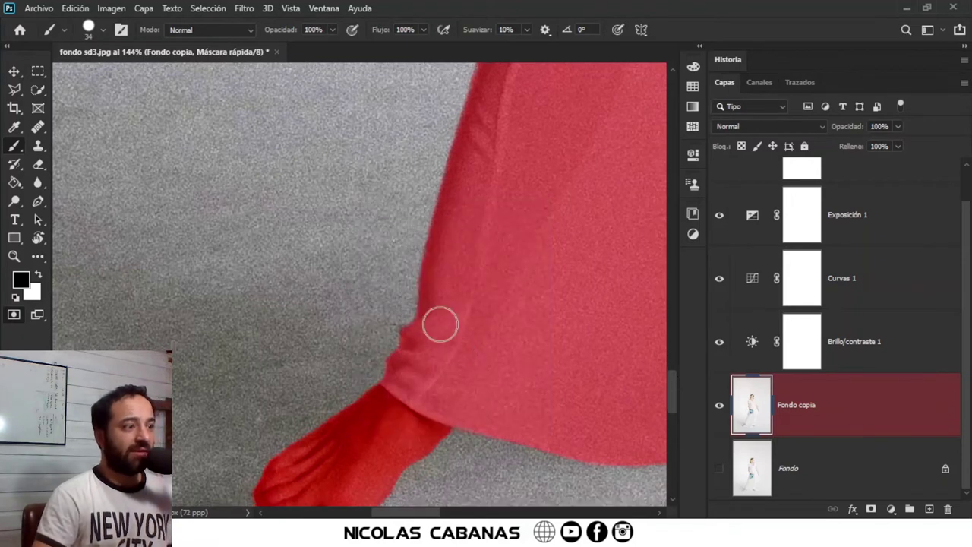
- Undo a stray mask dot, then pan up the skirt edge toward the arm and bouquet
left_click(377, 274)
key("ctrl+z")
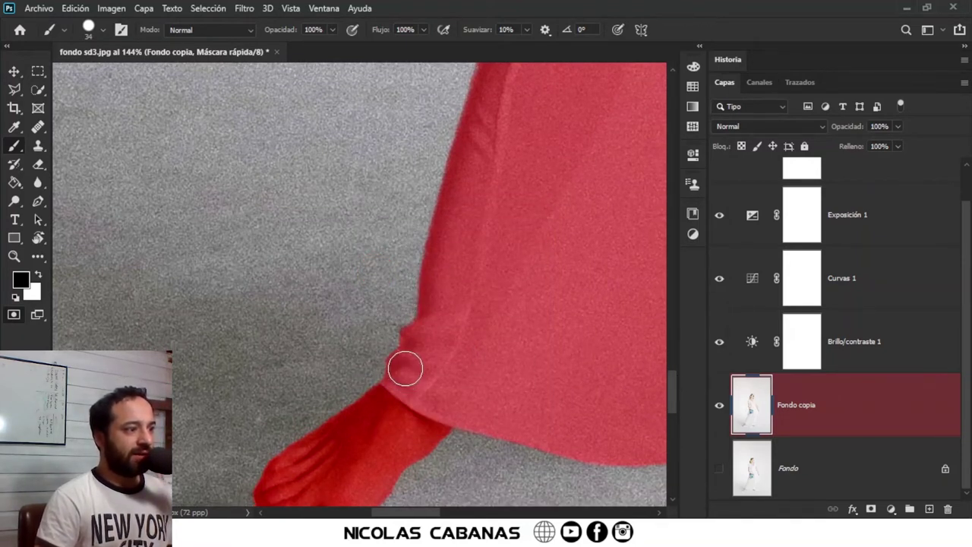
left_click_drag(457, 310, 462, 370)
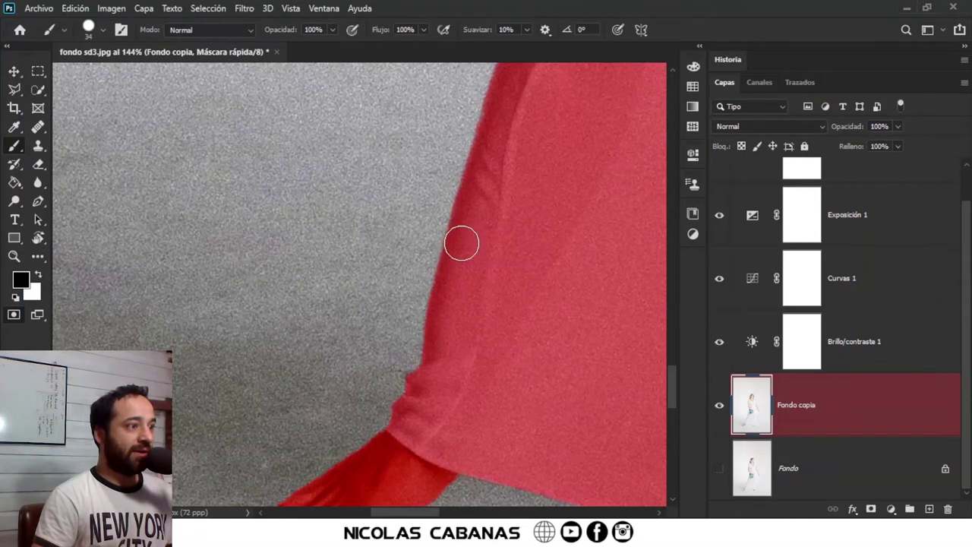
left_click_drag(478, 190, 490, 332)
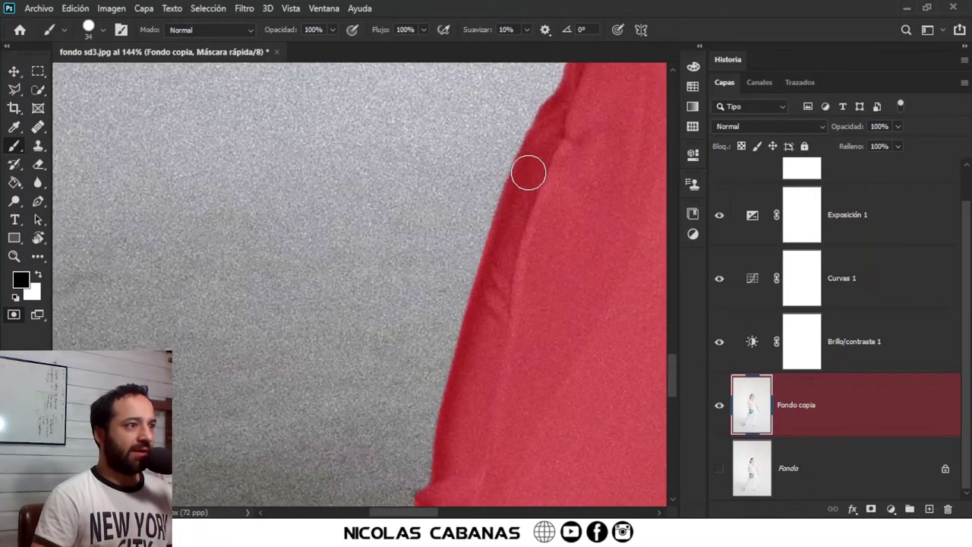
left_click_drag(528, 173, 536, 295)
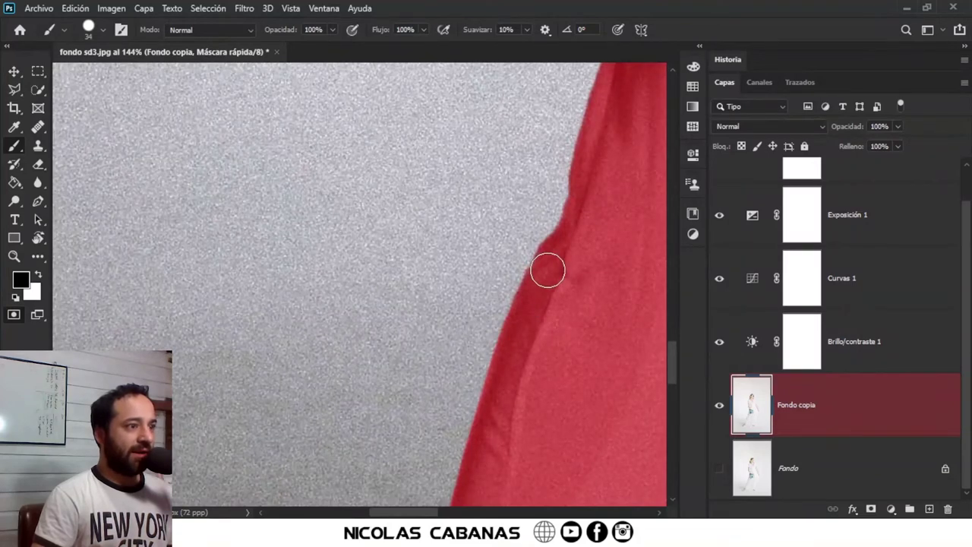
left_click_drag(564, 250, 559, 322)
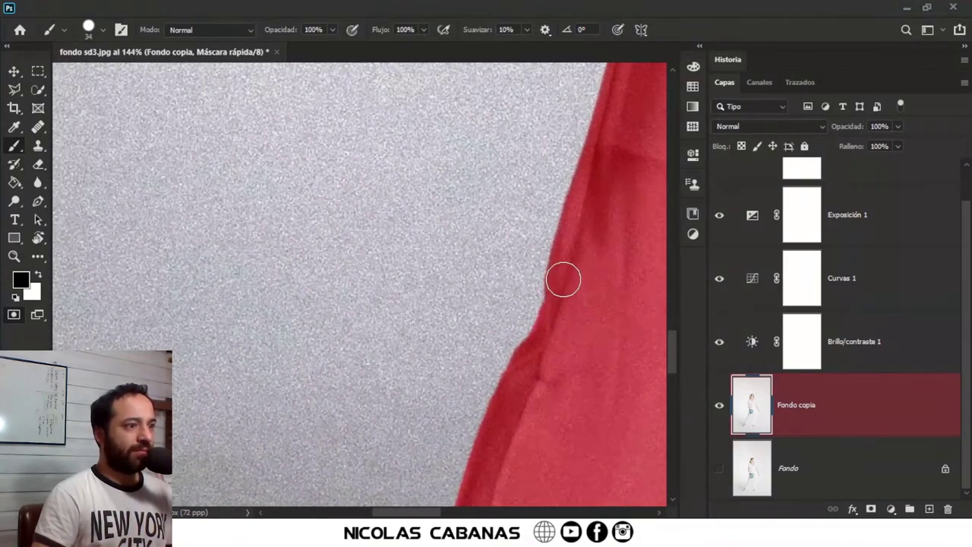
left_click_drag(599, 202, 530, 399)
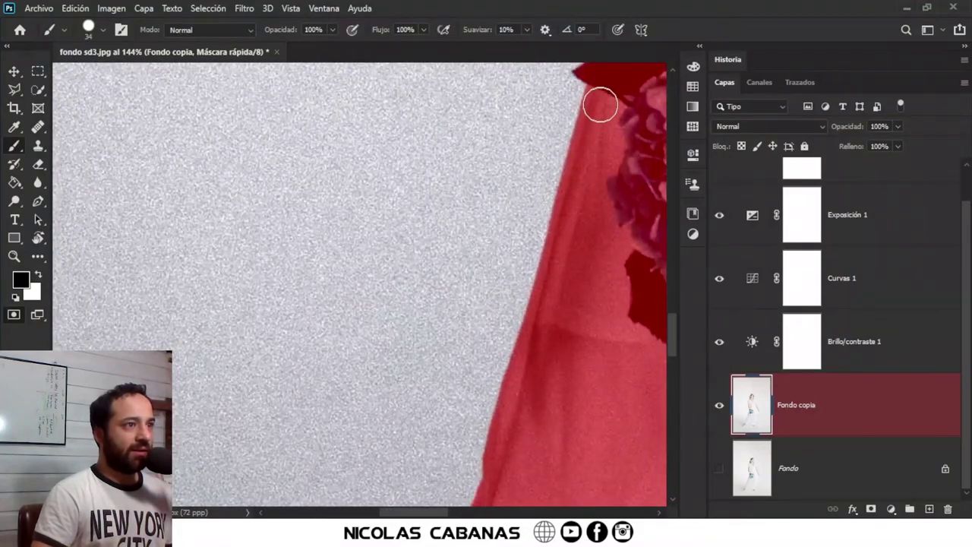
left_click_drag(600, 91, 476, 505)
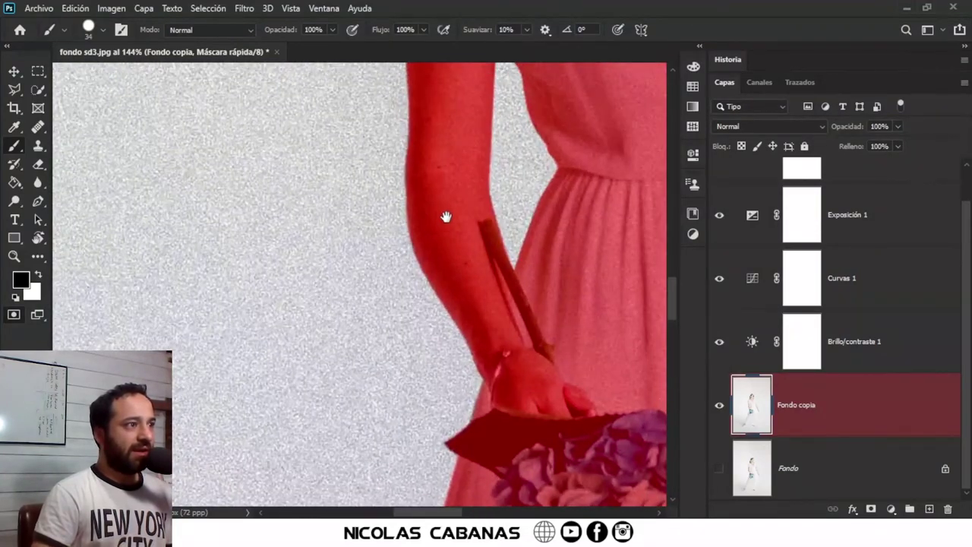
- Zoom and pan over the shoulder, sleeve, face and top of the hair to review the mask
mouse_move(446, 217)
left_mouse_down()
mouse_move(425, 412)
mouse_move(445, 321)
left_mouse_up()
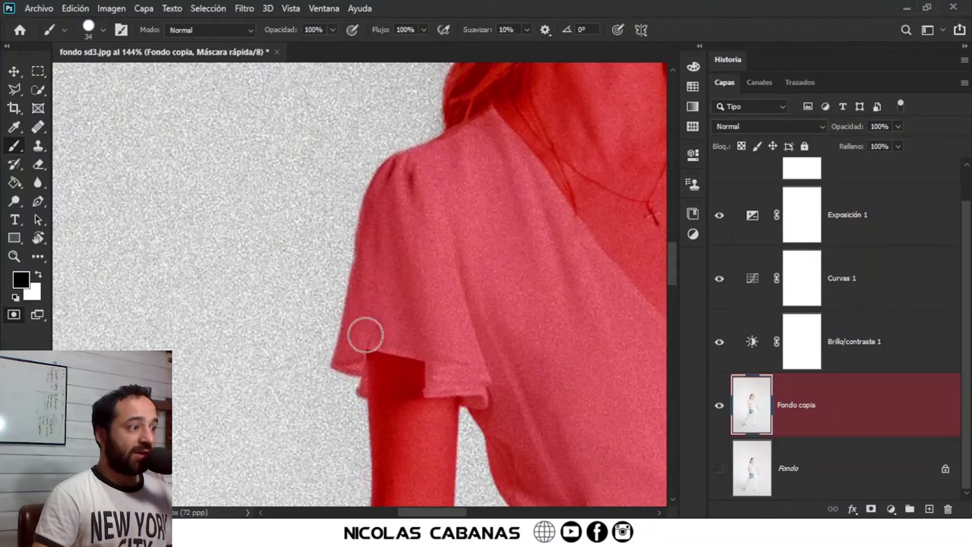
scroll(366, 267, "up", 3)
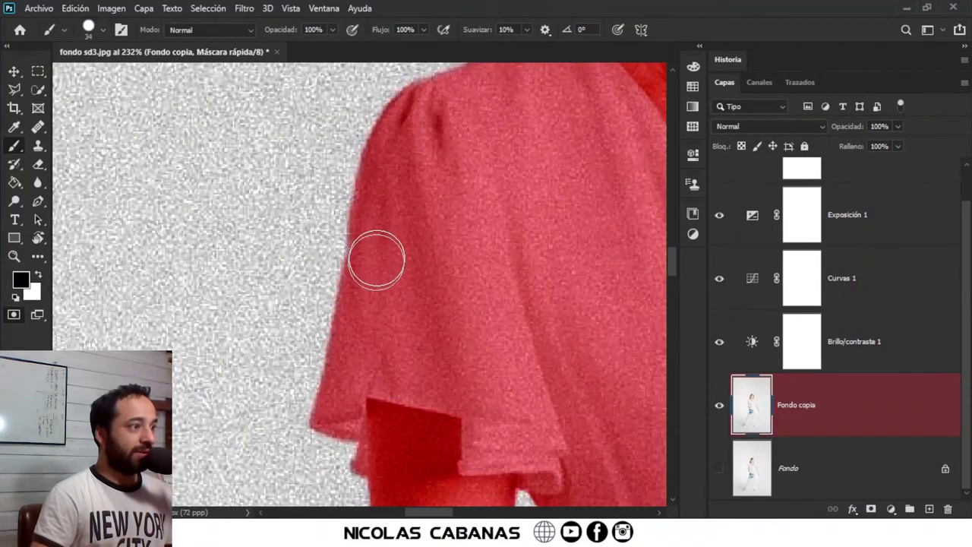
scroll(377, 277, "down", 2)
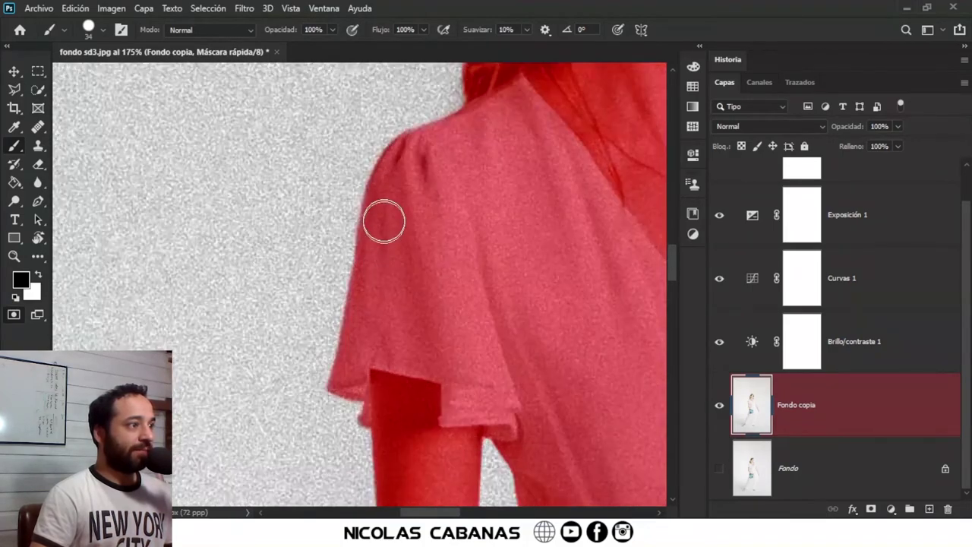
scroll(384, 221, "down", 2)
mouse_move(413, 221)
left_mouse_down()
mouse_move(458, 364)
mouse_move(426, 441)
left_mouse_up()
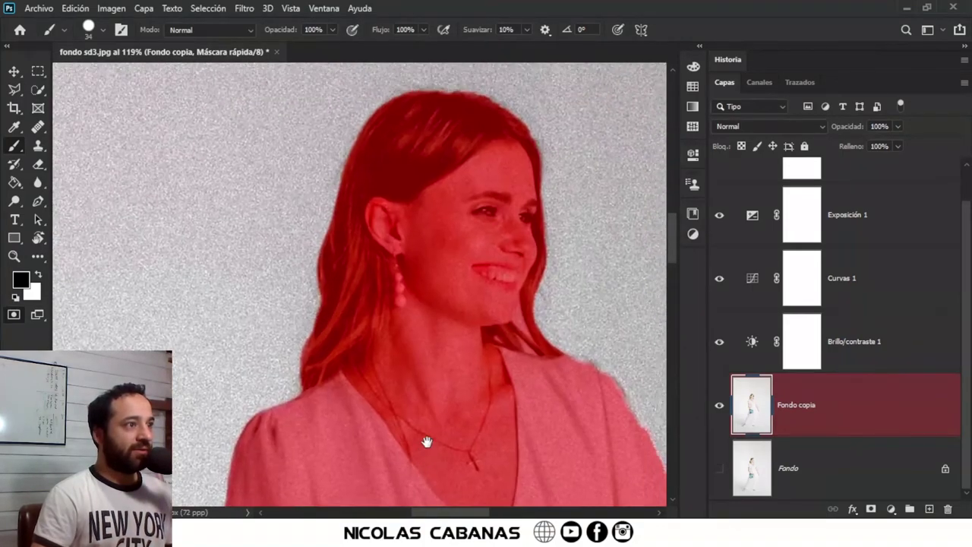
left_click_drag(495, 210, 494, 278)
scroll(494, 277, "up", 2)
scroll(481, 147, "up", 2)
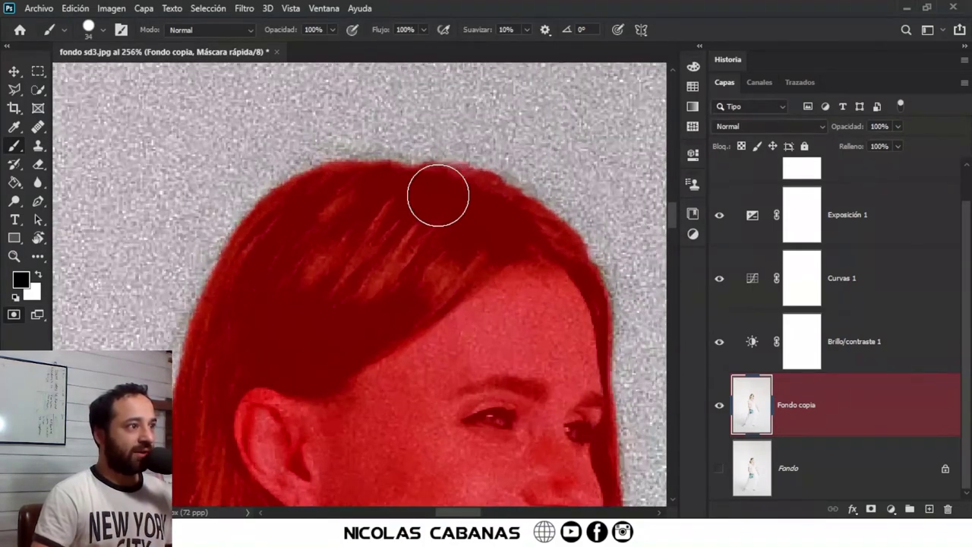
scroll(482, 218, "down", 2)
scroll(534, 363, "down", 2)
- Center the face and upper body, then pick the Polygonal Lasso tool for the neck edge
left_click_drag(508, 415, 476, 174)
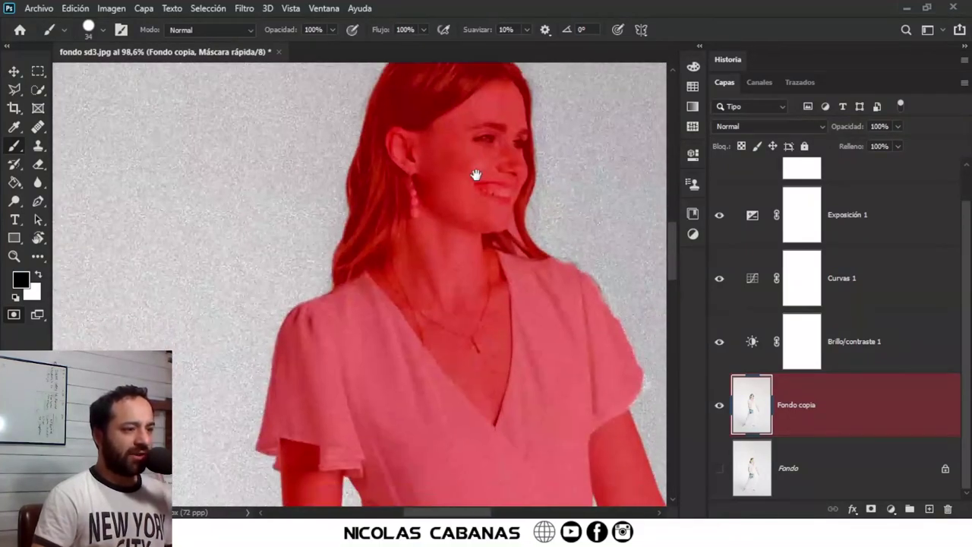
scroll(476, 175, "up", 2)
scroll(524, 220, "up", 2)
scroll(501, 240, "up", 3)
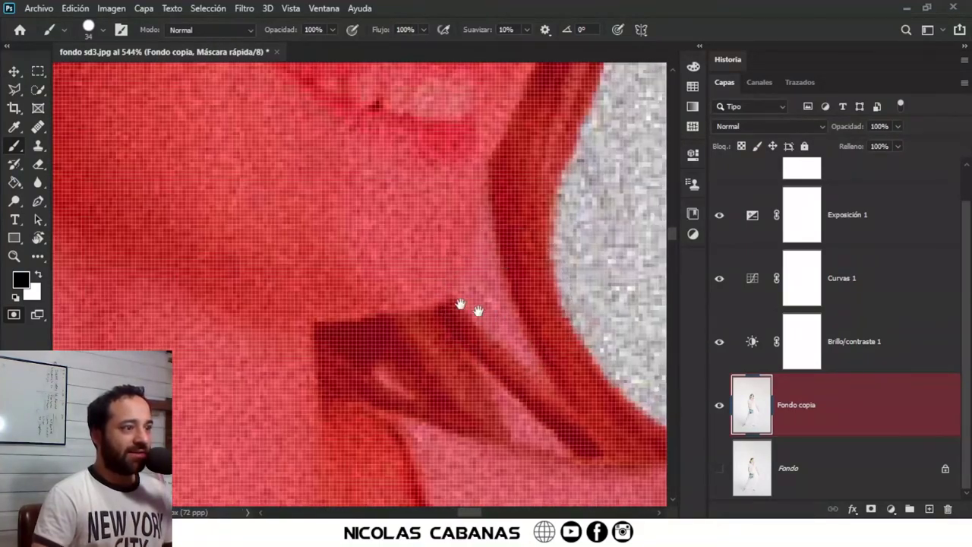
scroll(460, 304, "down", 1)
scroll(419, 271, "down", 1)
scroll(304, 266, "down", 1)
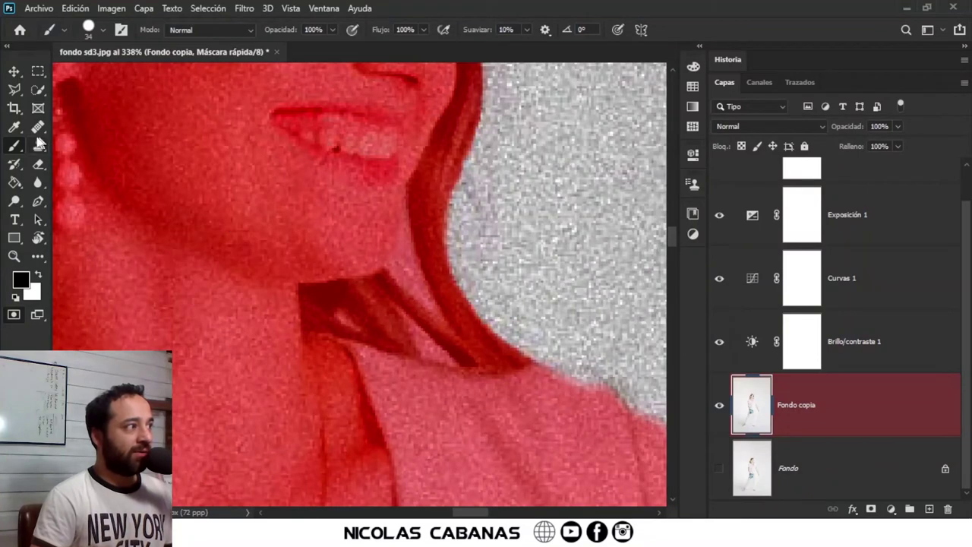
left_click(18, 89)
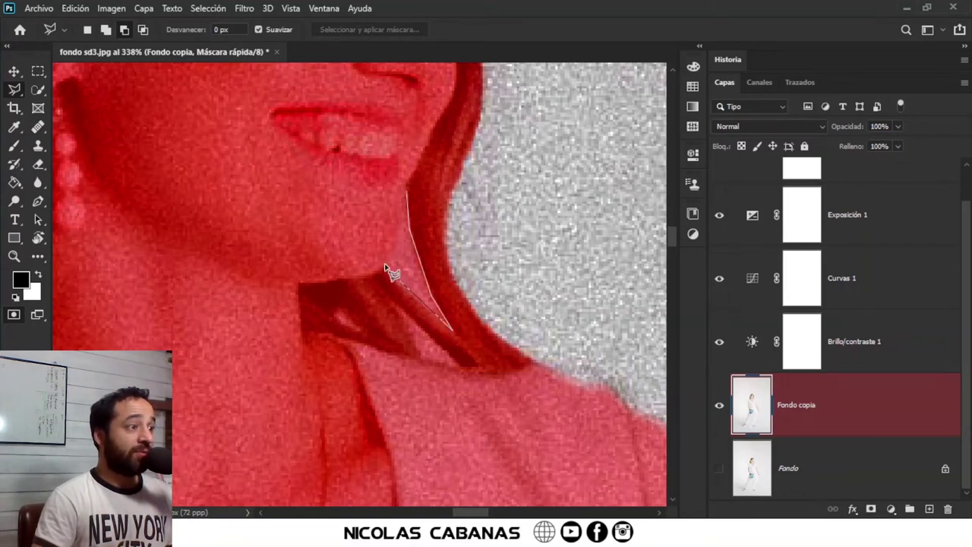
- Cancel the lasso outline and lighten the Quick Mask tint to 25% opacity
key("Escape")
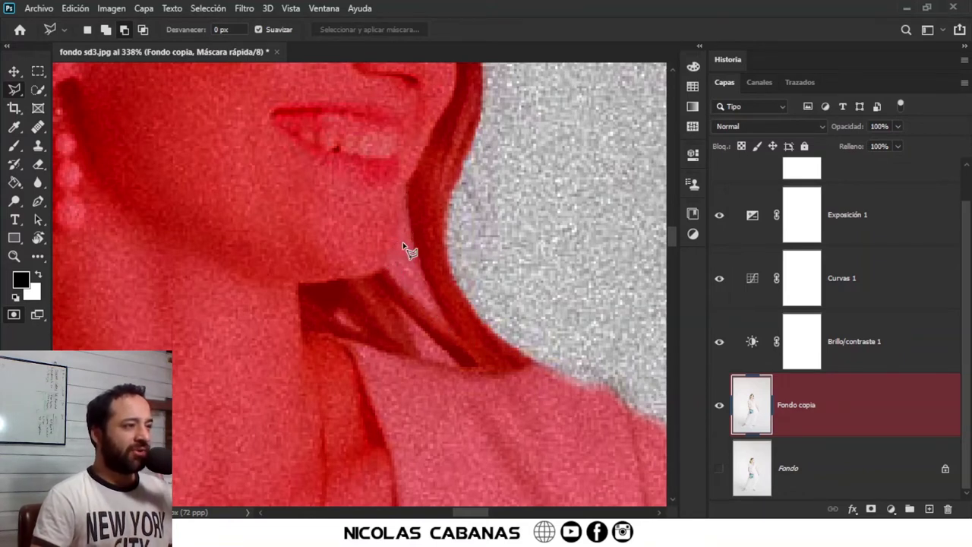
double_click(14, 315)
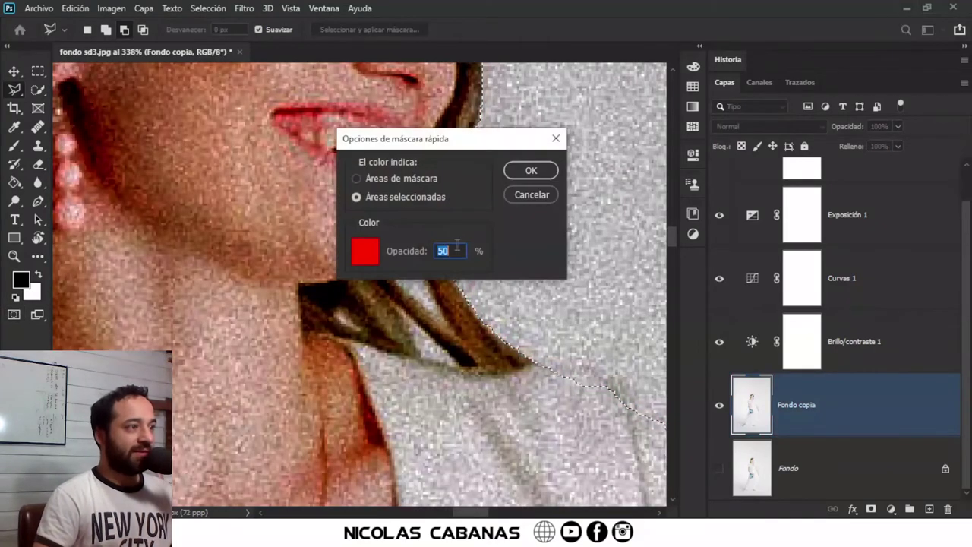
type("25")
left_click(531, 170)
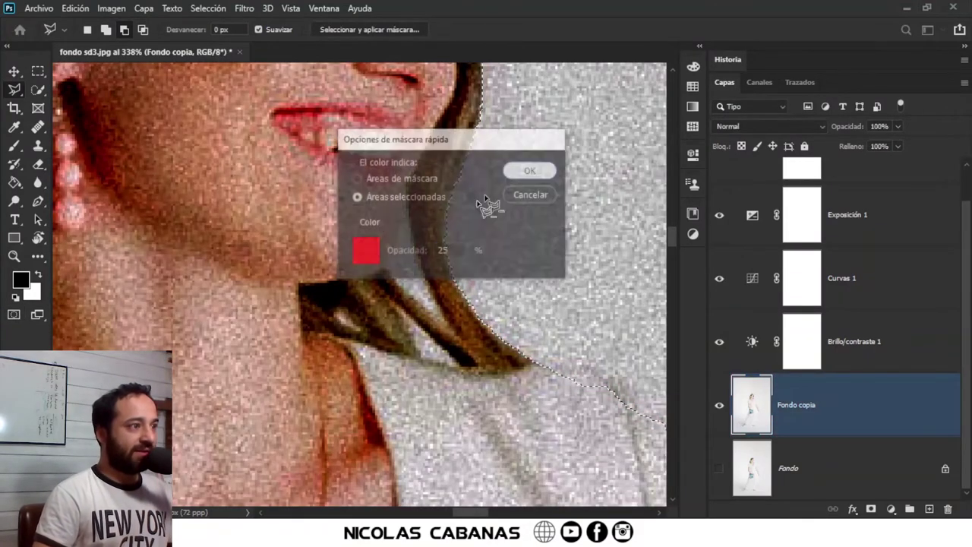
left_click(13, 315)
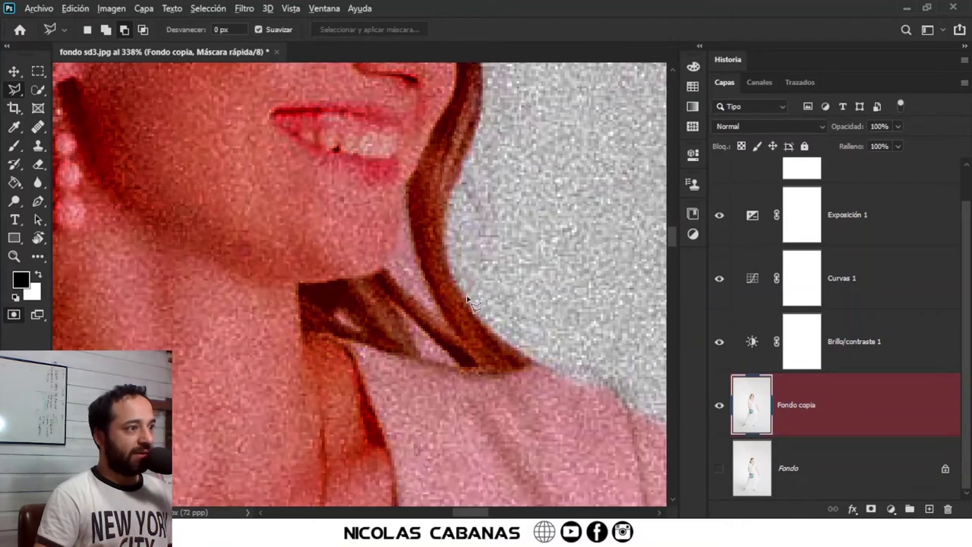
scroll(379, 216, "up", 2)
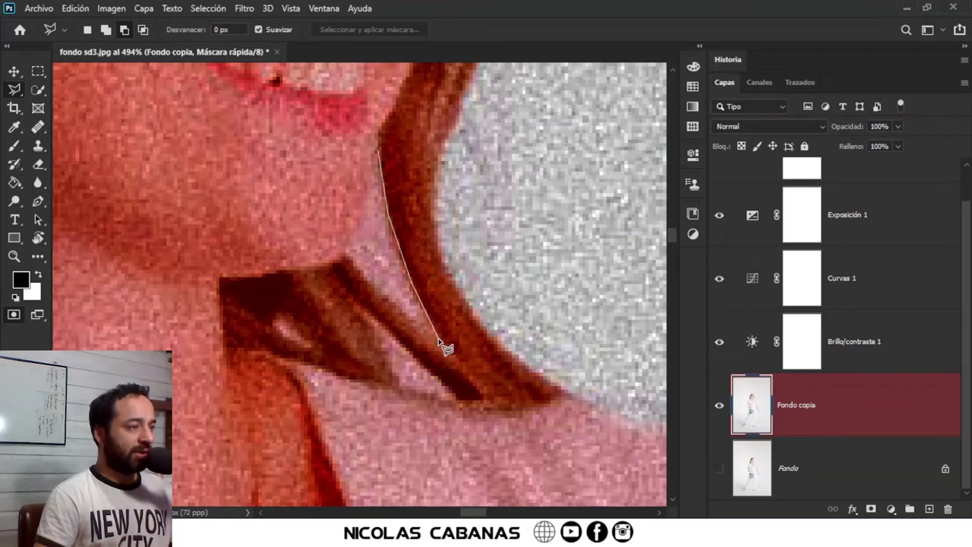
- Switch to the Pen tool and place the first anchor on the neck's edge beside the hair
key("Escape")
key("p")
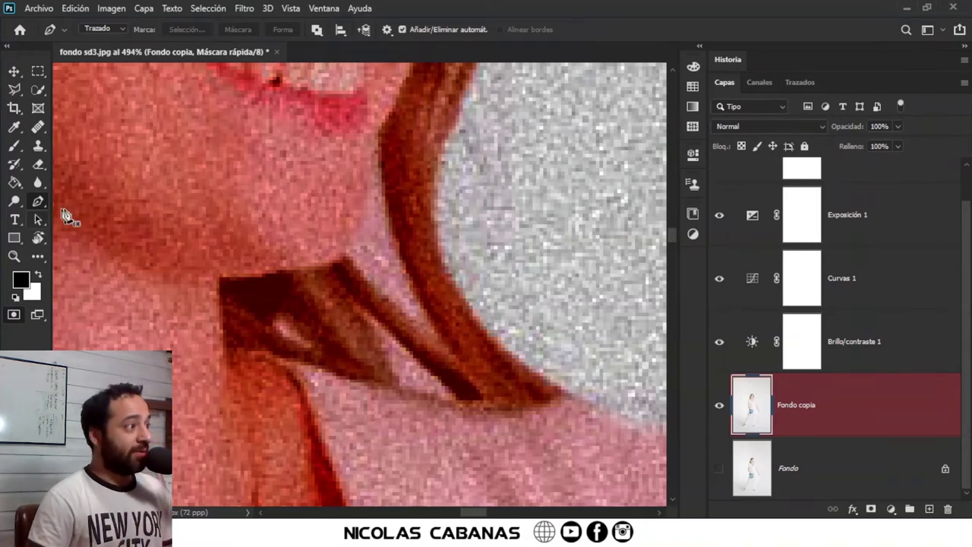
left_click(378, 140)
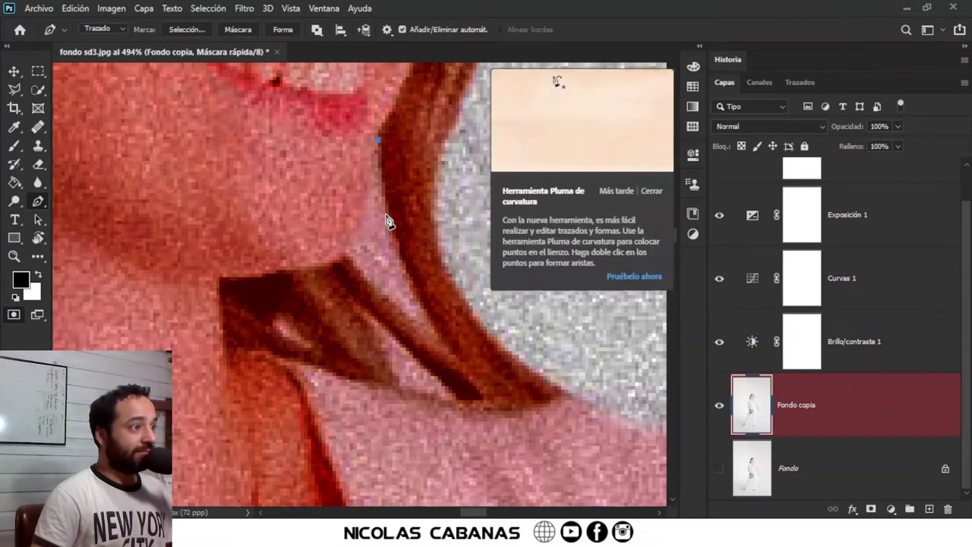
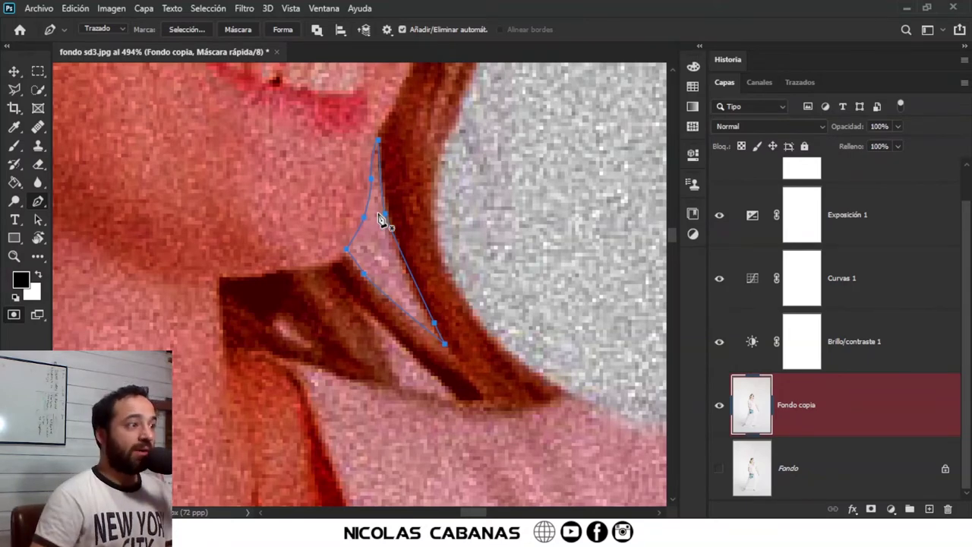
- Convert the pen path to a 0 px selection and paint it white to clear the chin–hair gap
right_click(381, 219)
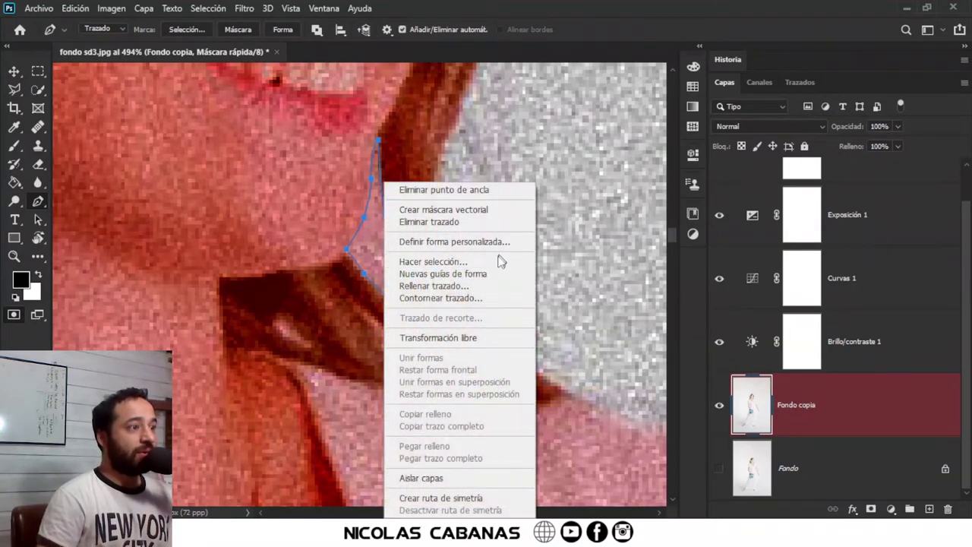
left_click(494, 262)
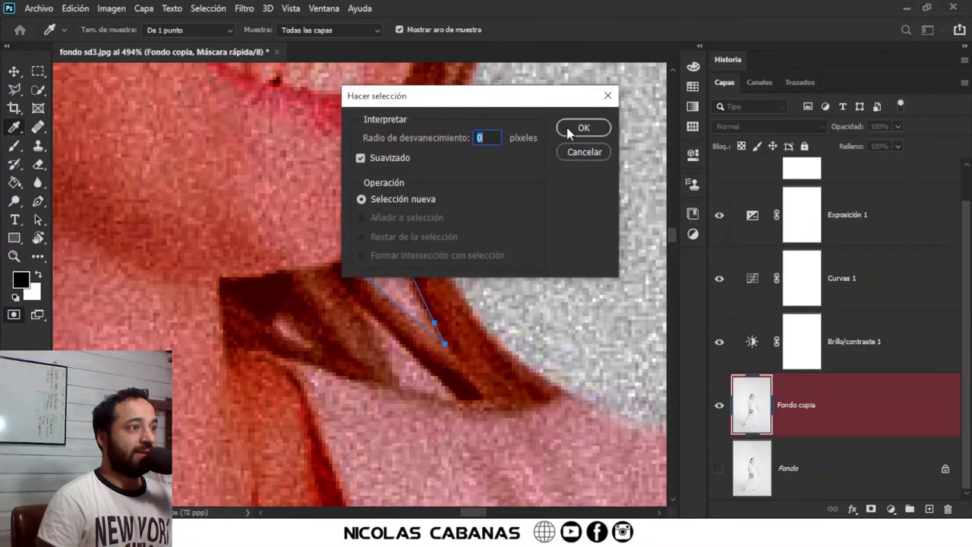
left_click(578, 131)
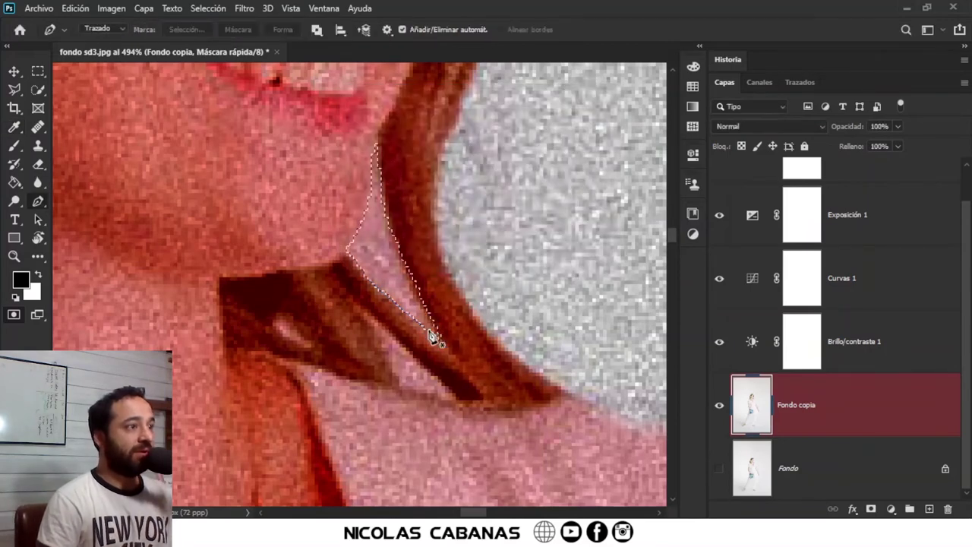
left_click(14, 146)
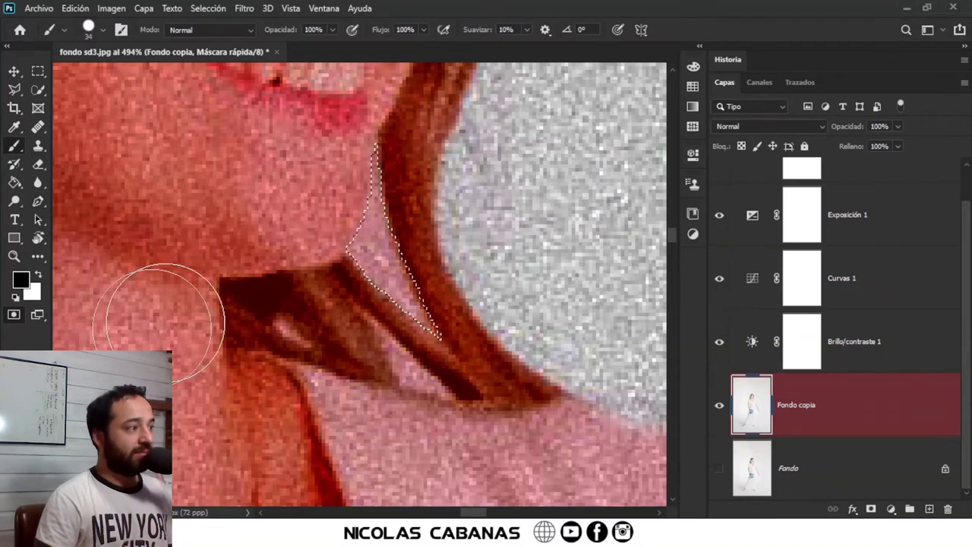
left_click(37, 275)
mouse_move(244, 199)
left_mouse_down()
mouse_move(380, 256)
mouse_move(380, 162)
mouse_move(390, 271)
mouse_move(372, 336)
left_mouse_up()
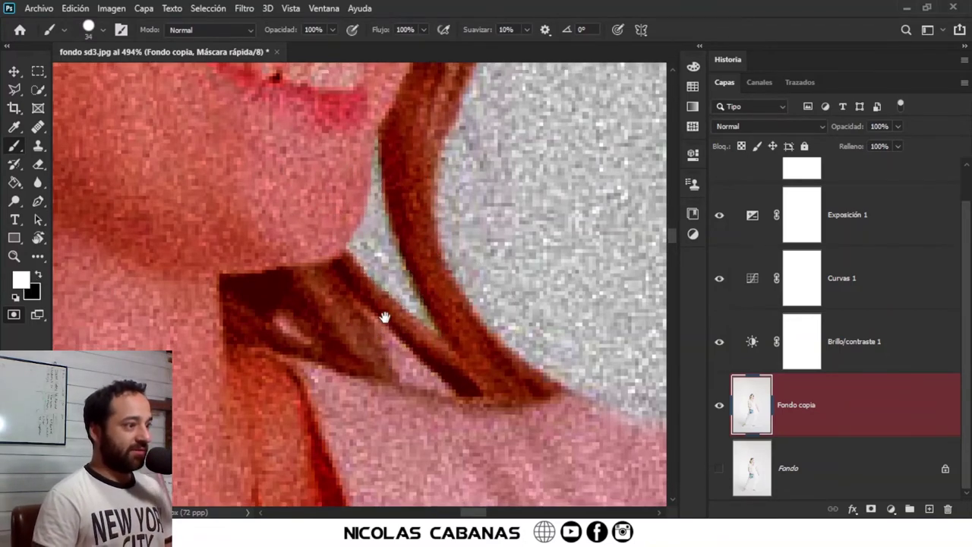
scroll(383, 319, "down", 1)
- Outline the gap along the collar strap with the Polygonal Lasso, paint it white, and deselect
left_click(15, 89)
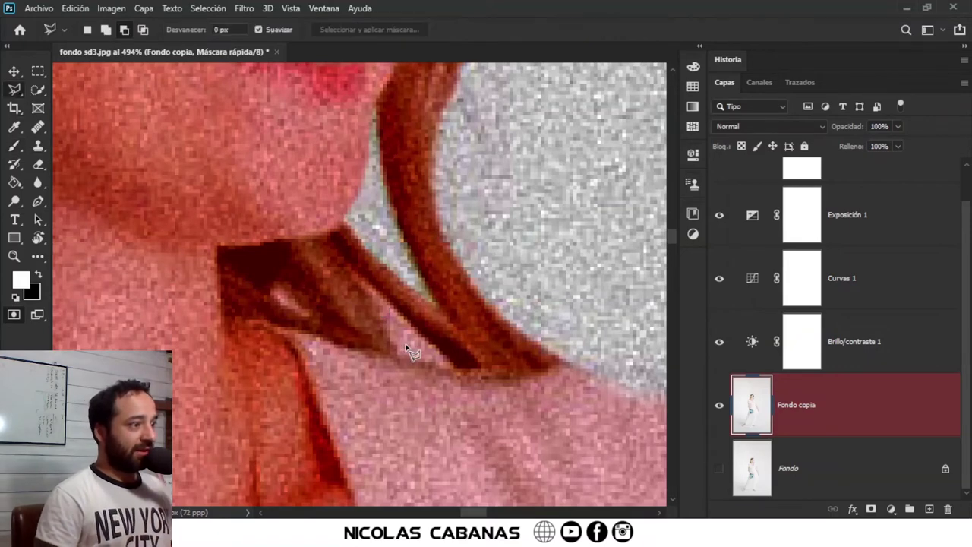
scroll(380, 273, "up", 2)
left_click(298, 205)
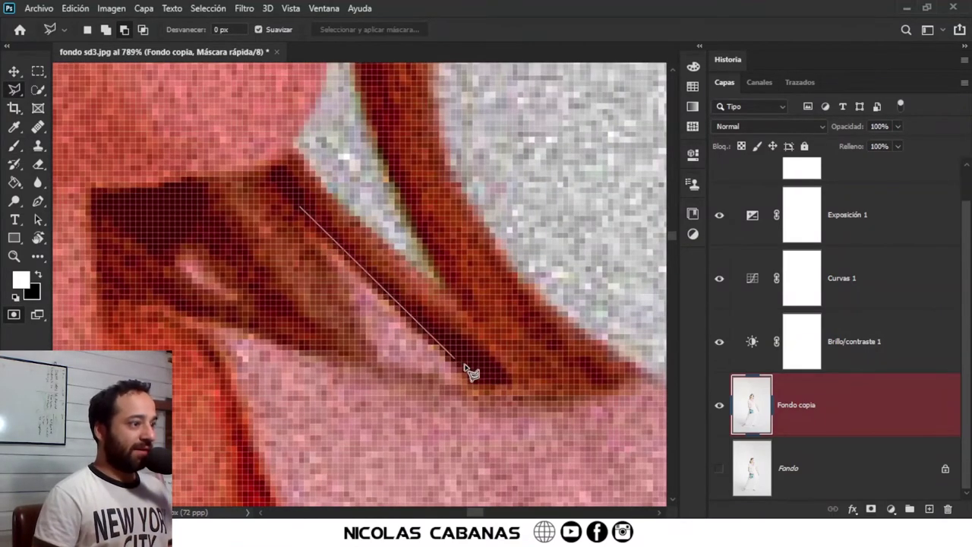
left_click(470, 379)
left_click(377, 355)
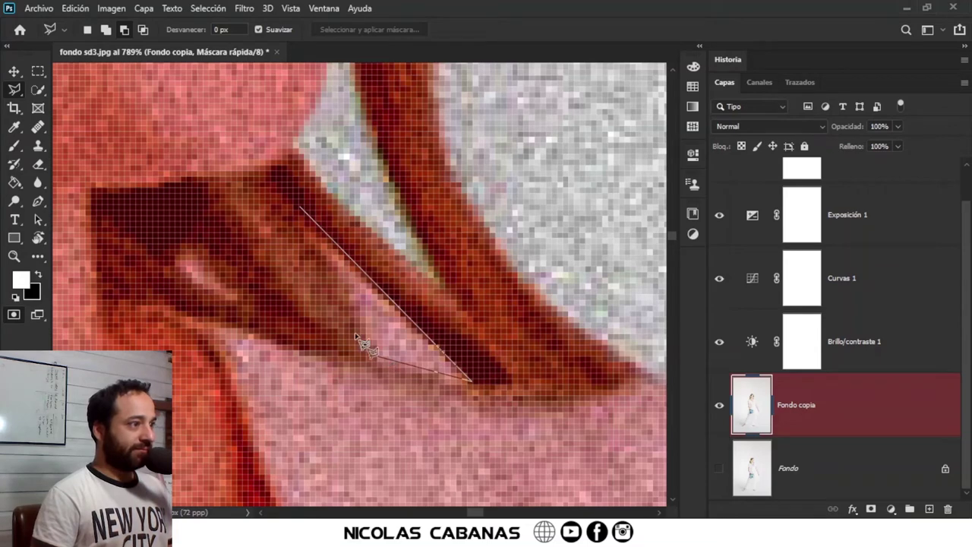
left_click(300, 211)
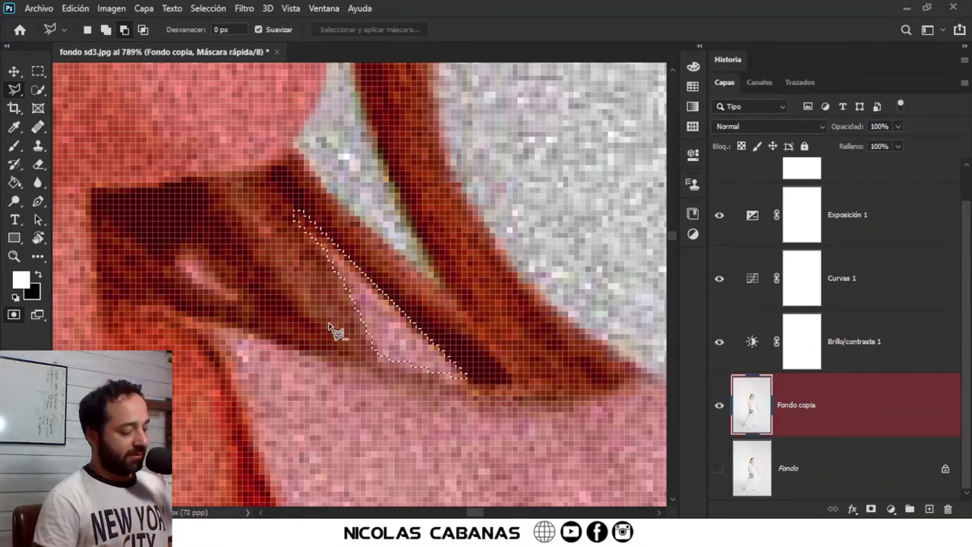
key("b")
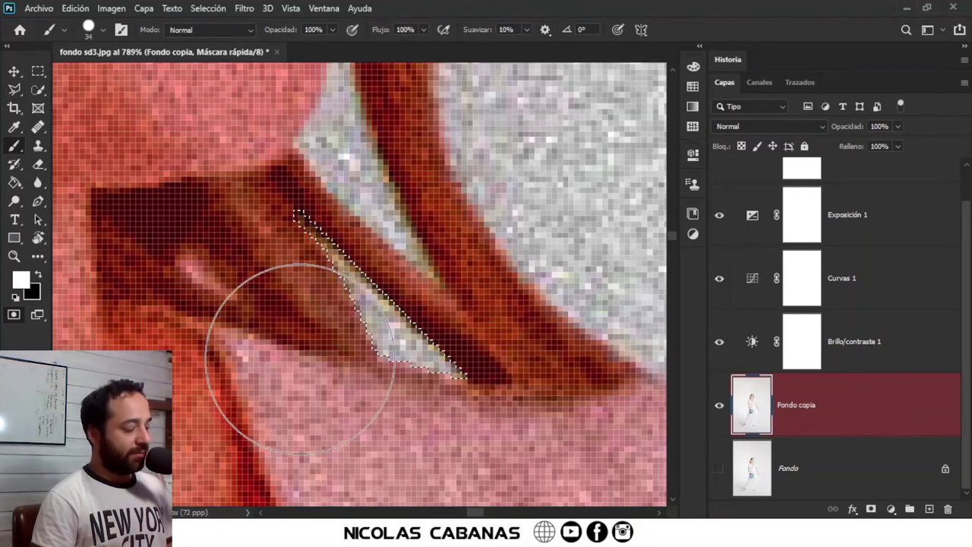
left_click(207, 8)
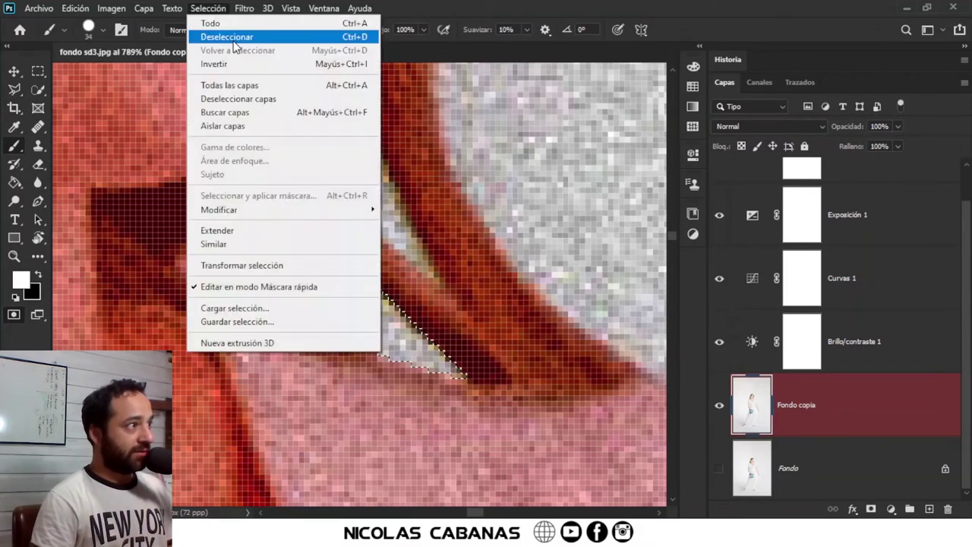
left_click(228, 36)
- Outline the small triangular gap inside the collar, ready for painting
key("l")
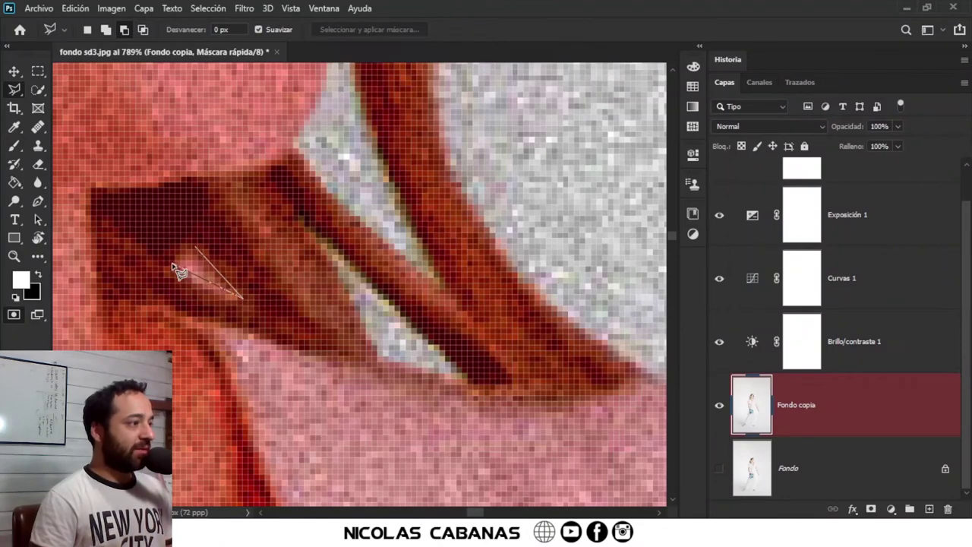
left_click(196, 251)
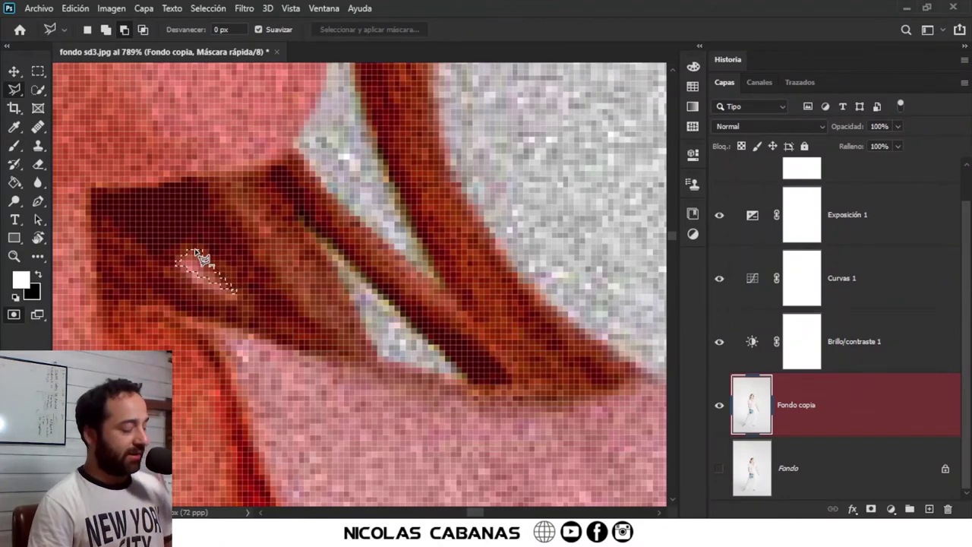
key("b")
key("z")
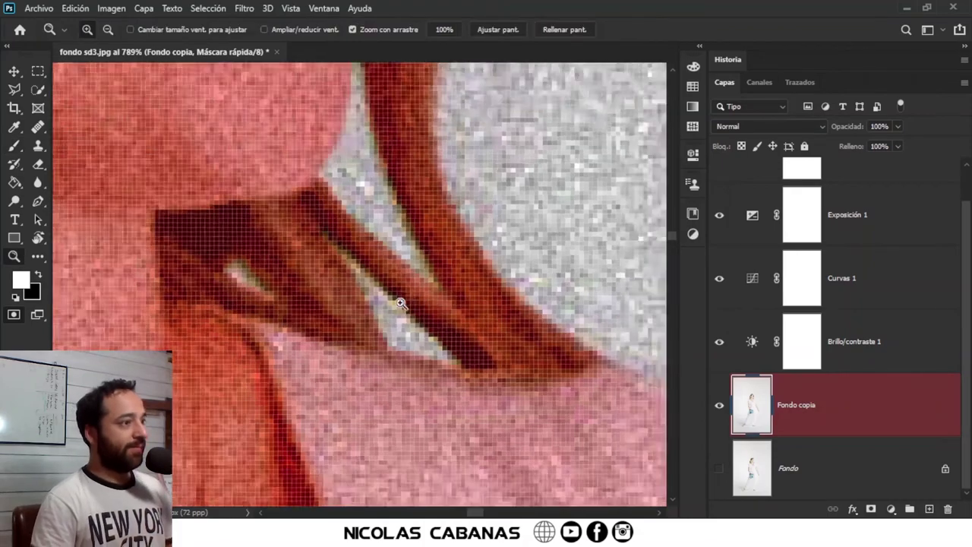
mouse_move(397, 304)
left_mouse_down()
mouse_move(351, 293)
mouse_move(305, 305)
mouse_move(565, 259)
mouse_move(425, 252)
left_mouse_up()
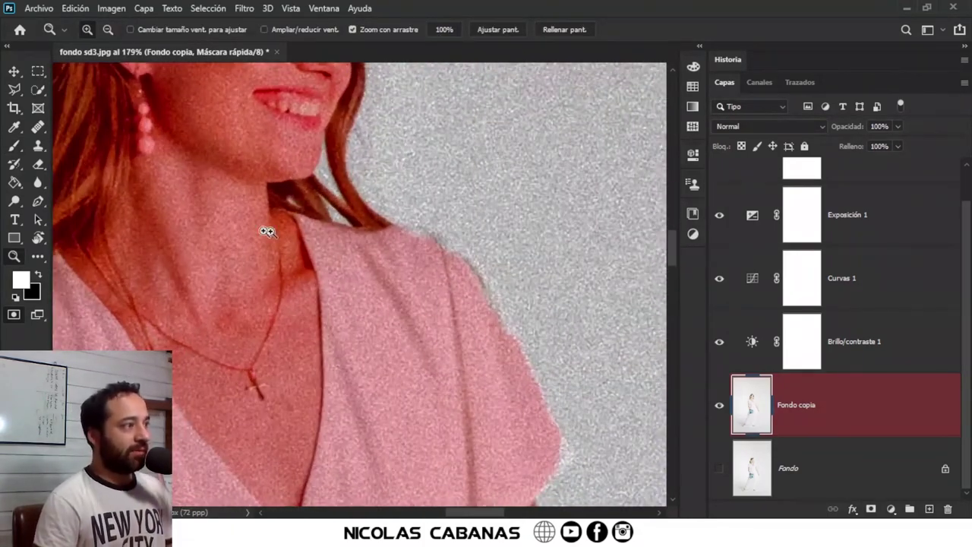
key("b")
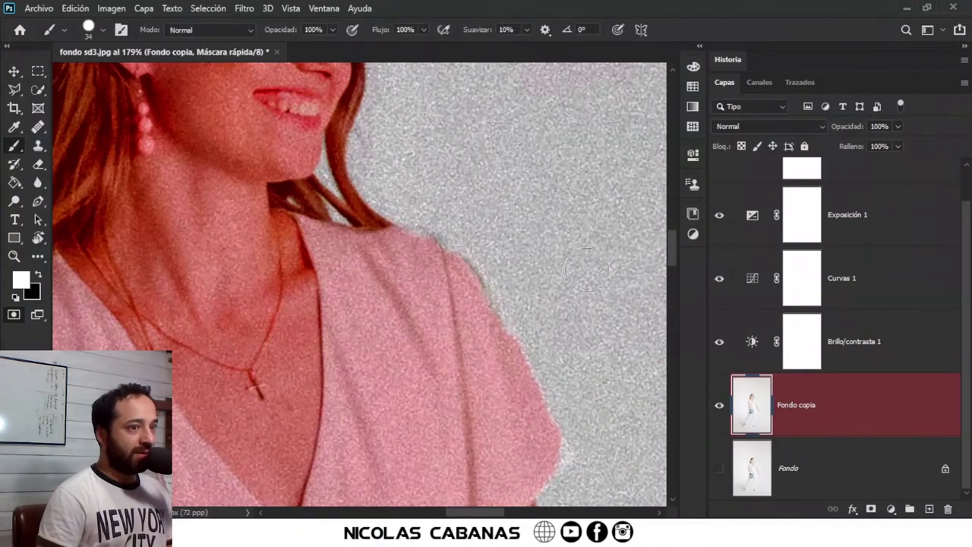
left_click(719, 279)
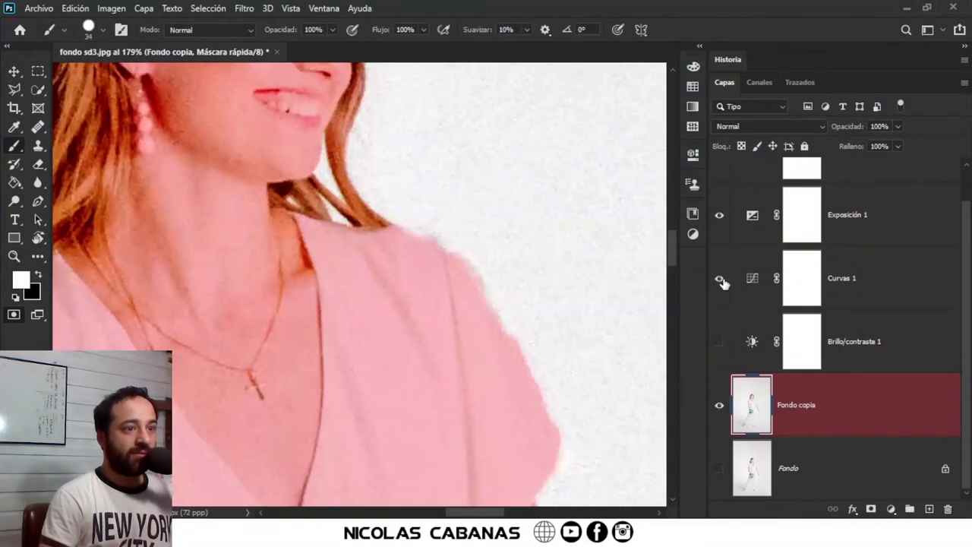
left_click(719, 219)
scroll(741, 237, "up", 1)
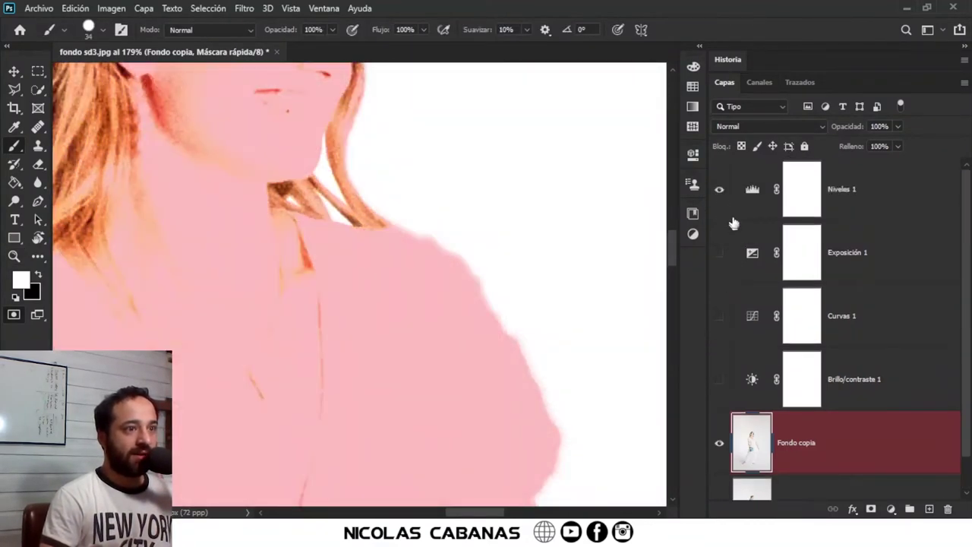
left_click(719, 194)
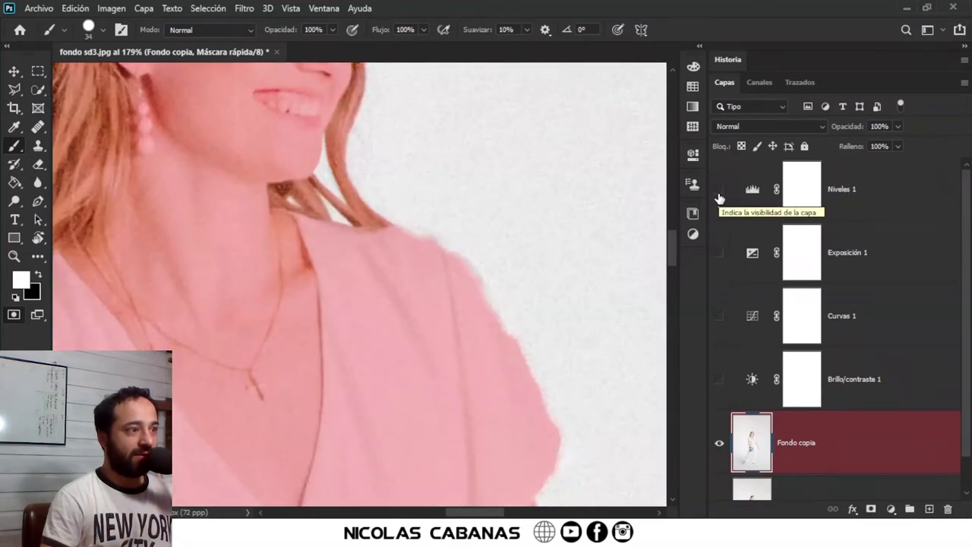
left_click(719, 189)
left_click(719, 252)
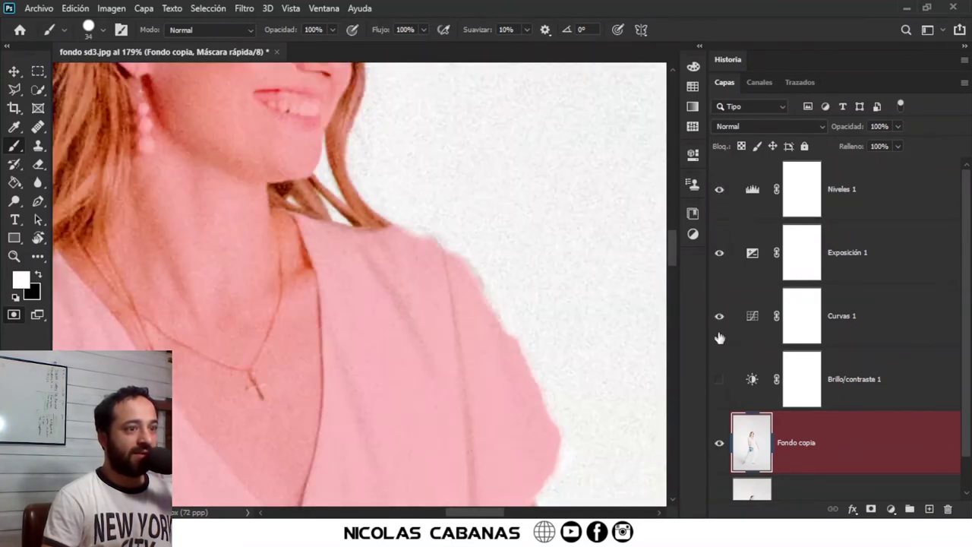
left_click(719, 379)
- Paint the quick mask back over the shoulder edge in black
scroll(448, 220, "up", 2)
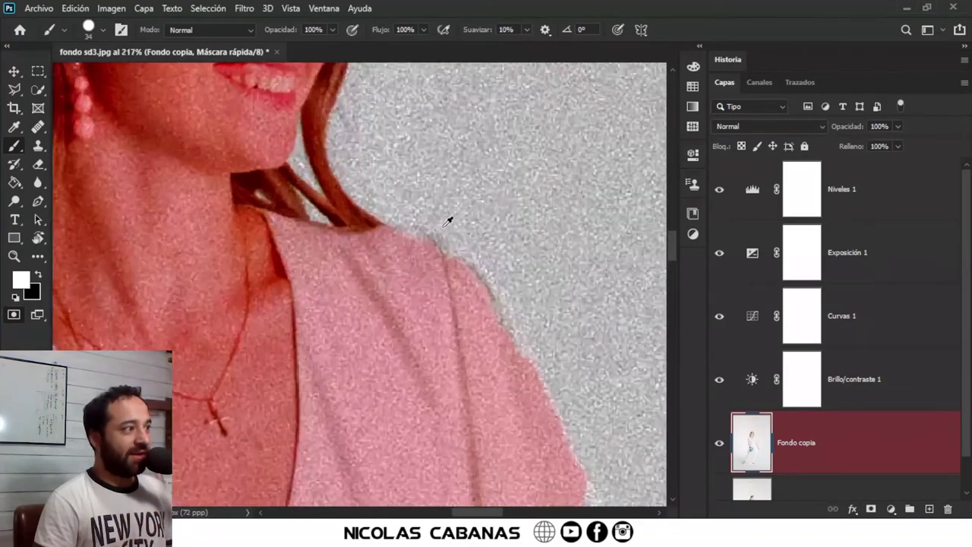
scroll(448, 221, "up", 1)
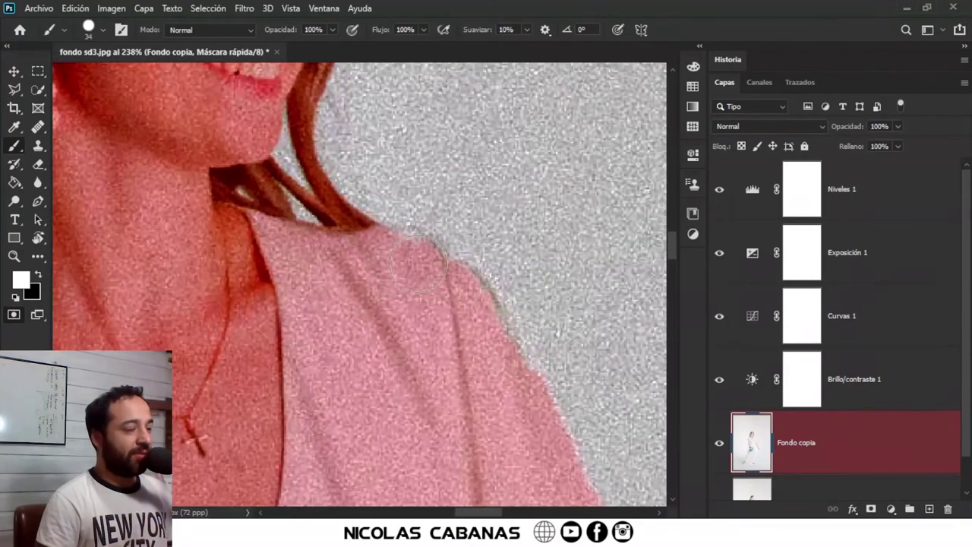
left_click(39, 276)
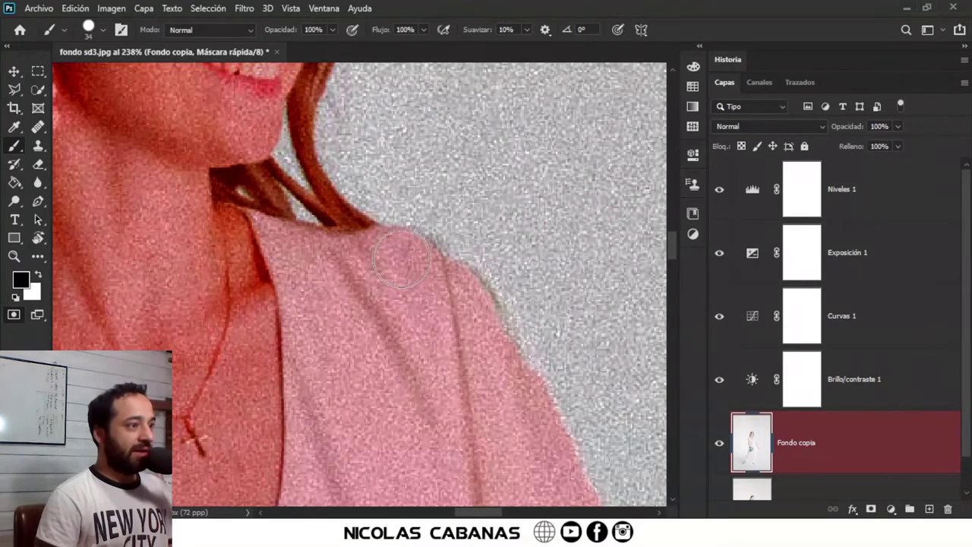
left_click_drag(401, 260, 463, 295)
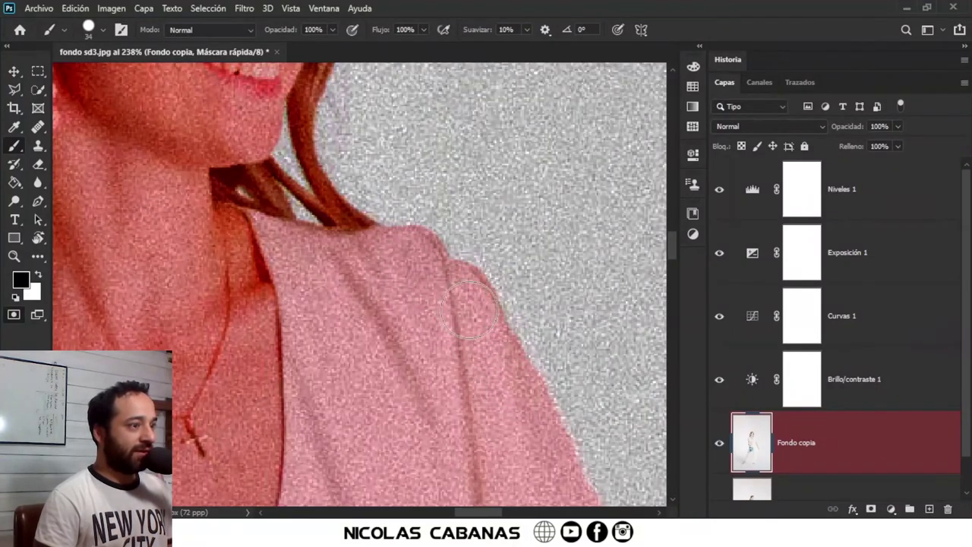
- Pan and zoom down through the sleeve, dress and bouquet to inspect mask coverage
left_click_drag(489, 417, 445, 190)
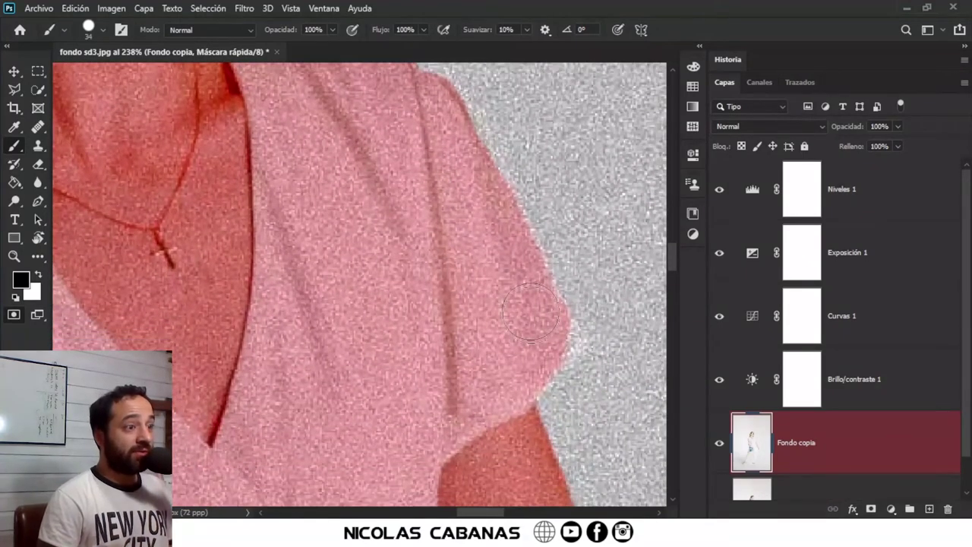
scroll(515, 290, "down", 2)
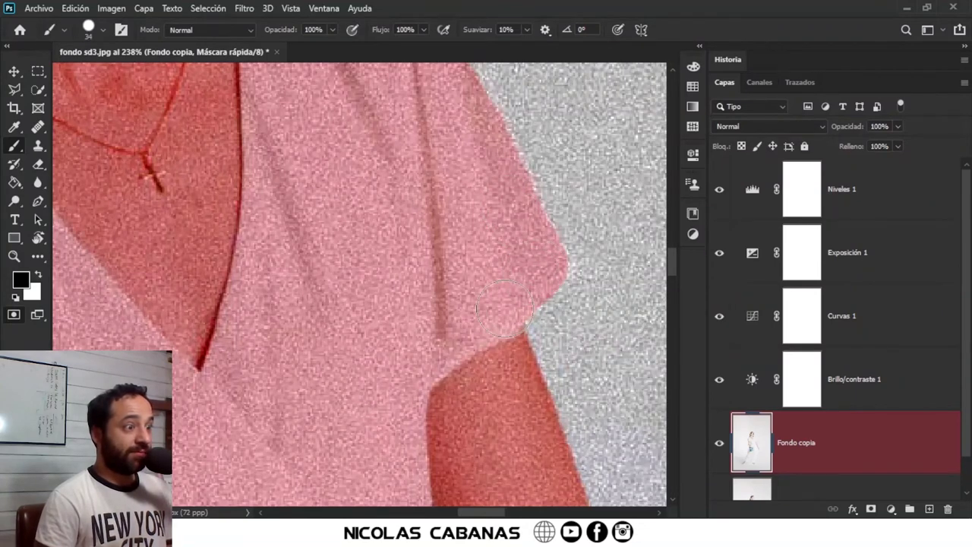
scroll(503, 325, "down", 5)
left_click_drag(505, 373, 453, 129)
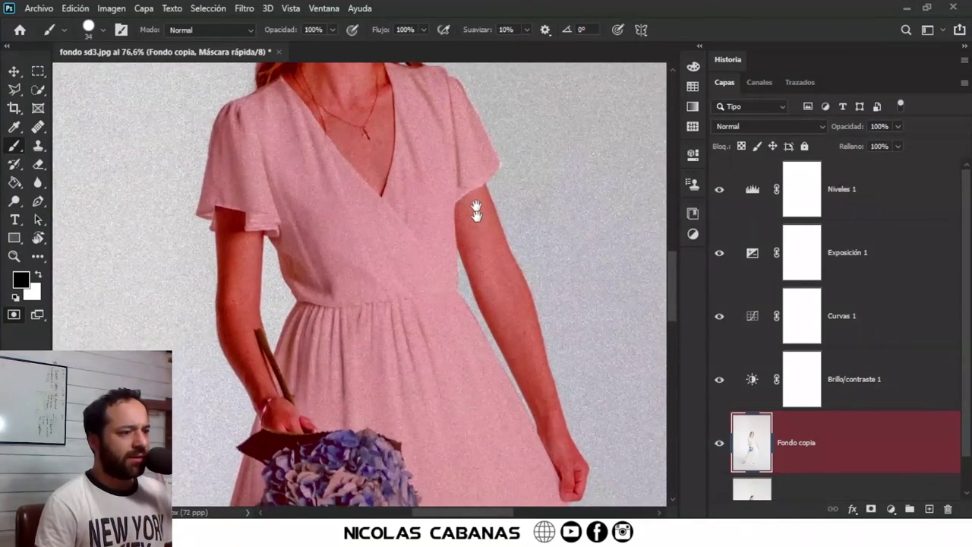
scroll(460, 148, "down", 2)
scroll(552, 338, "down", 3)
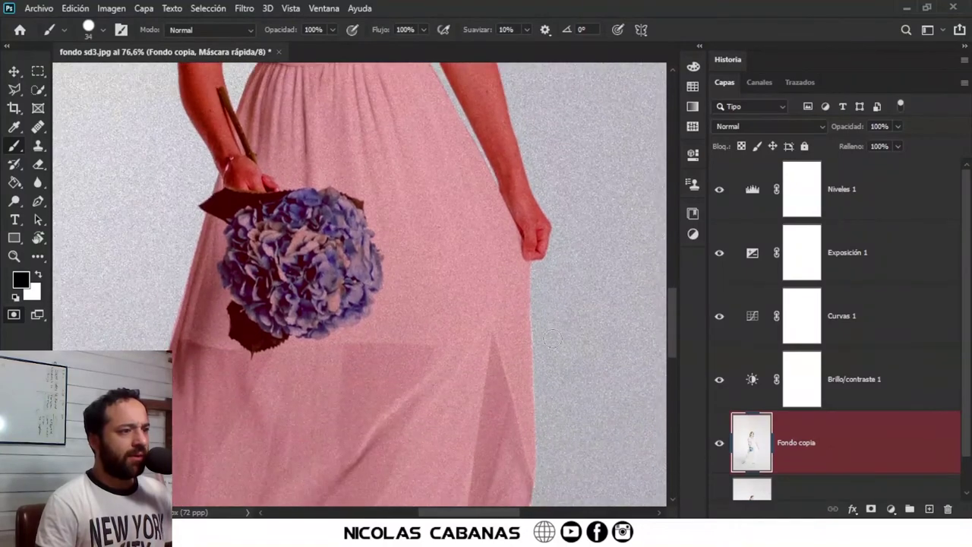
scroll(461, 186, "down", 1)
scroll(436, 288, "up", 2)
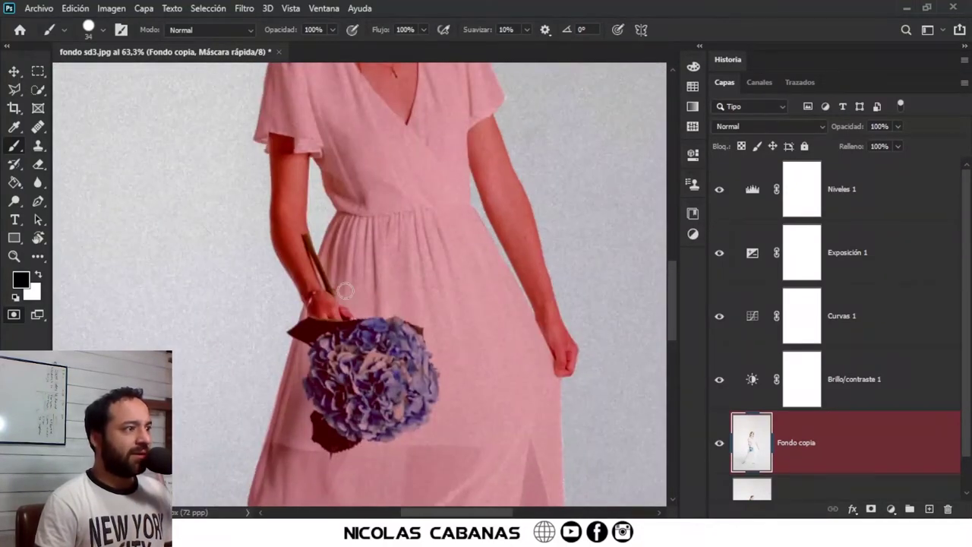
scroll(346, 287, "up", 3)
scroll(333, 290, "down", 4)
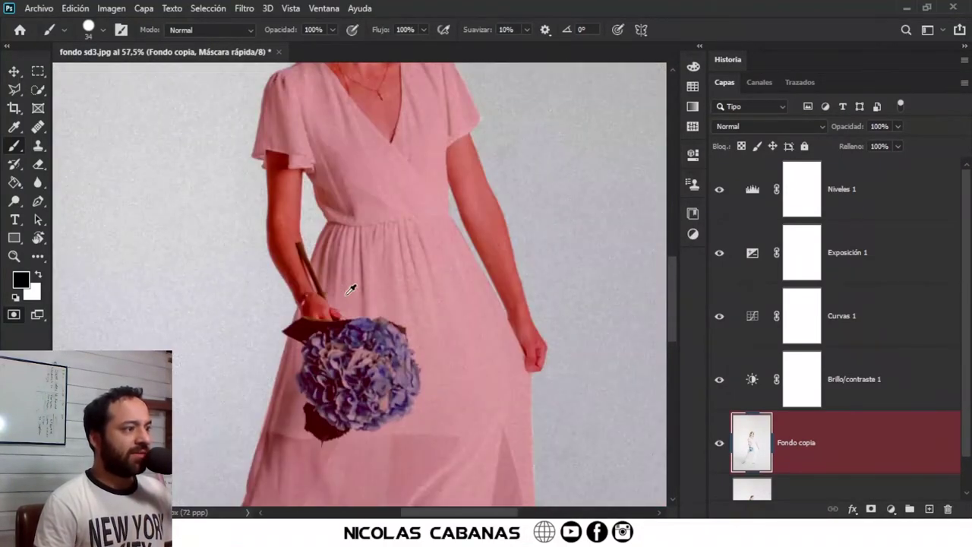
scroll(351, 289, "down", 3)
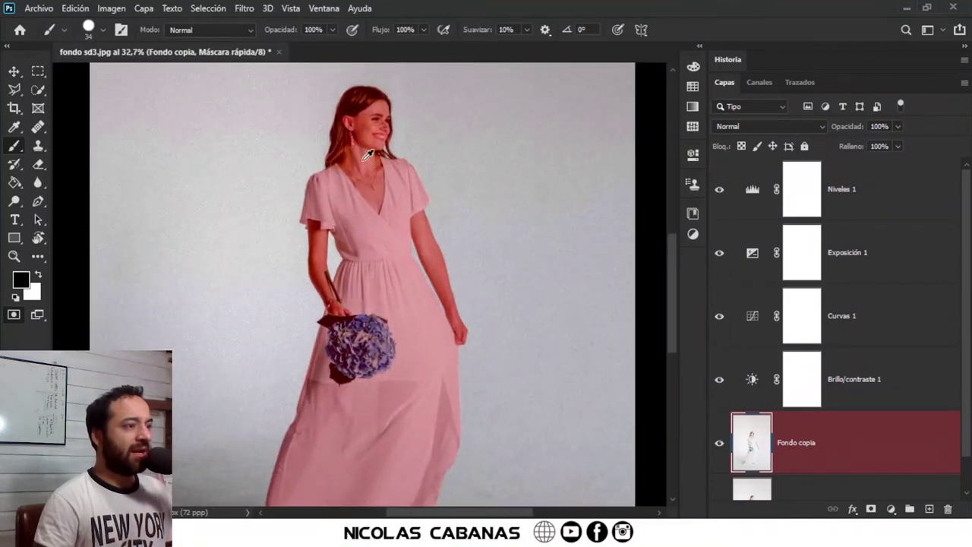
scroll(367, 154, "up", 3)
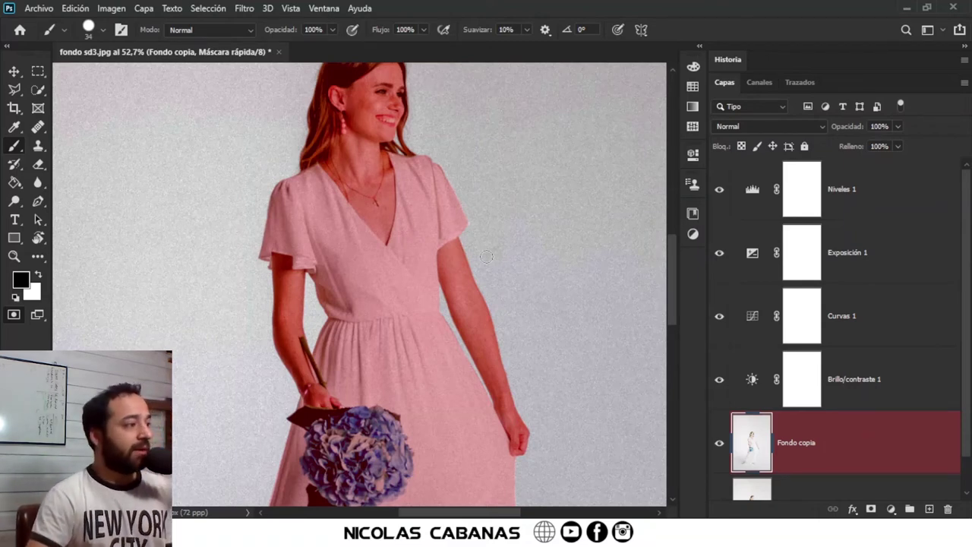
- Set the Quick Mask overlay opacity to 95% and return to Quick Mask mode
double_click(13, 316)
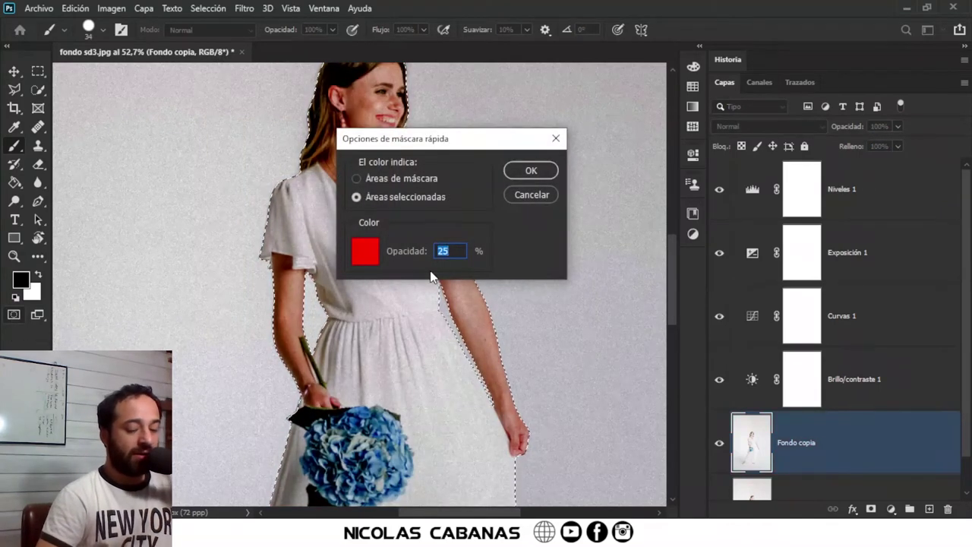
type("95")
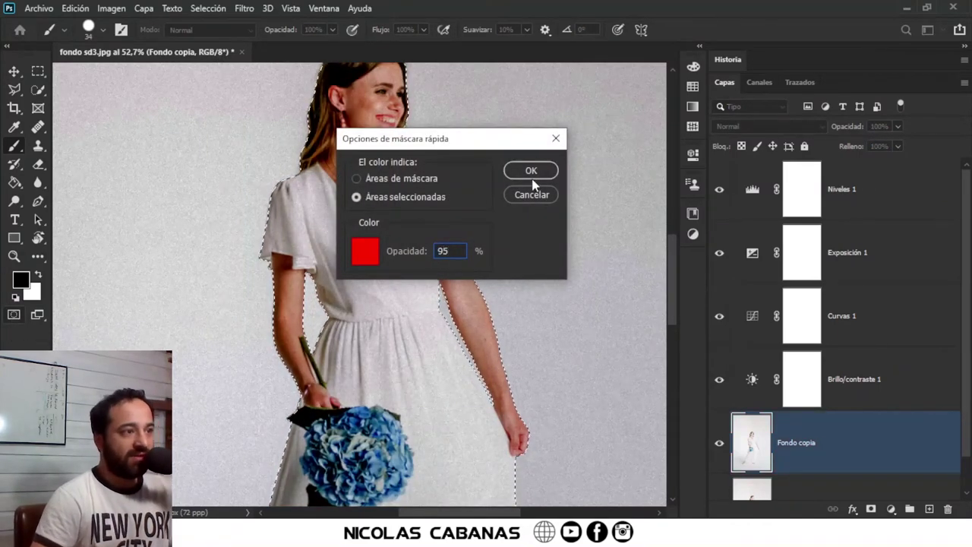
left_click(530, 170)
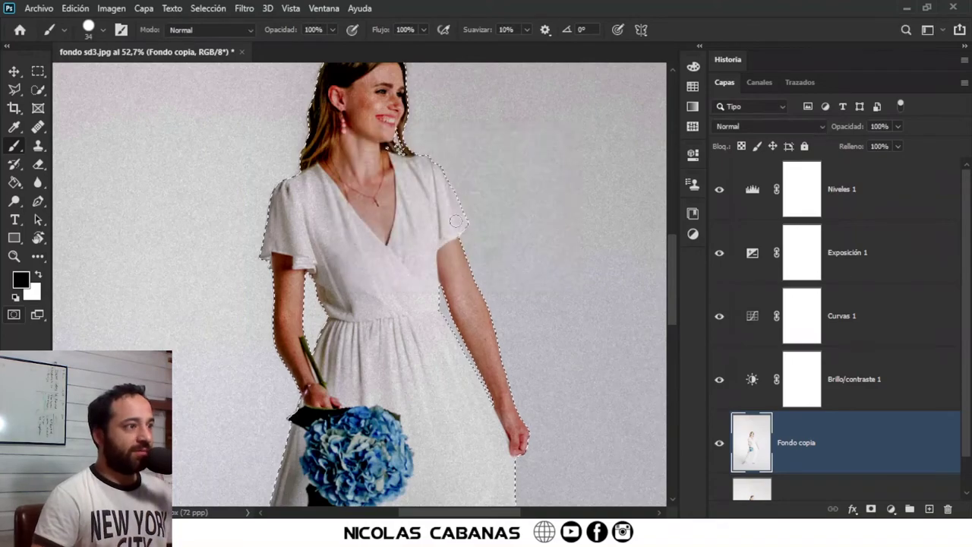
left_click(14, 314)
scroll(447, 218, "up", 2)
scroll(261, 98, "up", 1)
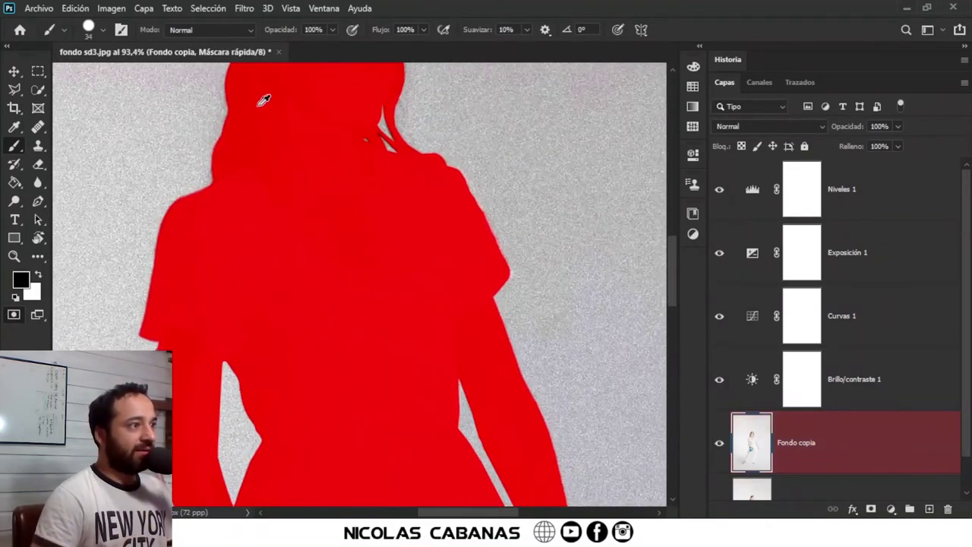
scroll(397, 76, "up", 2)
scroll(373, 174, "up", 2)
scroll(390, 165, "up", 1)
scroll(391, 165, "down", 2)
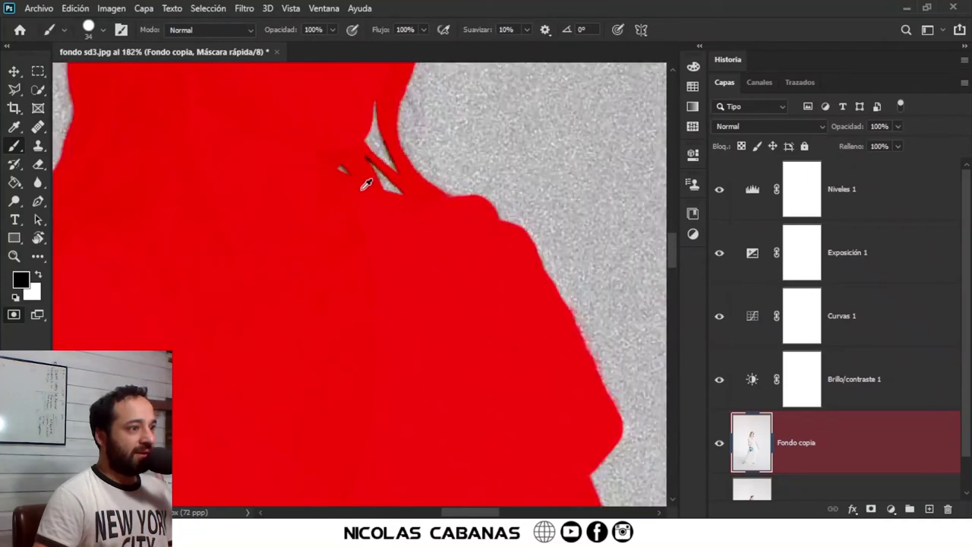
scroll(364, 173, "down", 2)
left_click_drag(543, 373, 488, 276)
scroll(532, 254, "up", 2)
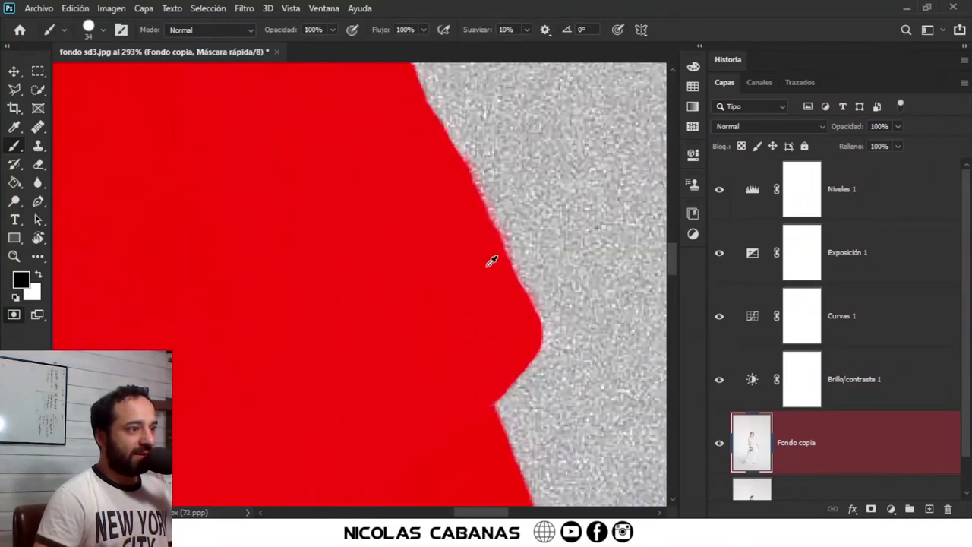
scroll(501, 364, "down", 2)
left_click_drag(503, 385, 509, 220)
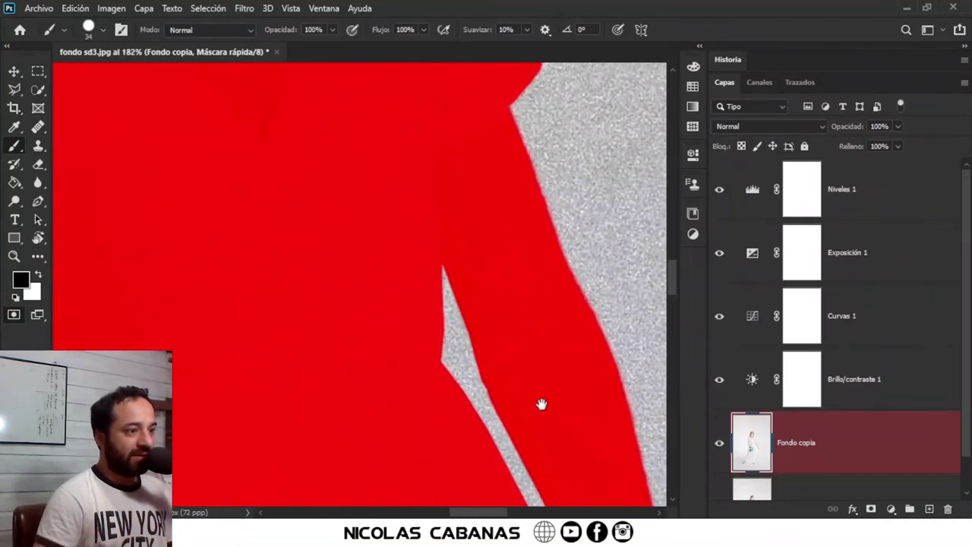
scroll(516, 319, "right", 3)
scroll(565, 357, "up", 1)
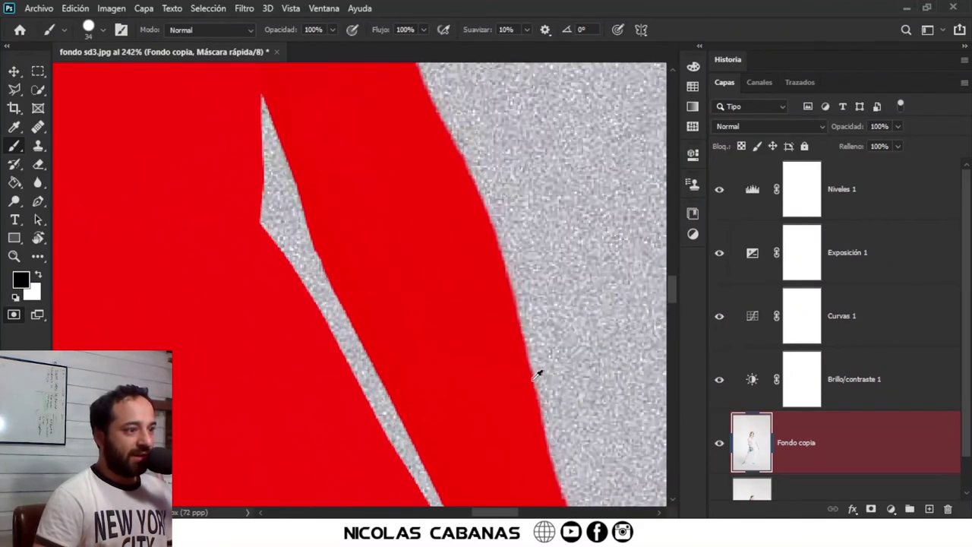
scroll(539, 369, "up", 1)
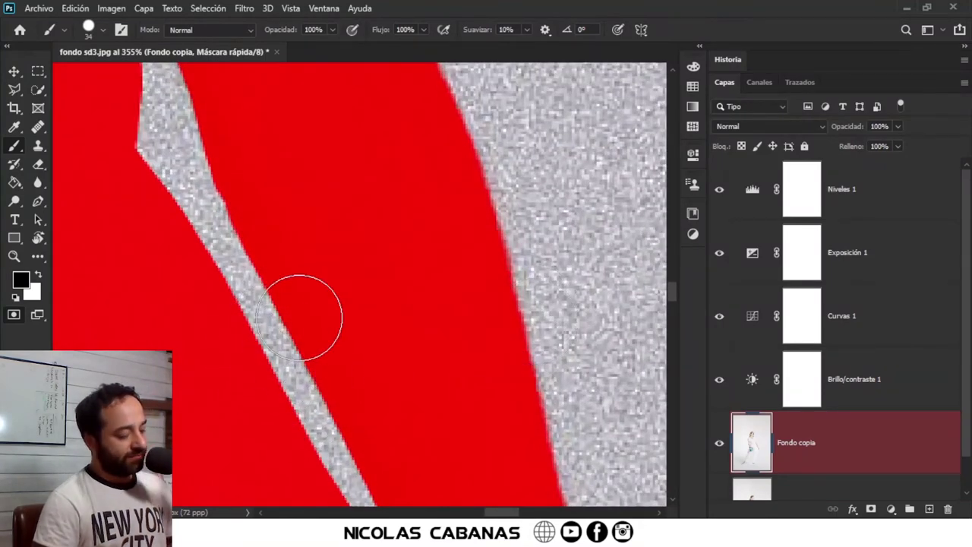
key("v")
key("m")
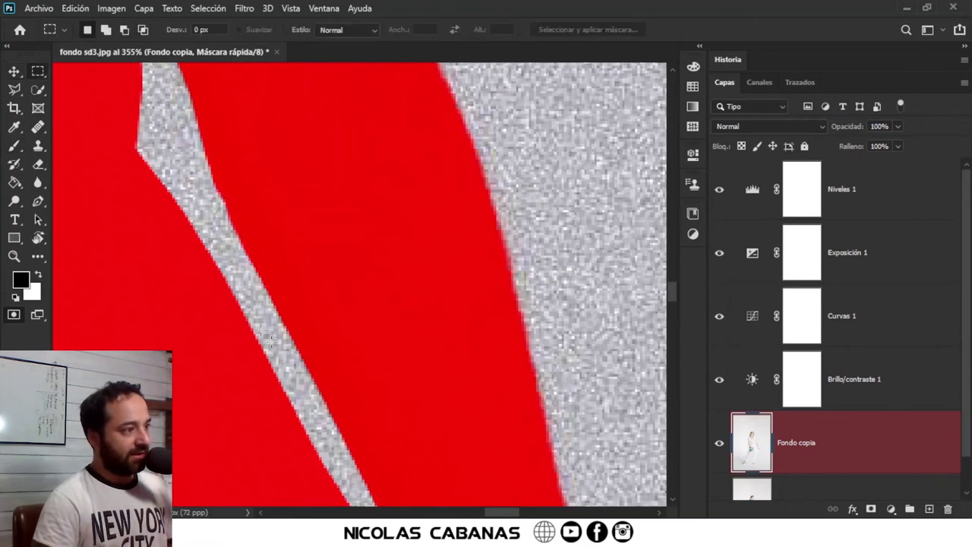
left_click_drag(226, 289, 380, 466)
left_click_drag(464, 170, 562, 350)
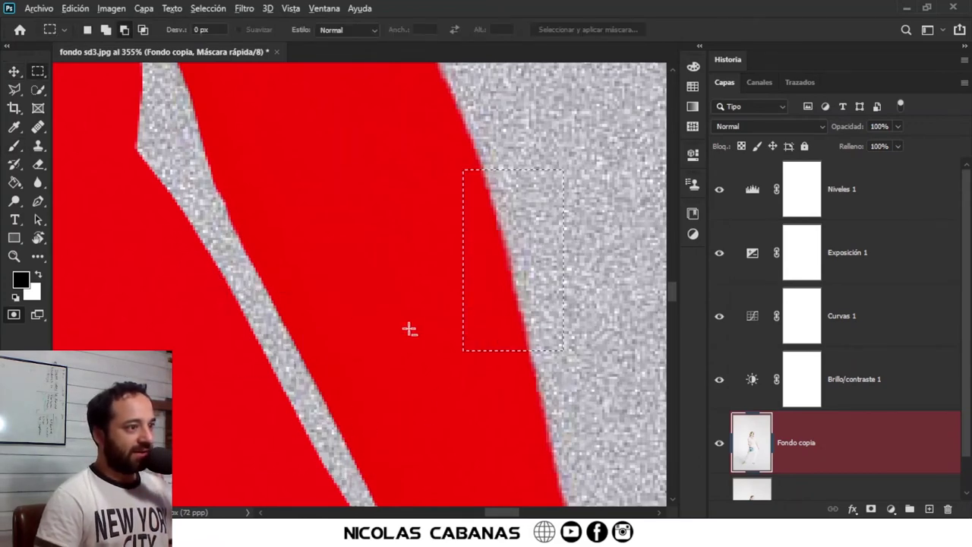
scroll(407, 328, "down", 2)
scroll(397, 336, "down", 2)
left_click_drag(603, 317, 450, 316)
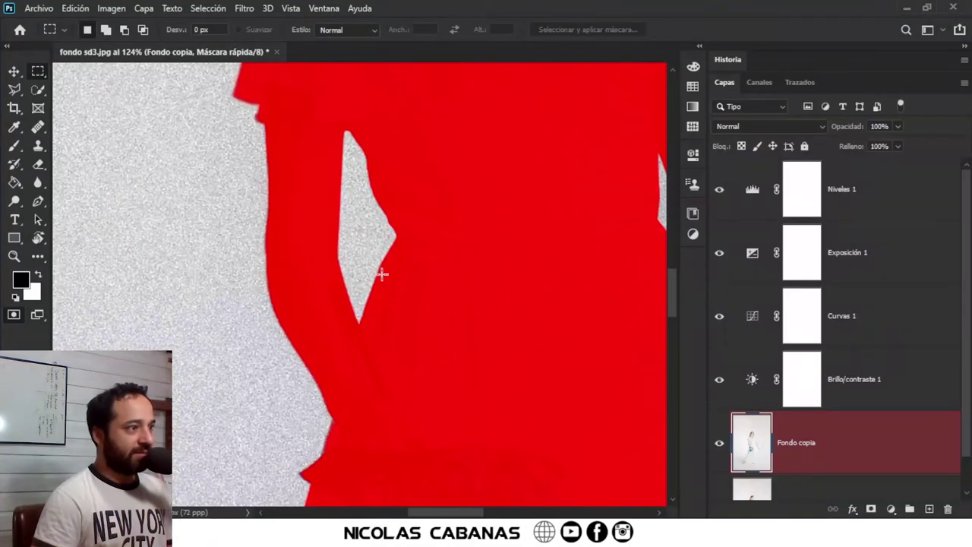
scroll(382, 274, "up", 3)
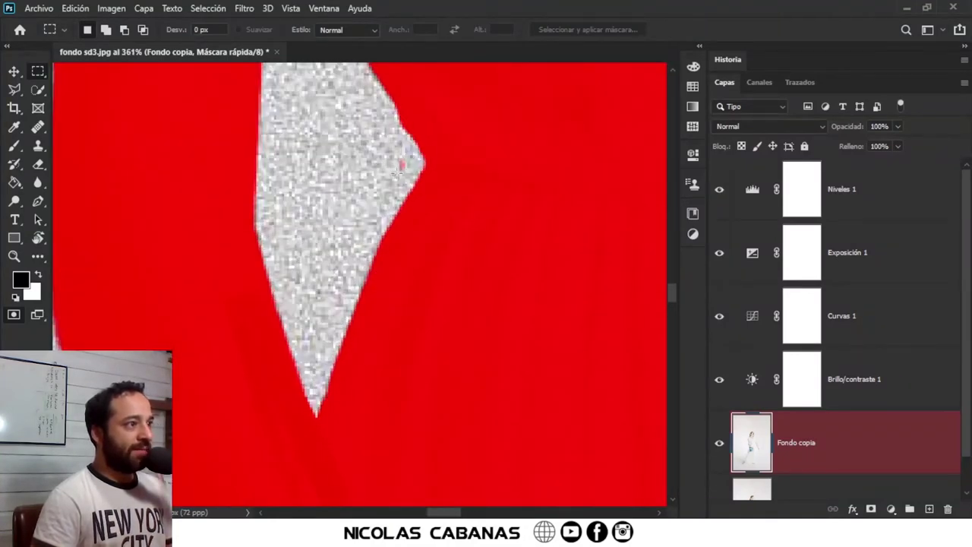
left_click(207, 9)
left_click(223, 35)
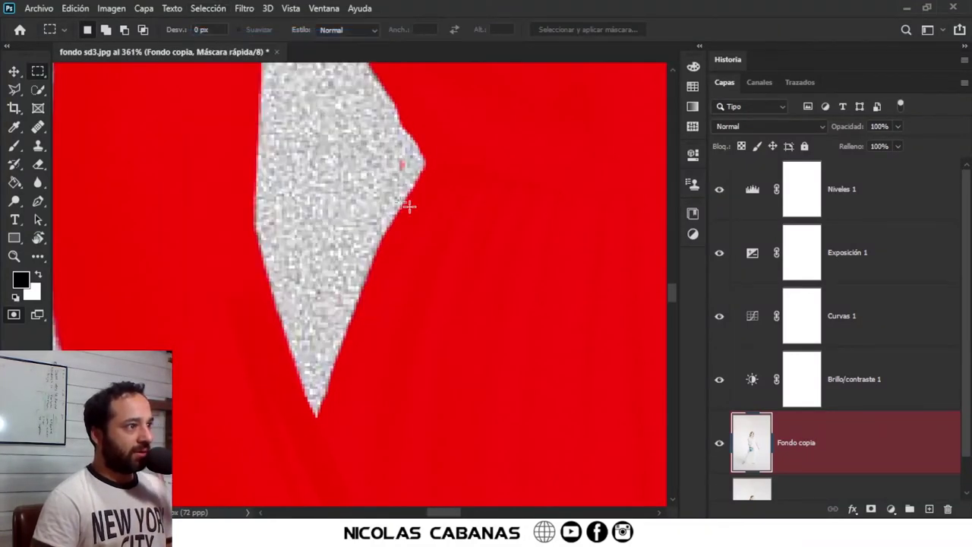
key("b")
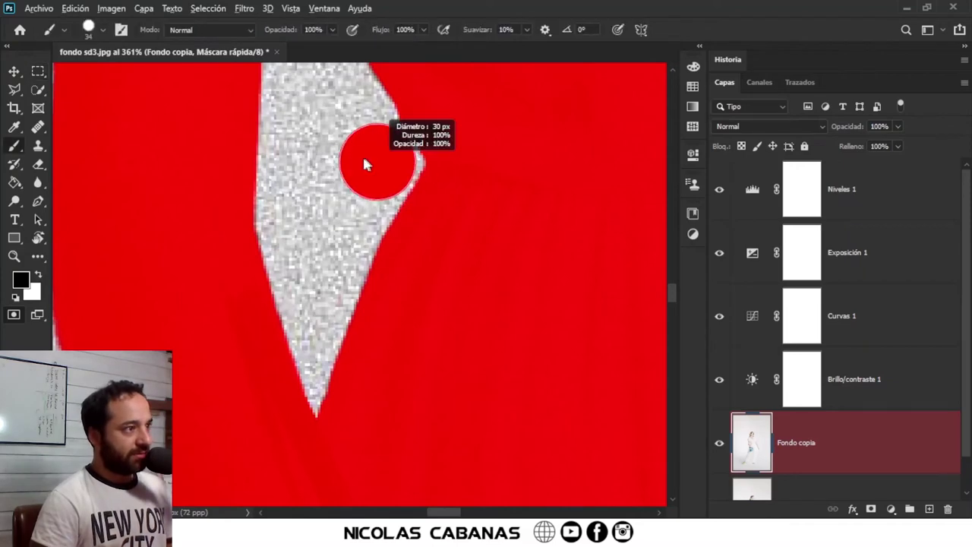
left_click(378, 166)
key("ctrl+z")
key("x")
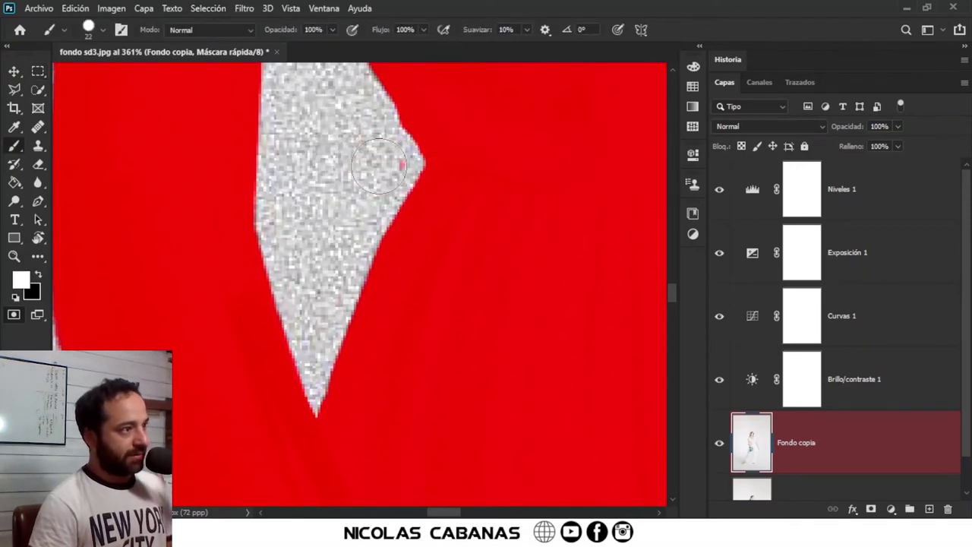
scroll(384, 164, "down", 3)
scroll(394, 288, "down", 3)
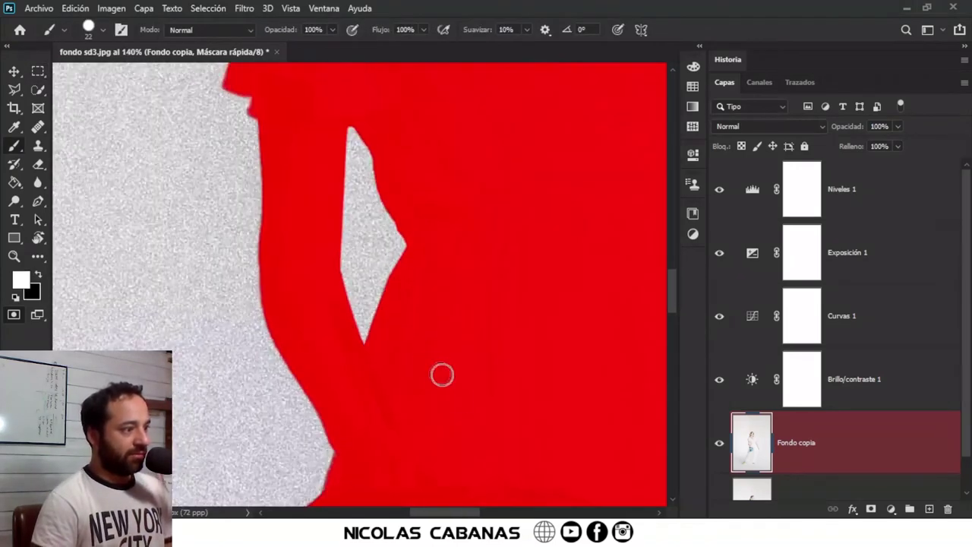
left_click_drag(440, 375, 407, 136)
left_click_drag(328, 290, 355, 302)
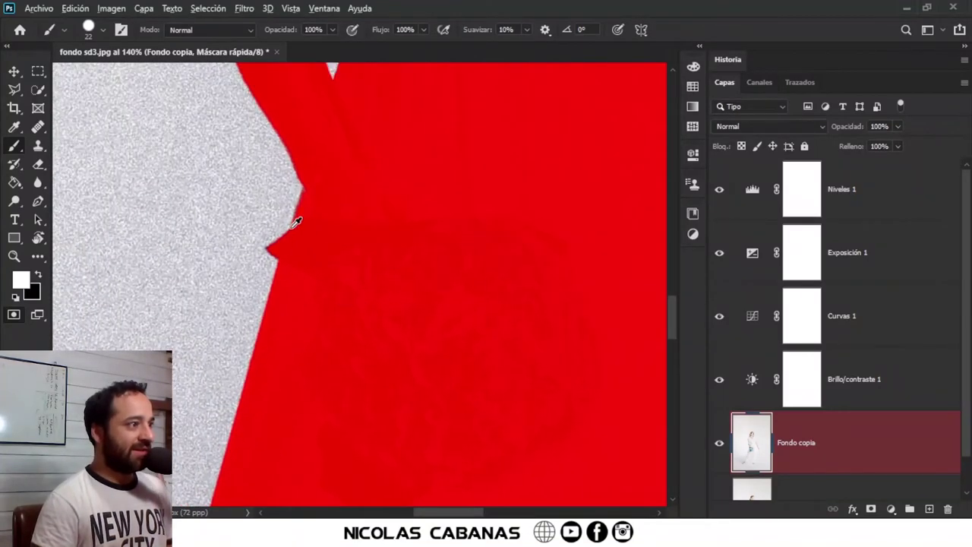
scroll(296, 221, "up", 3)
scroll(327, 183, "up", 3)
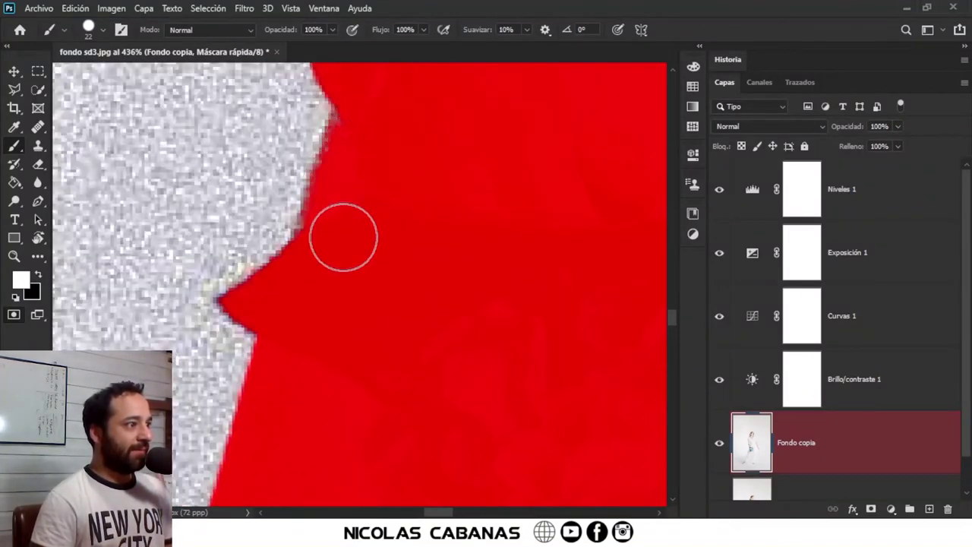
key("x")
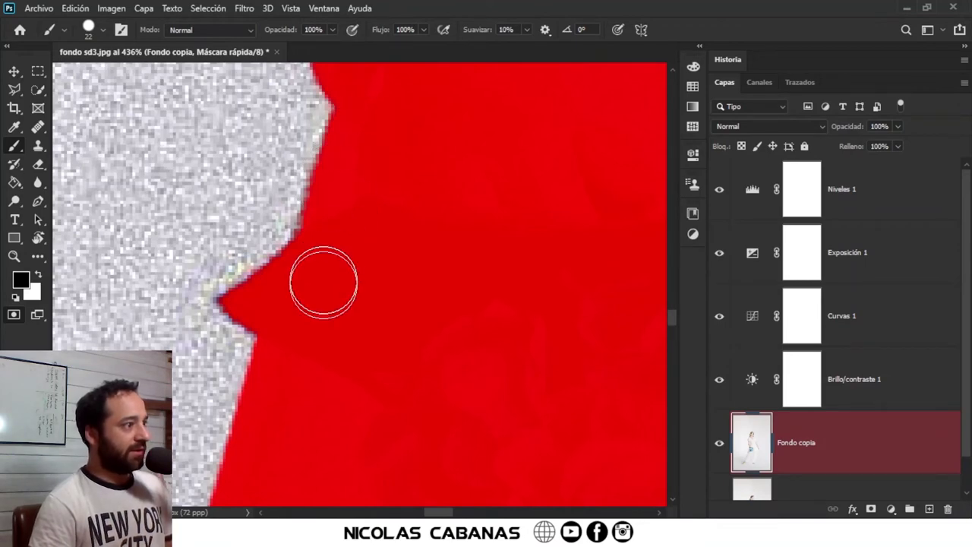
scroll(323, 282, "down", 2)
scroll(364, 164, "down", 2)
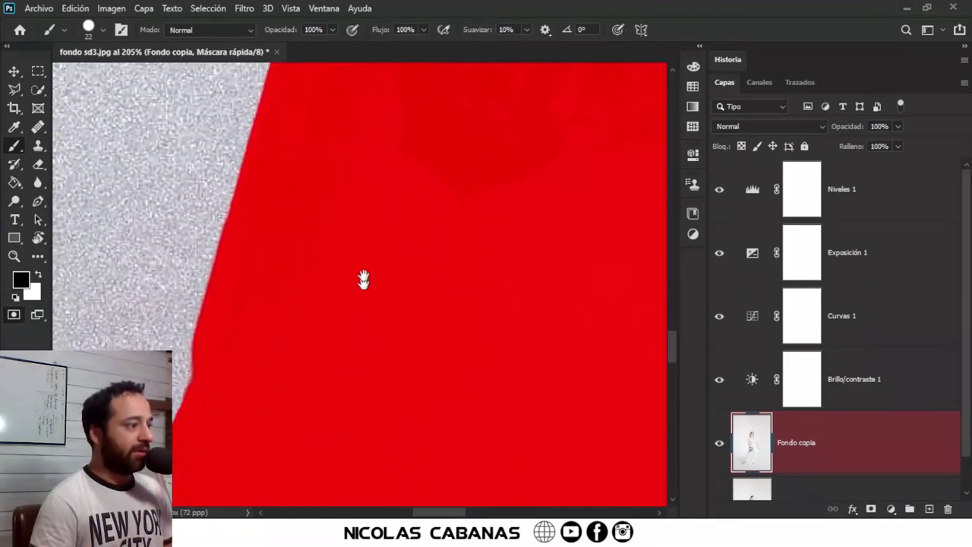
mouse_move(363, 280)
left_mouse_down()
mouse_move(365, 228)
mouse_move(319, 232)
mouse_move(397, 464)
mouse_move(433, 419)
mouse_move(458, 312)
mouse_move(599, 309)
left_mouse_up()
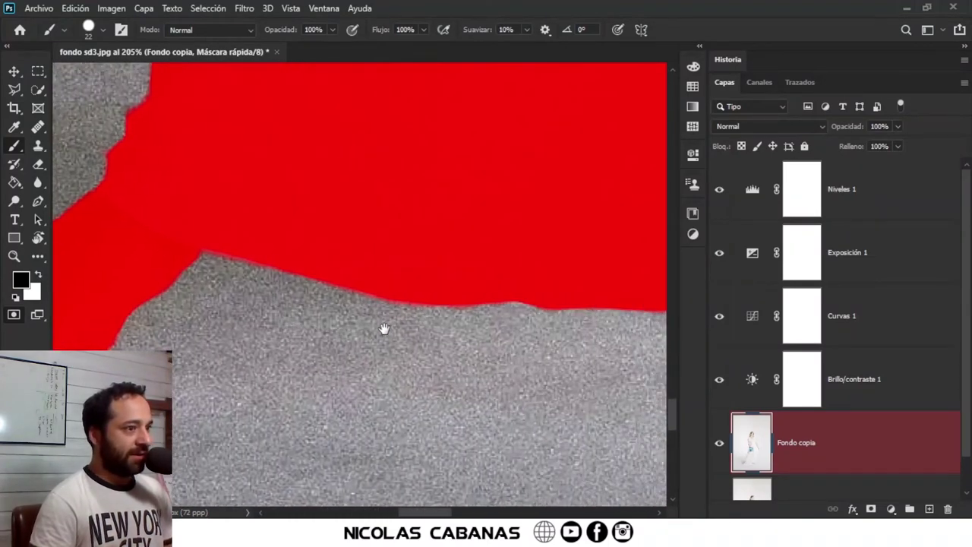
left_click_drag(461, 317, 406, 319)
scroll(331, 308, "up", 1)
scroll(347, 304, "up", 2)
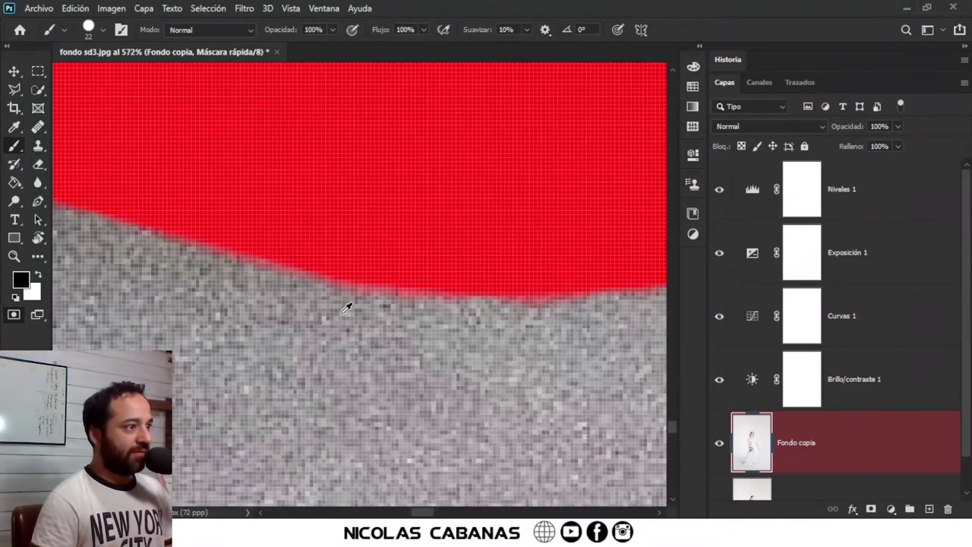
scroll(346, 314, "down", 1)
scroll(395, 312, "down", 3)
scroll(448, 304, "down", 6)
scroll(430, 316, "down", 1)
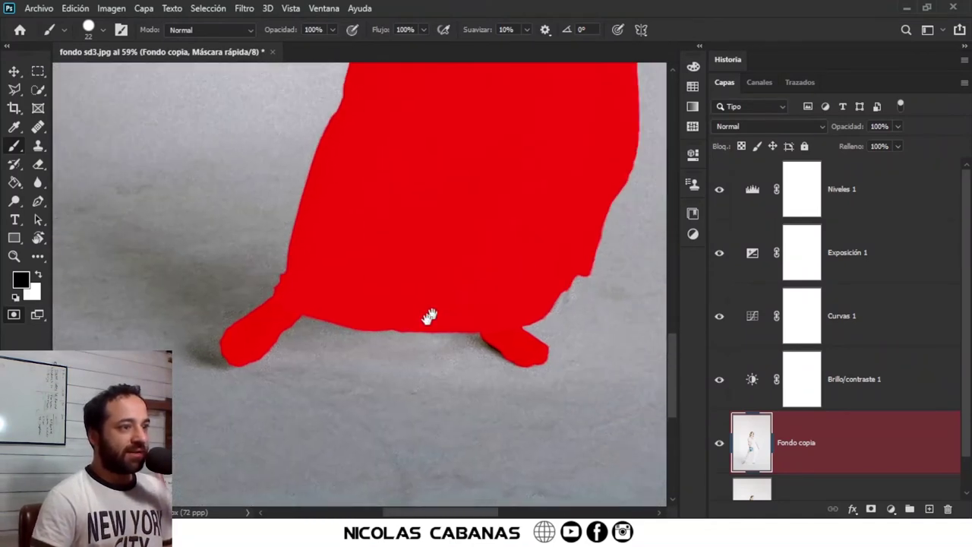
scroll(536, 280, "up", 2)
scroll(542, 236, "up", 1)
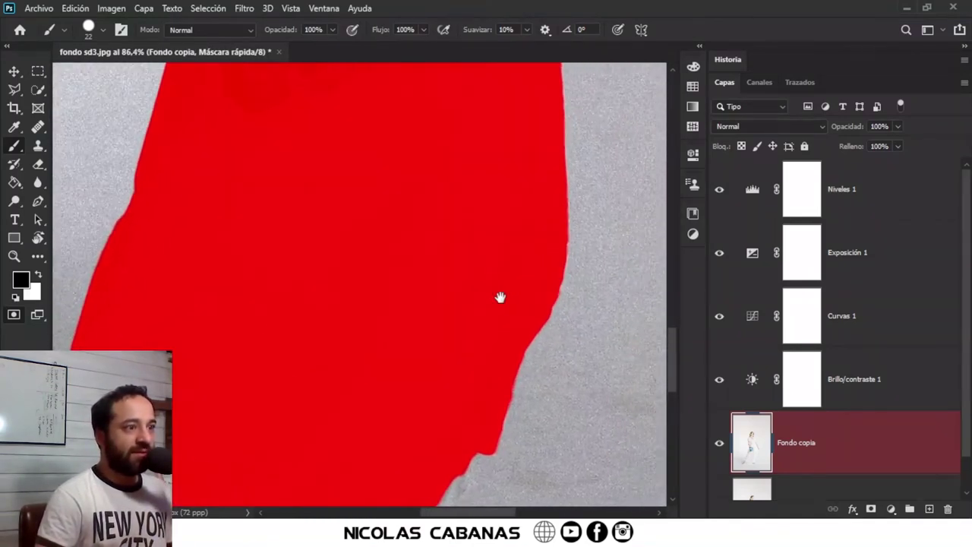
scroll(594, 293, "up", 2)
scroll(508, 332, "up", 1)
scroll(554, 297, "up", 1)
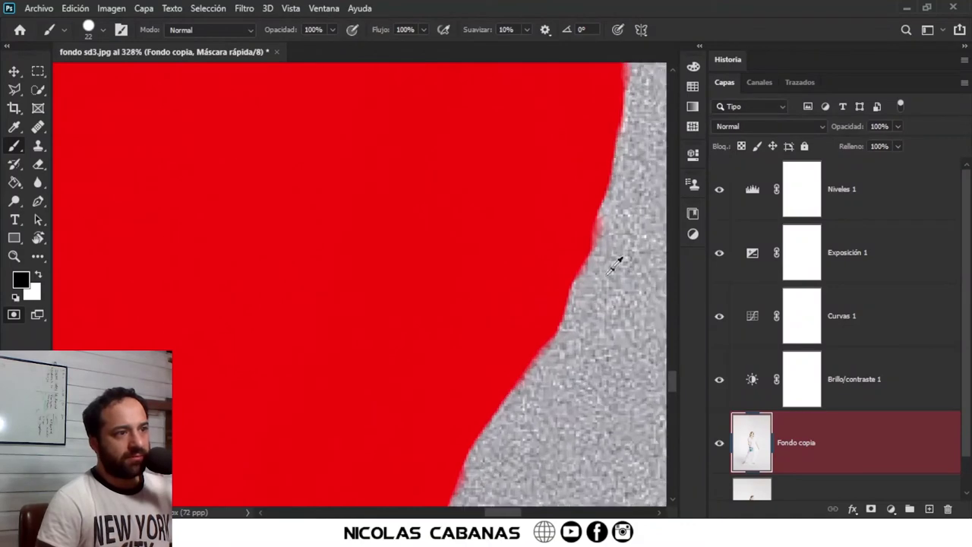
scroll(417, 265, "down", 2)
scroll(354, 230, "down", 1)
scroll(353, 231, "down", 1)
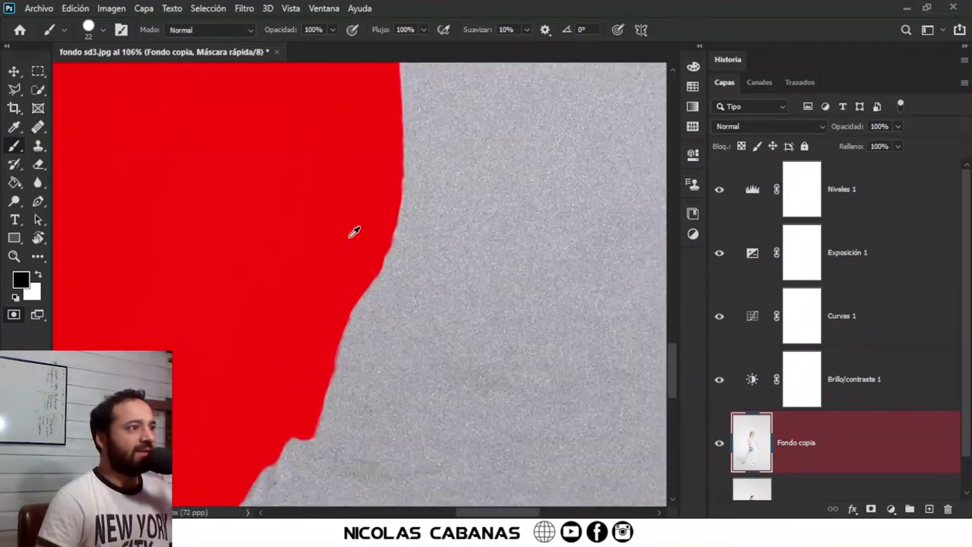
scroll(266, 215, "down", 1)
scroll(432, 258, "down", 1)
scroll(432, 258, "down", 1)
scroll(459, 212, "down", 1)
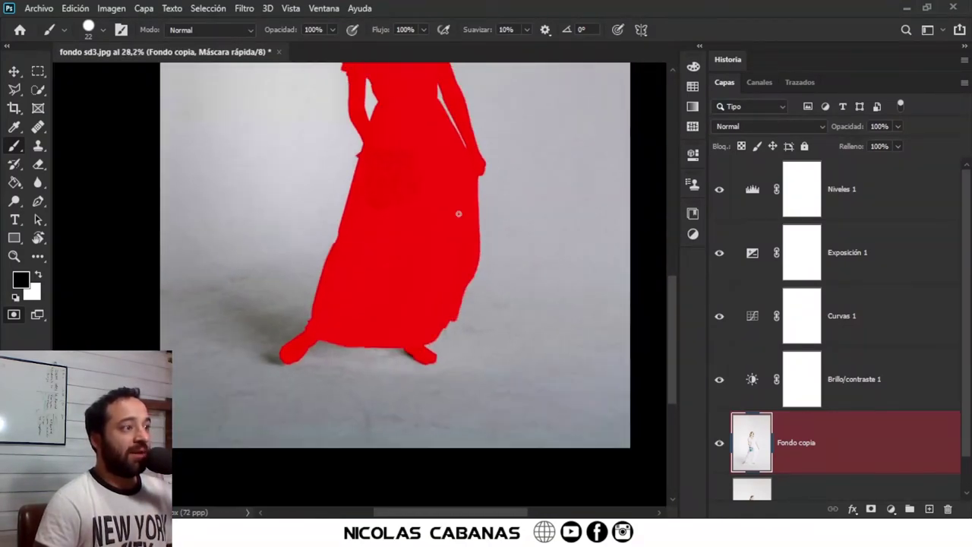
scroll(465, 262, "up", 1)
scroll(465, 273, "up", 1)
scroll(463, 303, "up", 1)
scroll(454, 281, "up", 1)
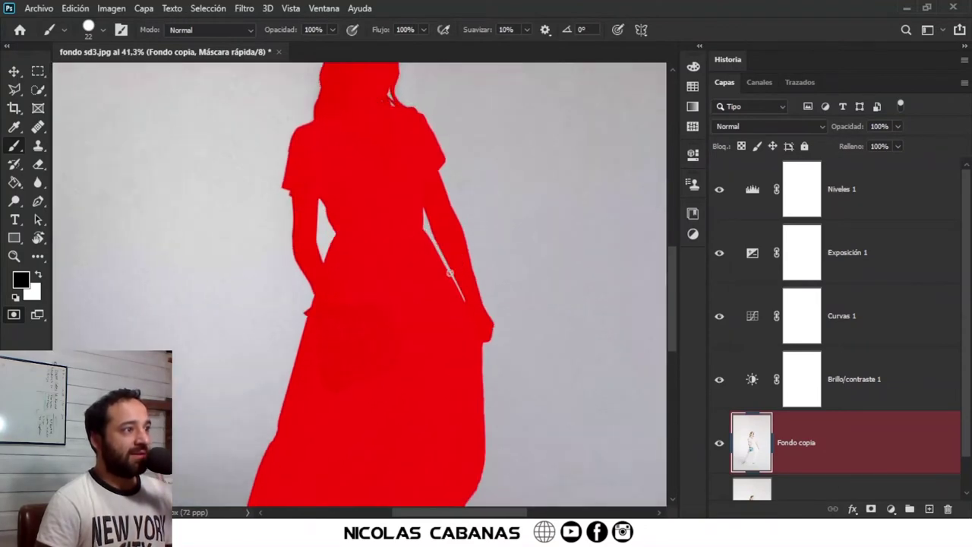
- Open Niveles on the quick mask, zoom into the edge, and raise the black input to 69
left_click(111, 8)
mouse_move(121, 45)
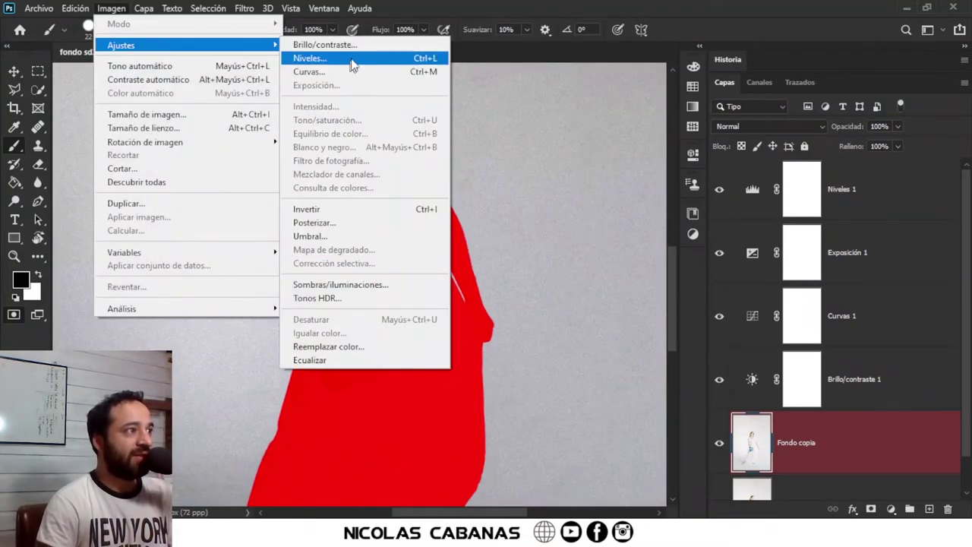
left_click(357, 61)
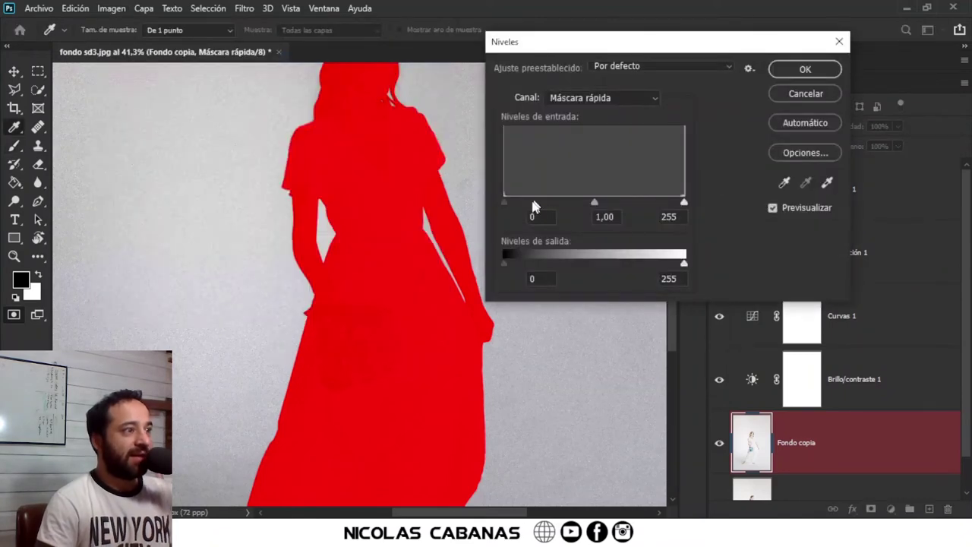
key("ctrl+plus")
key("ctrl+plus")
key("ctrl+plus")
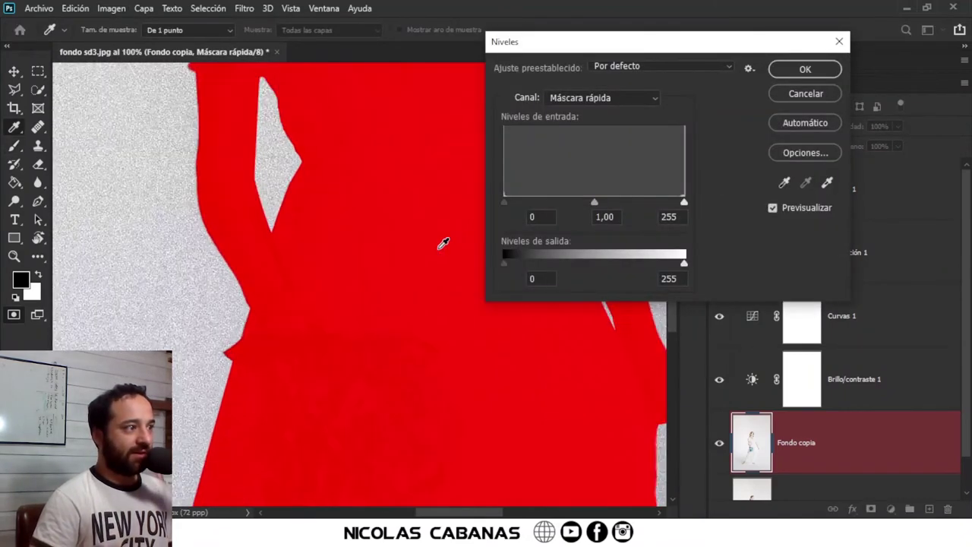
key("ctrl+plus")
mouse_move(367, 248)
left_mouse_down()
mouse_move(254, 273)
mouse_move(369, 174)
mouse_move(360, 233)
mouse_move(352, 233)
left_mouse_up()
key("ctrl+plus")
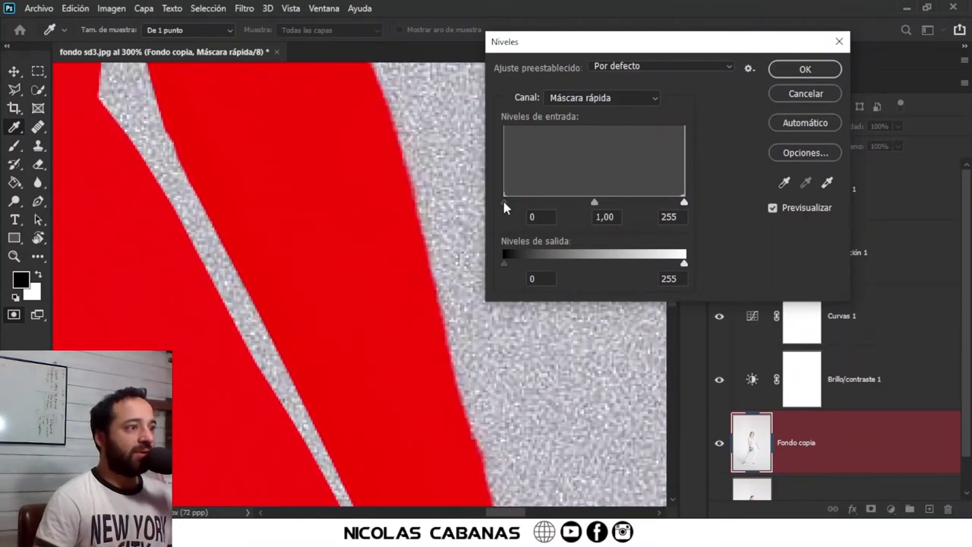
left_click_drag(504, 203, 542, 202)
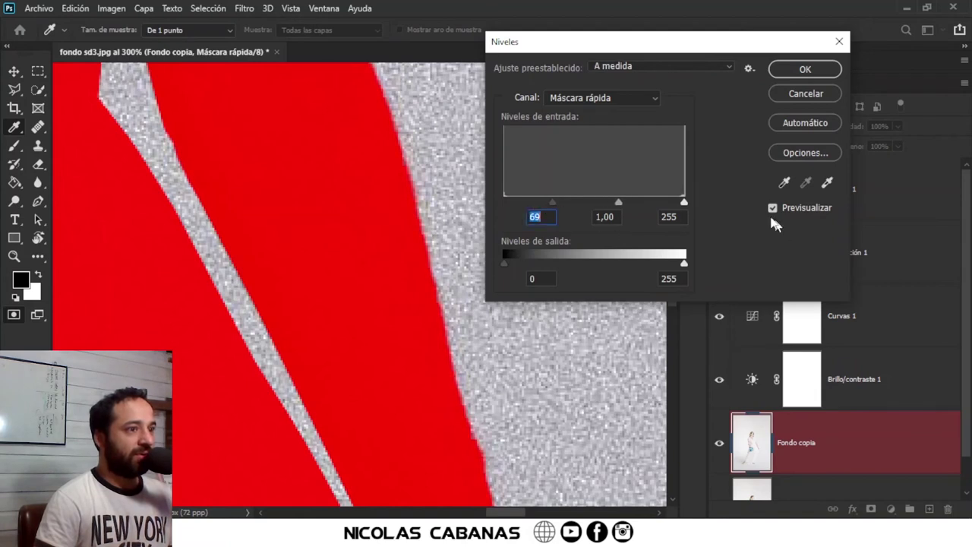
left_click_drag(681, 205, 696, 205)
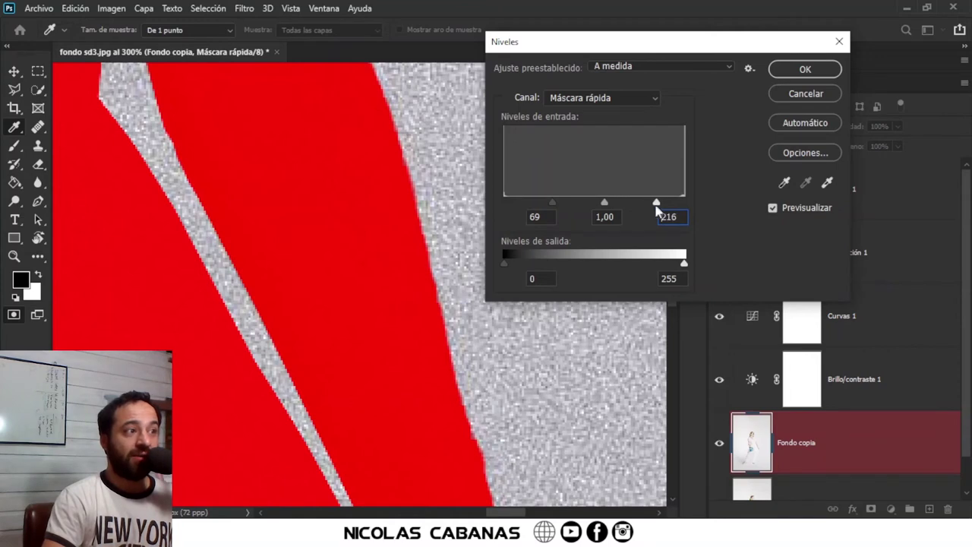
- Set the white input level to 198, panning along the mask edge to check it
left_click_drag(656, 206, 625, 205)
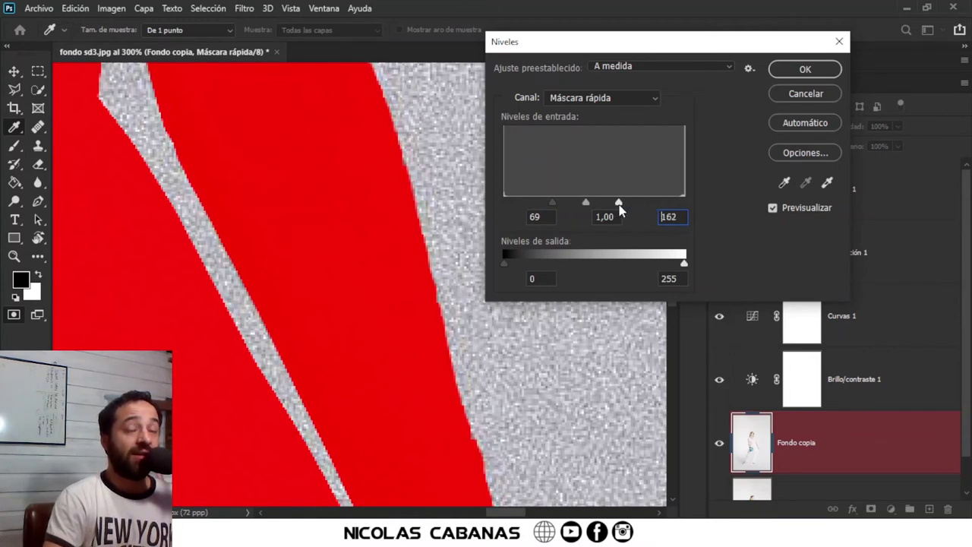
mouse_move(619, 210)
left_mouse_down()
mouse_move(689, 205)
mouse_move(605, 204)
mouse_move(667, 202)
left_mouse_up()
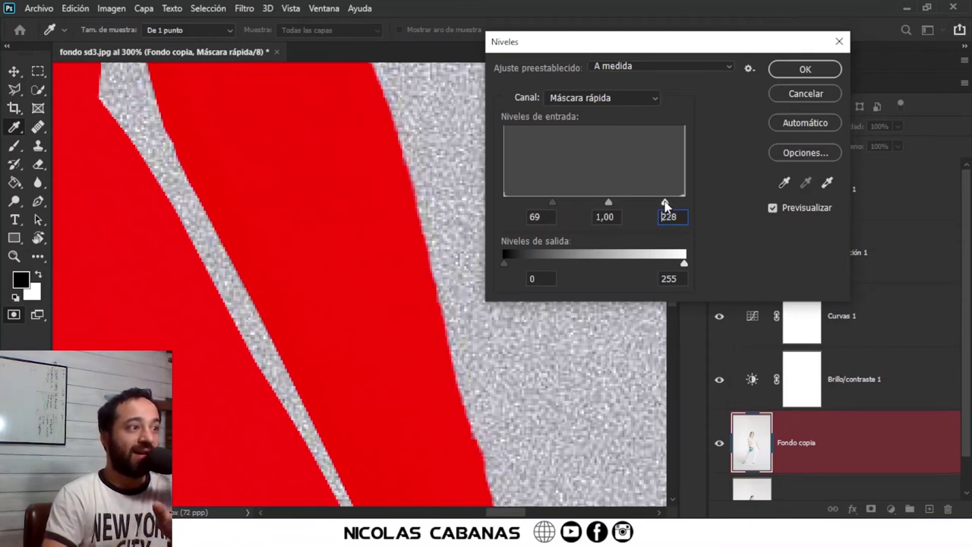
left_click_drag(631, 203, 628, 204)
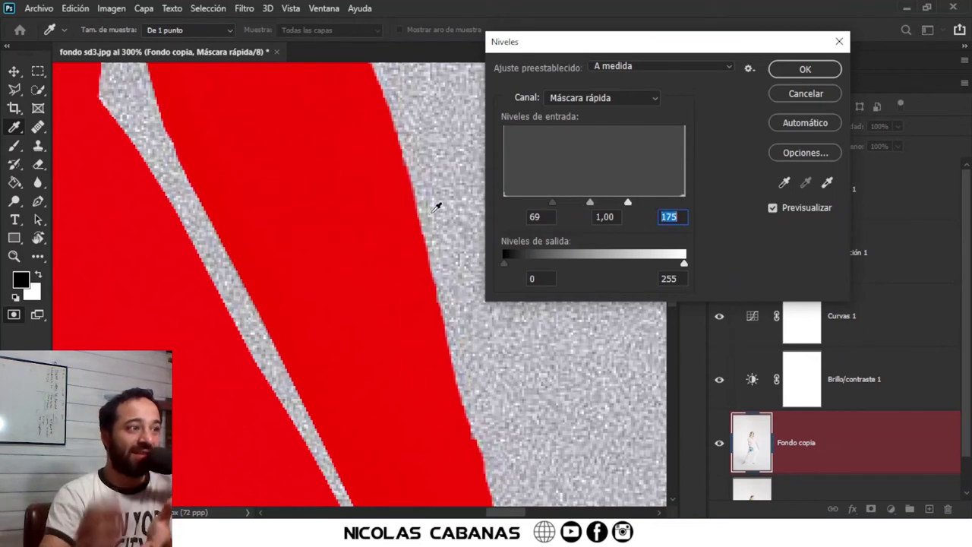
left_click_drag(629, 204, 643, 205)
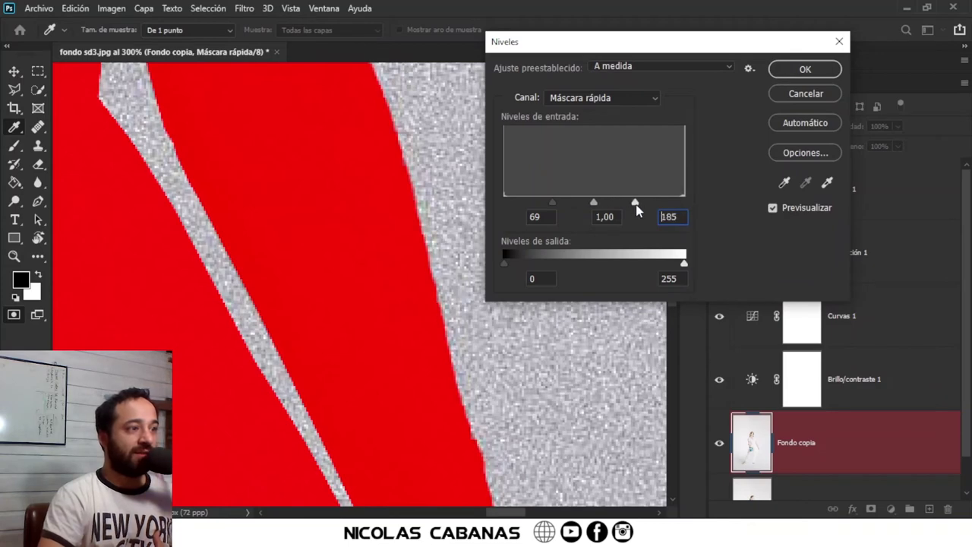
left_click_drag(643, 205, 641, 206)
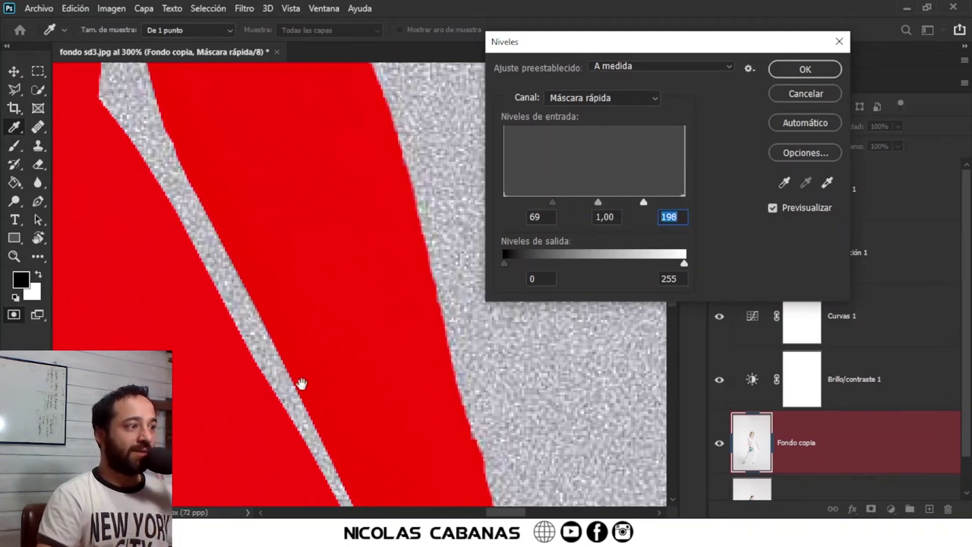
mouse_move(300, 384)
left_mouse_down()
mouse_move(288, 211)
mouse_move(314, 282)
mouse_move(287, 171)
mouse_move(380, 310)
left_mouse_up()
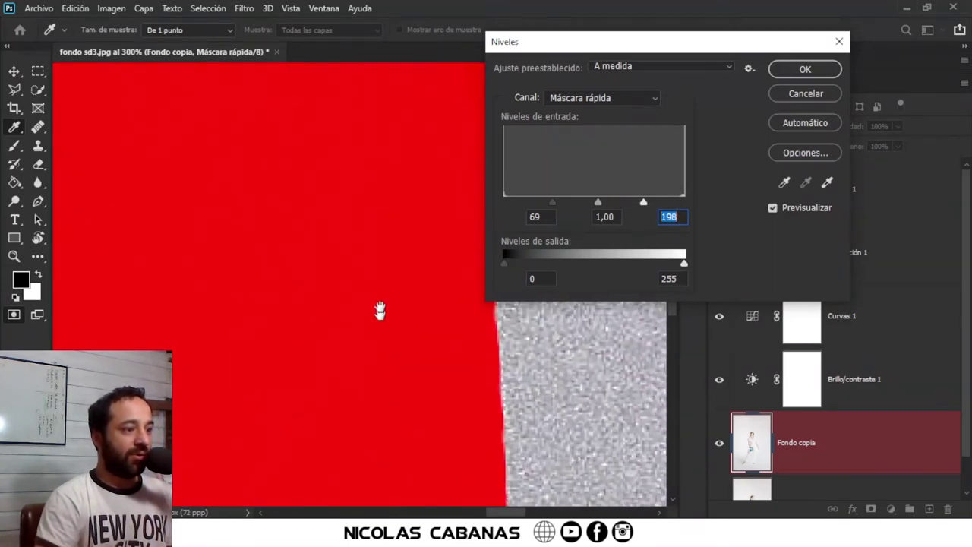
mouse_move(388, 369)
left_mouse_down()
mouse_move(402, 289)
mouse_move(434, 420)
left_mouse_up()
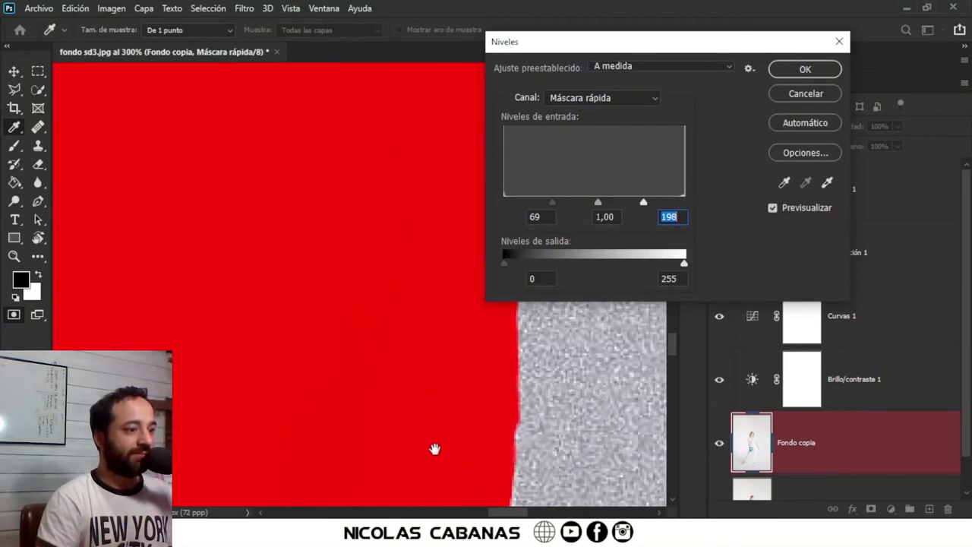
mouse_move(432, 462)
left_mouse_down()
mouse_move(430, 255)
mouse_move(332, 339)
mouse_move(235, 400)
mouse_move(341, 306)
mouse_move(336, 278)
mouse_move(322, 296)
mouse_move(228, 341)
mouse_move(314, 190)
mouse_move(306, 204)
left_mouse_up()
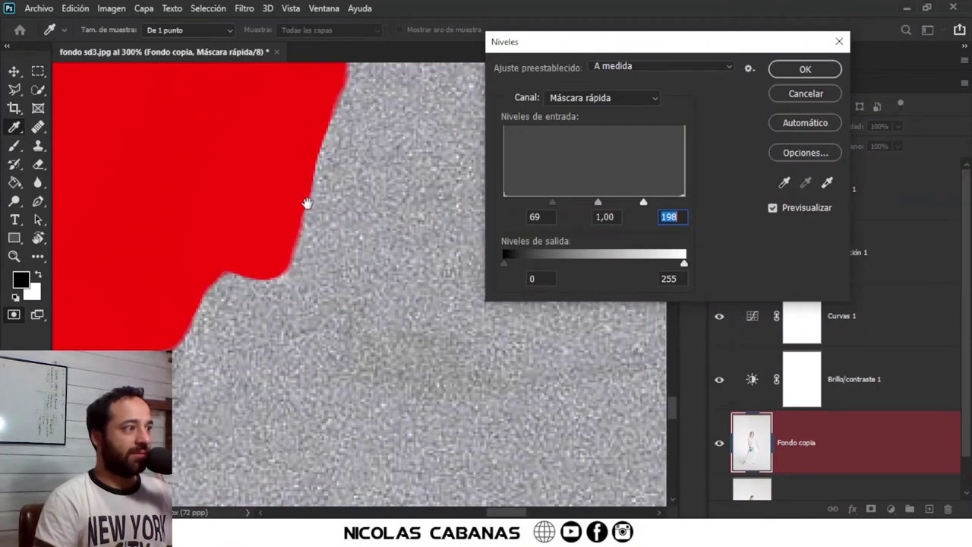
- Toggle the Levels preview to compare the 69 / 1,00 / 198 mask edge while panning
left_click(773, 209)
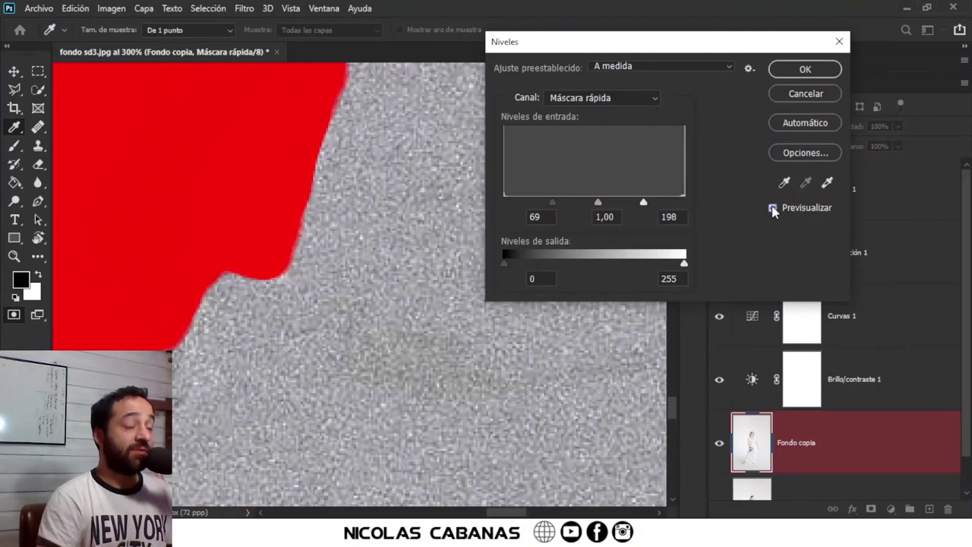
left_click(772, 207)
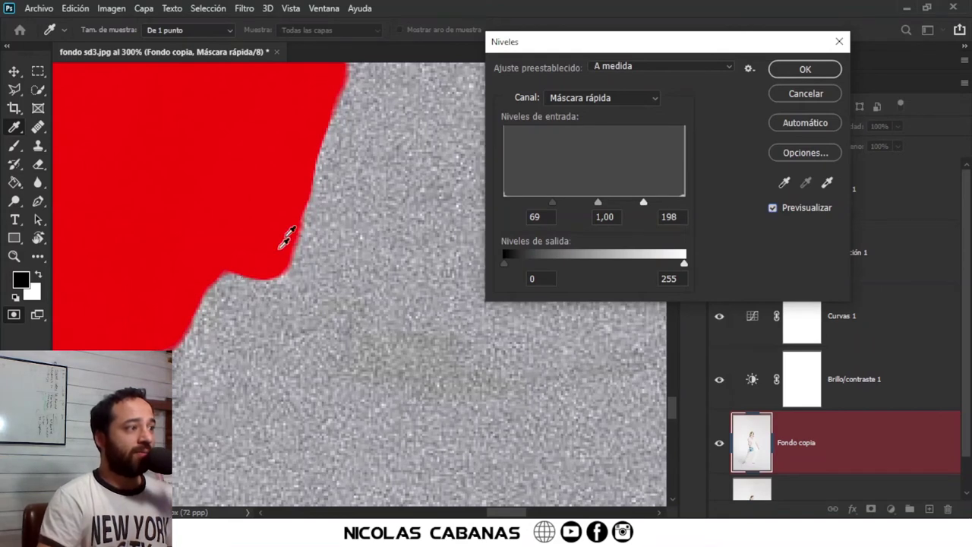
left_click(771, 207)
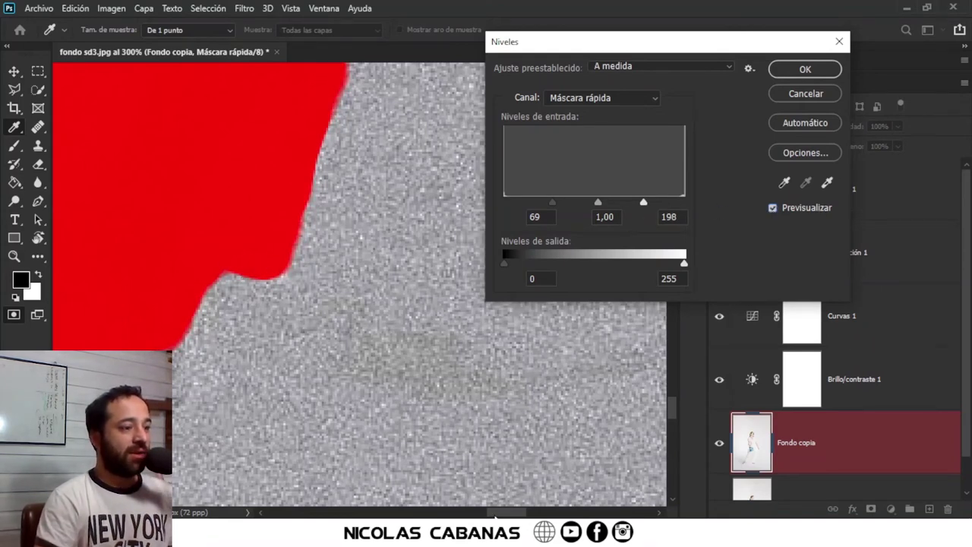
mouse_move(471, 399)
left_mouse_down()
mouse_move(653, 399)
mouse_move(669, 439)
left_mouse_up()
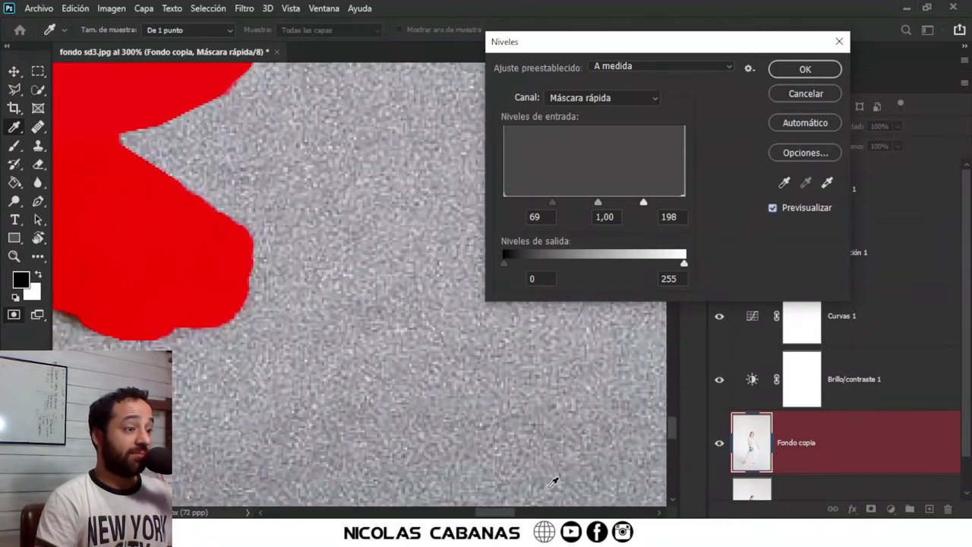
left_click_drag(508, 517, 408, 515)
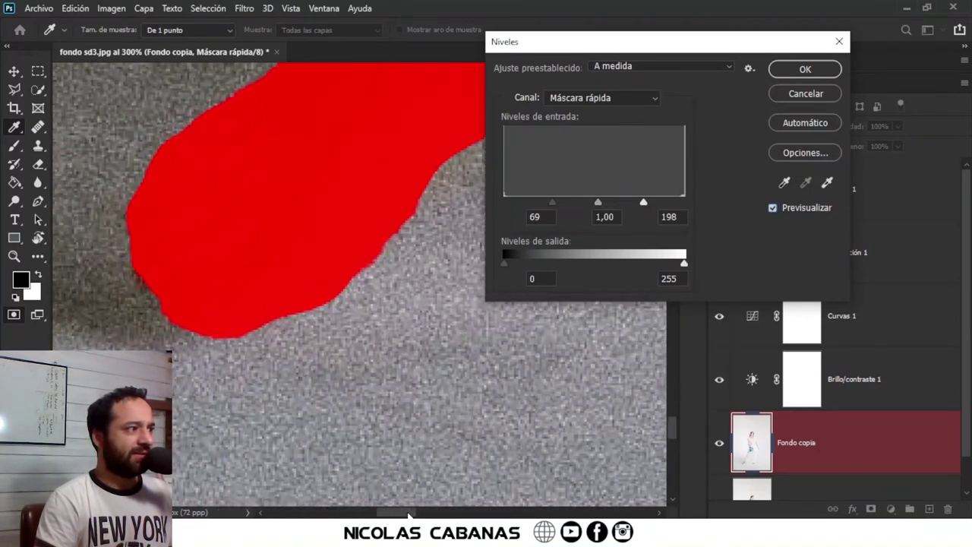
mouse_move(672, 438)
left_mouse_down()
mouse_move(671, 372)
mouse_move(654, 372)
left_mouse_up()
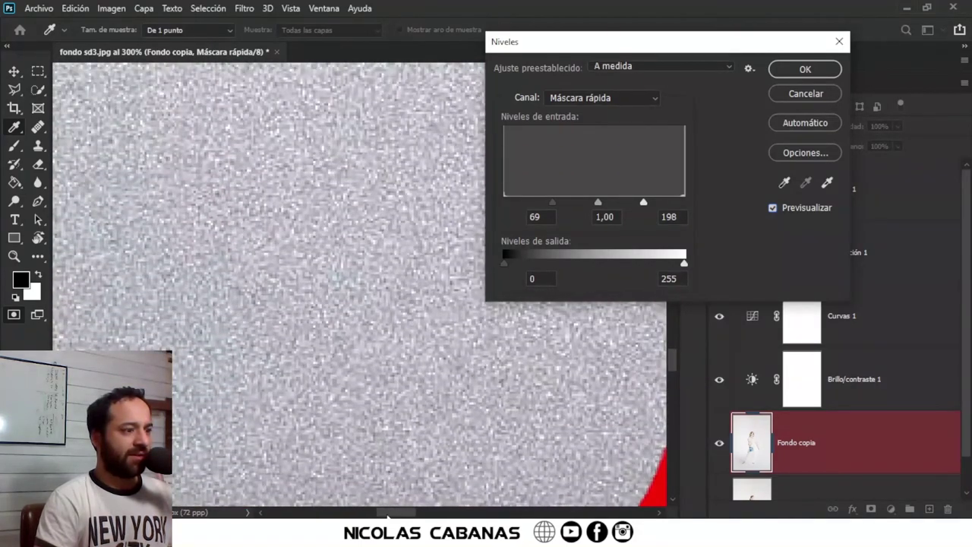
left_click_drag(388, 517, 426, 515)
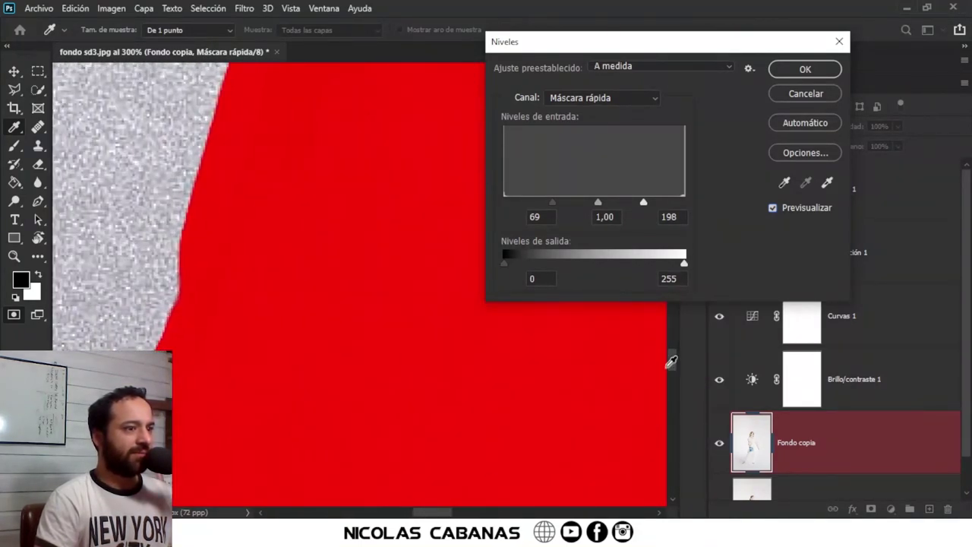
left_click_drag(671, 362, 678, 236)
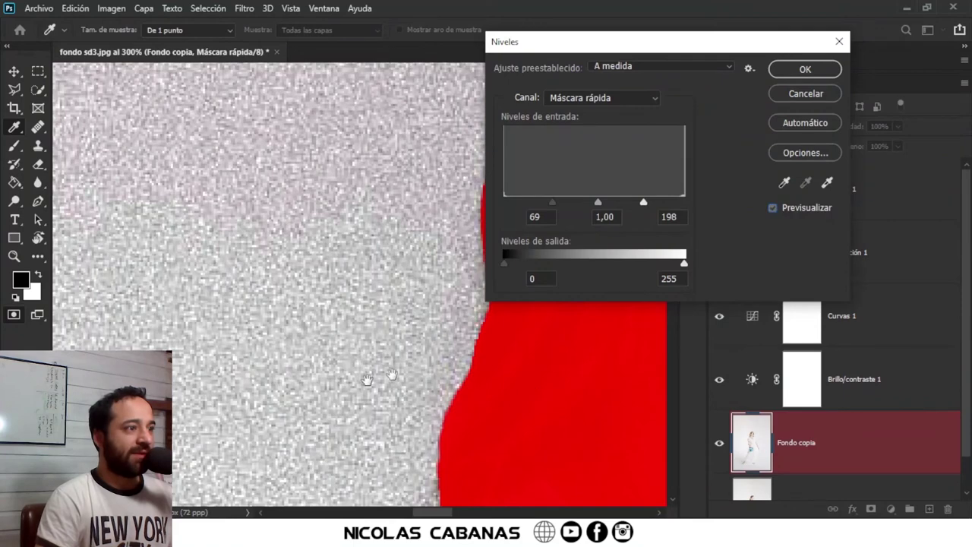
- Recheck the edge around the head with preview off and on, moving the Levels window aside
key("p")
left_click_drag(448, 514, 486, 515)
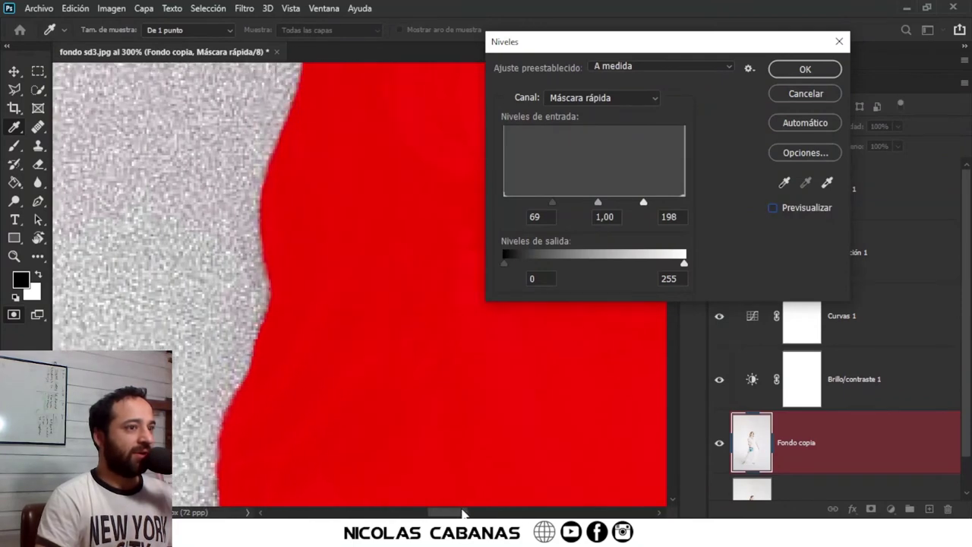
left_click(772, 208)
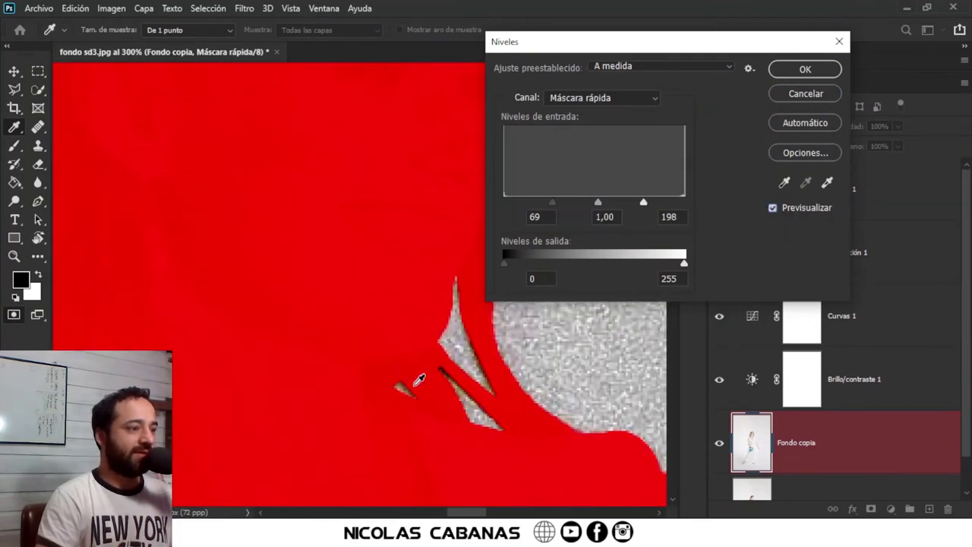
left_click_drag(471, 515, 468, 514)
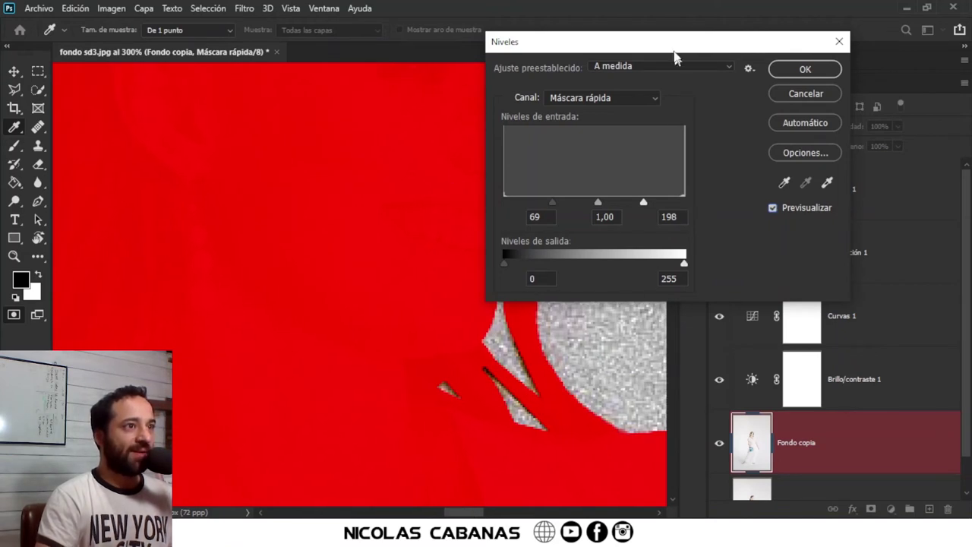
left_click_drag(674, 57, 852, 137)
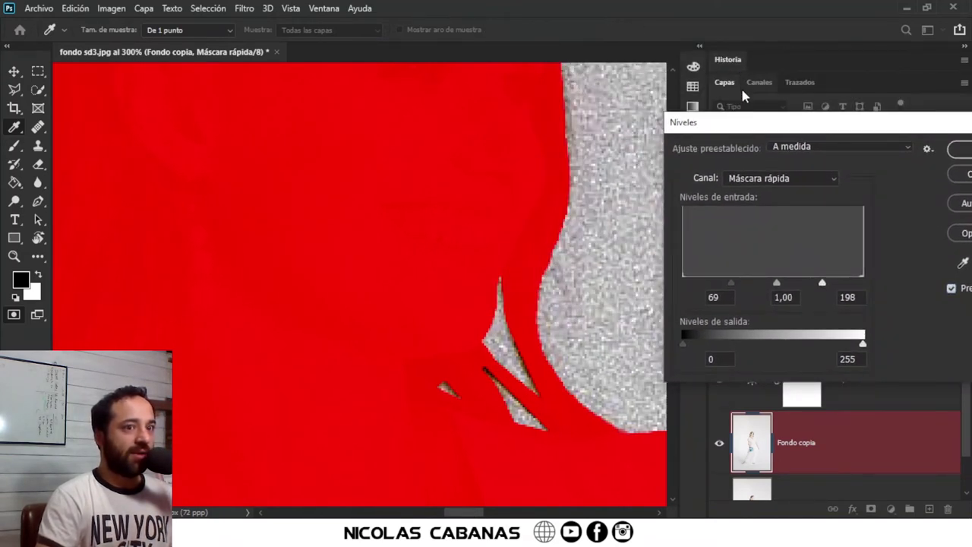
left_click_drag(468, 137, 460, 443)
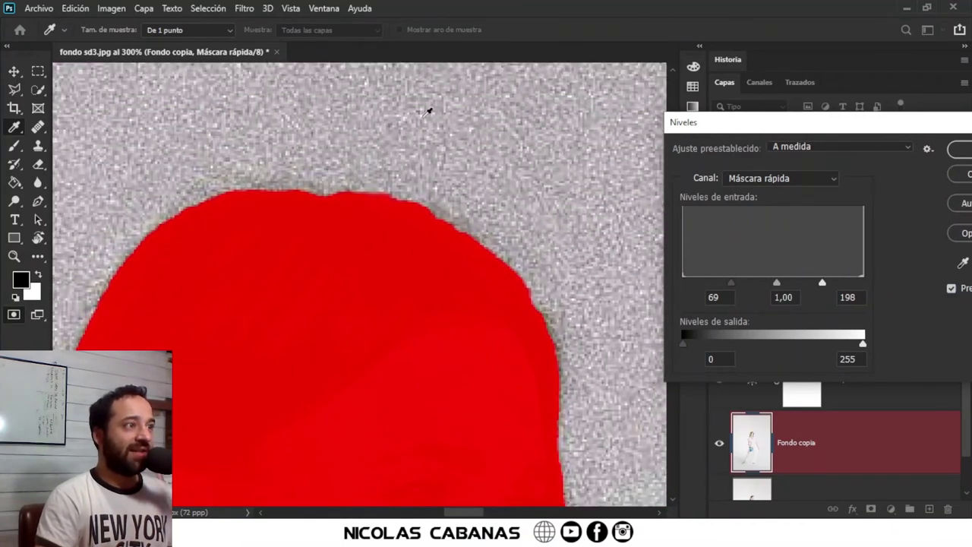
left_click_drag(308, 290, 444, 283)
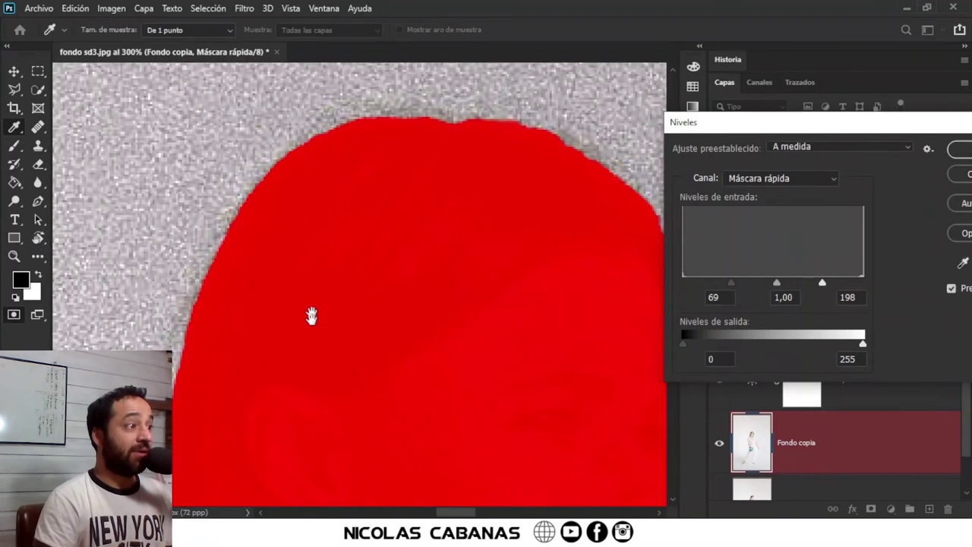
mouse_move(312, 315)
left_mouse_down()
mouse_move(506, 178)
mouse_move(524, 246)
mouse_move(517, 214)
mouse_move(382, 428)
mouse_move(395, 356)
mouse_move(466, 329)
left_mouse_up()
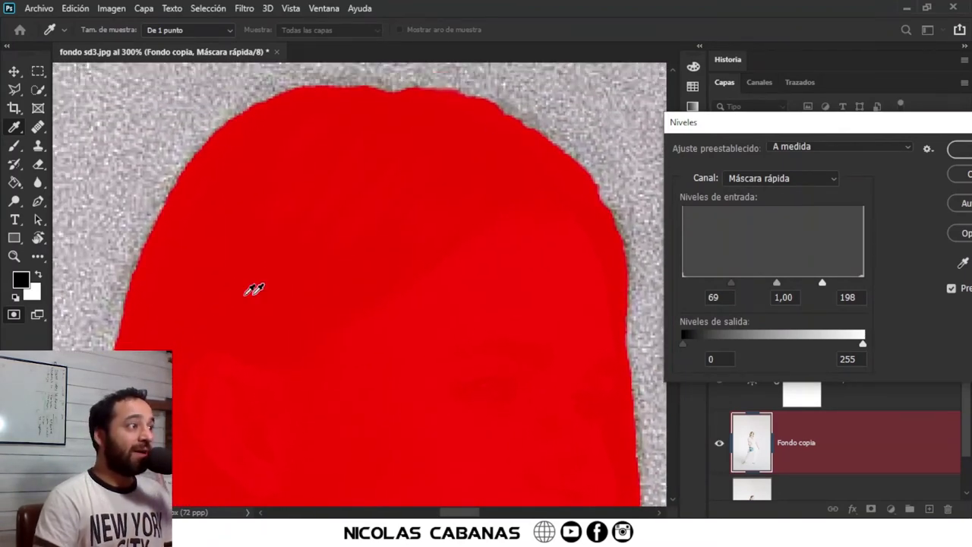
left_click_drag(760, 132, 427, 104)
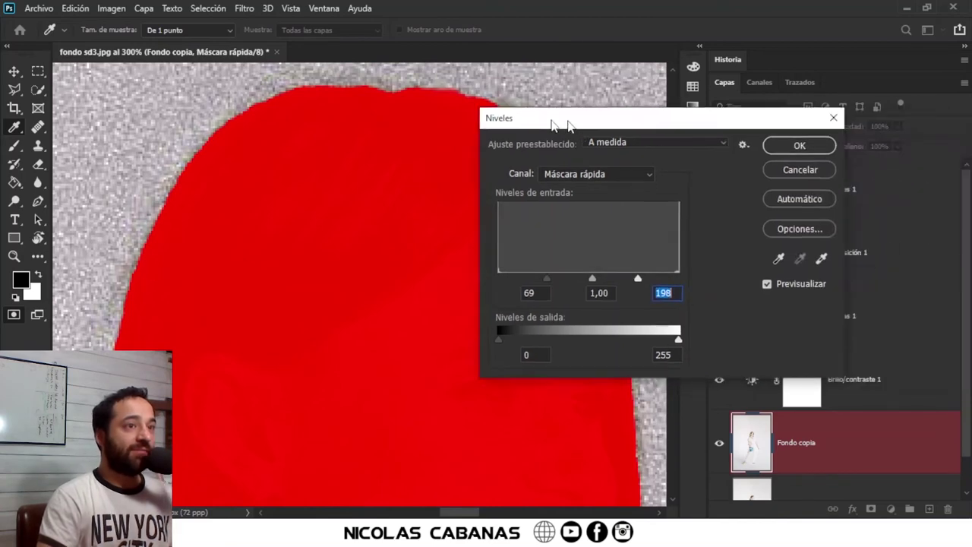
- Apply the Levels adjustment, then exit Quick Mask to turn the mask into a selection
left_click(649, 122)
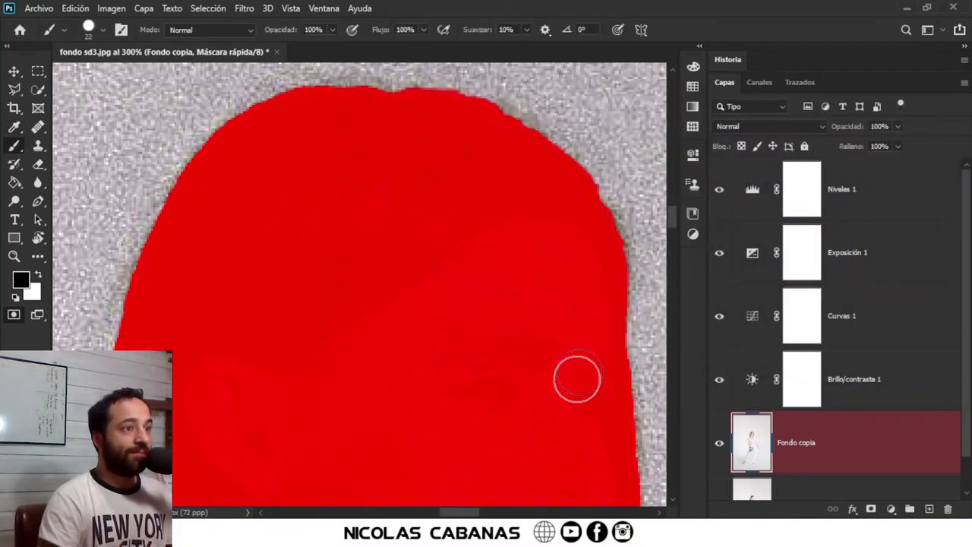
scroll(578, 383, "down", 5)
mouse_move(582, 386)
left_mouse_down()
mouse_move(541, 320)
mouse_move(525, 217)
left_mouse_up()
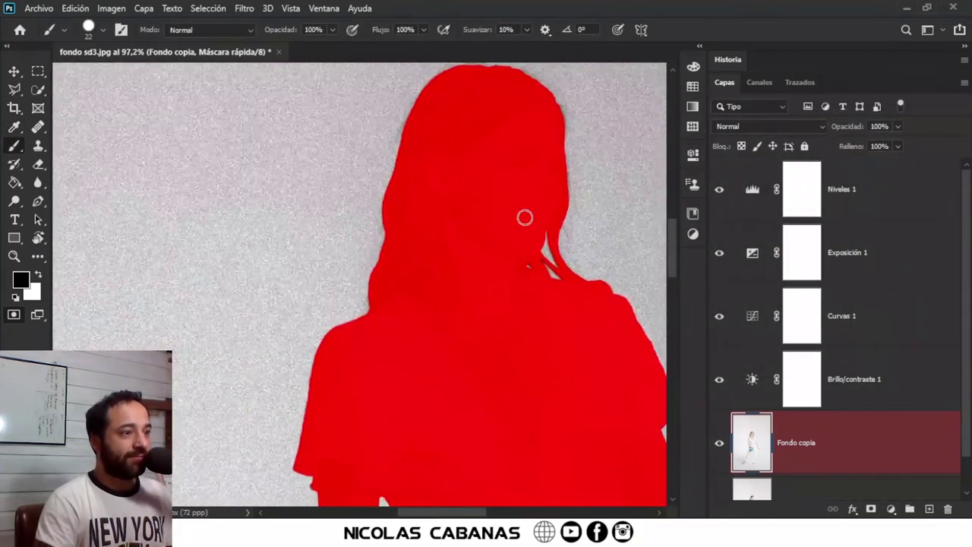
scroll(604, 300, "up", 2)
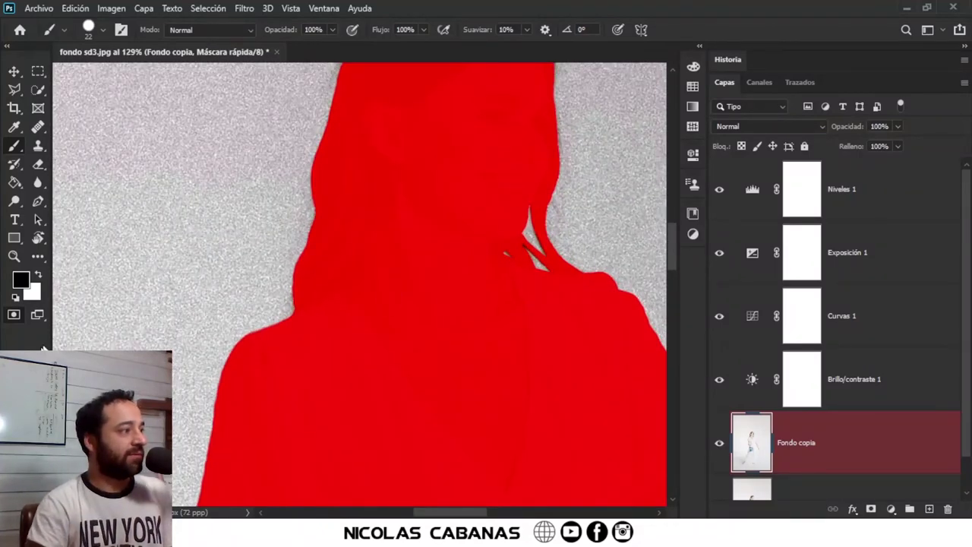
left_click(13, 315)
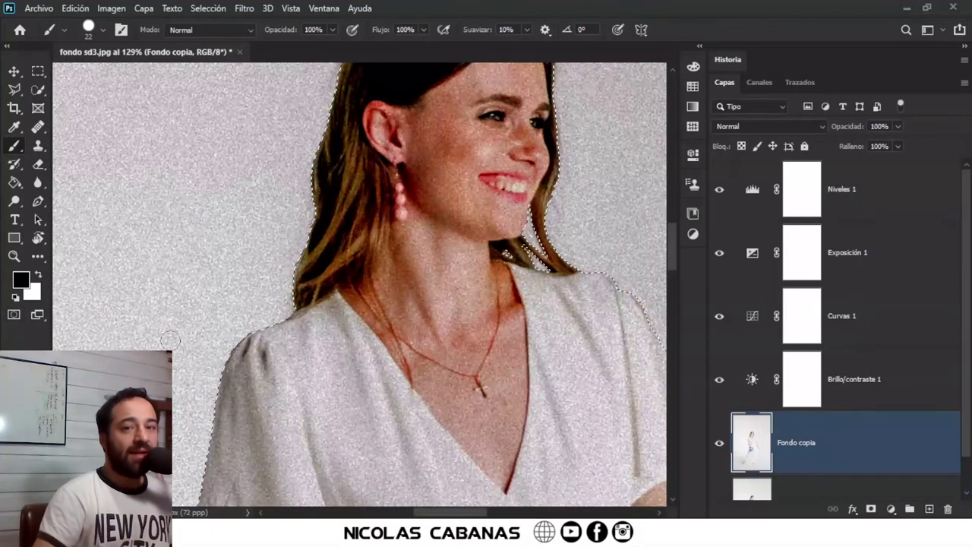
key("ctrl+d")
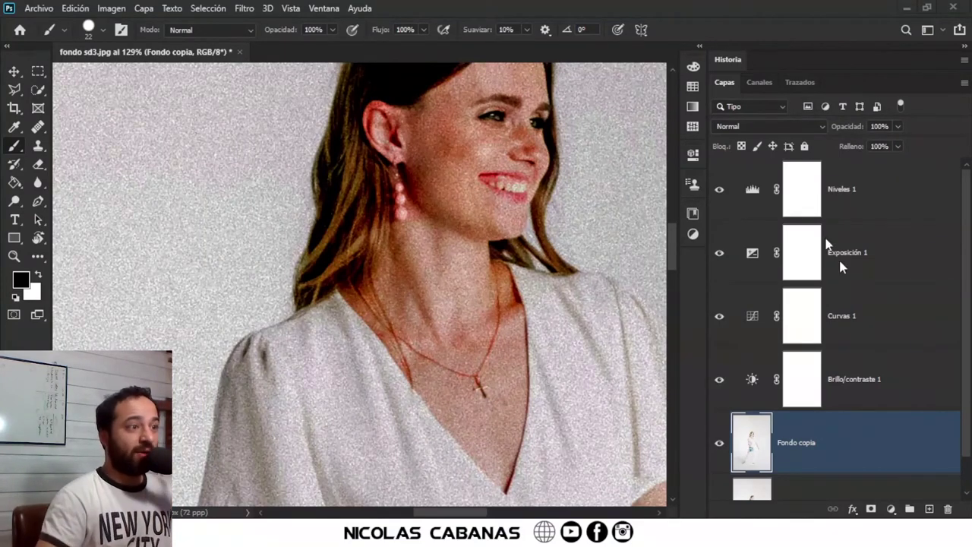
- Zoom out and centre the view to show the whole woman, feet included
scroll(563, 297, "down", 2)
scroll(564, 297, "down", 2)
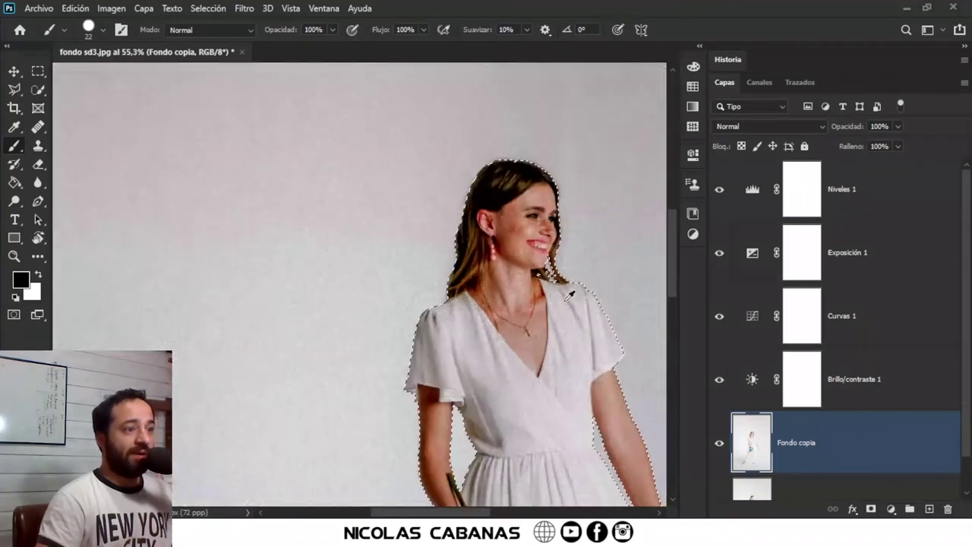
scroll(563, 297, "down", 2)
left_click_drag(581, 383, 489, 306)
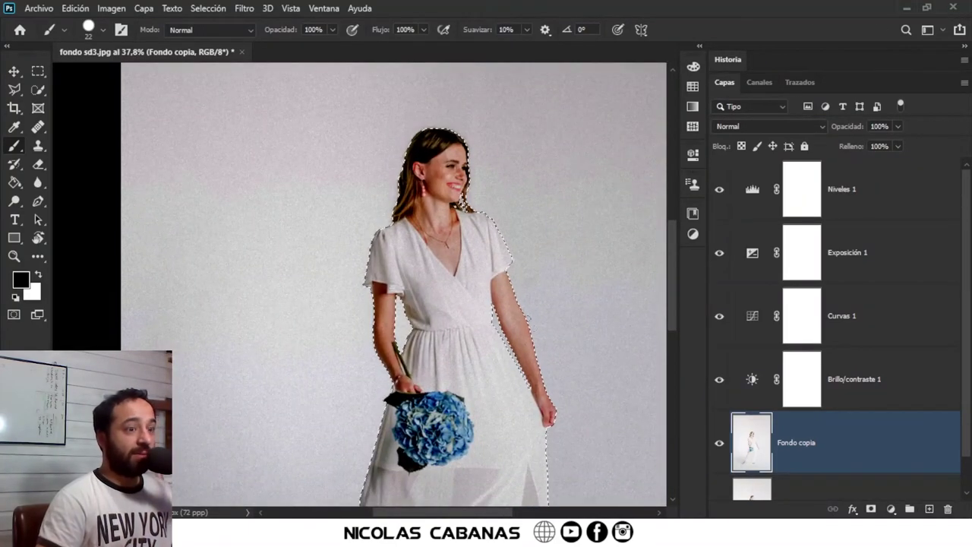
scroll(532, 365, "down", 2)
left_click_drag(516, 415, 455, 301)
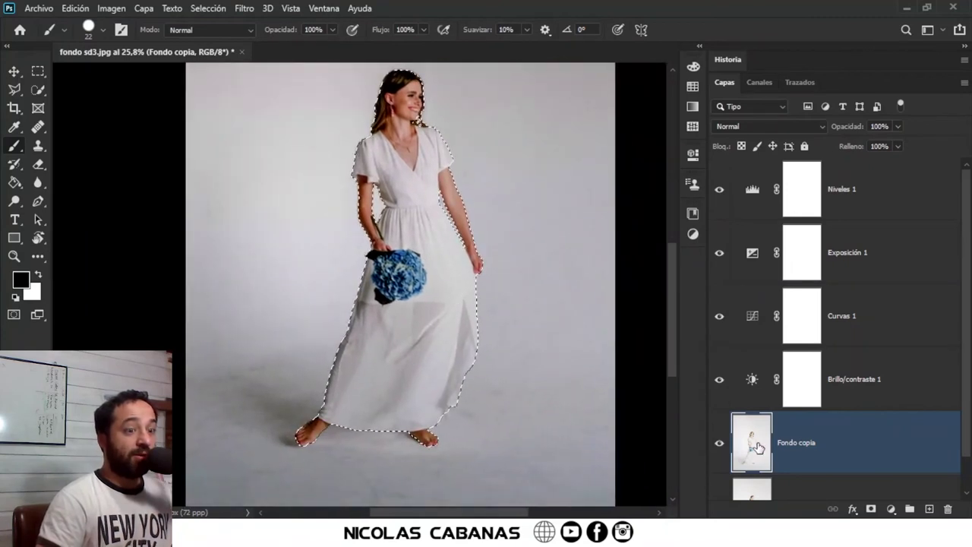
scroll(797, 463, "down", 1)
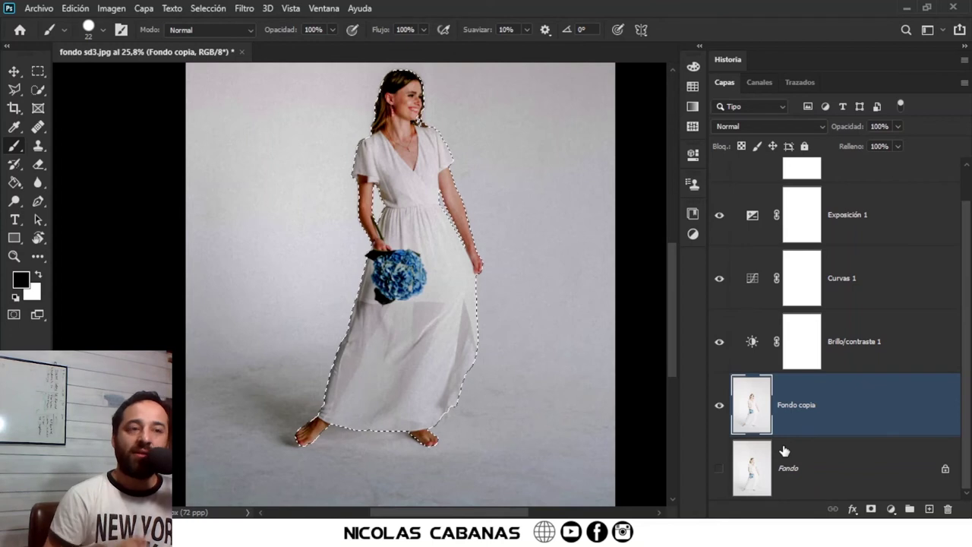
scroll(476, 304, "down", 2)
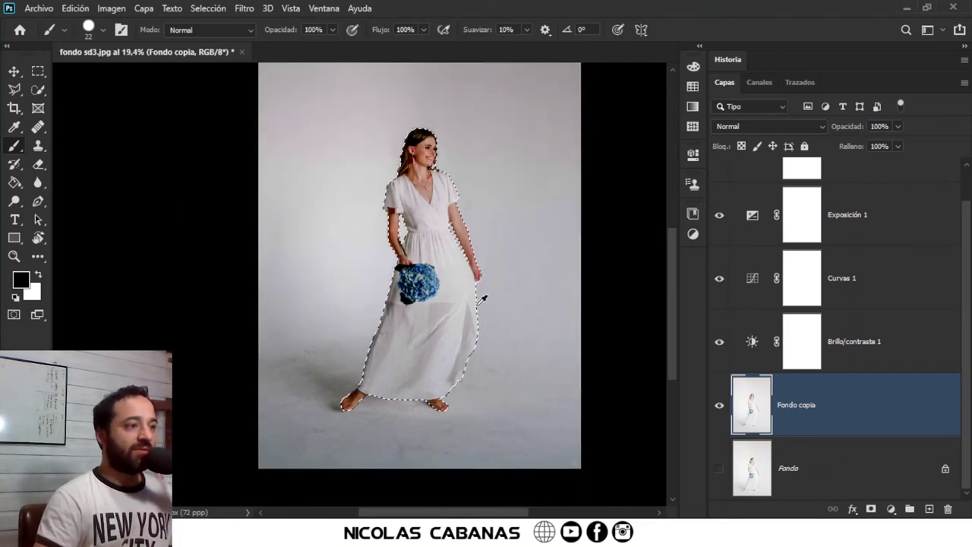
scroll(476, 305, "down", 2)
scroll(476, 304, "down", 1)
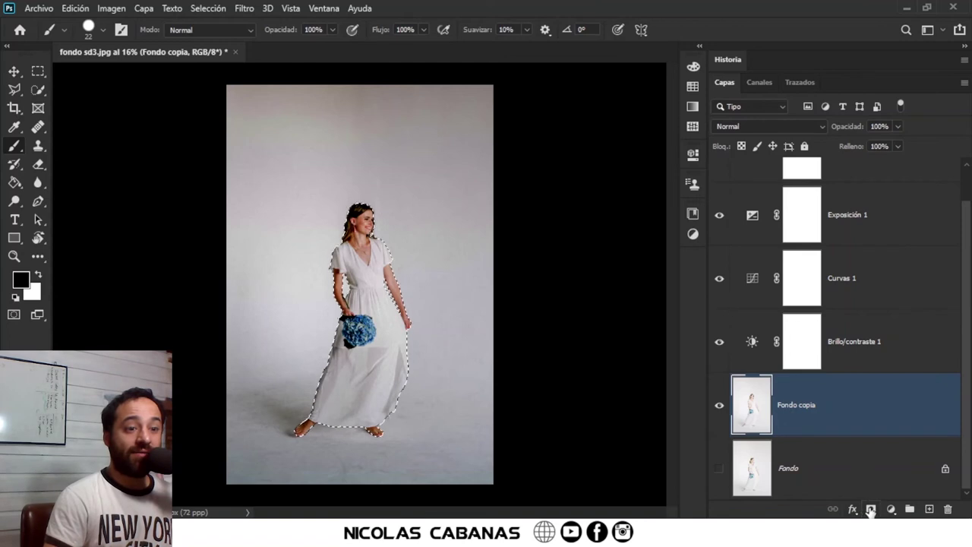
left_click(871, 508)
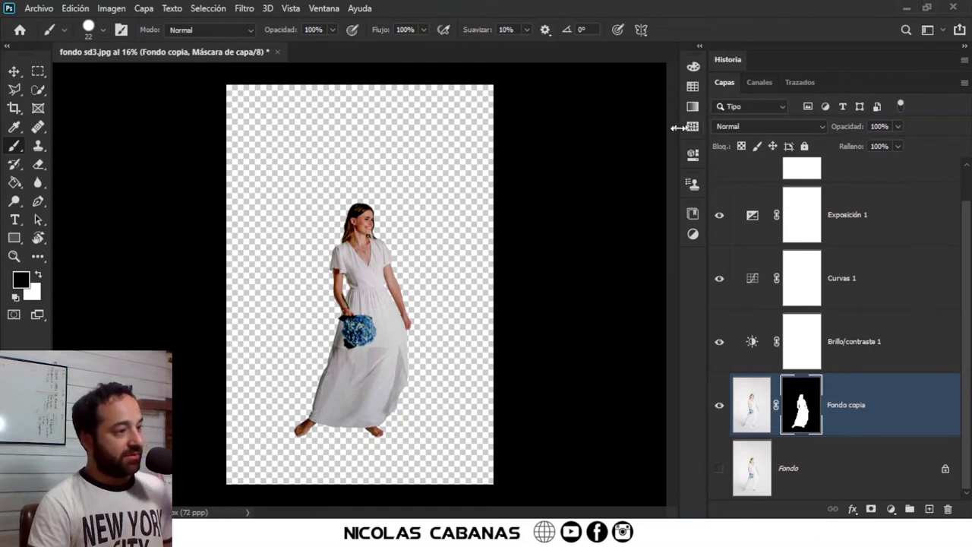
key("ctrl+z")
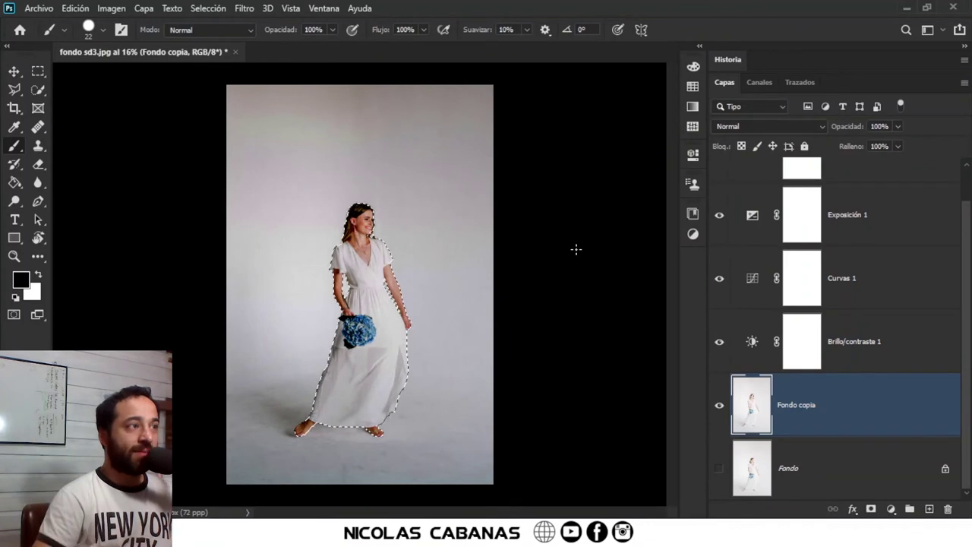
left_click(208, 8)
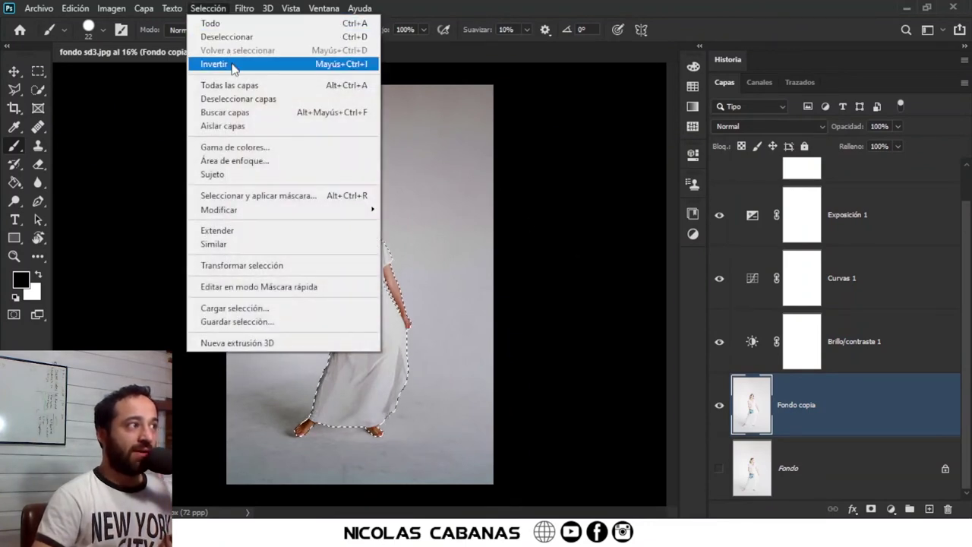
left_click(237, 67)
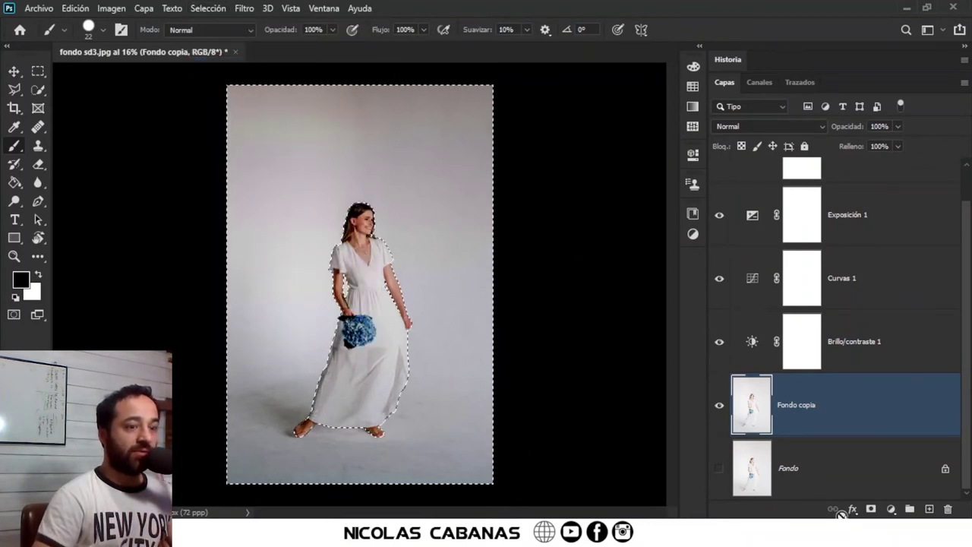
left_click(873, 511)
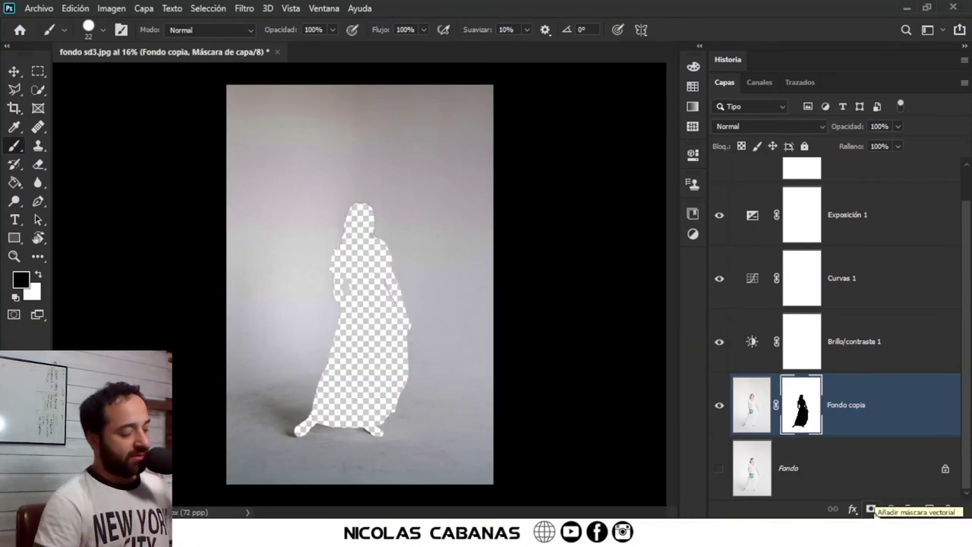
key("ctrl+z")
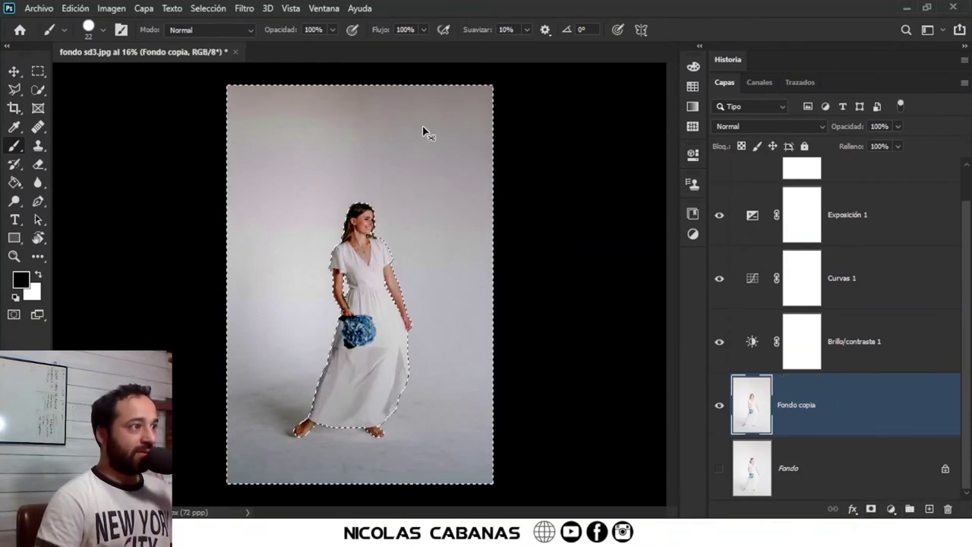
key("ctrl+z")
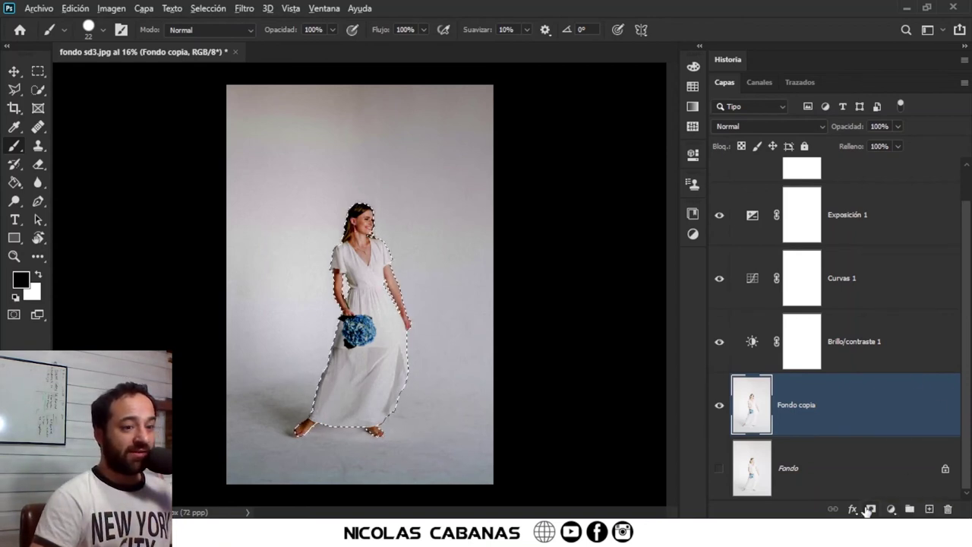
left_click(870, 509, "alt")
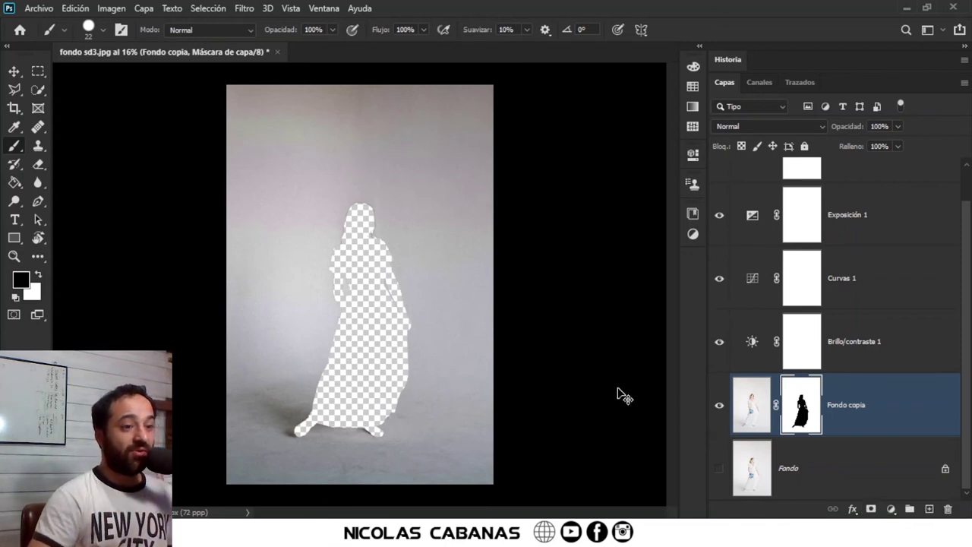
key("ctrl+z")
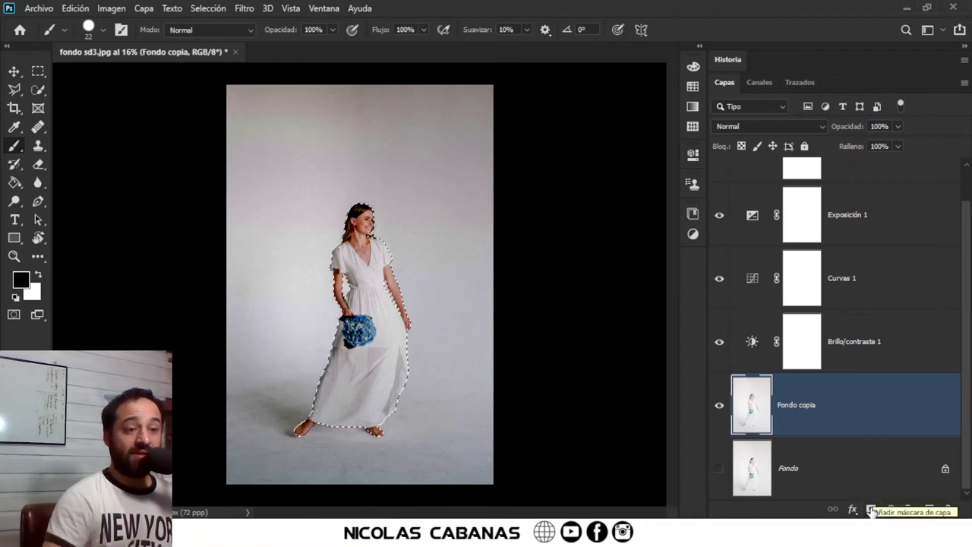
- Add a layer mask to Fondo copia and hide the Niveles, Exposición, Curvas and Brillo/contraste layers
left_click(871, 510)
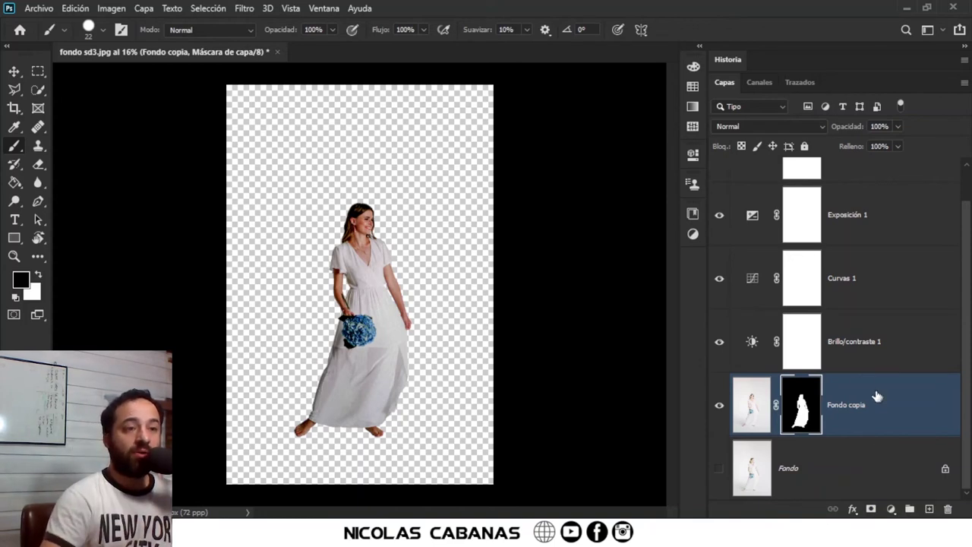
scroll(877, 395, "up", 1)
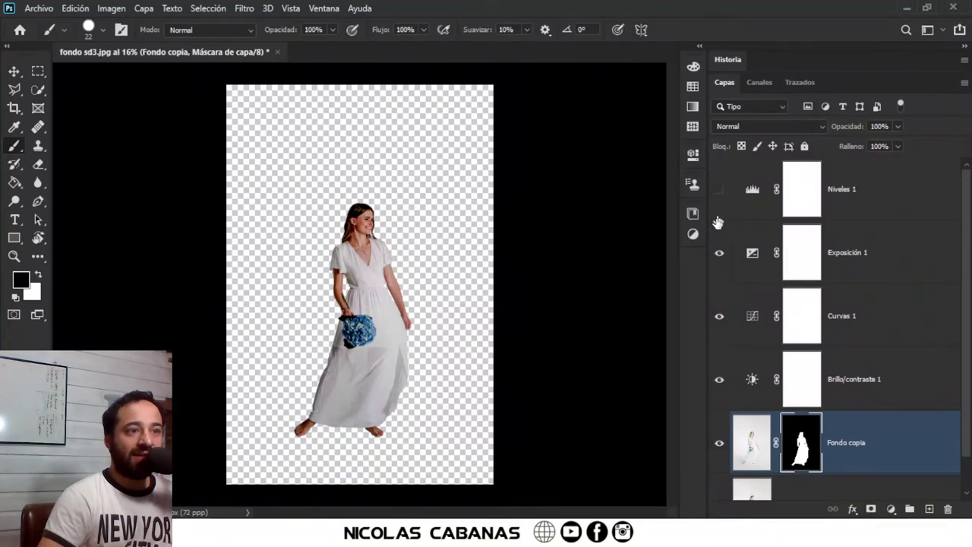
left_click_drag(718, 221, 713, 281)
left_click(718, 380)
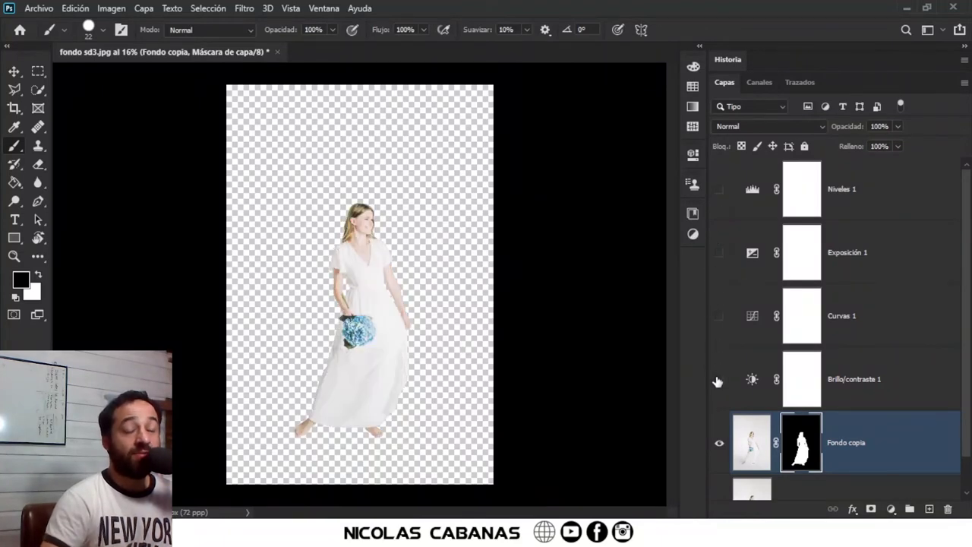
scroll(751, 375, "down", 1)
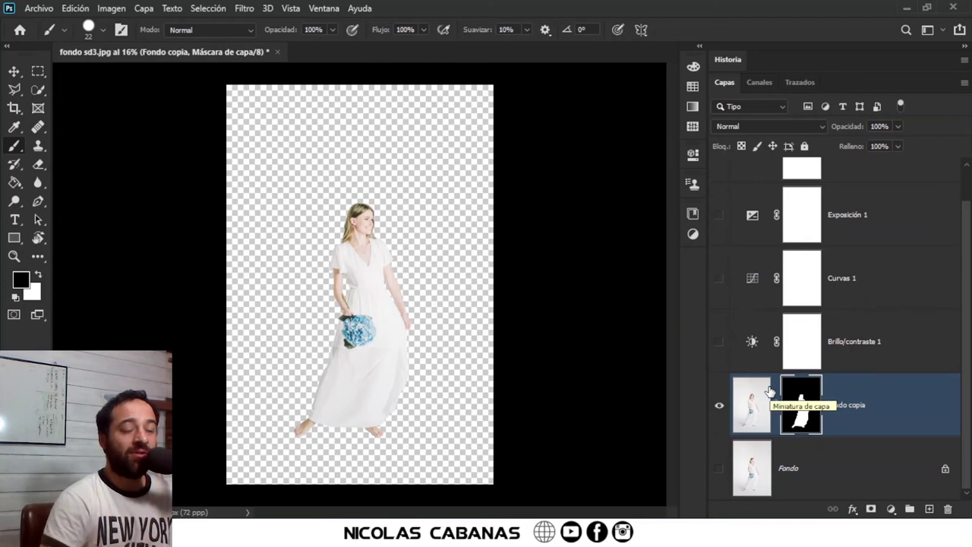
left_click(887, 508)
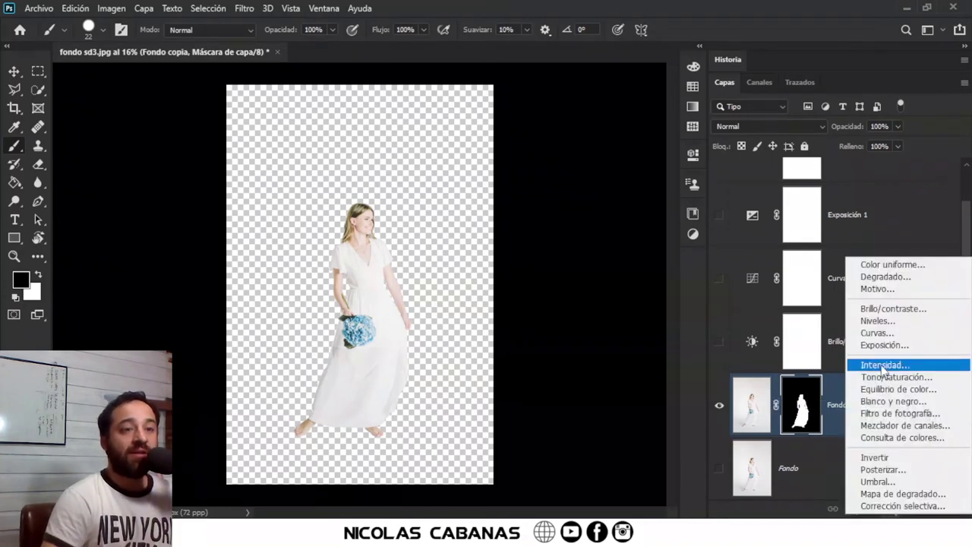
- Add a black Color uniforme fill layer and move it below Fondo copia
left_click(912, 266)
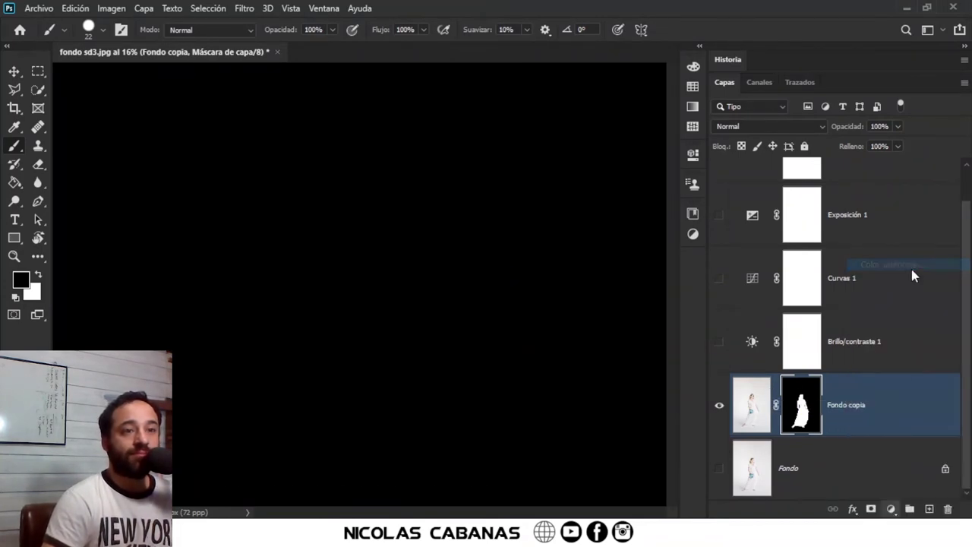
left_click(866, 142)
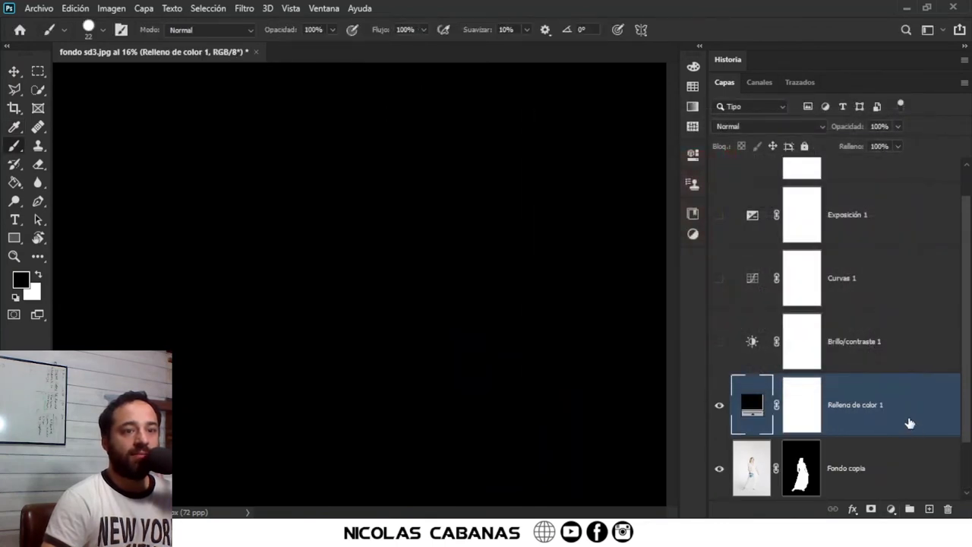
left_click_drag(901, 338, 902, 425)
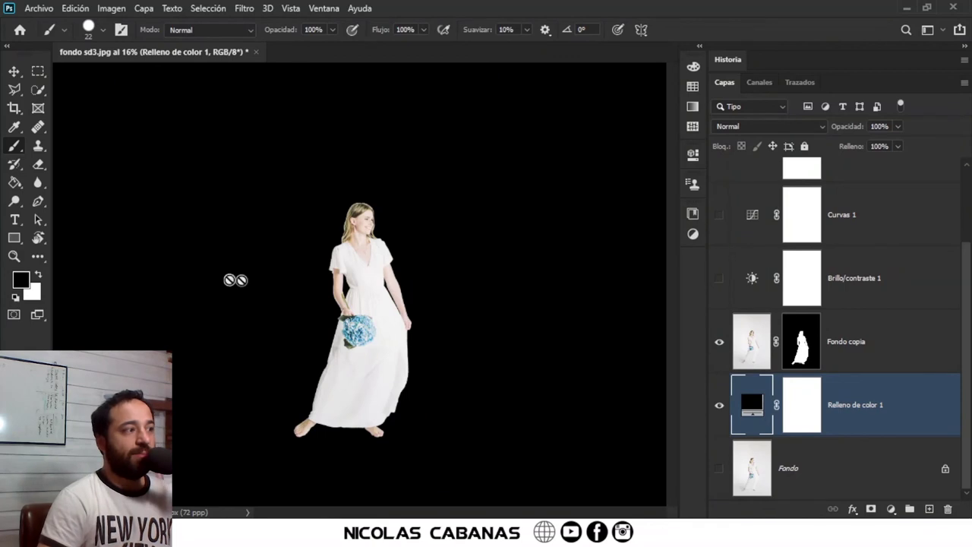
- Zoom in on the woman and open the fill layer's Color Picker
left_click(14, 256)
left_click(377, 298)
left_click_drag(377, 299, 386, 290)
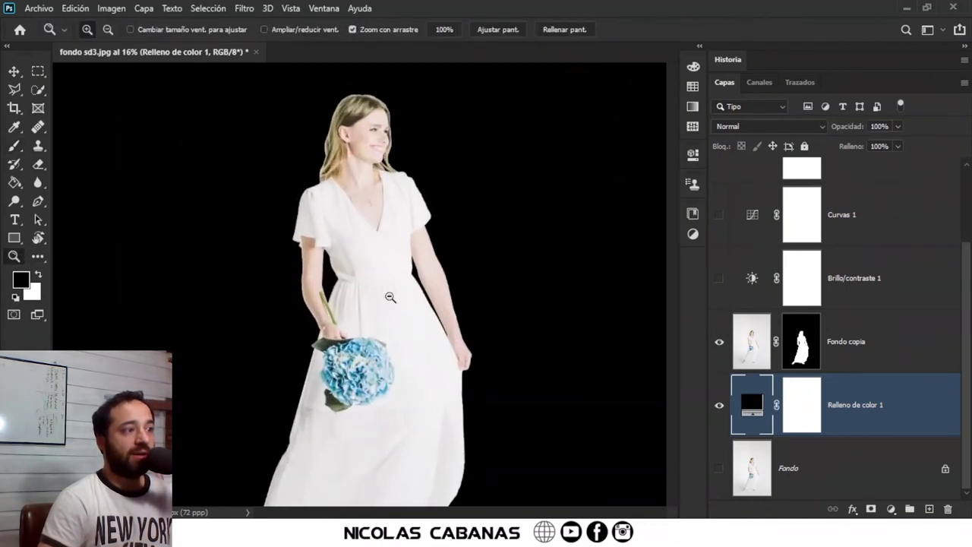
double_click(752, 408)
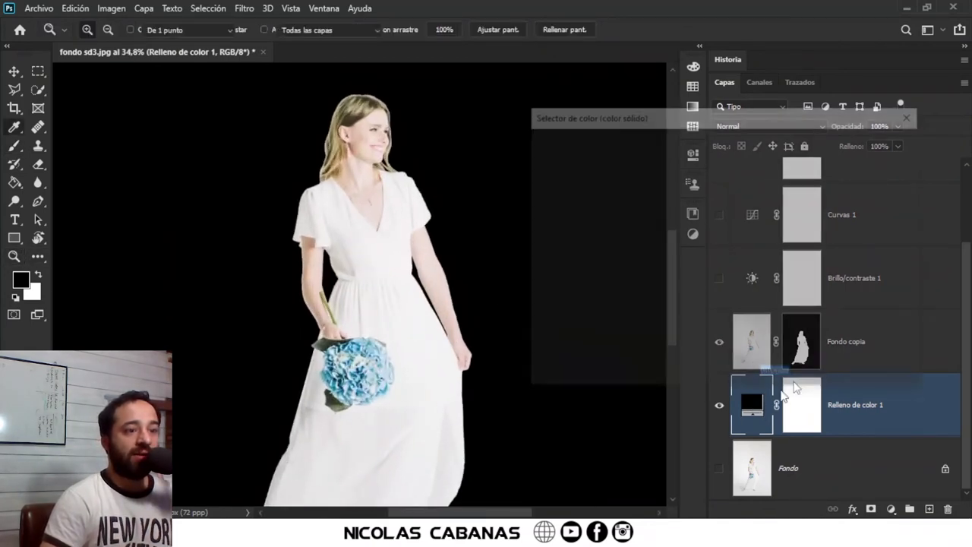
left_click_drag(684, 128, 671, 42)
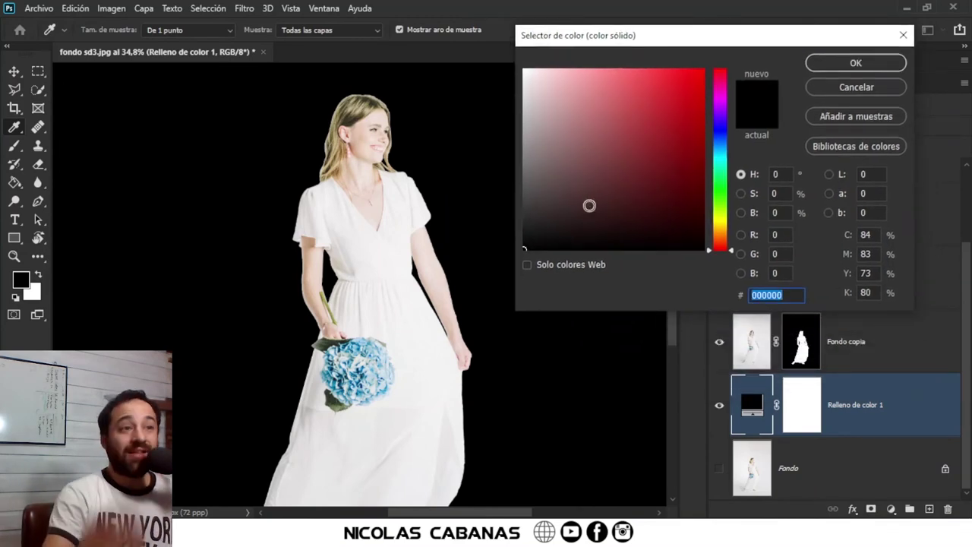
- Preview pure red, then hair tones sampled with the eyedropper, as the fill colour
left_click(703, 70)
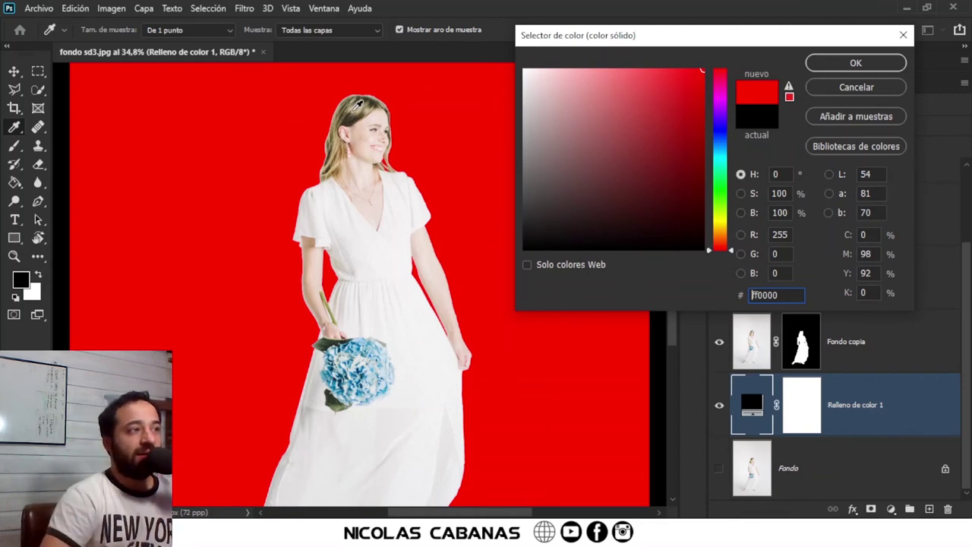
left_click(362, 102)
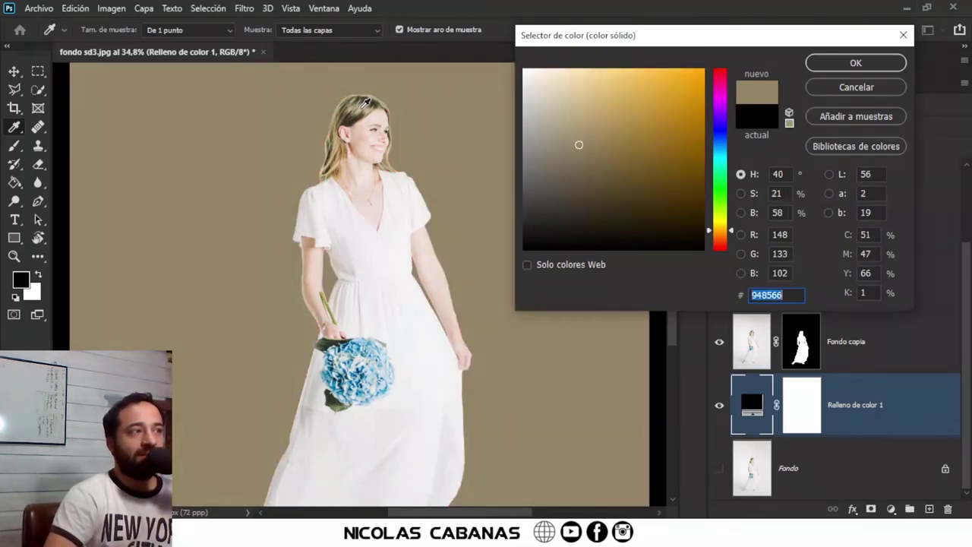
left_click_drag(364, 102, 371, 107)
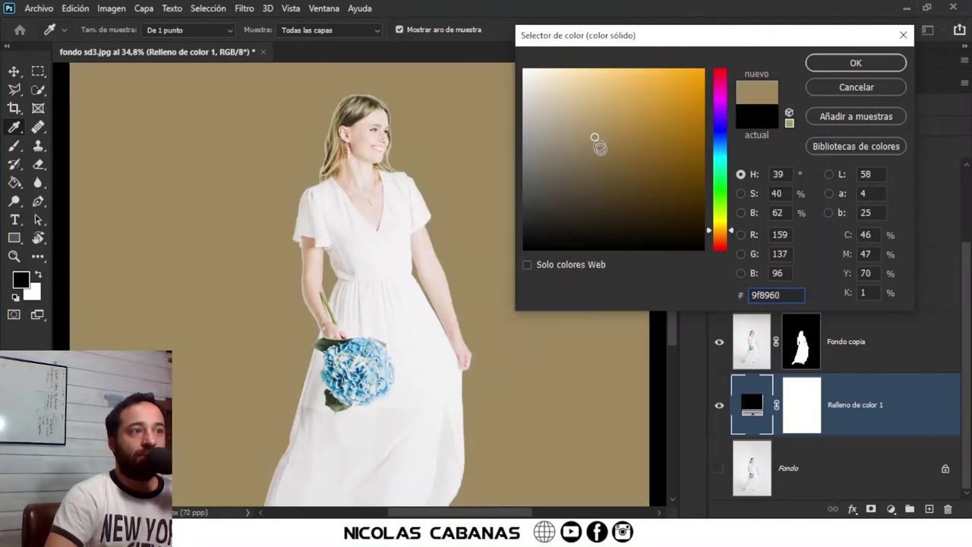
- Limit to web-safe colours and sample hair and face tones, ending on pink ffcccc
left_click(527, 265)
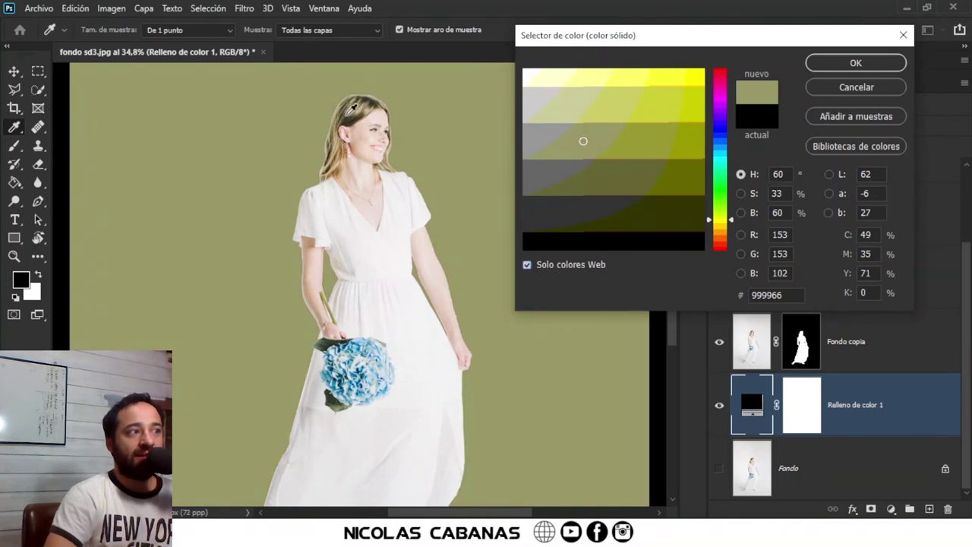
left_click(347, 113)
left_click(360, 109)
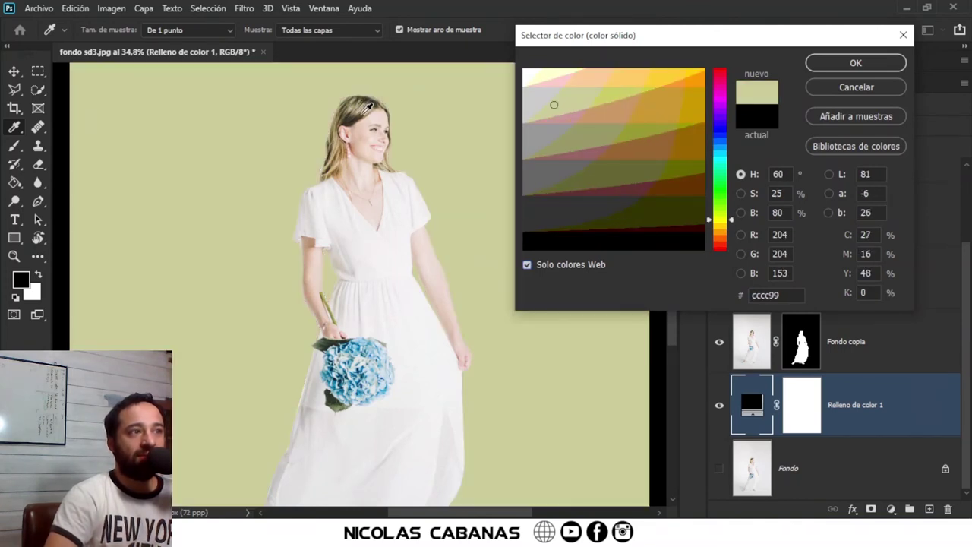
left_click(366, 106)
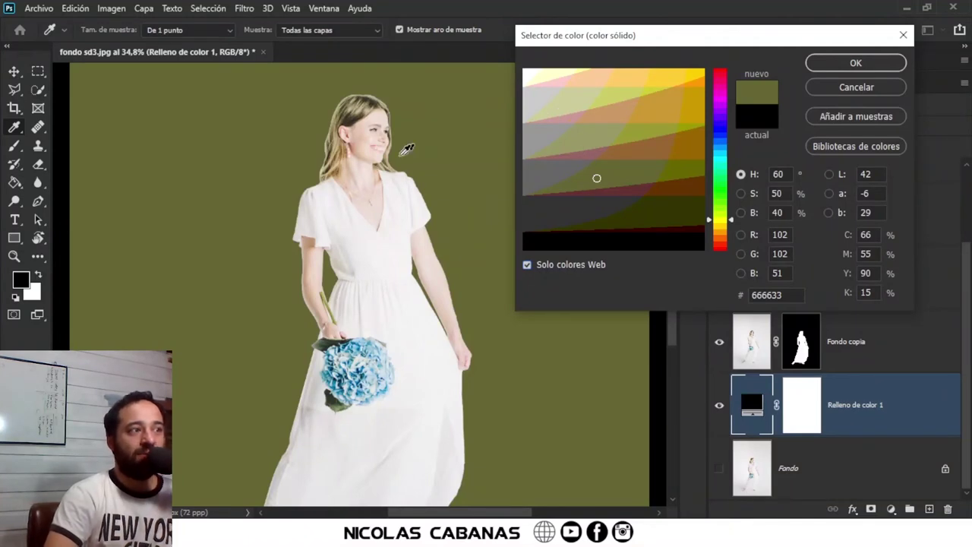
left_click(360, 152)
left_click(371, 133)
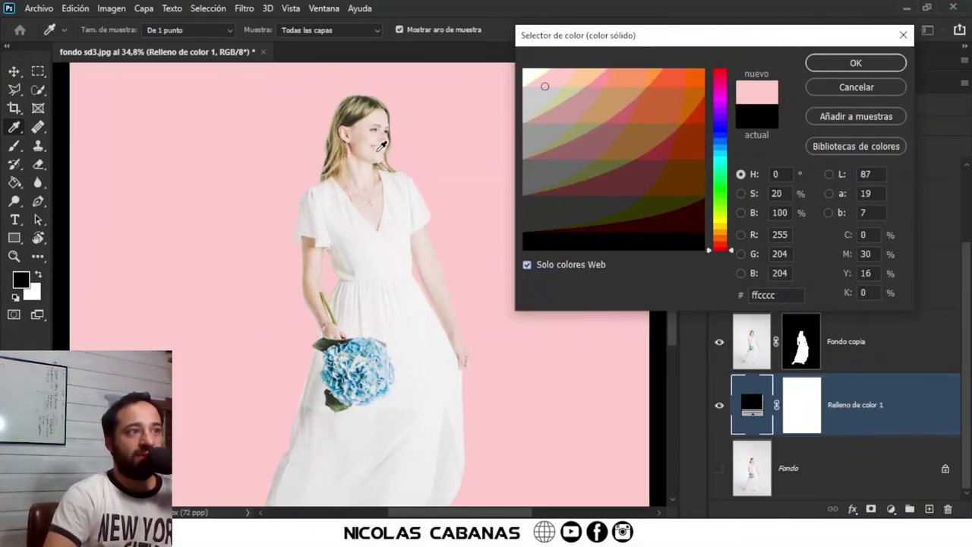
- Compare face and hair tones as the background, ending on a light grey
mouse_move(381, 162)
left_mouse_down()
mouse_move(369, 127)
mouse_move(365, 140)
left_mouse_up()
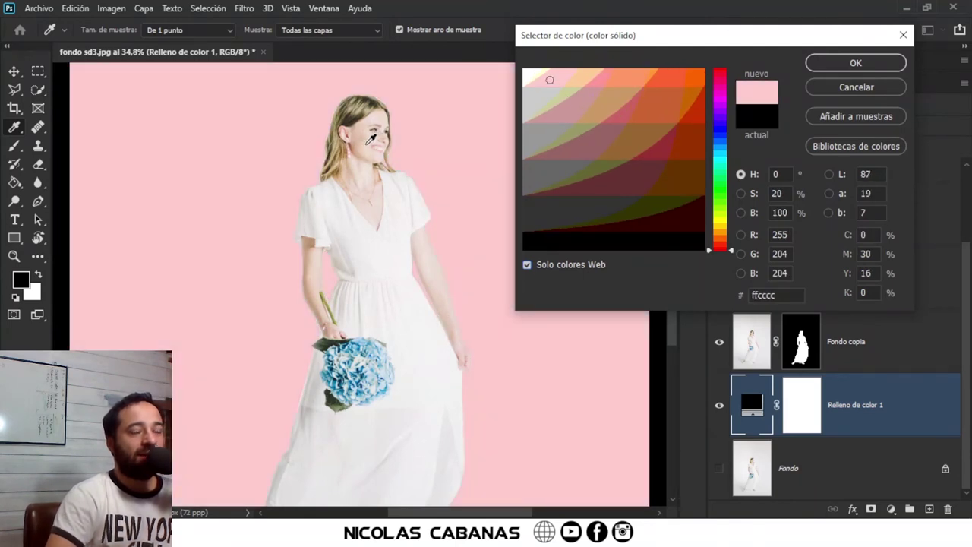
mouse_move(372, 138)
left_mouse_down()
mouse_move(363, 104)
mouse_move(368, 122)
left_mouse_up()
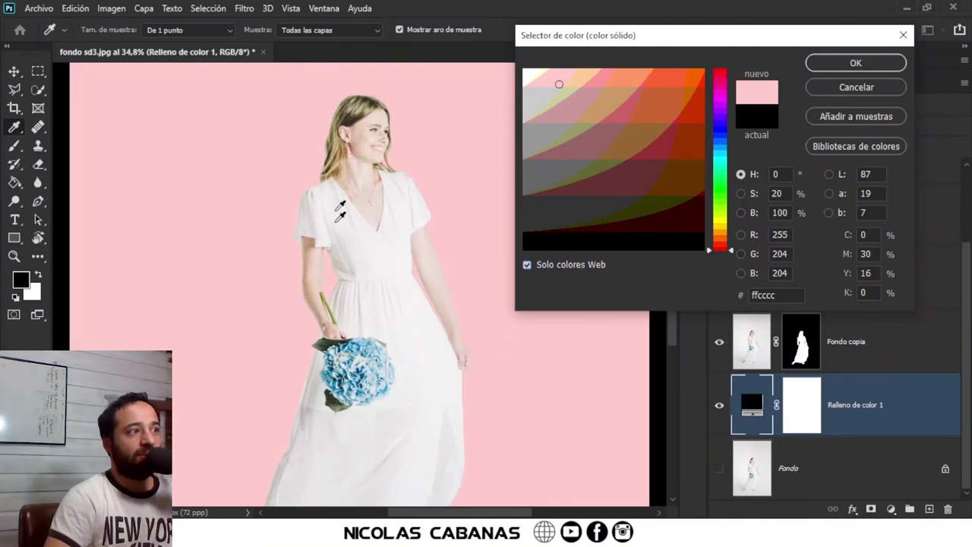
left_click(364, 101)
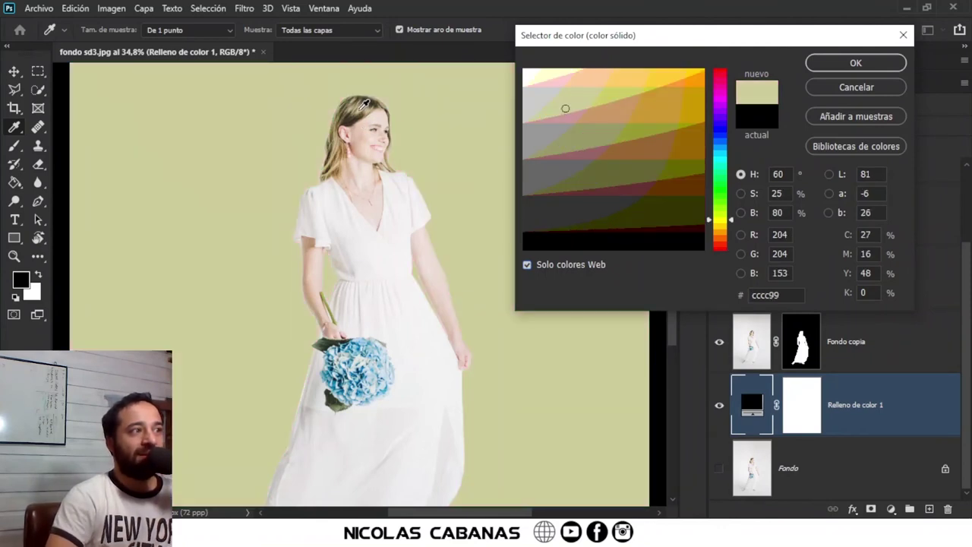
left_click(366, 106)
left_click(366, 123)
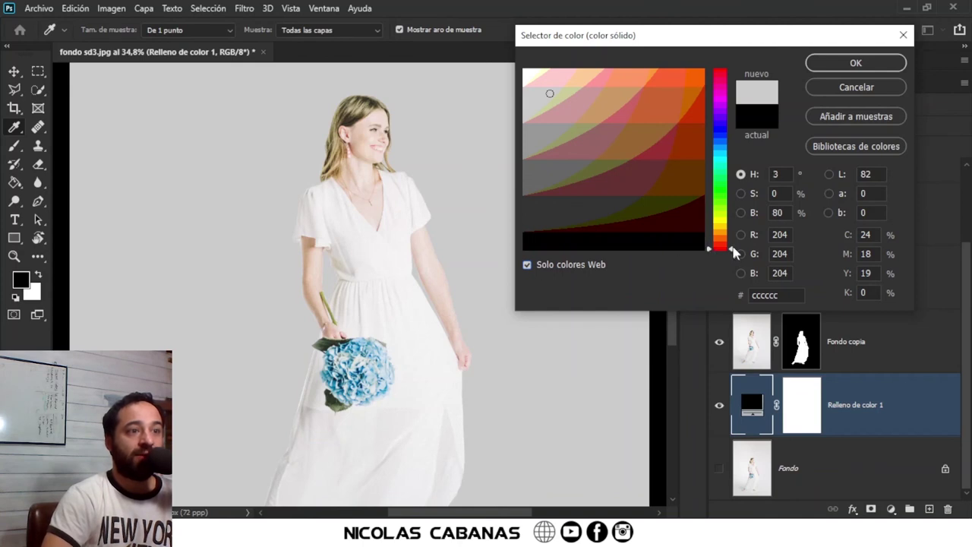
- Shift the hue to green, drop web-safe only, and pick pale mint b3dfd7
left_click_drag(734, 252, 735, 216)
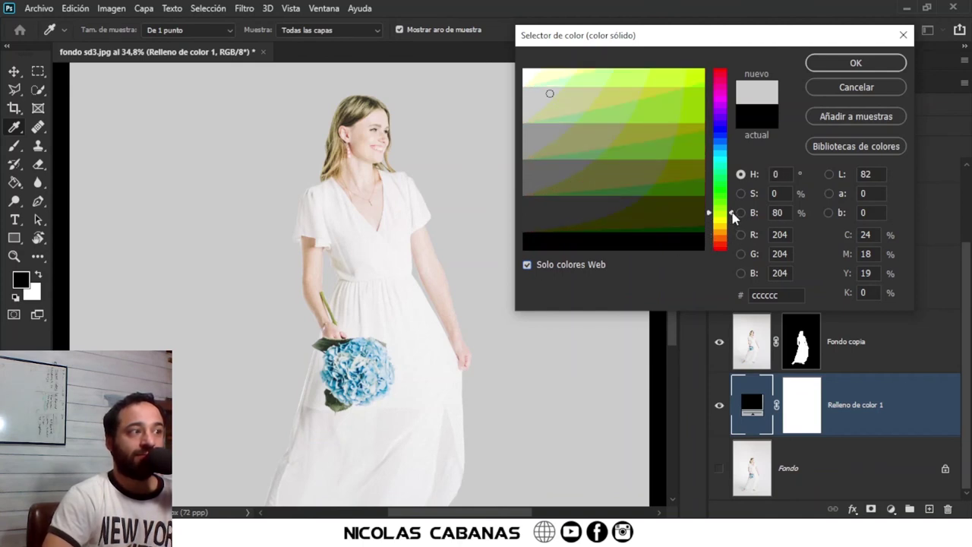
left_click_drag(734, 217, 731, 176)
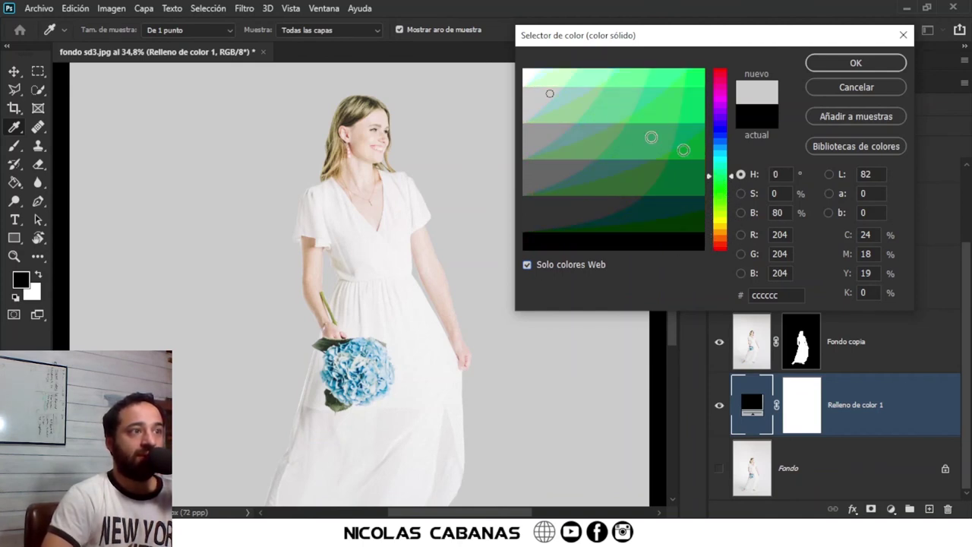
left_click(561, 101)
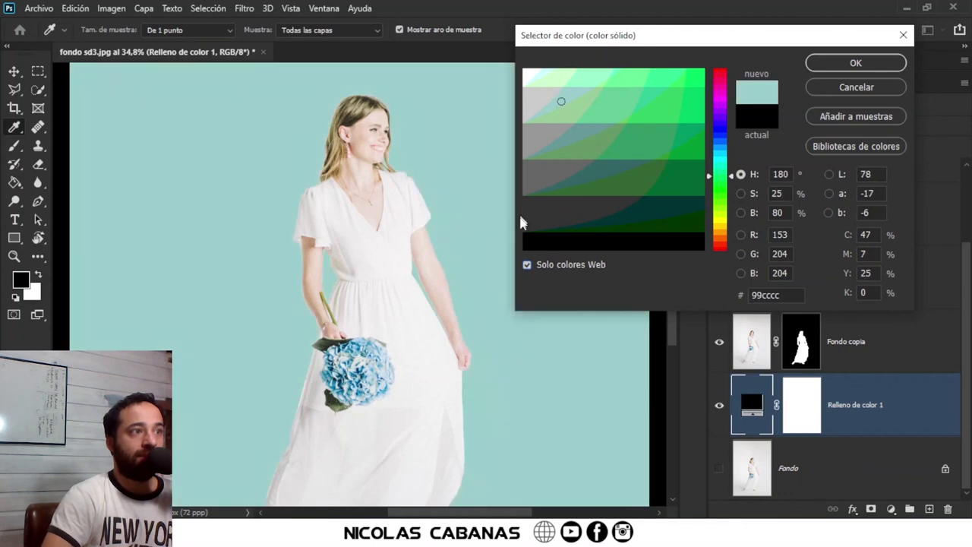
left_click(527, 265)
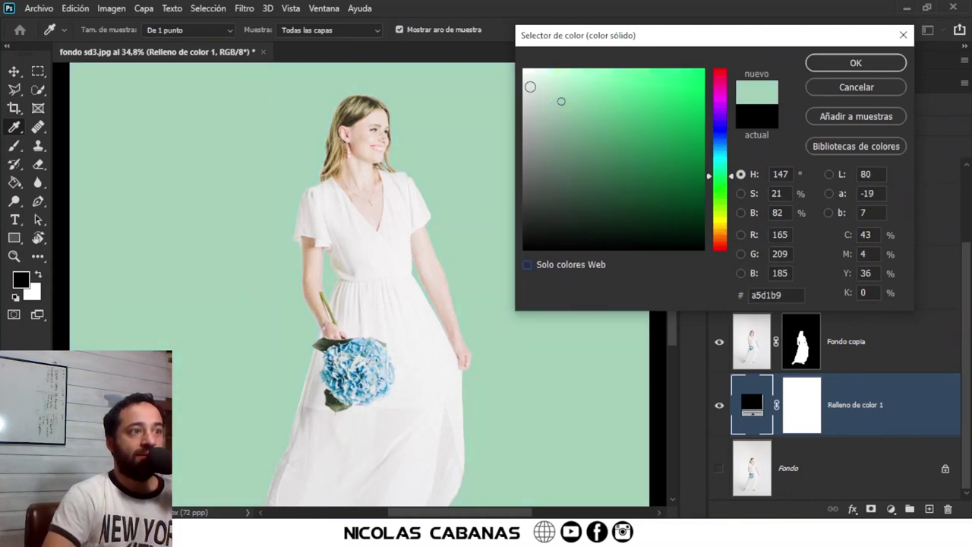
mouse_move(726, 183)
left_mouse_down()
mouse_move(734, 95)
mouse_move(734, 164)
left_mouse_up()
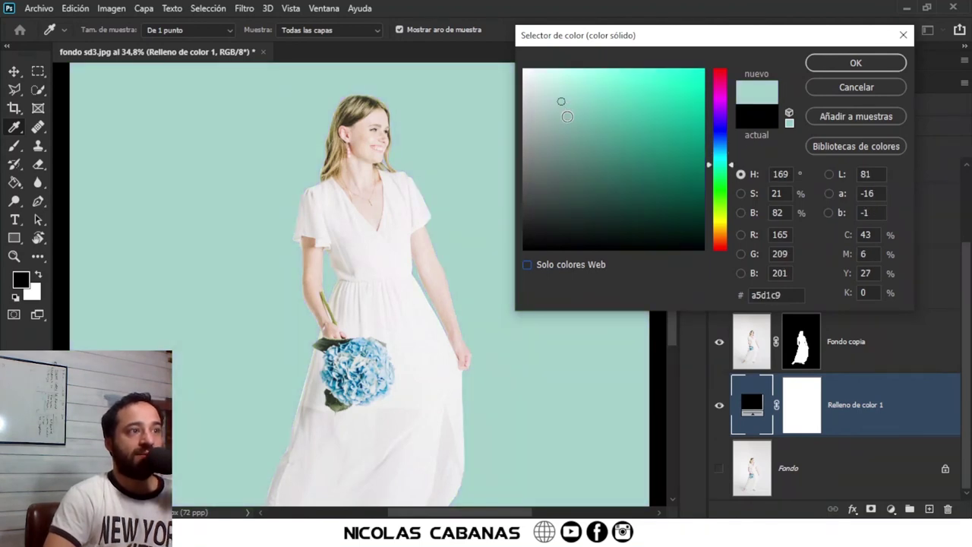
mouse_move(567, 117)
left_mouse_down()
mouse_move(585, 156)
mouse_move(555, 91)
left_mouse_up()
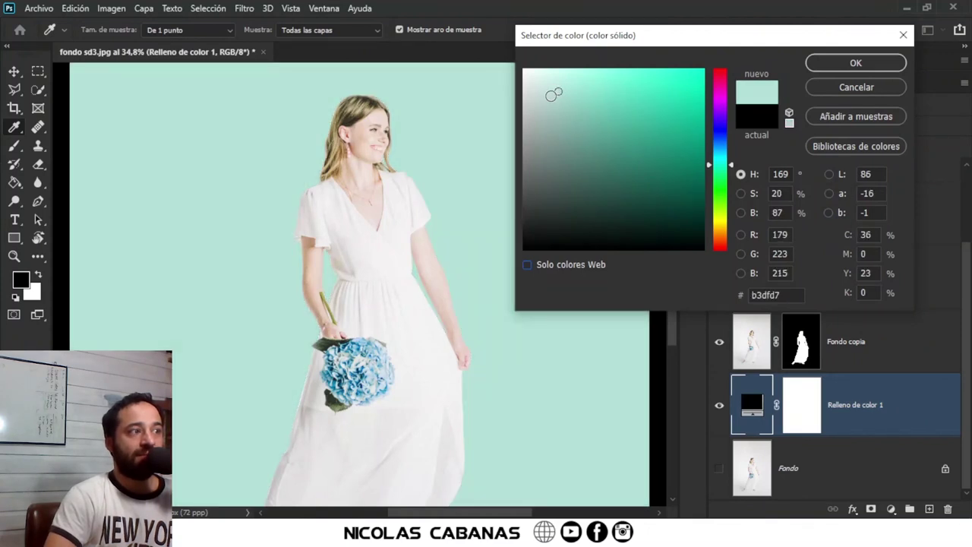
- Apply the pale mint fill colour and fit the whole image in the window
left_click(835, 64)
key("z")
key("ctrl+0")
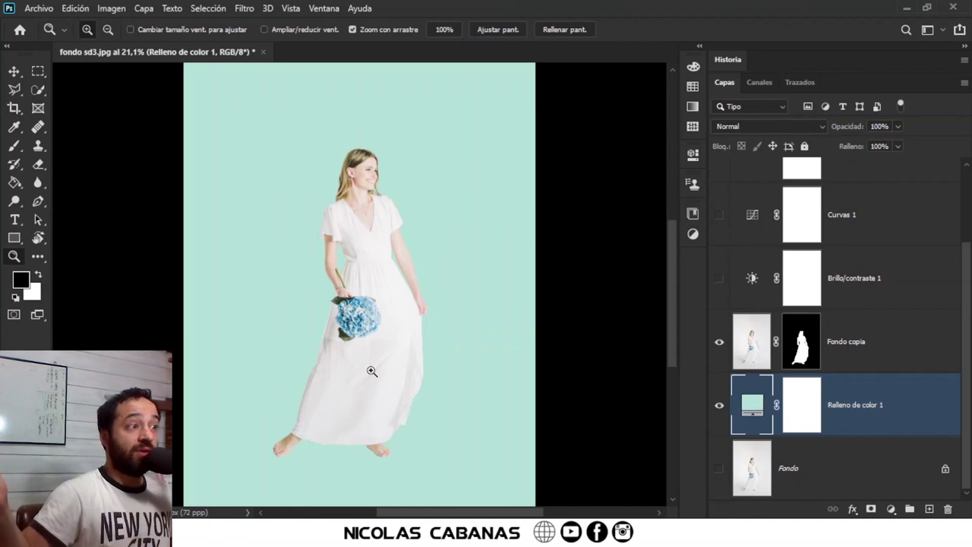
- Hide the Relleno de color 1 fill layer to show the woman on transparency
left_click(719, 407)
mouse_move(392, 296)
left_mouse_down()
mouse_move(486, 296)
mouse_move(432, 305)
left_mouse_up()
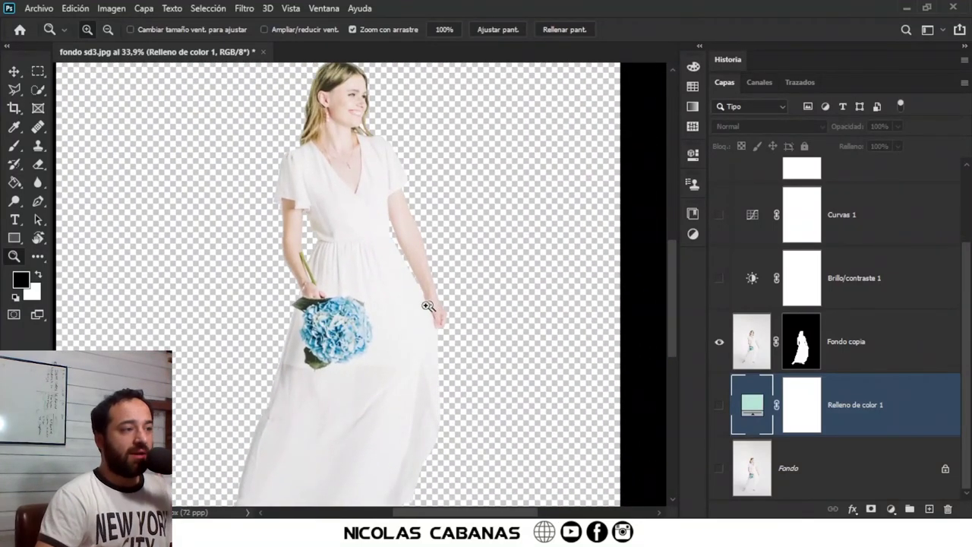
left_click_drag(432, 304, 364, 320)
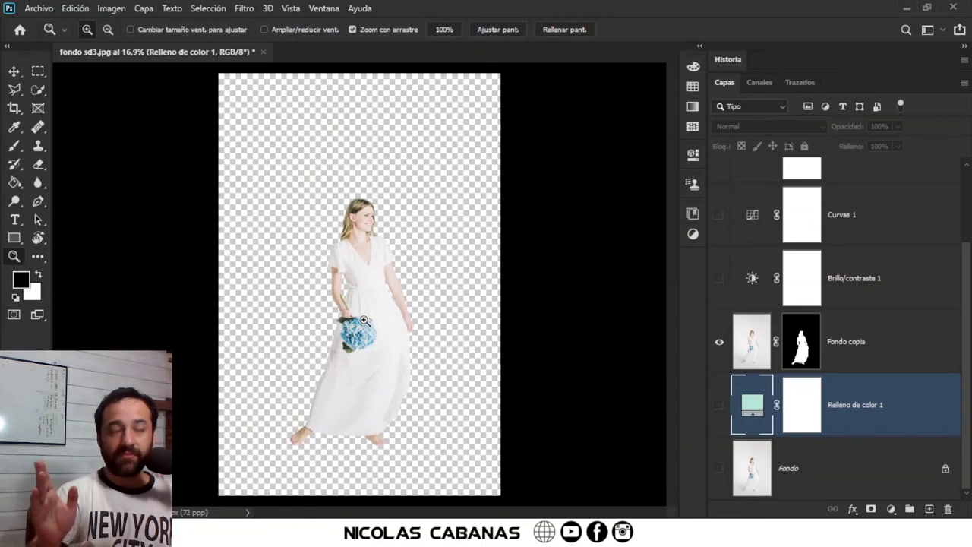